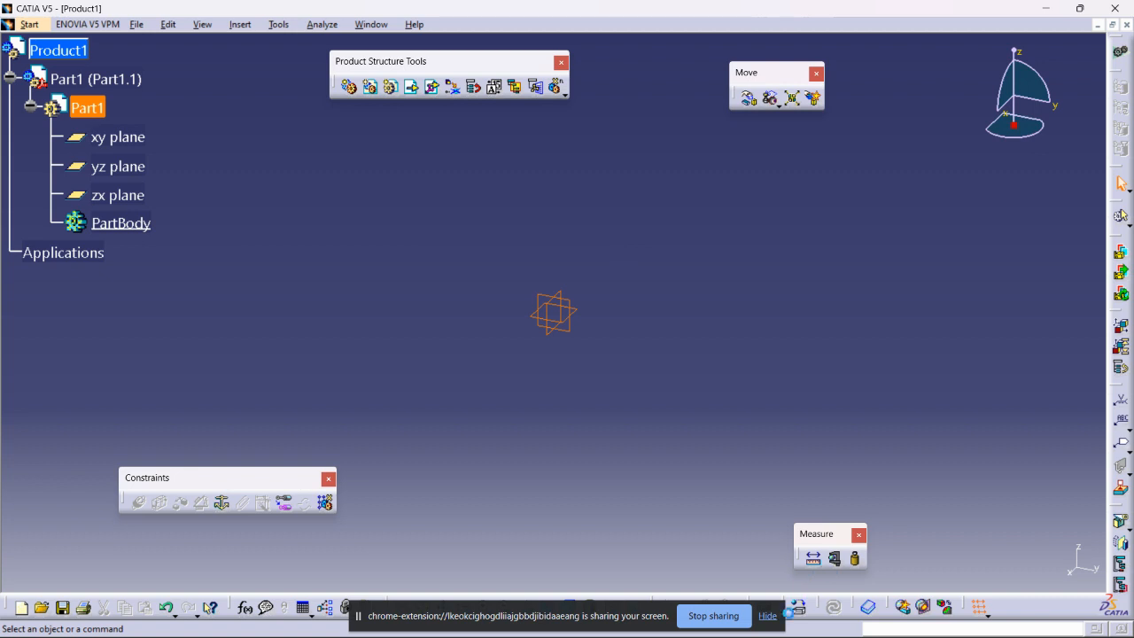
- Activate Part1 from the specification tree for editing in Part Design
{"action": "left_click", "coordinate": [767, 616]}
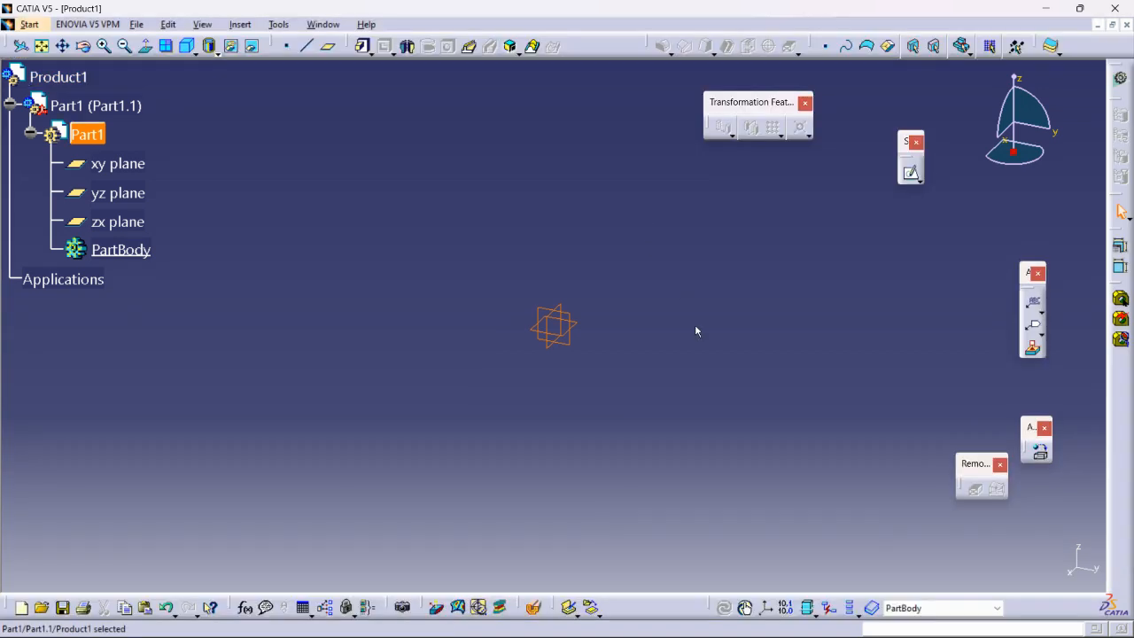
- Sketch a closed eight-line U-shaped profile on the yz plane, starting at the origin
{"action": "left_click", "coordinate": [910, 173]}
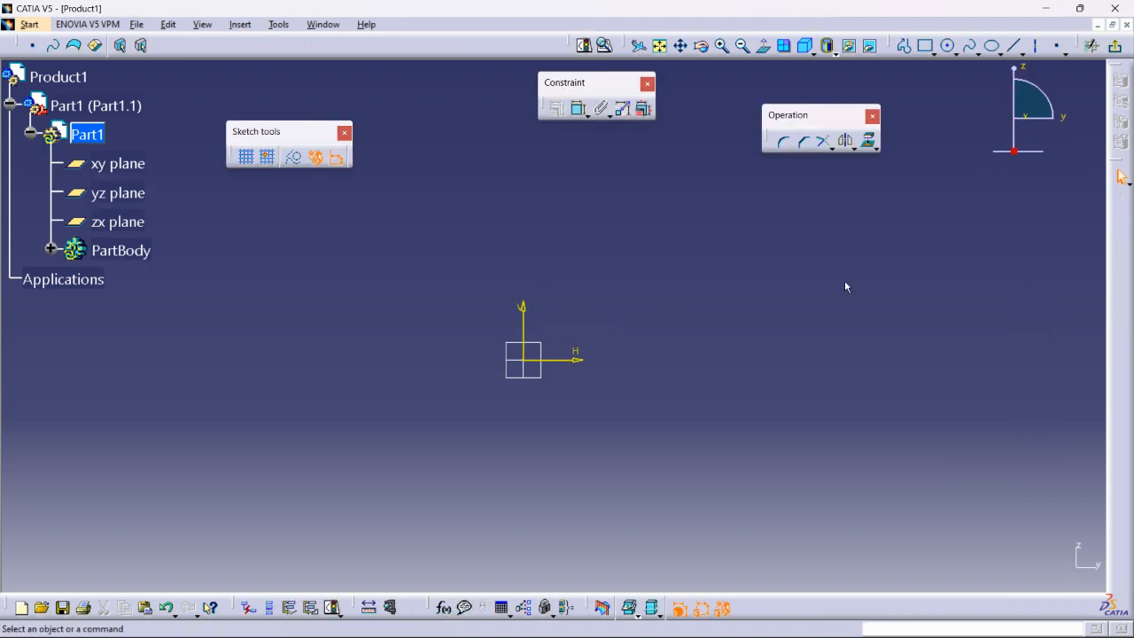
{"action": "left_click", "coordinate": [905, 46]}
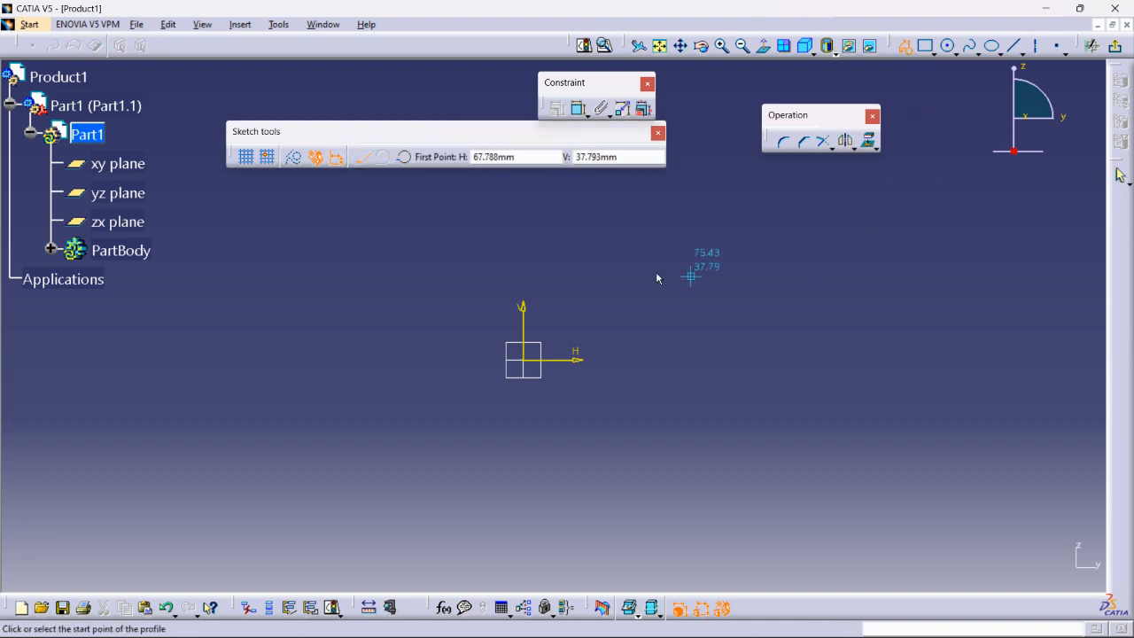
{"action": "left_click", "coordinate": [529, 214]}
{"action": "left_click", "coordinate": [523, 359]}
{"action": "left_click", "coordinate": [851, 359]}
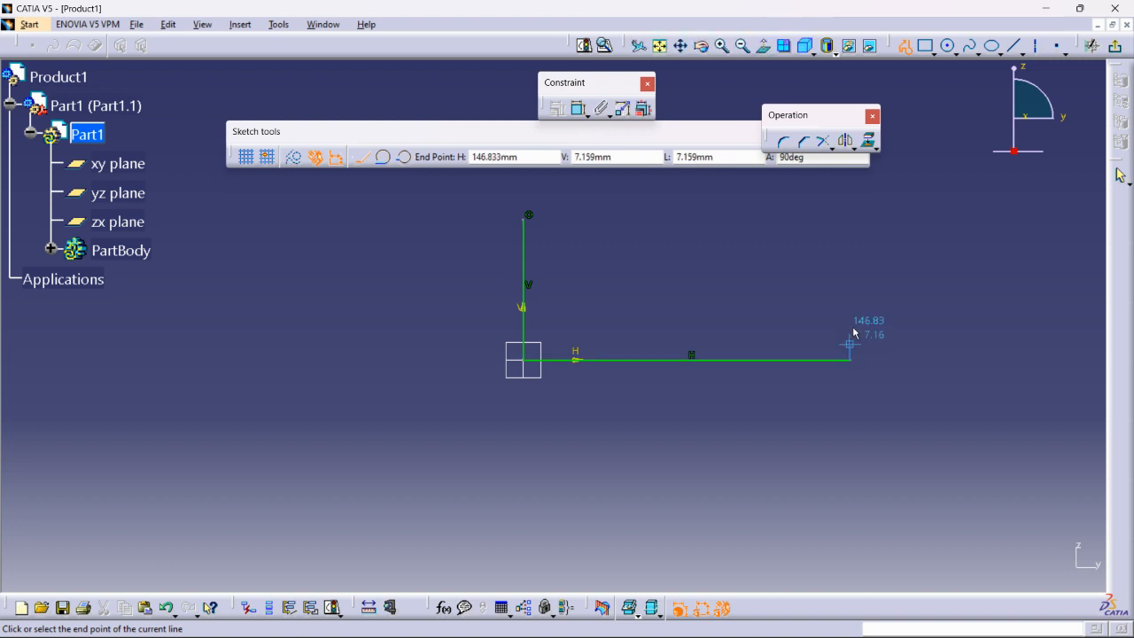
{"action": "left_click", "coordinate": [850, 219]}
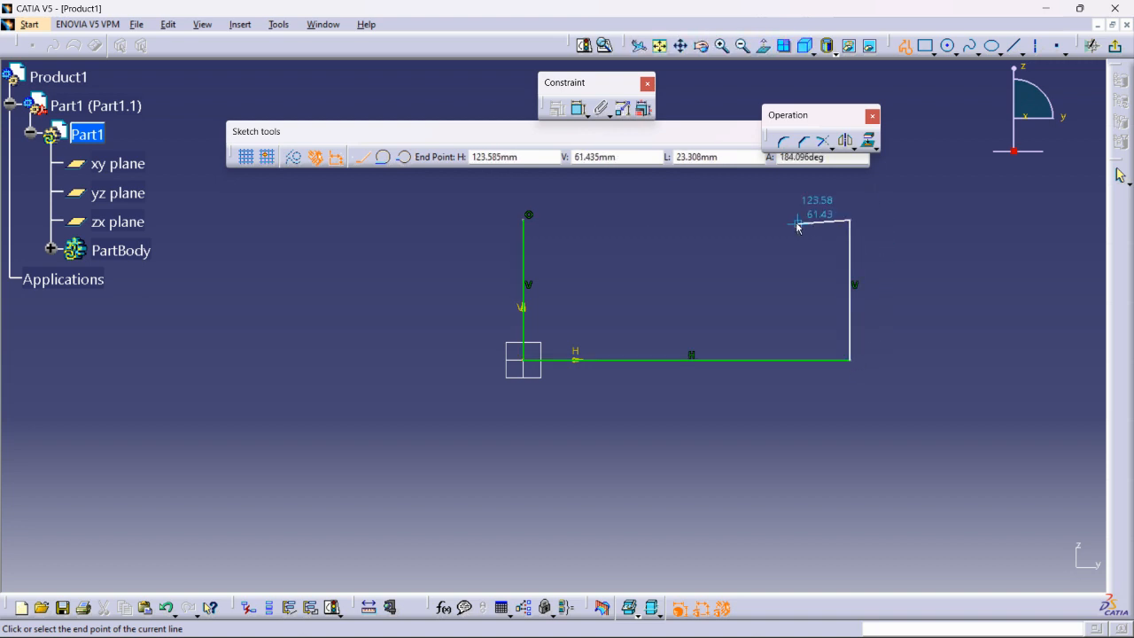
{"action": "left_click", "coordinate": [793, 220]}
{"action": "left_click", "coordinate": [794, 313]}
{"action": "left_click", "coordinate": [577, 313]}
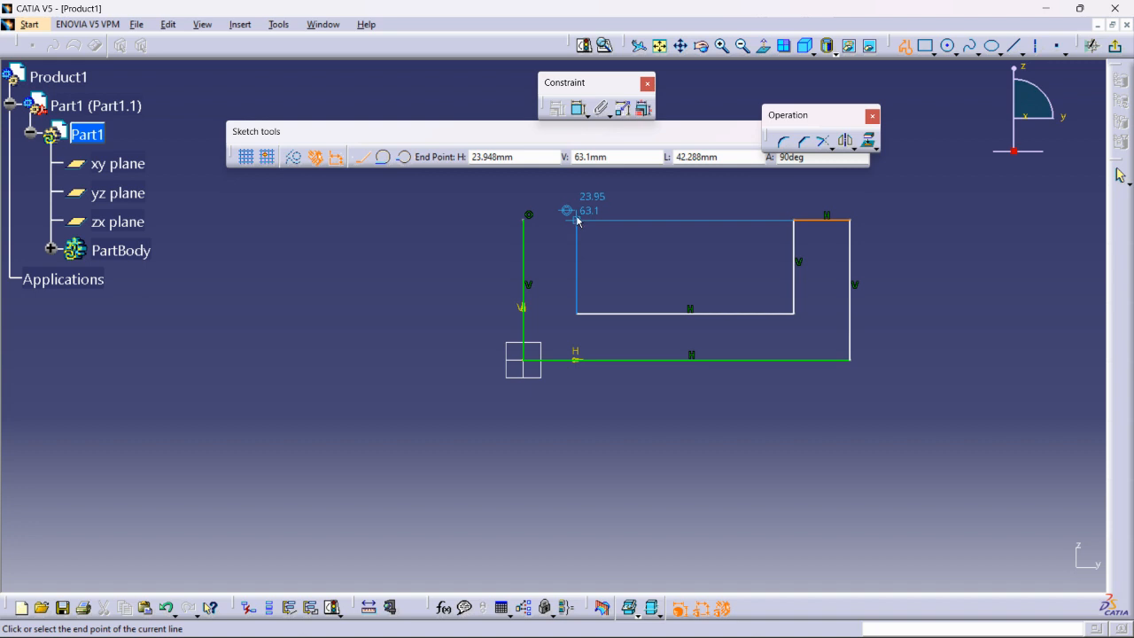
{"action": "left_click", "coordinate": [576, 221]}
{"action": "left_click", "coordinate": [525, 222]}
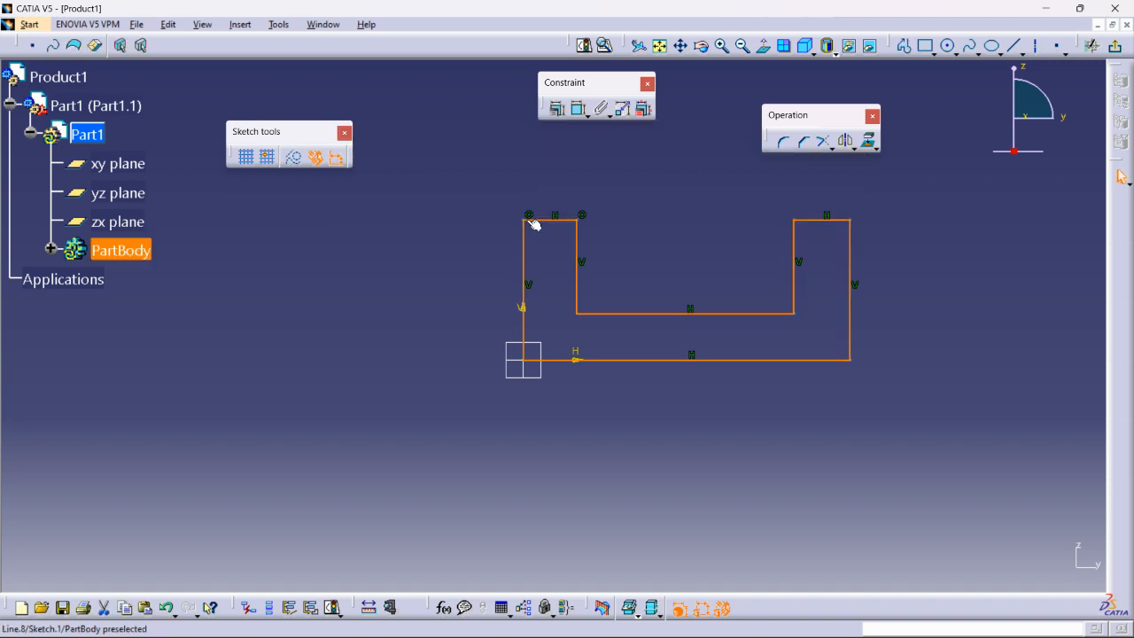
- Dimension the U outline's height to 65 mm, undoing a redundant right-side height dimension
{"action": "left_click", "coordinate": [670, 241]}
{"action": "left_click", "coordinate": [577, 108]}
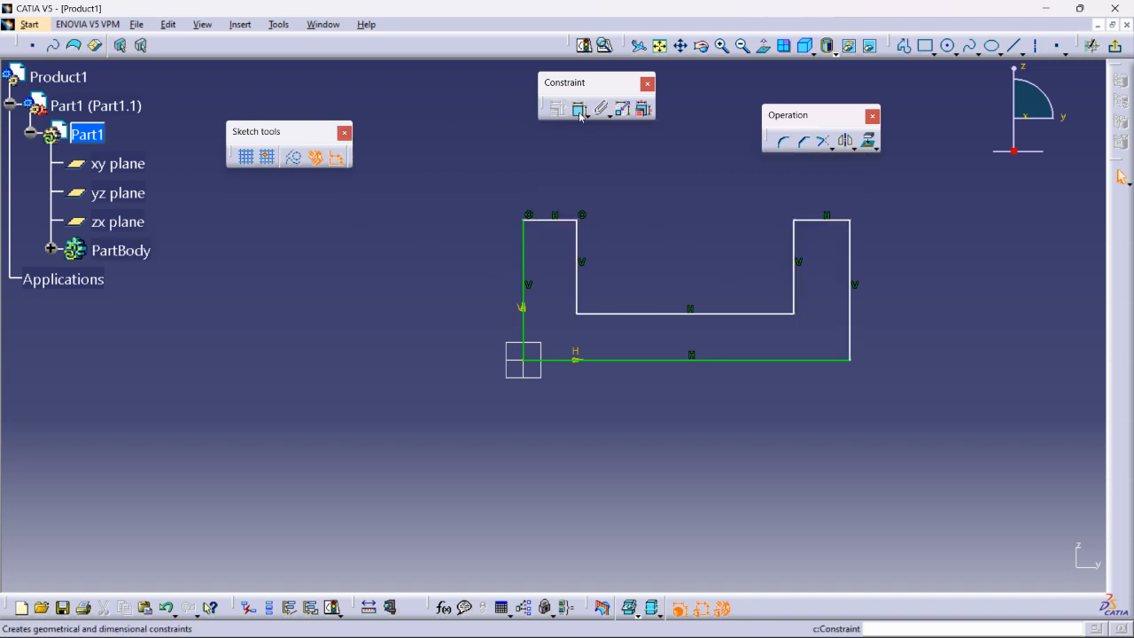
{"action": "left_click", "coordinate": [521, 255]}
{"action": "left_click", "coordinate": [455, 266]}
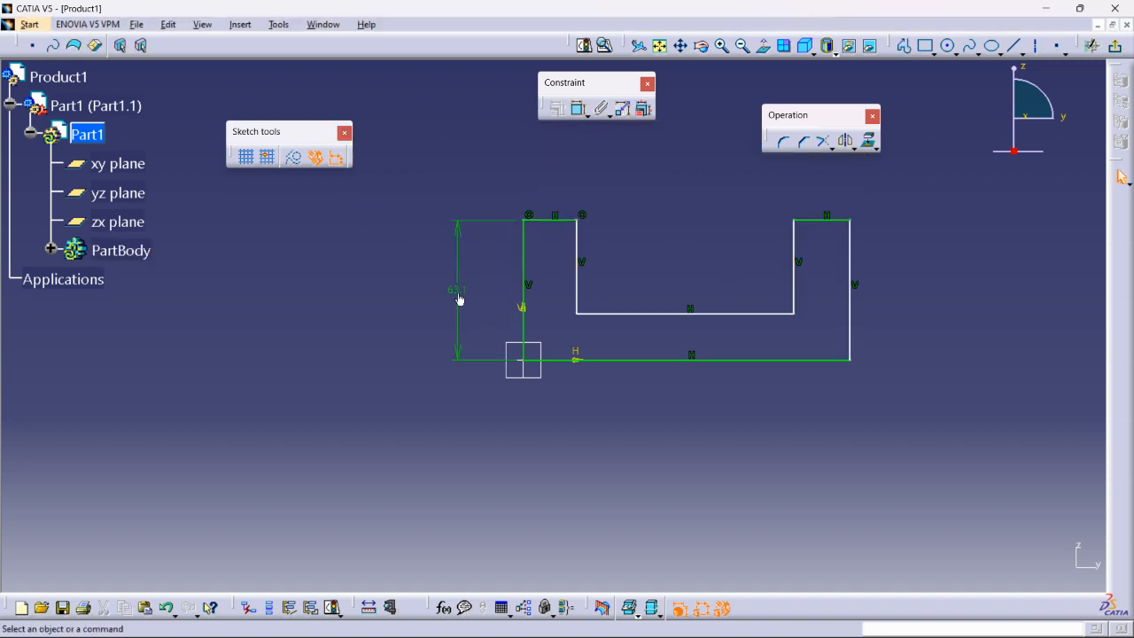
{"action": "double_click", "coordinate": [457, 289]}
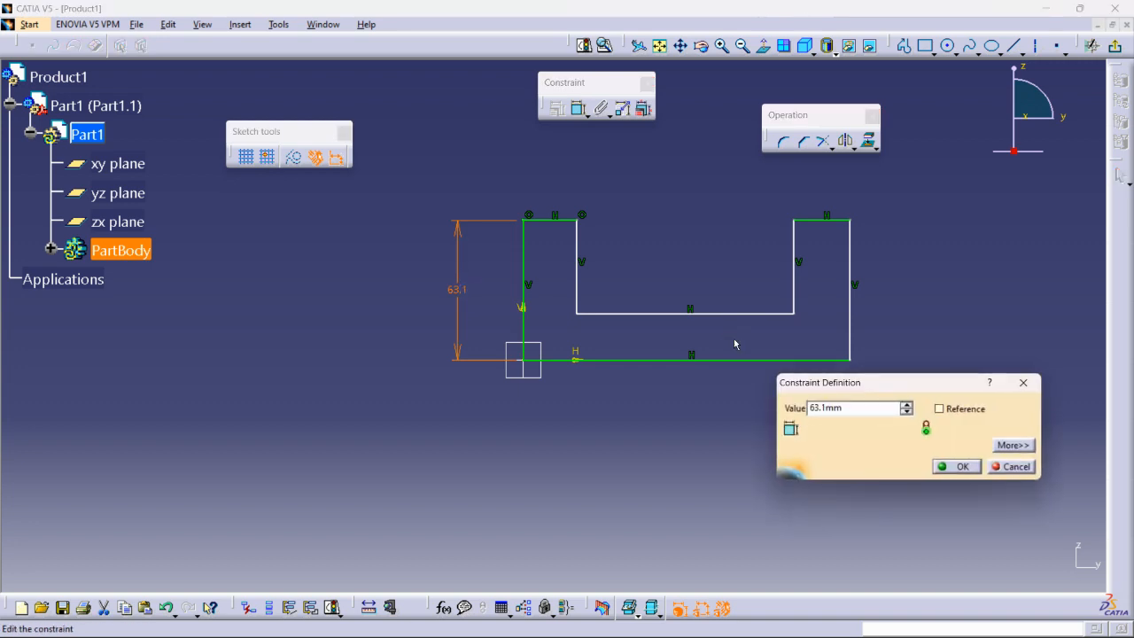
{"action": "key", "text": "Return"}
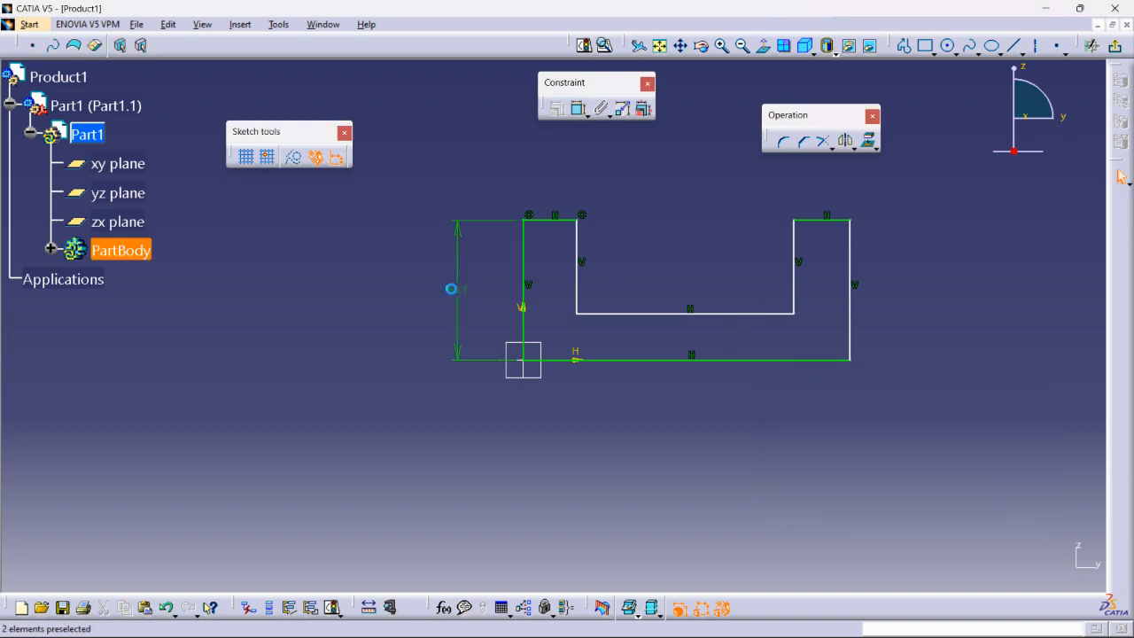
{"action": "double_click", "coordinate": [457, 290]}
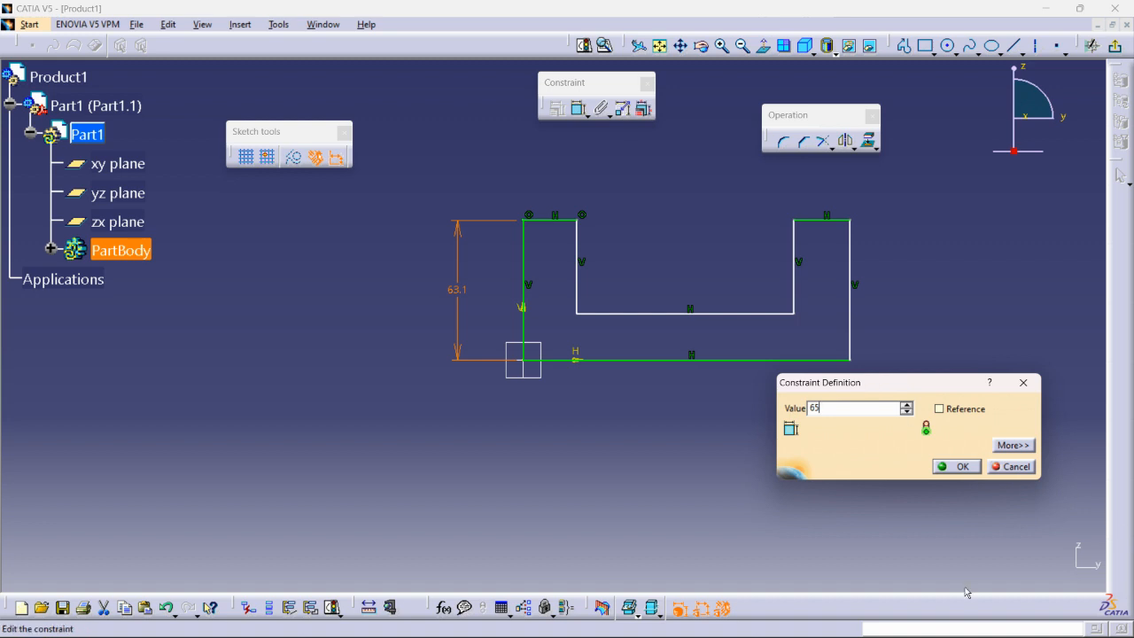
{"action": "left_click", "coordinate": [960, 467]}
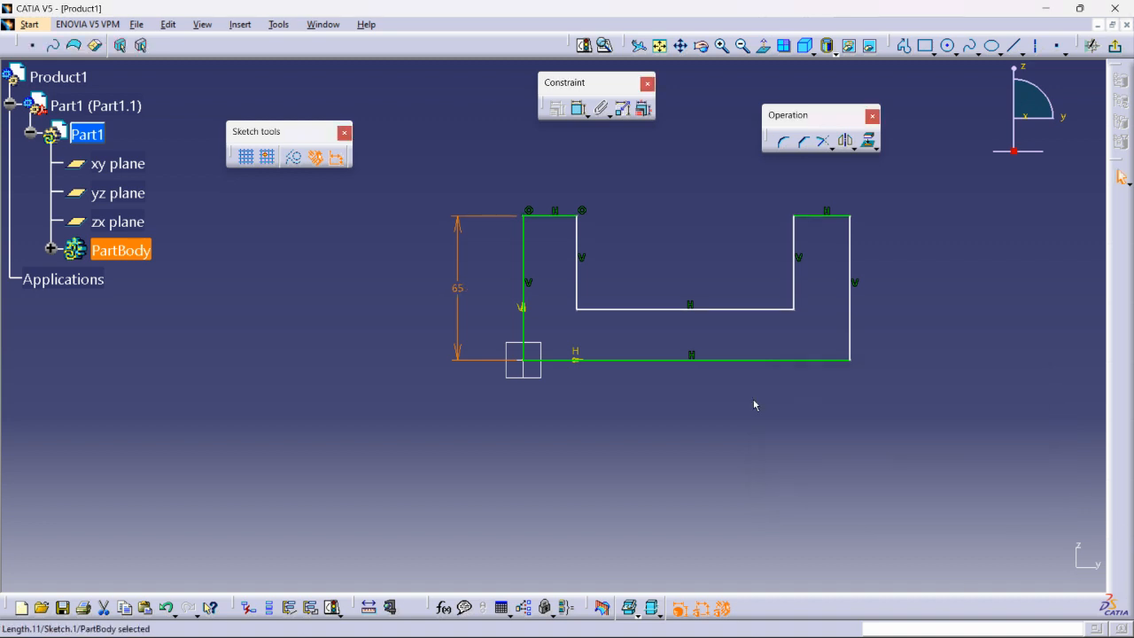
{"action": "left_click", "coordinate": [579, 108]}
{"action": "left_click", "coordinate": [852, 257]}
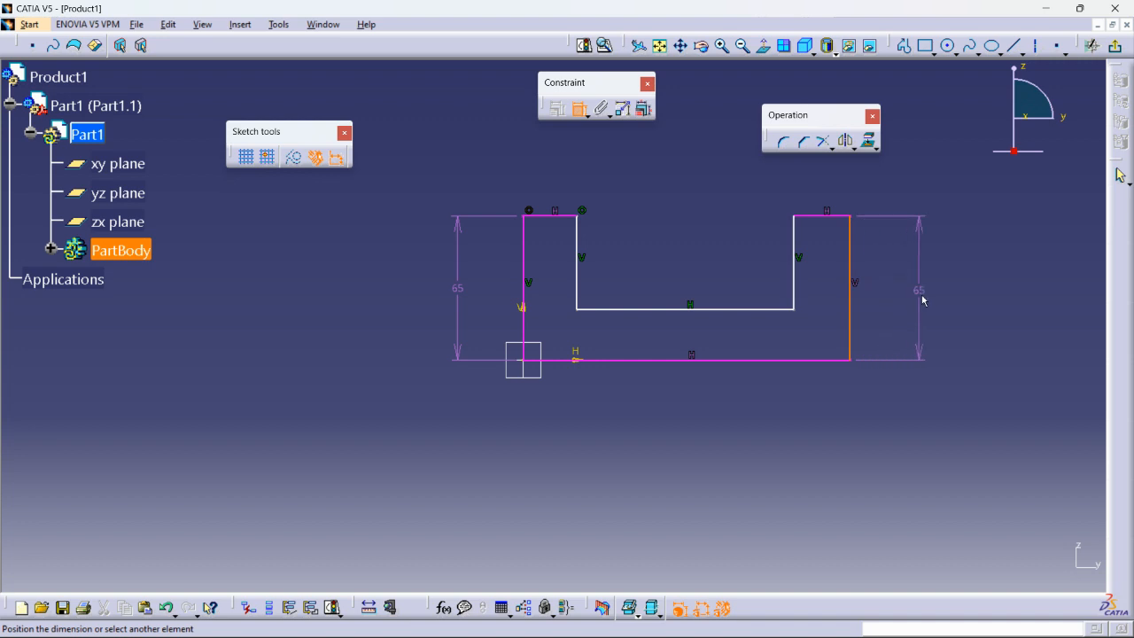
{"action": "left_click", "coordinate": [931, 321]}
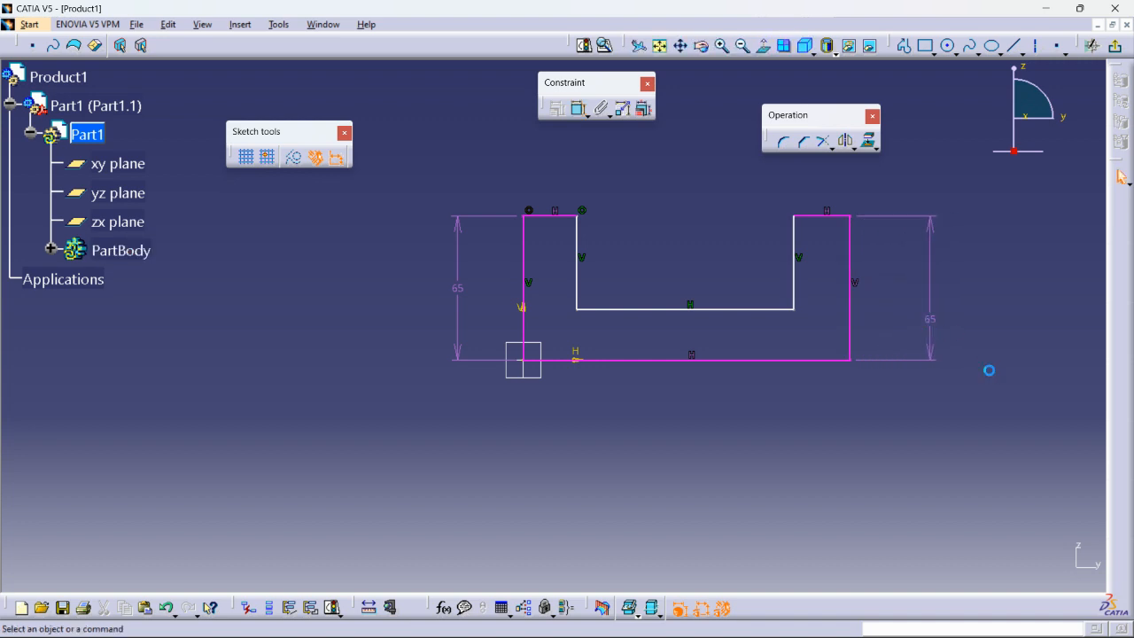
{"action": "key", "text": "ctrl+z"}
- Dimension the bottom edge to a width of 150 mm
{"action": "left_click", "coordinate": [579, 109]}
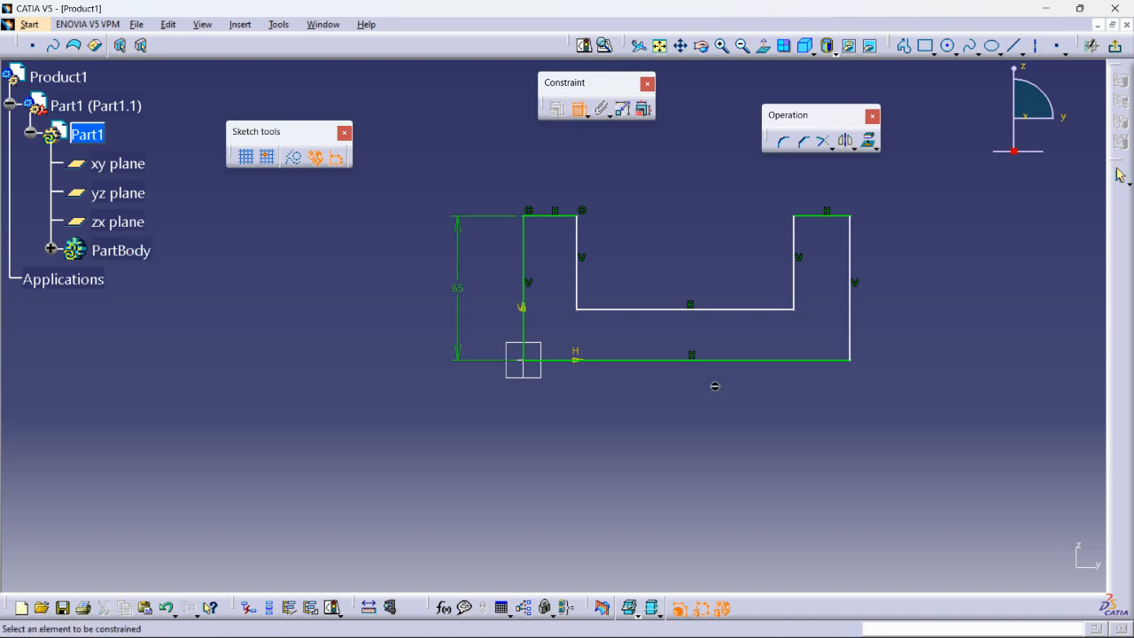
{"action": "left_click", "coordinate": [714, 360]}
{"action": "left_click", "coordinate": [683, 439]}
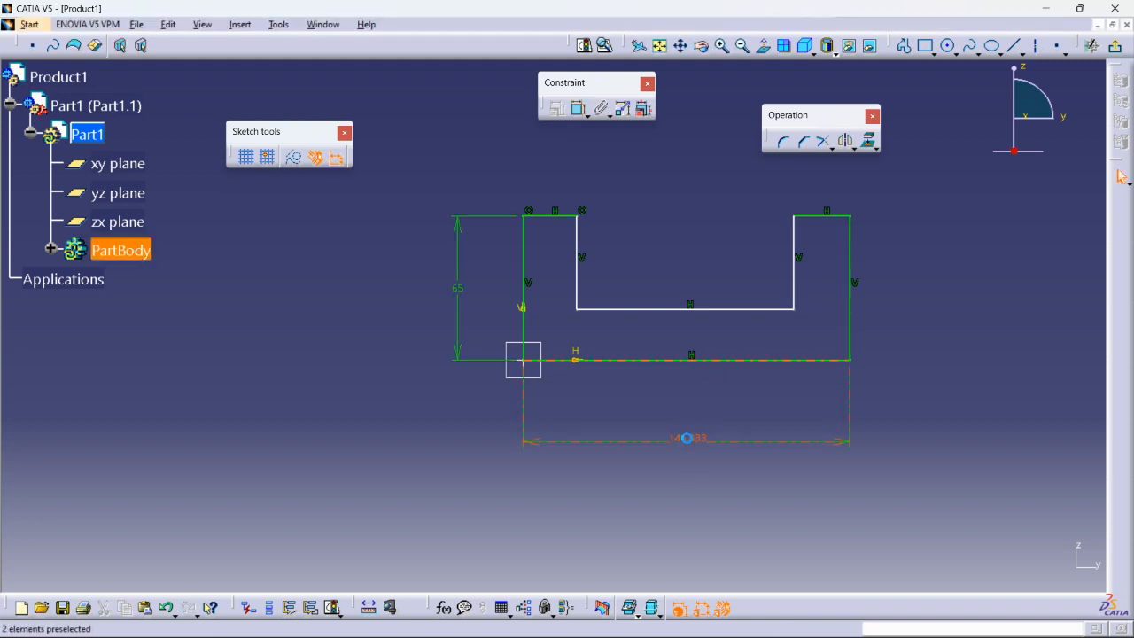
{"action": "double_click", "coordinate": [687, 438]}
{"action": "type", "text": "150"}
{"action": "key", "text": "Return"}
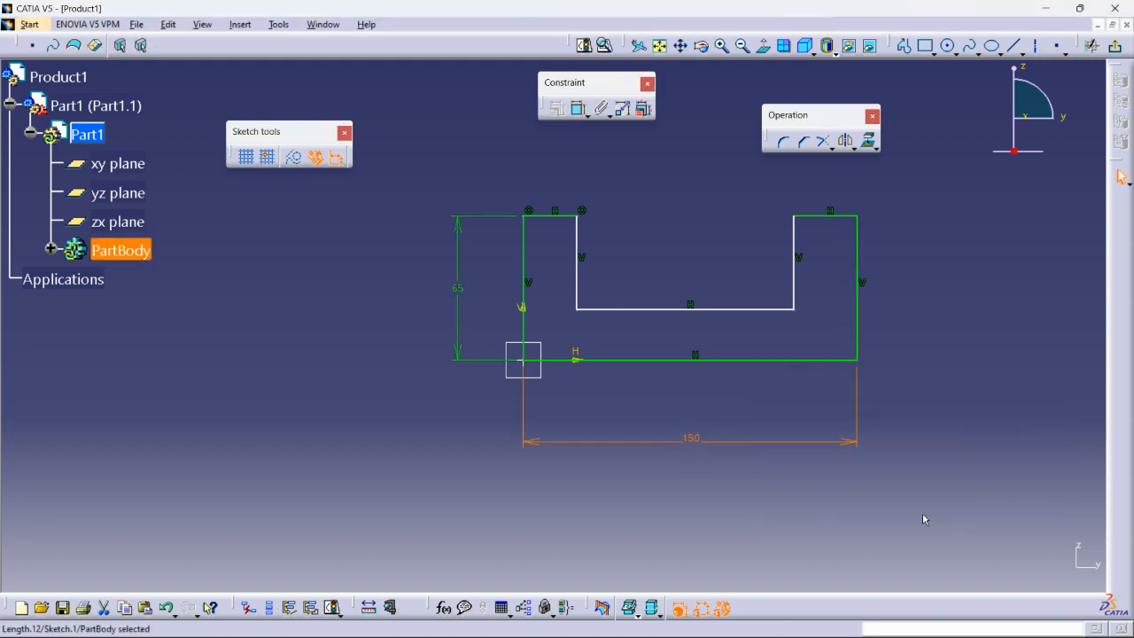
- Dimension the top-left and top-right ledges to 25 mm each
{"action": "left_click", "coordinate": [578, 109]}
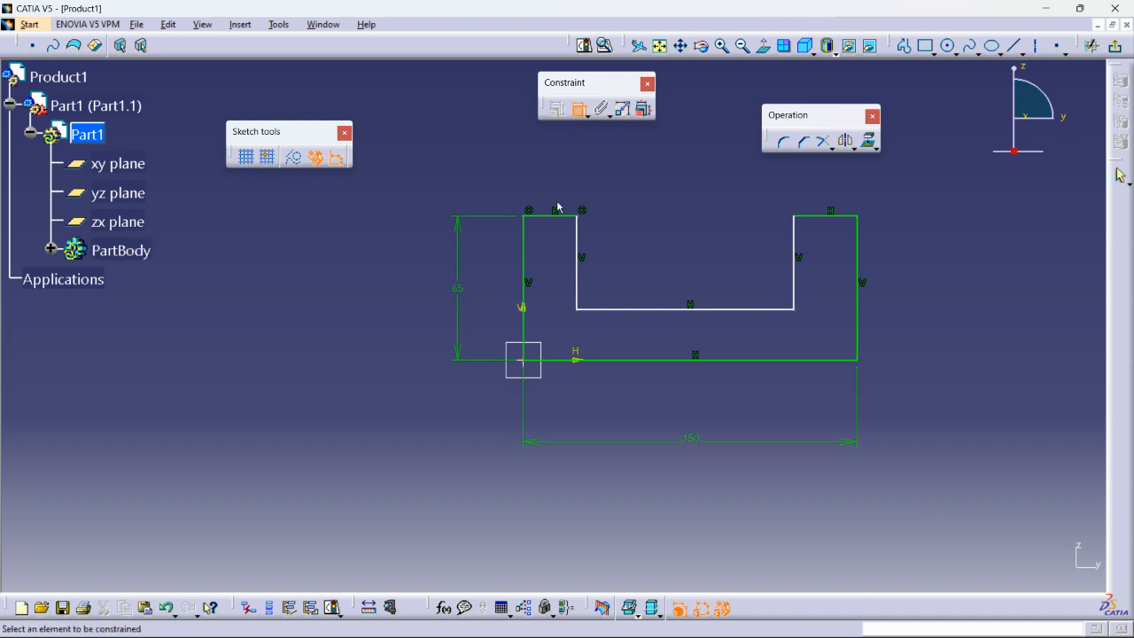
{"action": "left_click", "coordinate": [557, 216]}
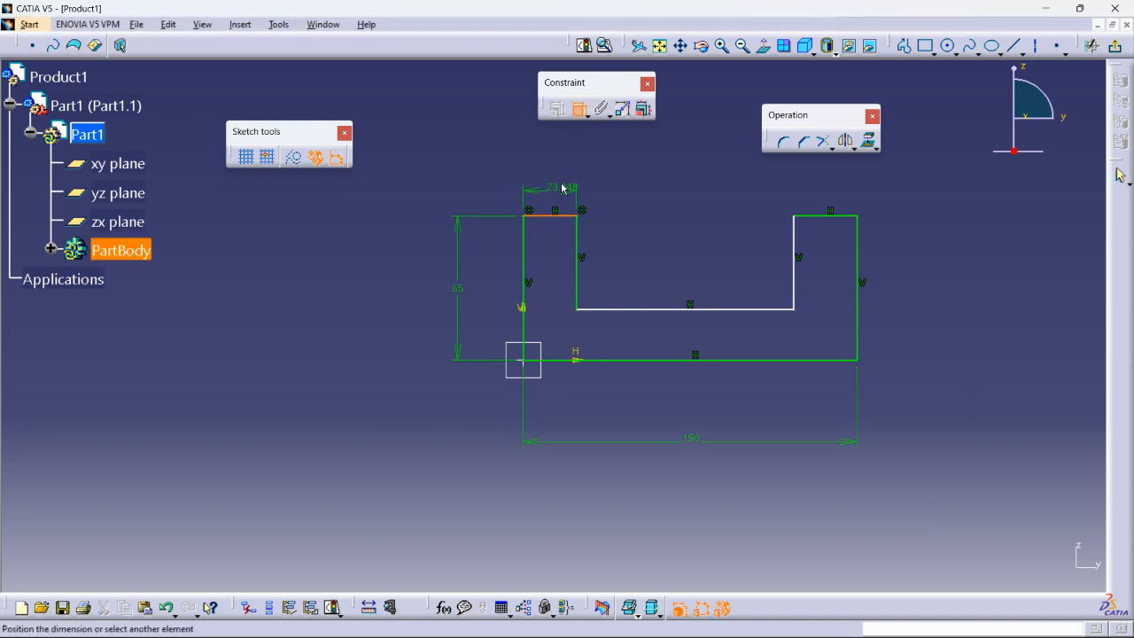
{"action": "left_click", "coordinate": [556, 170]}
{"action": "double_click", "coordinate": [554, 176]}
{"action": "type", "text": "25"}
{"action": "key", "text": "Return"}
{"action": "left_click", "coordinate": [767, 224]}
{"action": "left_click", "coordinate": [579, 109]}
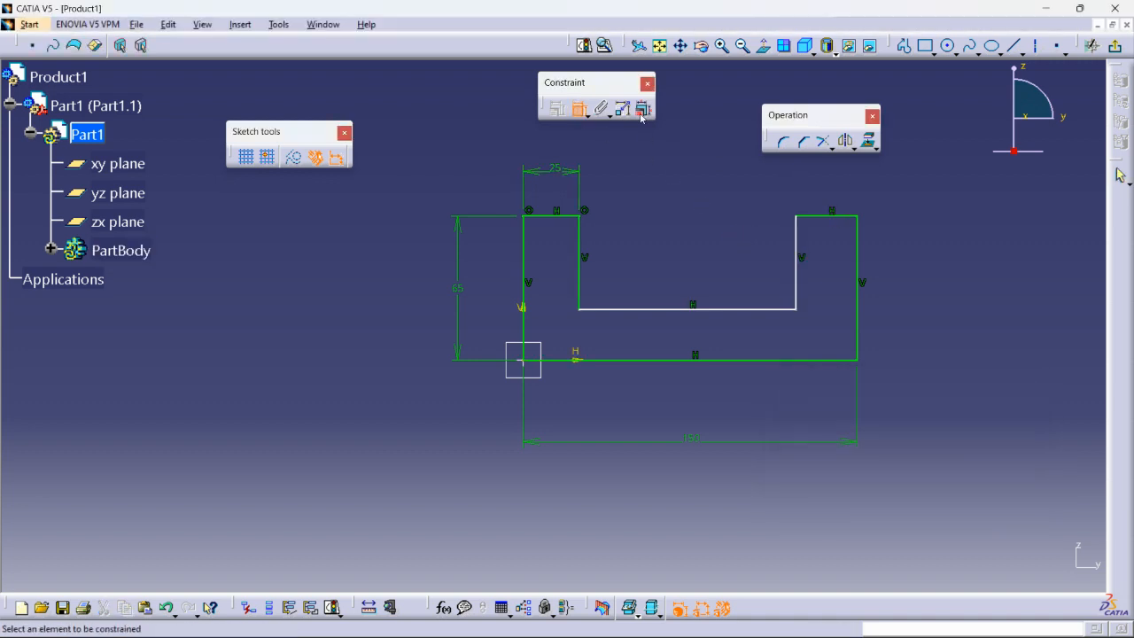
{"action": "left_click", "coordinate": [826, 224]}
{"action": "left_click", "coordinate": [822, 186]}
{"action": "double_click", "coordinate": [822, 183]}
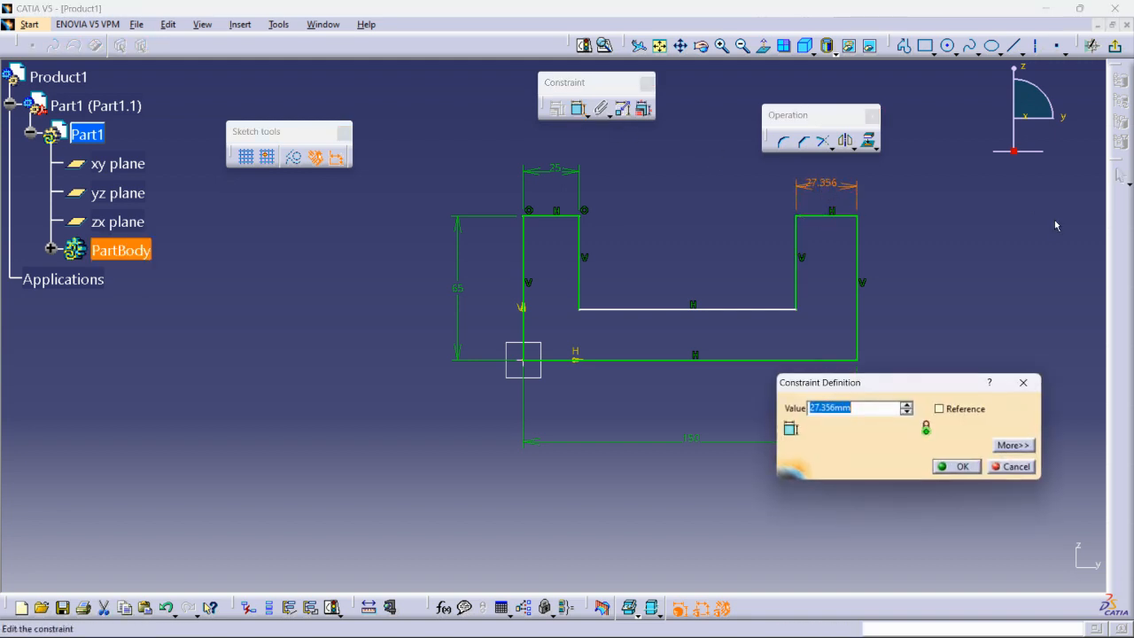
{"action": "type", "text": "25"}
{"action": "key", "text": "Return"}
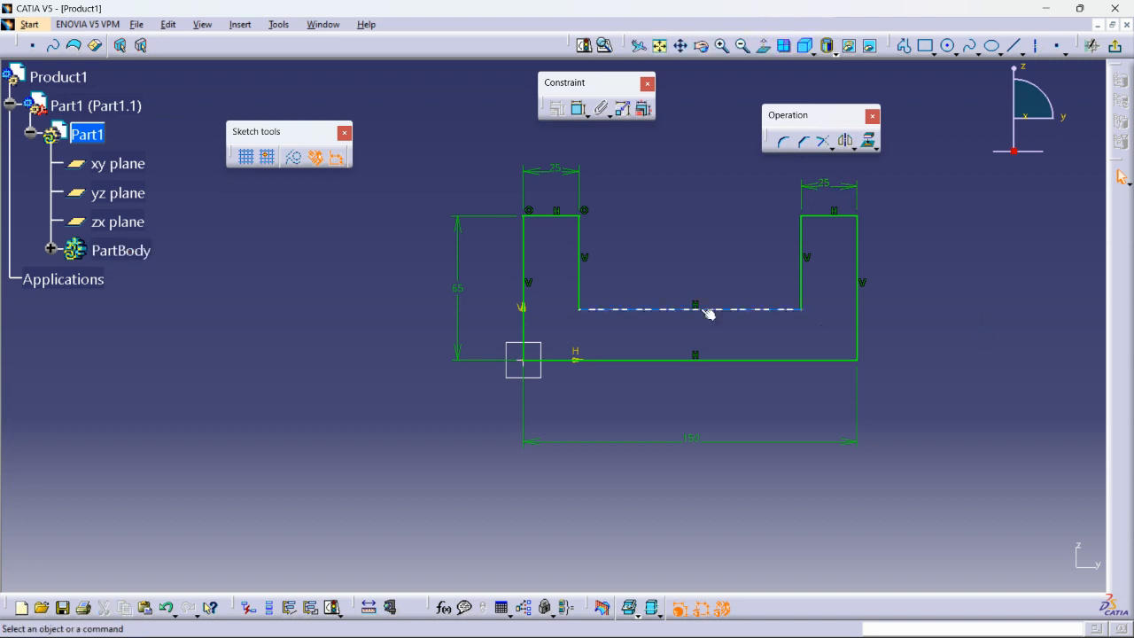
- Raise the slot floor line and draw a circle centred on its midpoint
{"action": "left_click_drag", "start_coordinate": [709, 309], "coordinate": [704, 284]}
{"action": "left_click", "coordinate": [948, 45]}
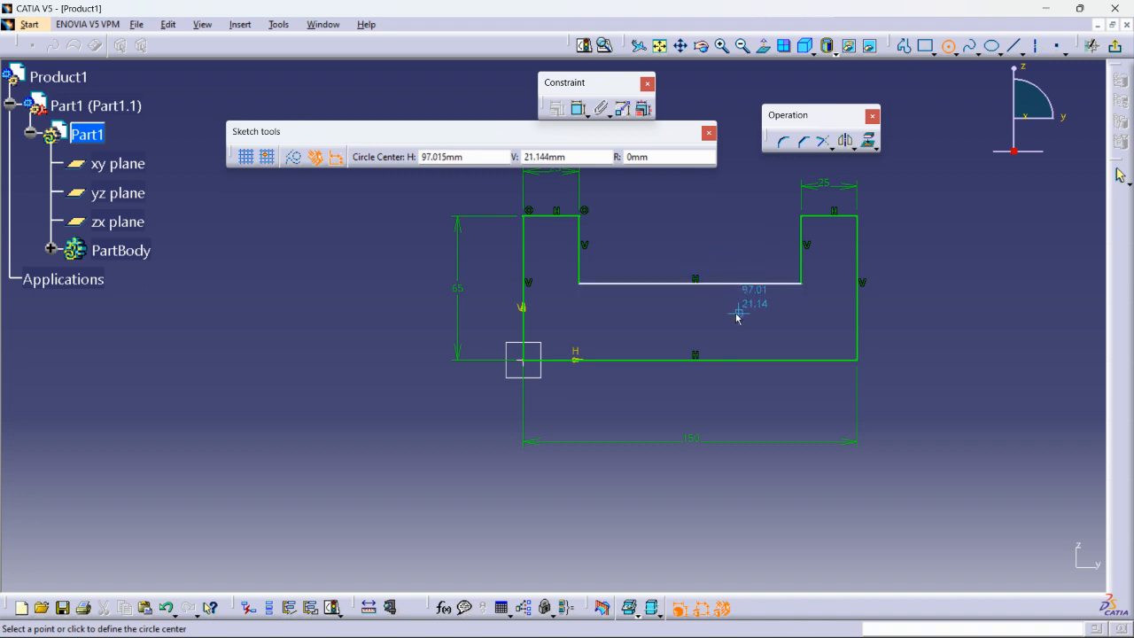
{"action": "left_click", "coordinate": [690, 283]}
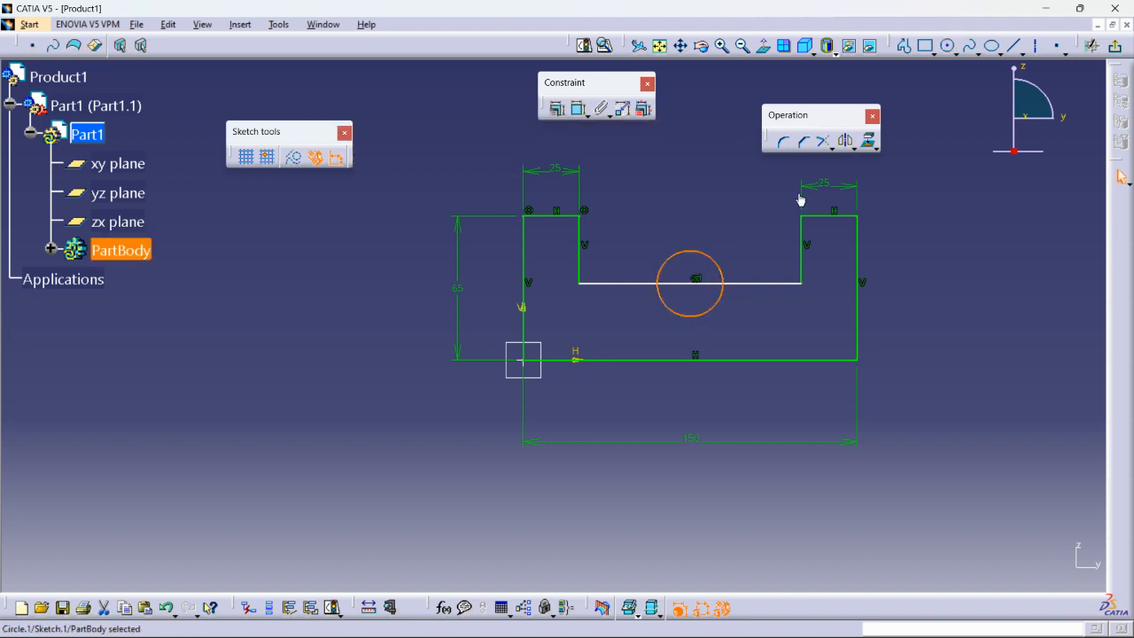
{"action": "left_click", "coordinate": [832, 148]}
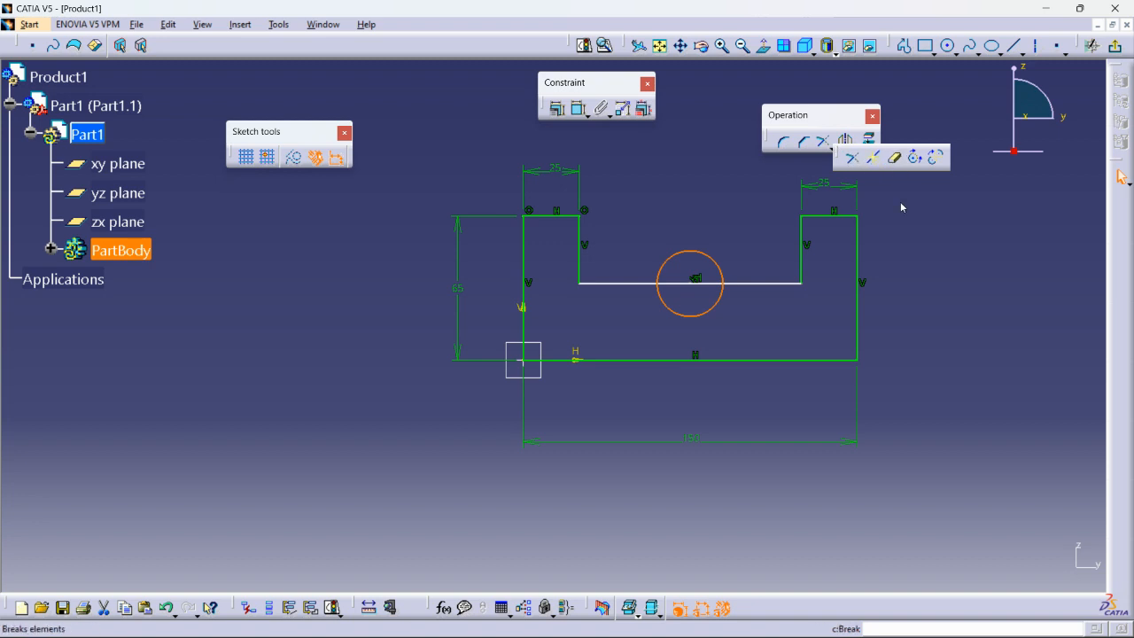
- Quick Trim the circle's upper arc and the floor segment inside it, leaving a semicircular notch
{"action": "left_click", "coordinate": [895, 160]}
{"action": "left_click", "coordinate": [714, 263]}
{"action": "left_click", "coordinate": [707, 285]}
{"action": "middle_click_drag", "start_coordinate": [706, 230], "coordinate": [716, 156]}
{"action": "left_click", "coordinate": [823, 147]}
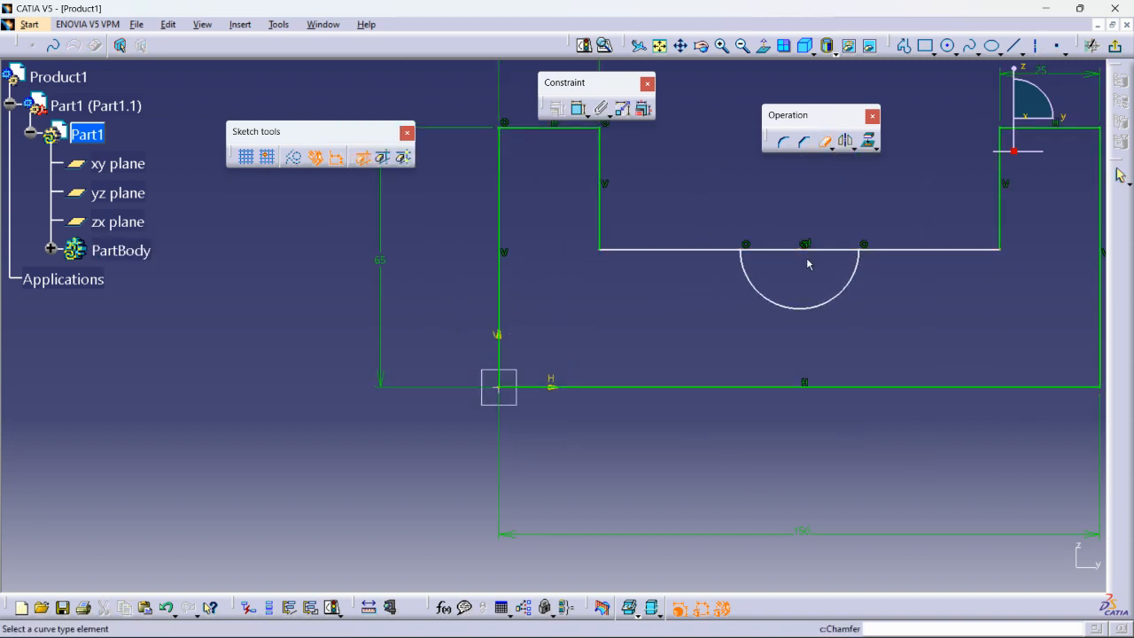
{"action": "left_click", "coordinate": [802, 249]}
{"action": "left_click", "coordinate": [606, 359]}
{"action": "middle_click_drag", "start_coordinate": [764, 251], "coordinate": [632, 320]}
- Give the notch arc a 15 mm radius and adjust its centre position
{"action": "left_click", "coordinate": [578, 108]}
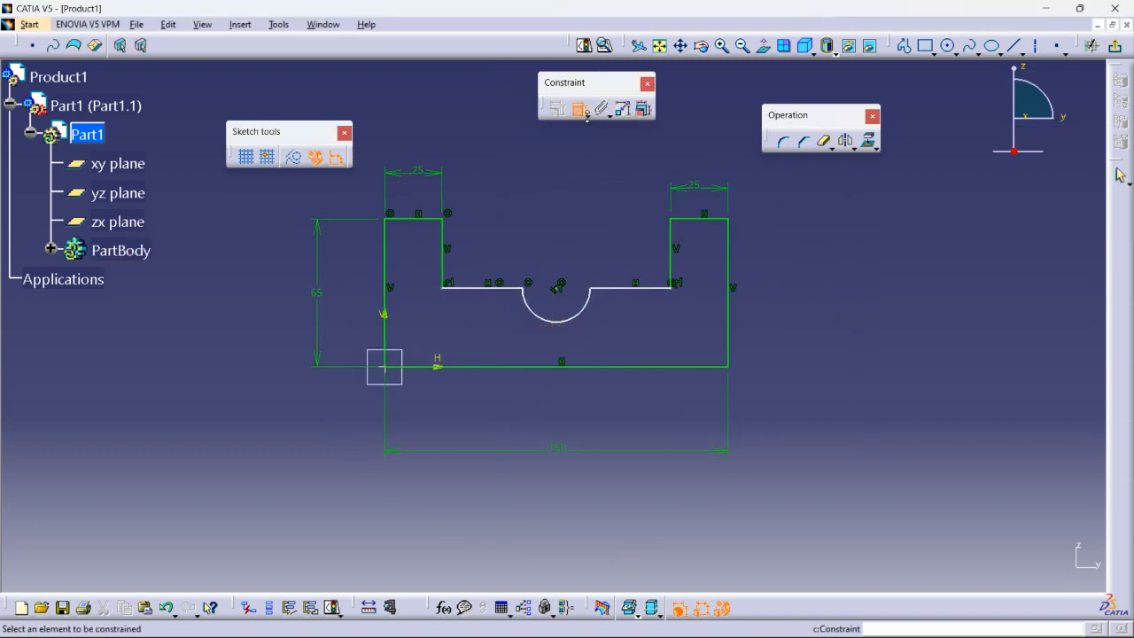
{"action": "left_click", "coordinate": [586, 305]}
{"action": "left_click", "coordinate": [624, 340]}
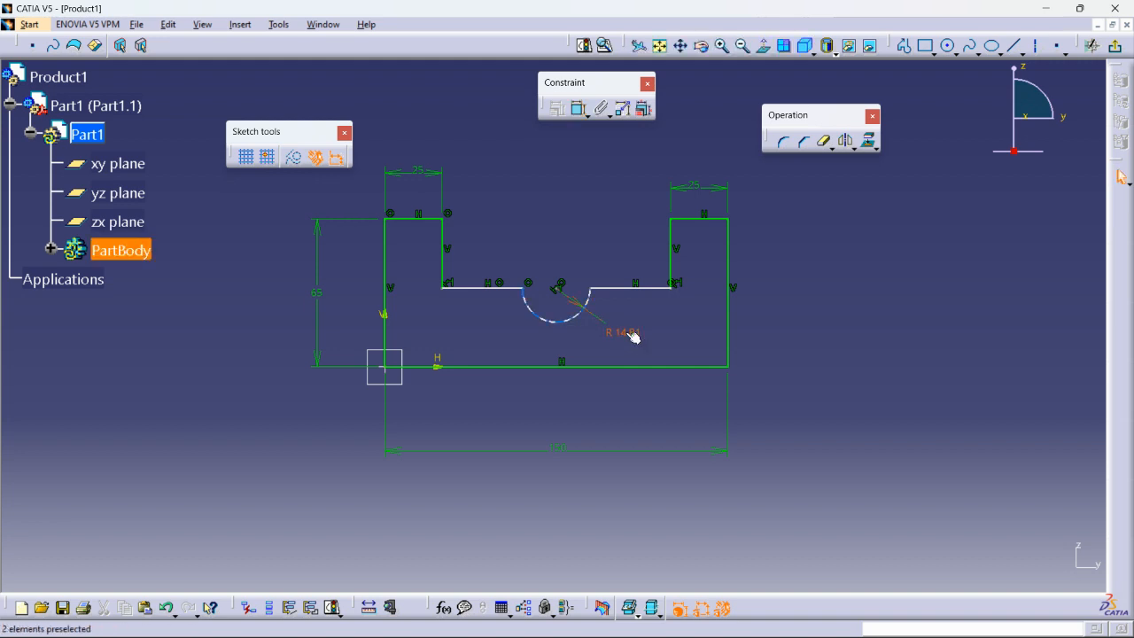
{"action": "double_click", "coordinate": [620, 332]}
{"action": "type", "text": "15"}
{"action": "key", "text": "Return"}
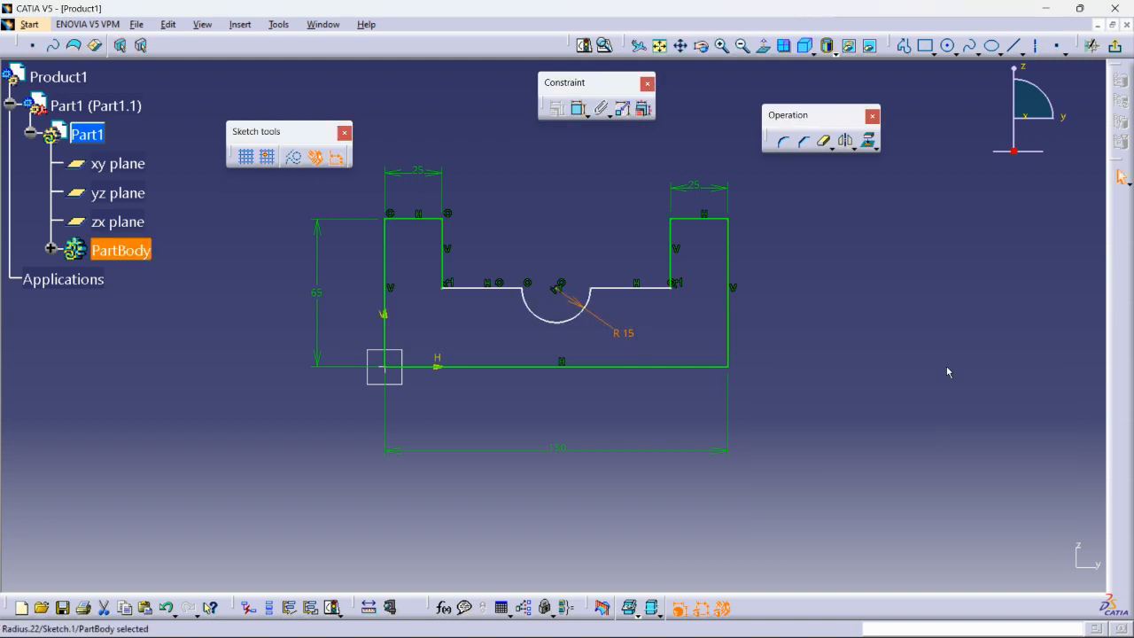
{"action": "middle_click_drag", "start_coordinate": [881, 368], "coordinate": [884, 255]}
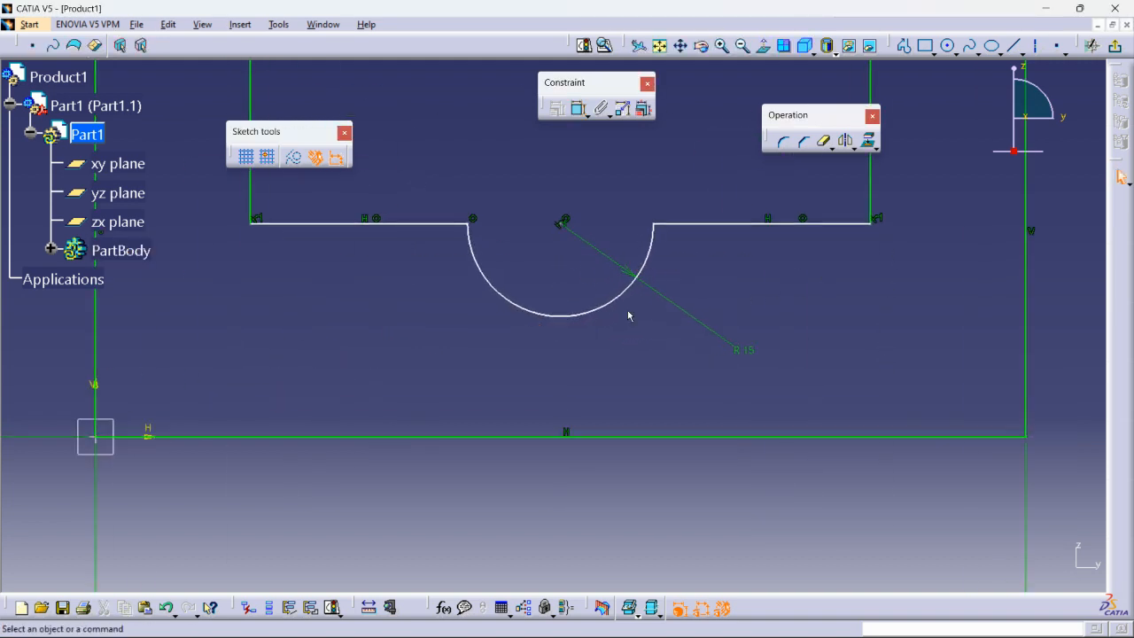
{"action": "middle_click_drag", "start_coordinate": [630, 278], "coordinate": [633, 335]}
{"action": "left_click_drag", "start_coordinate": [568, 283], "coordinate": [566, 252]}
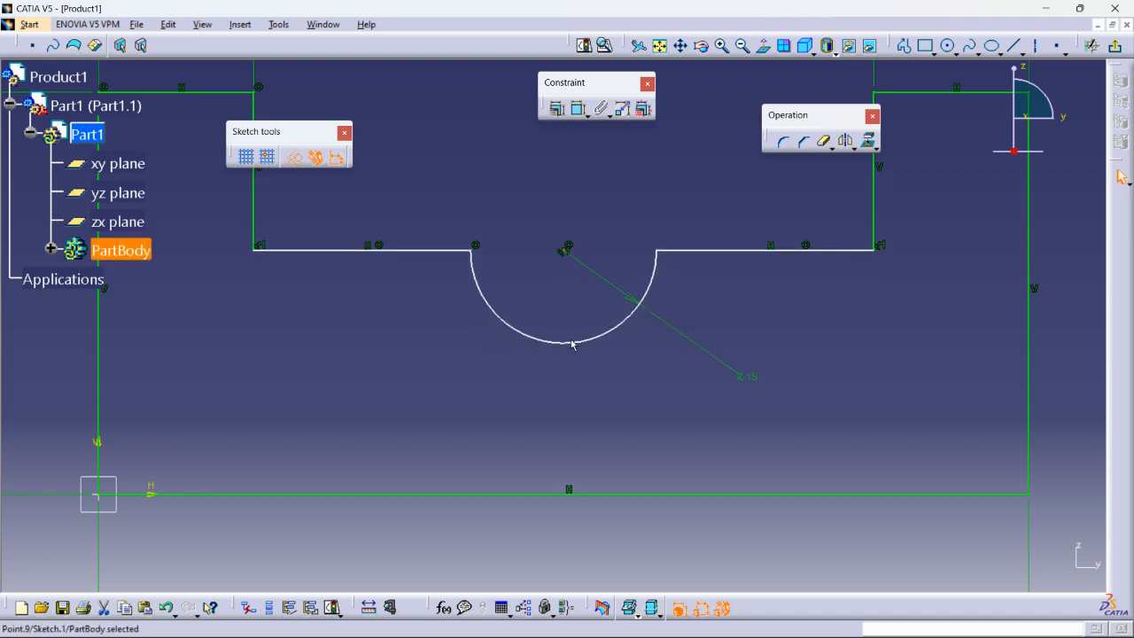
{"action": "middle_click_drag", "start_coordinate": [690, 348], "coordinate": [575, 375]}
{"action": "left_click", "coordinate": [582, 187]}
- Constrain the slot floor 40 mm above the bottom line and exit the sketch
{"action": "left_click", "coordinate": [578, 108]}
{"action": "left_click", "coordinate": [482, 288]}
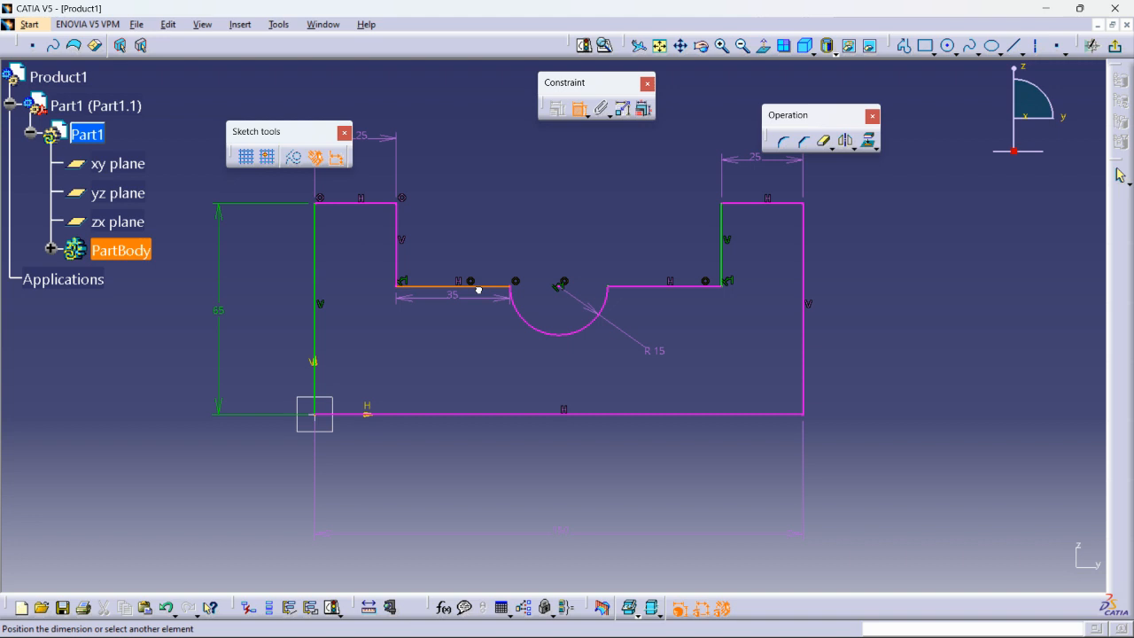
{"action": "left_click", "coordinate": [501, 414]}
{"action": "left_click", "coordinate": [451, 454]}
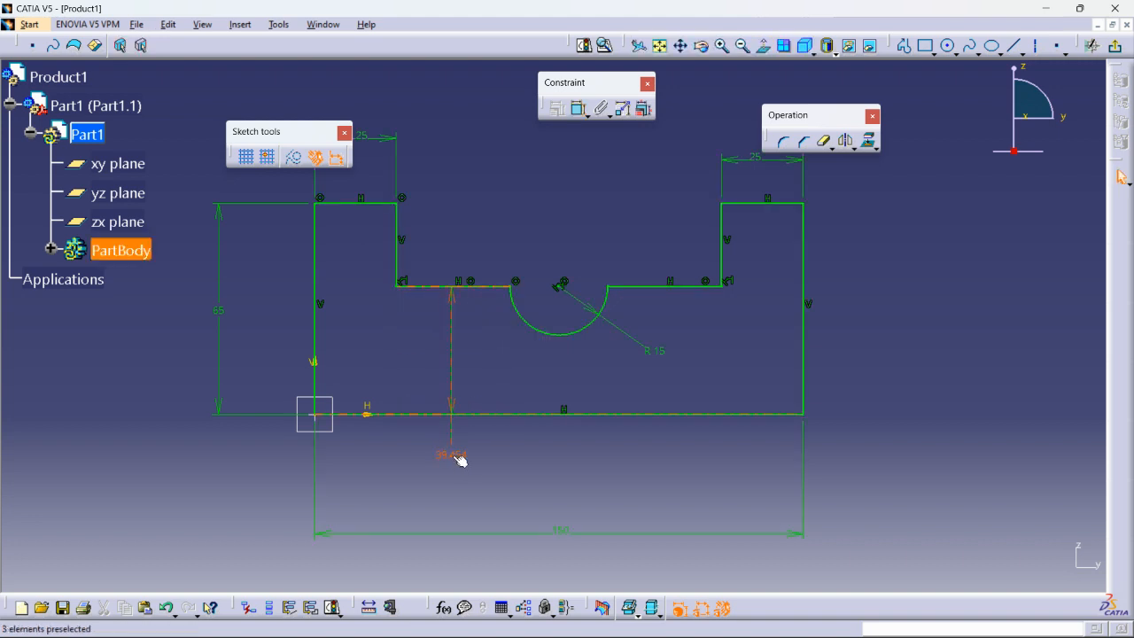
{"action": "double_click", "coordinate": [453, 454]}
{"action": "type", "text": "40"}
{"action": "key", "text": "Return"}
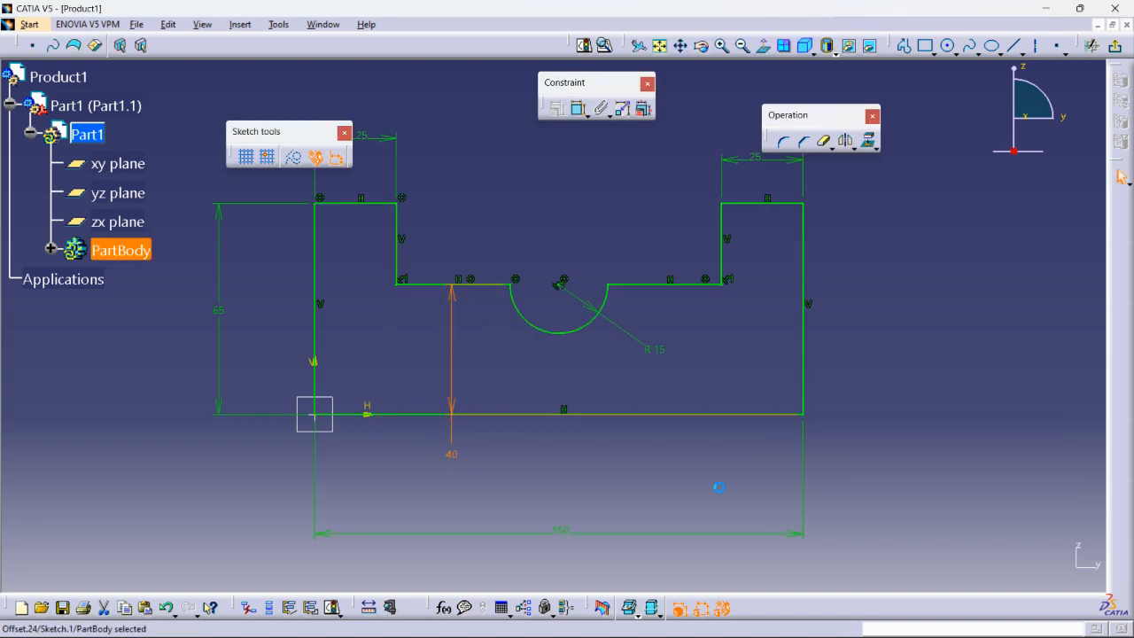
{"action": "left_click", "coordinate": [689, 323]}
{"action": "mouse_move", "coordinate": [689, 322]}
{"action": "middle_mouse_down"}
{"action": "mouse_move", "coordinate": [714, 314]}
{"action": "mouse_move", "coordinate": [720, 351]}
{"action": "middle_mouse_up"}
{"action": "left_click", "coordinate": [1120, 53]}
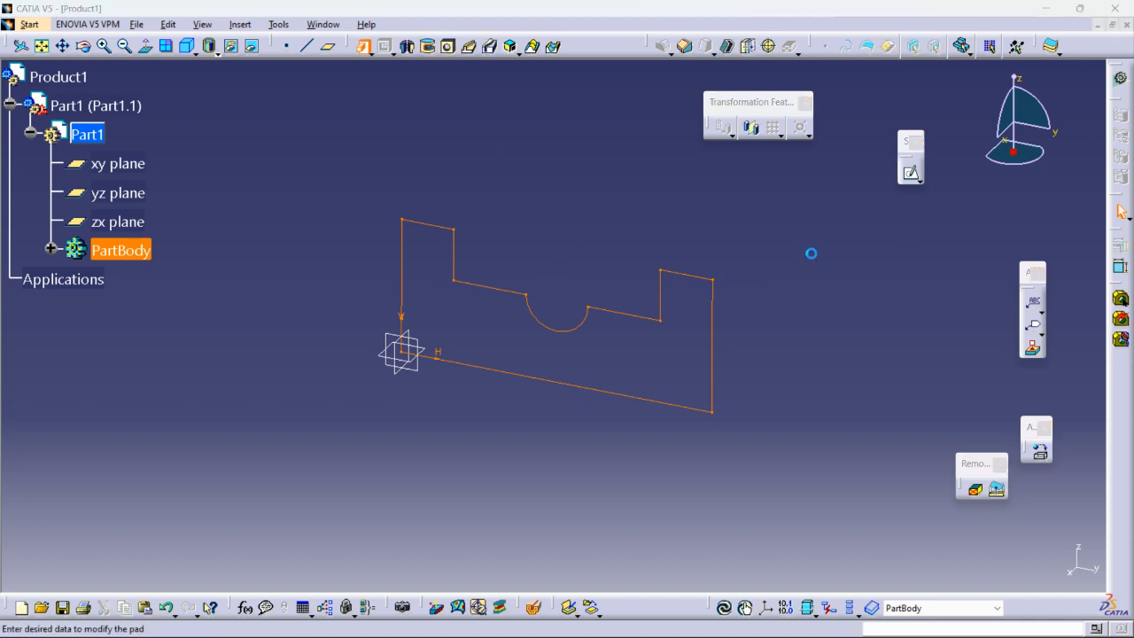
- Pad Sketch.1 to a 40 mm Dimension with Mirrored extent and collapse Part1
{"action": "left_click", "coordinate": [904, 282]}
{"action": "left_click", "coordinate": [878, 296]}
{"action": "left_click", "coordinate": [817, 407]}
{"action": "middle_click_drag", "start_coordinate": [617, 357], "coordinate": [574, 332]}
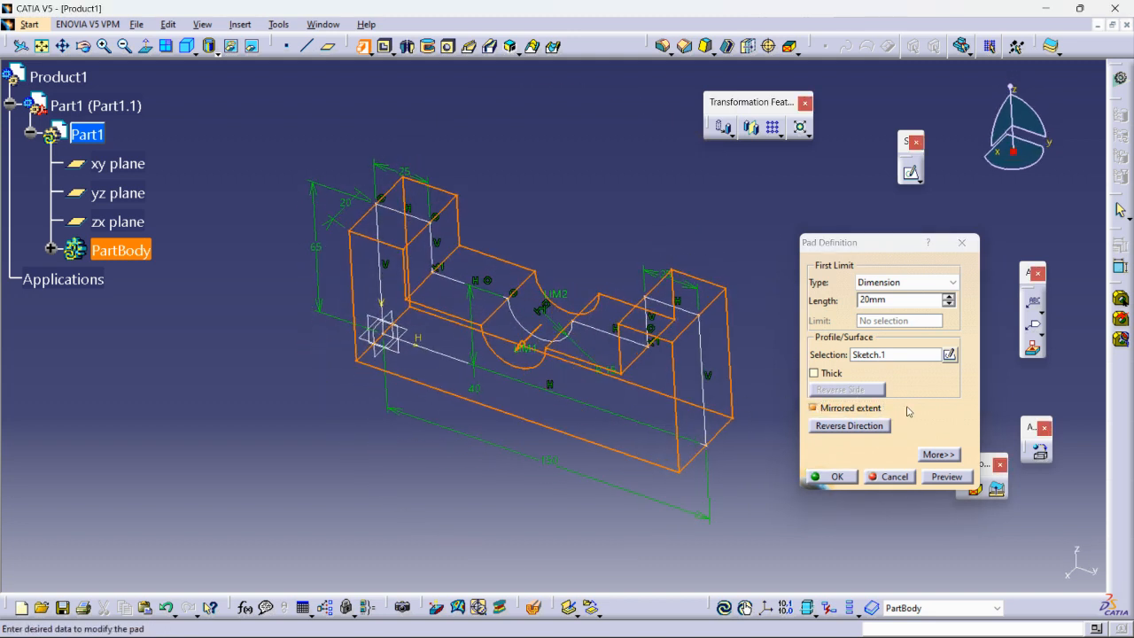
{"action": "left_click", "coordinate": [947, 296]}
{"action": "left_click", "coordinate": [948, 296]}
{"action": "left_click", "coordinate": [948, 296]}
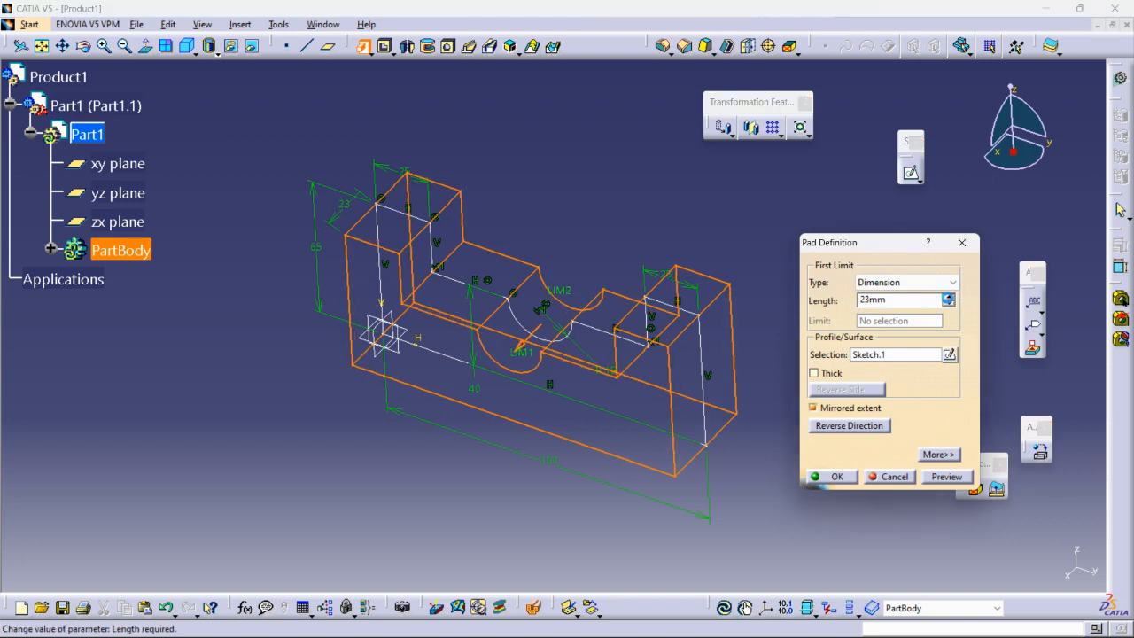
{"action": "left_click_drag", "start_coordinate": [524, 358], "coordinate": [503, 379]}
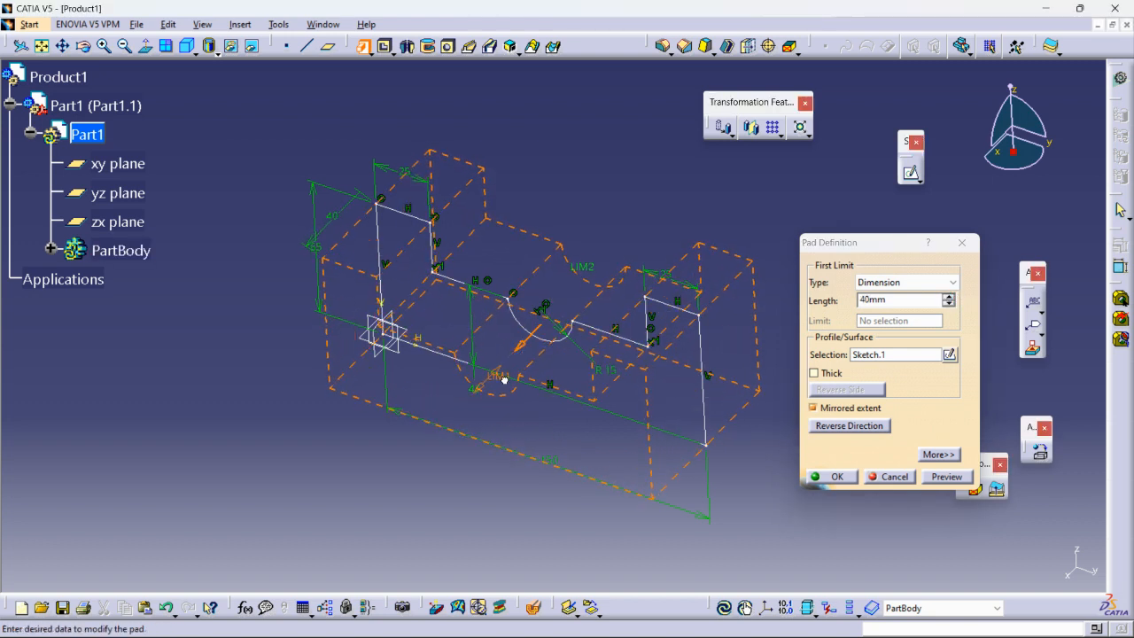
{"action": "left_click", "coordinate": [834, 475]}
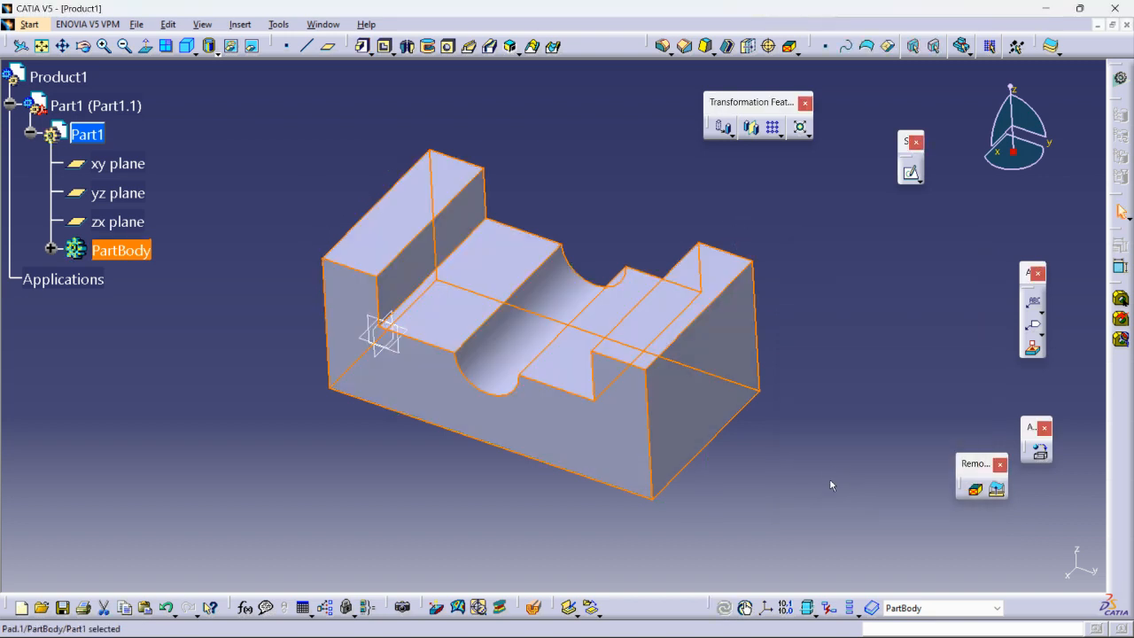
{"action": "left_click", "coordinate": [890, 279]}
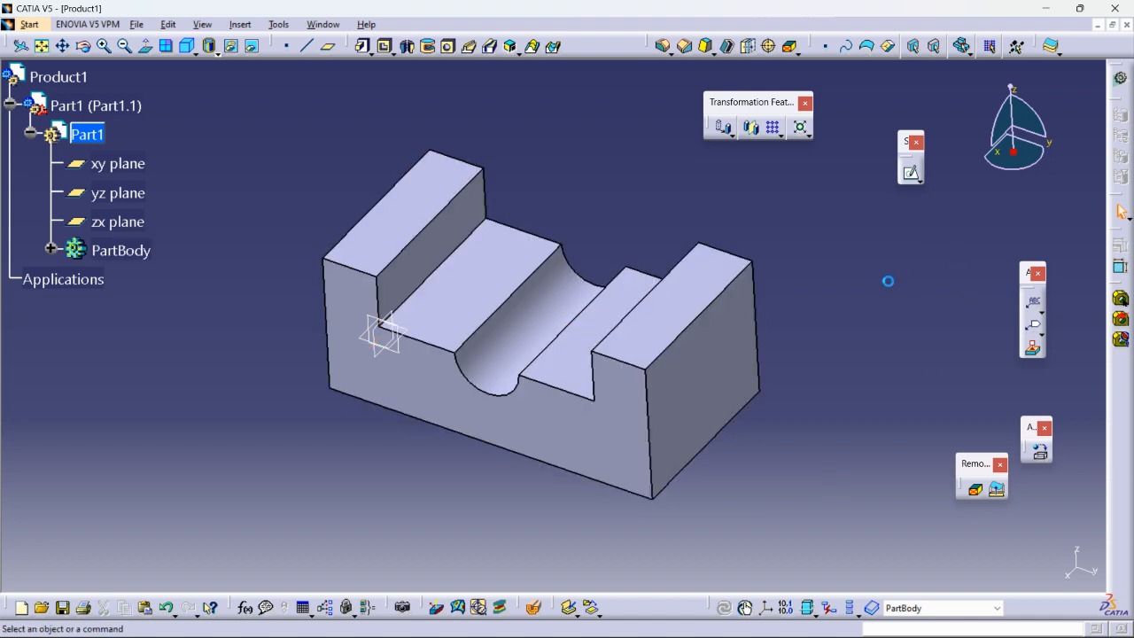
{"action": "left_click", "coordinate": [9, 105]}
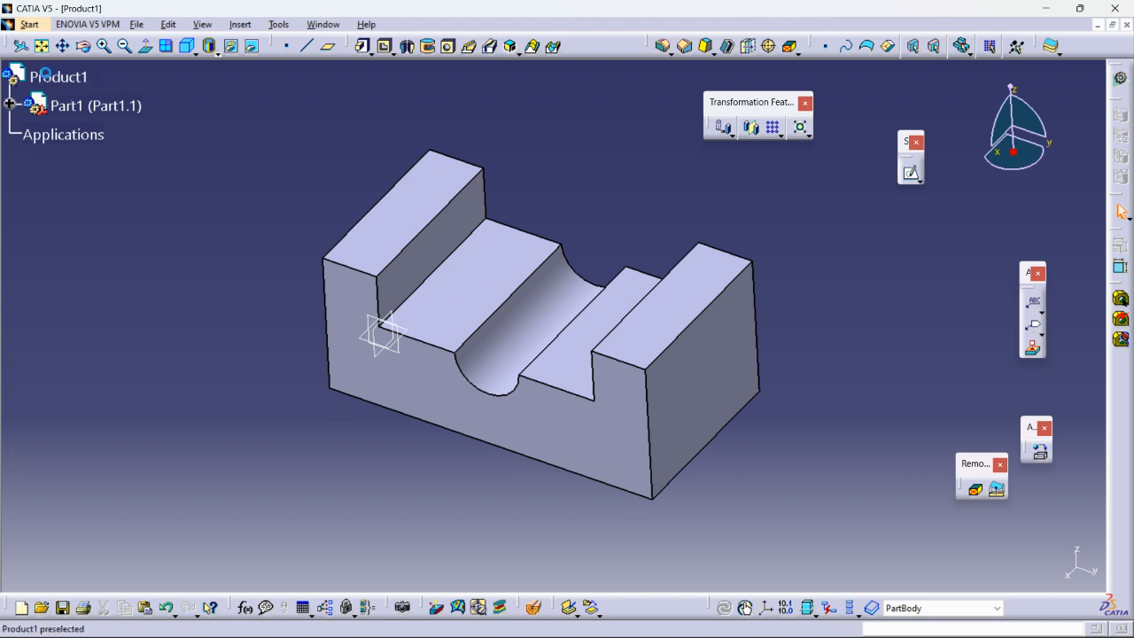
- Insert a new Part2 into Product1 in Assembly Design and expand it to show its planes and PartBody
{"action": "double_click", "coordinate": [26, 76]}
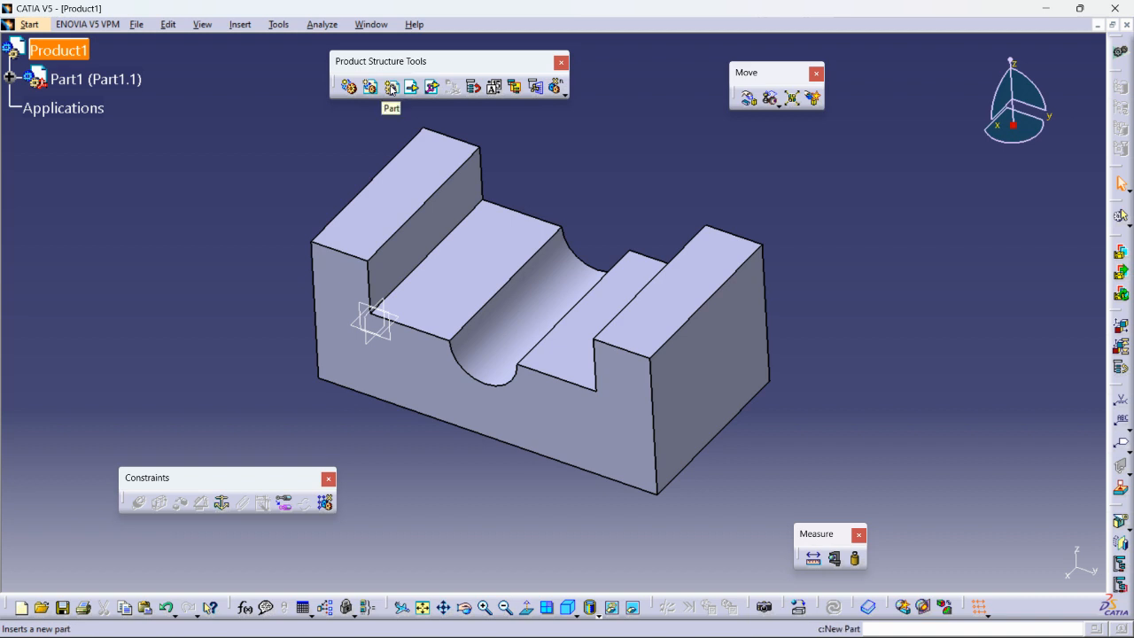
{"action": "left_click", "coordinate": [391, 88]}
{"action": "left_click", "coordinate": [611, 378]}
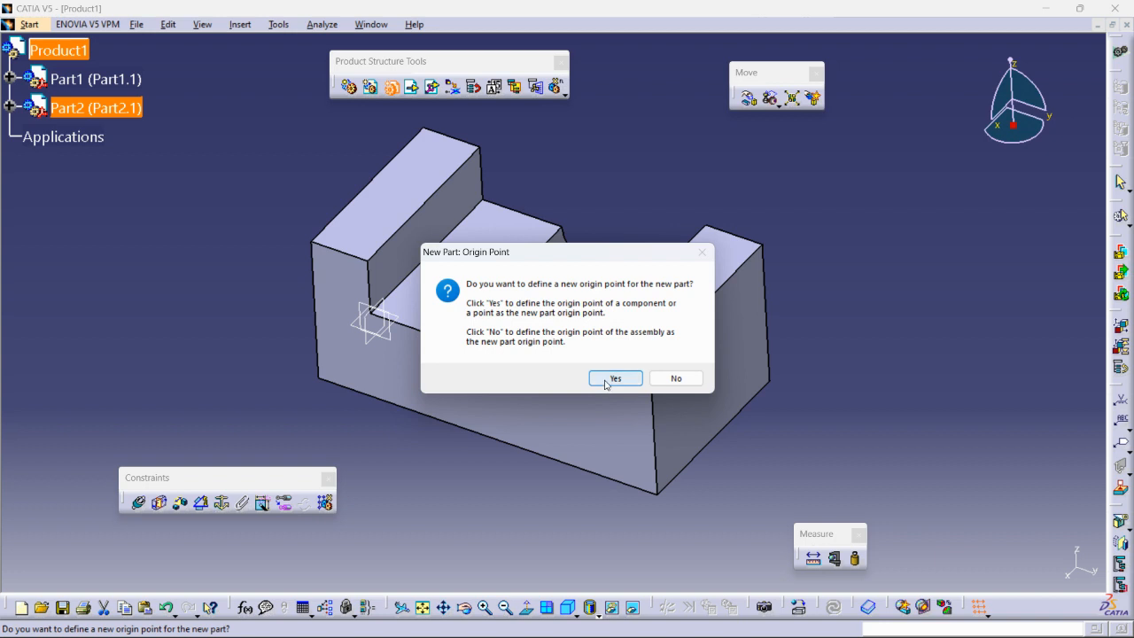
{"action": "left_click", "coordinate": [9, 107]}
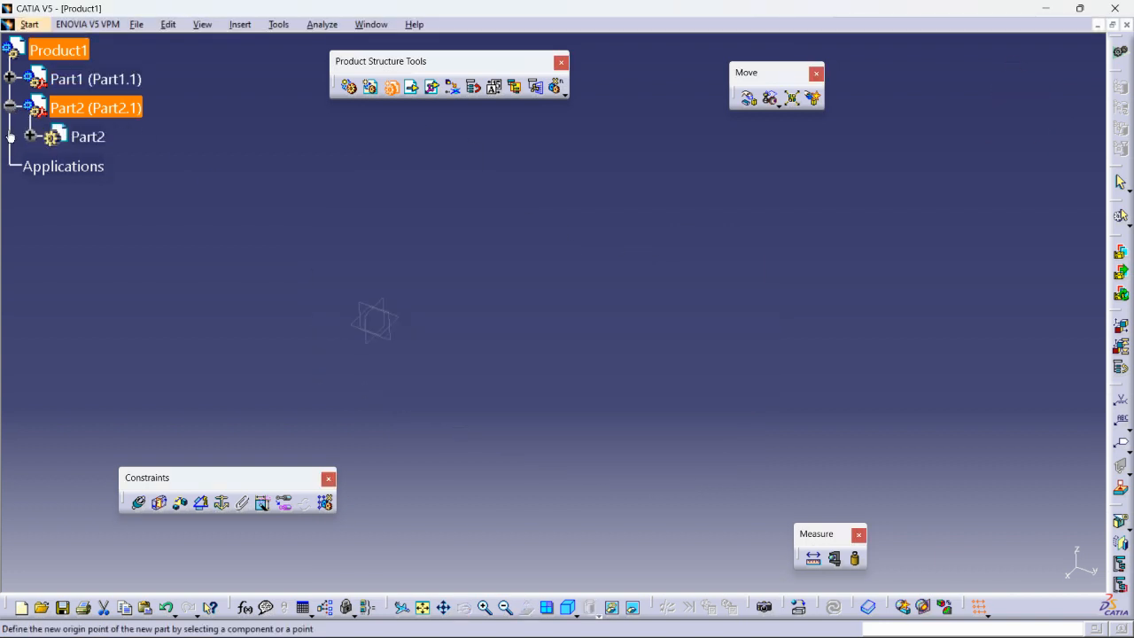
{"action": "scroll", "coordinate": [508, 315], "scroll_direction": "down", "scroll_amount": 3, "text": "ctrl"}
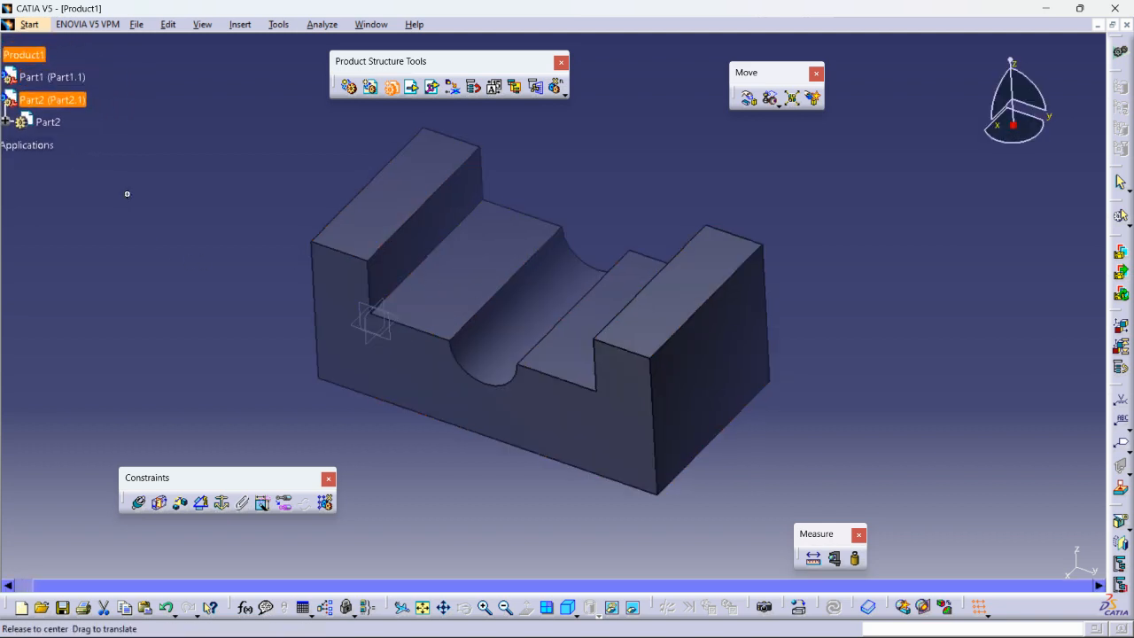
{"action": "scroll", "coordinate": [129, 182], "scroll_direction": "up", "scroll_amount": 3, "text": "ctrl"}
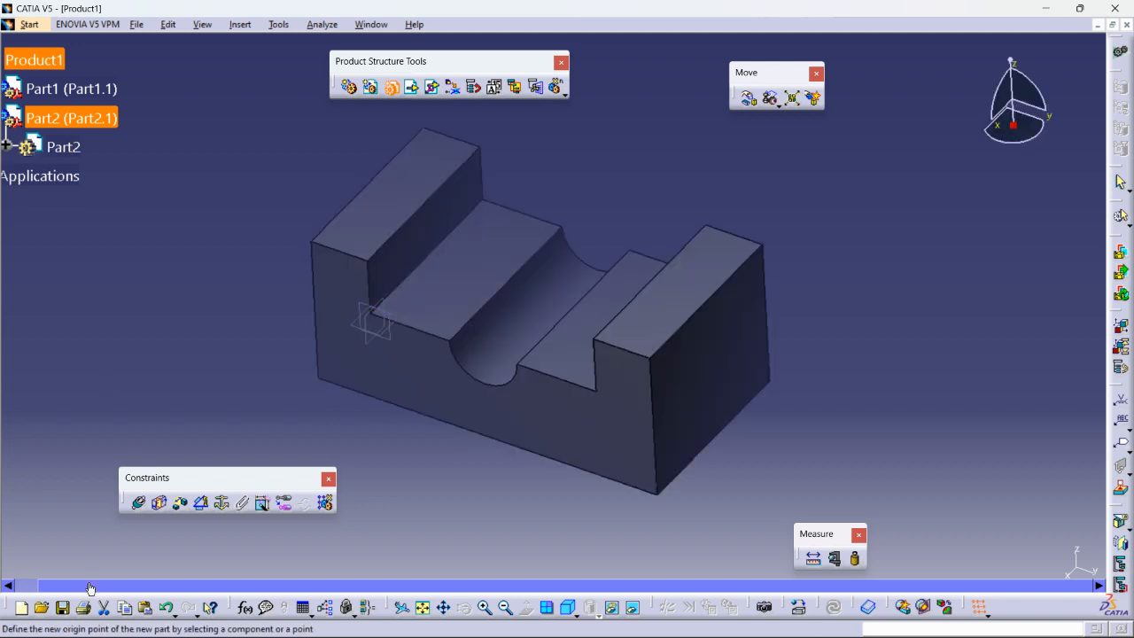
{"action": "left_click_drag", "start_coordinate": [89, 588], "coordinate": [54, 584]}
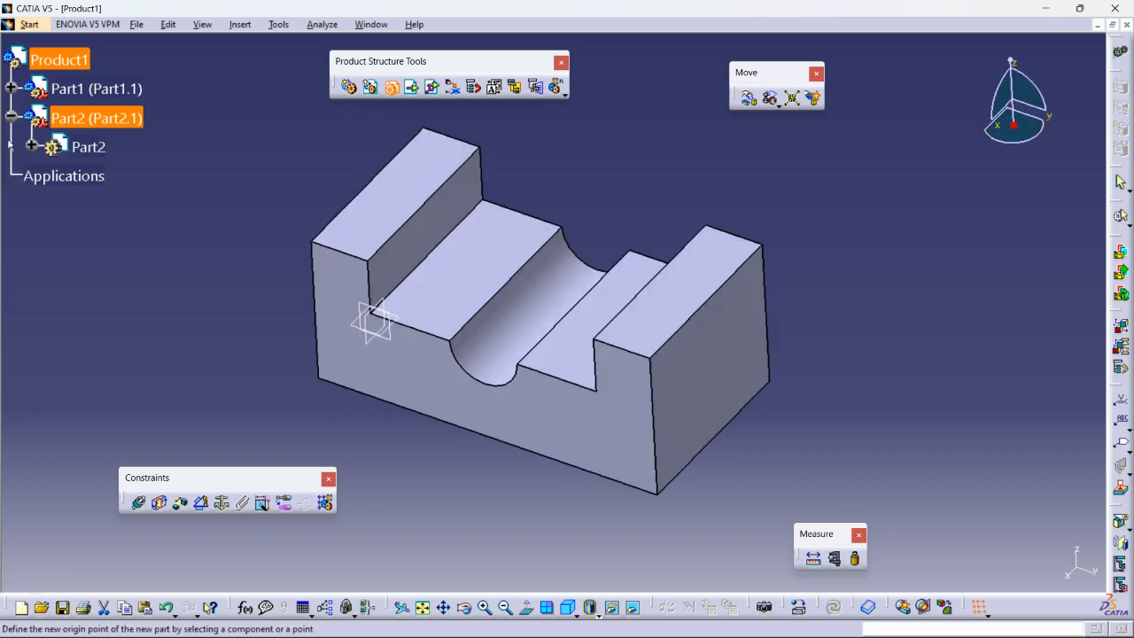
{"action": "left_click", "coordinate": [33, 146]}
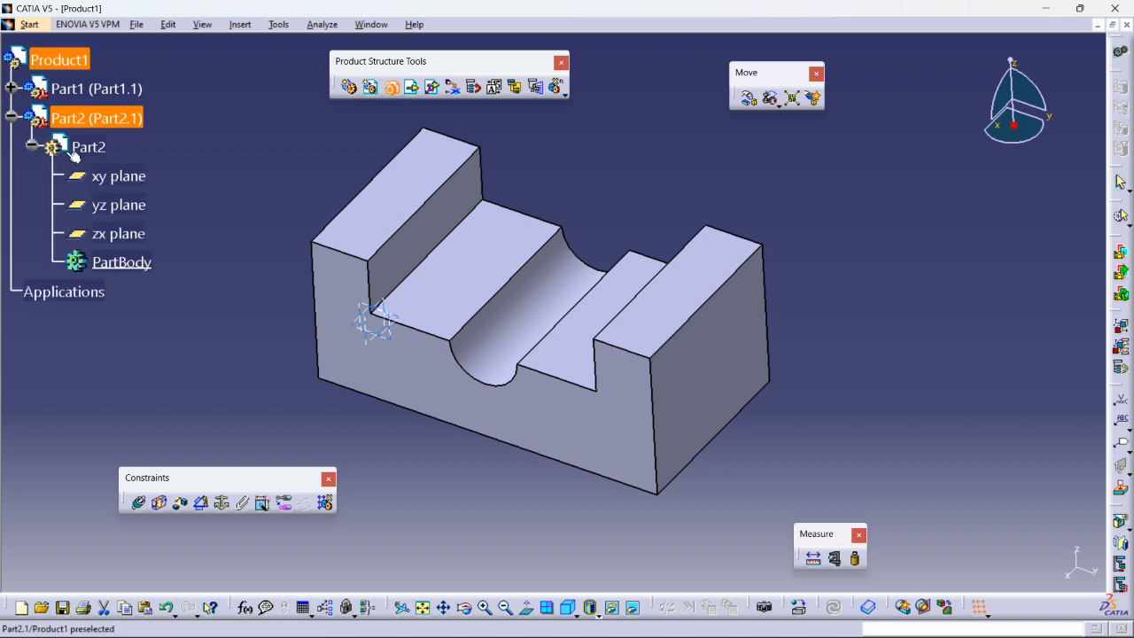
- Activate Part2 and open a positioned yz-plane sketch with Barycenter origin on the groove face
{"action": "double_click", "coordinate": [51, 148]}
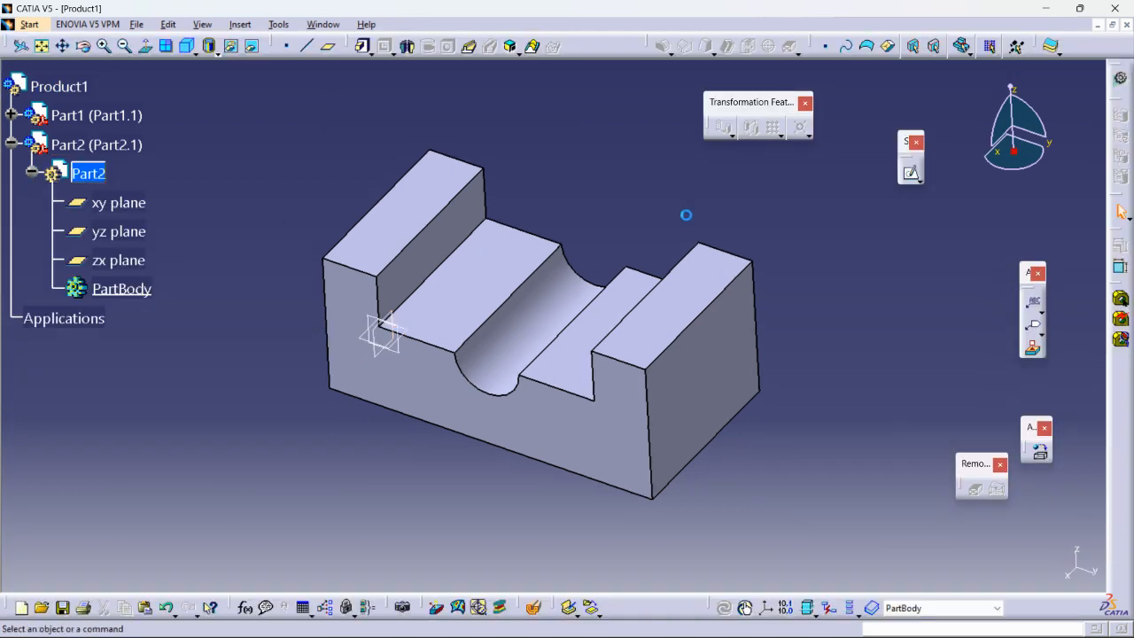
{"action": "middle_click_drag", "start_coordinate": [663, 233], "coordinate": [585, 412]}
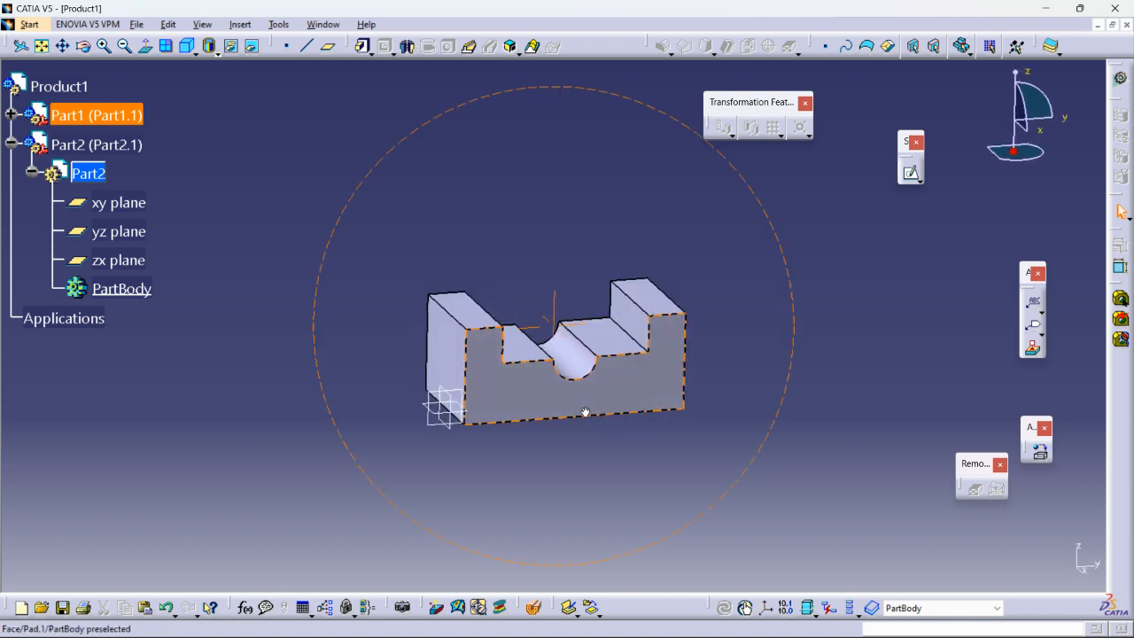
{"action": "left_click", "coordinate": [436, 429]}
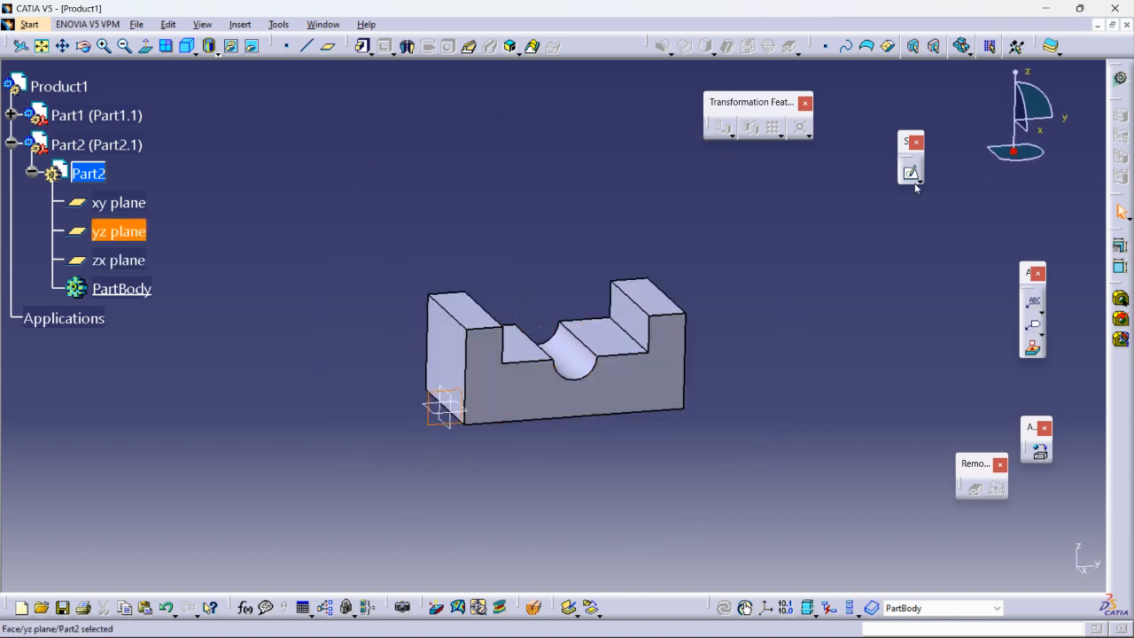
{"action": "left_click", "coordinate": [915, 182]}
{"action": "left_click", "coordinate": [958, 396]}
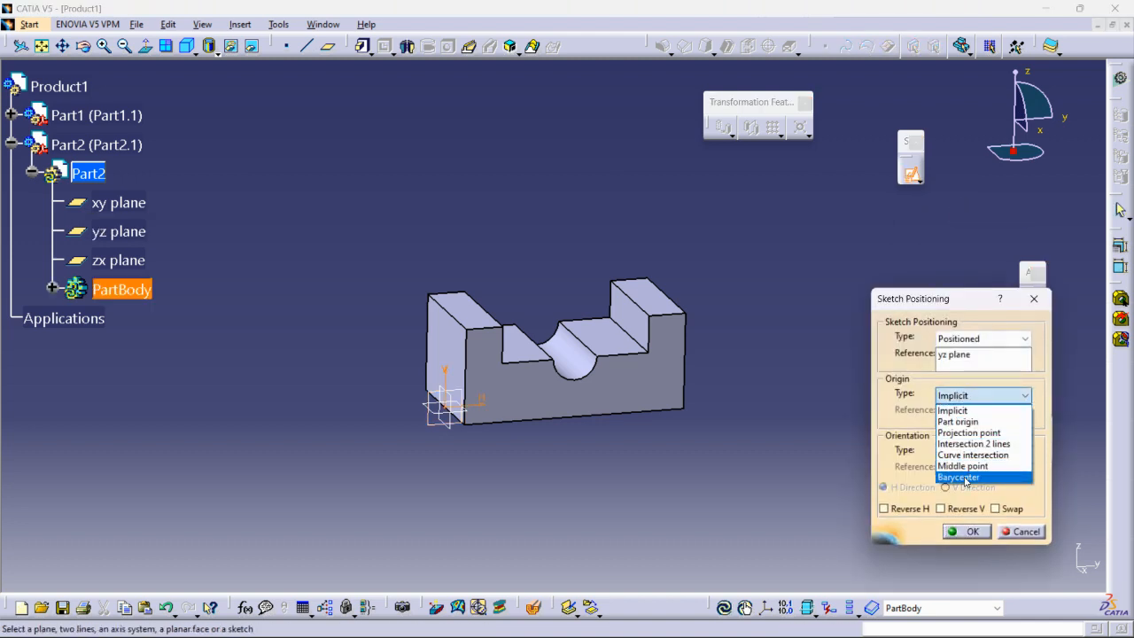
{"action": "left_click", "coordinate": [961, 477]}
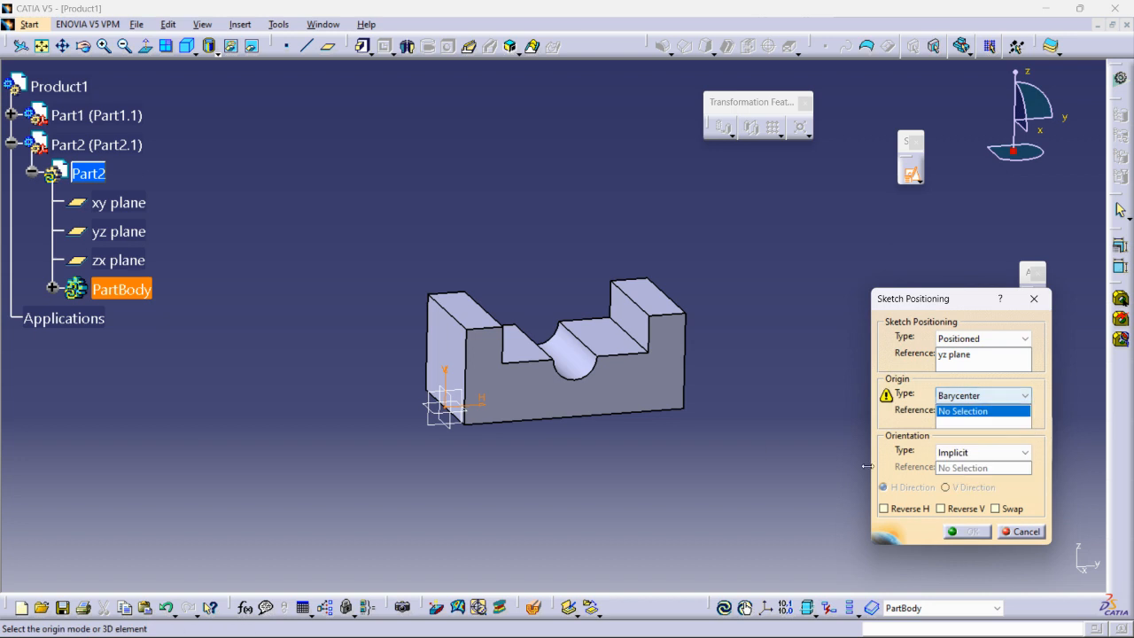
{"action": "left_click", "coordinate": [590, 373]}
{"action": "mouse_move", "coordinate": [640, 396]}
{"action": "middle_mouse_down"}
{"action": "mouse_move", "coordinate": [620, 390]}
{"action": "mouse_move", "coordinate": [638, 389]}
{"action": "middle_mouse_up"}
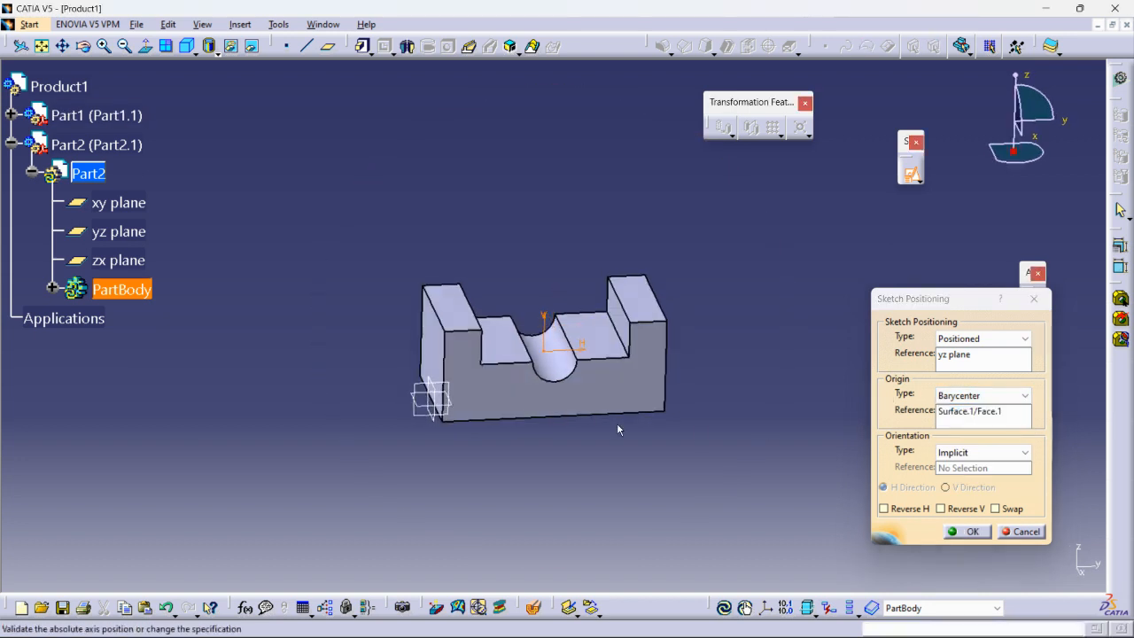
{"action": "left_click", "coordinate": [966, 532]}
{"action": "middle_click_drag", "start_coordinate": [773, 282], "coordinate": [771, 182]}
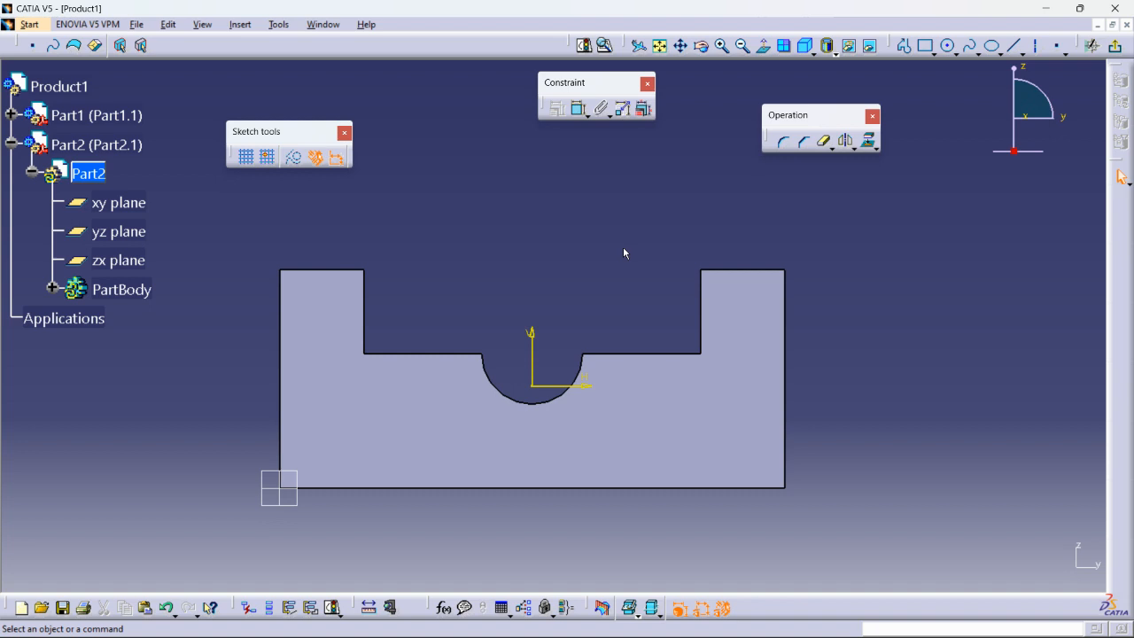
- Draw a circle above the groove and set its diameter to 20 mm
{"action": "left_click", "coordinate": [949, 46]}
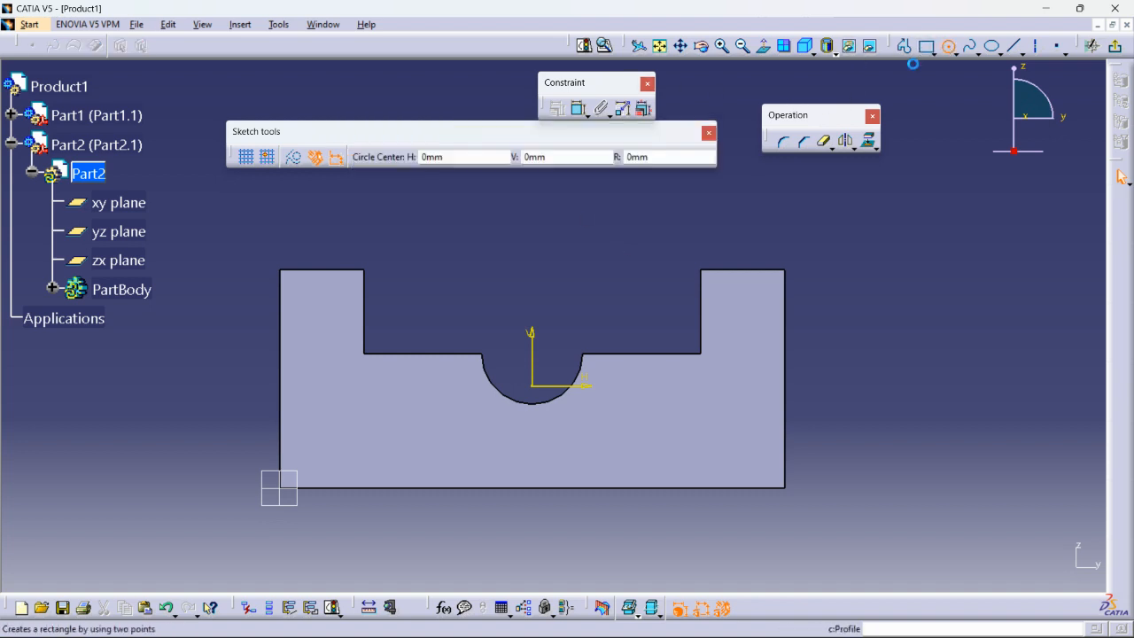
{"action": "left_click", "coordinate": [625, 270]}
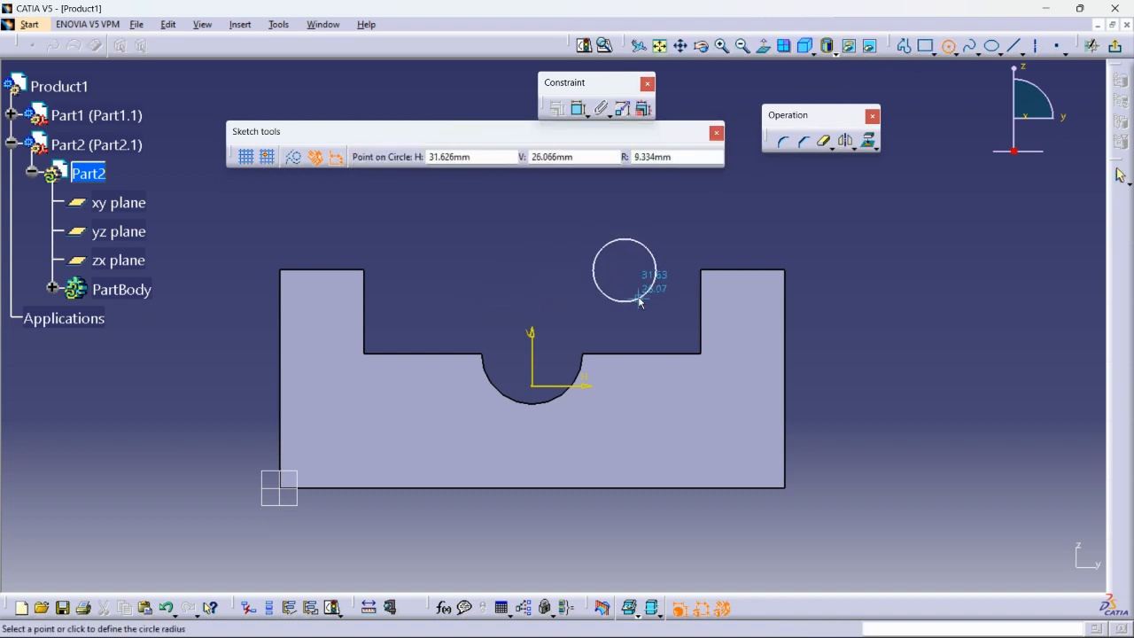
{"action": "left_click", "coordinate": [640, 302]}
{"action": "left_click", "coordinate": [577, 108]}
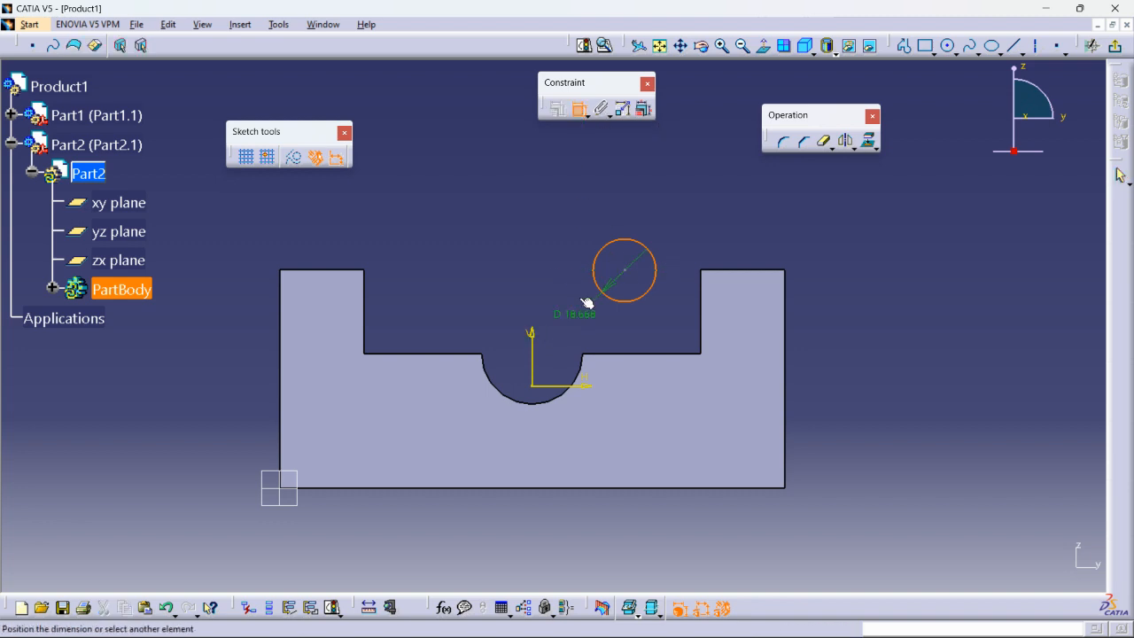
{"action": "left_click", "coordinate": [609, 199]}
{"action": "double_click", "coordinate": [603, 195]}
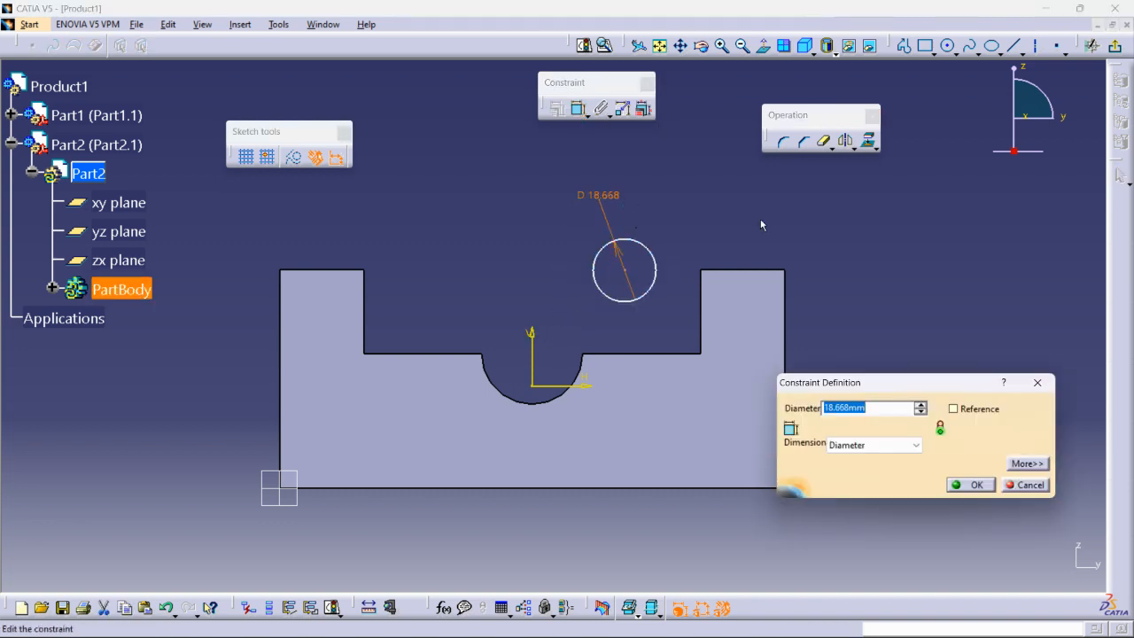
{"action": "type", "text": "20"}
{"action": "key", "text": "Return"}
- Dimension the circle centre 25 mm from the vertical axis
{"action": "left_click", "coordinate": [578, 108]}
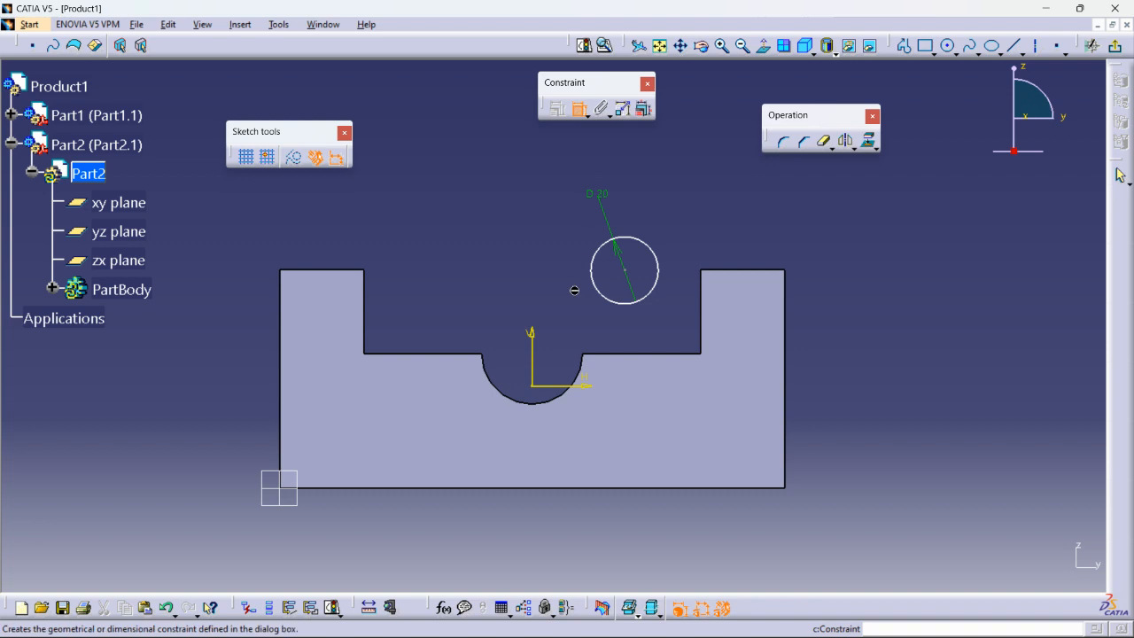
{"action": "left_click", "coordinate": [532, 343]}
{"action": "left_click", "coordinate": [629, 273]}
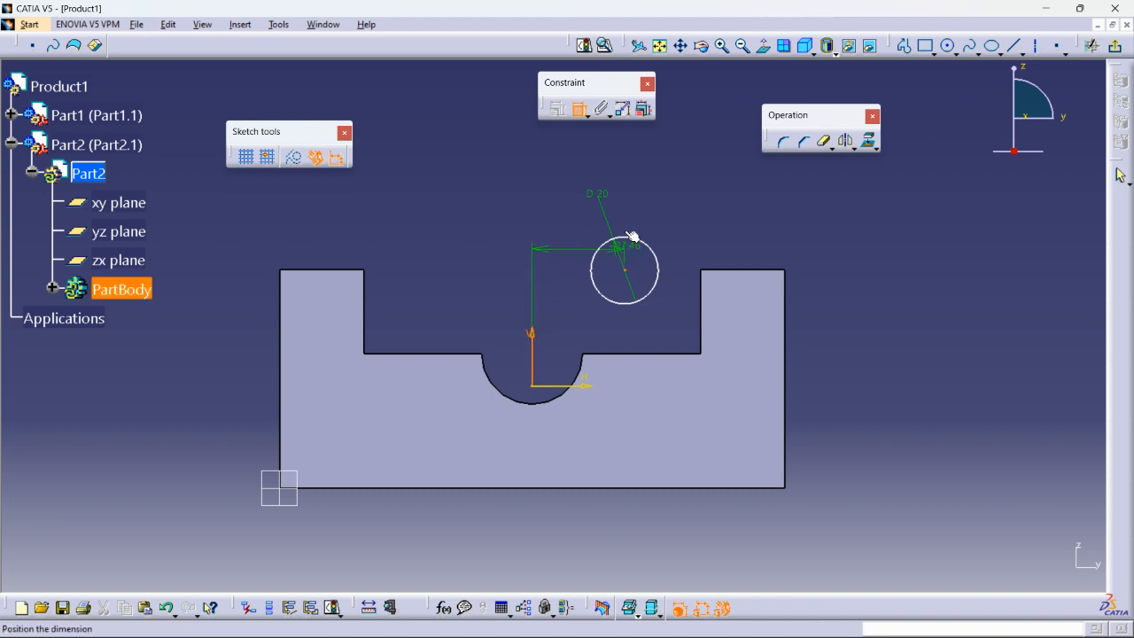
{"action": "left_click", "coordinate": [595, 181]}
{"action": "double_click", "coordinate": [576, 157]}
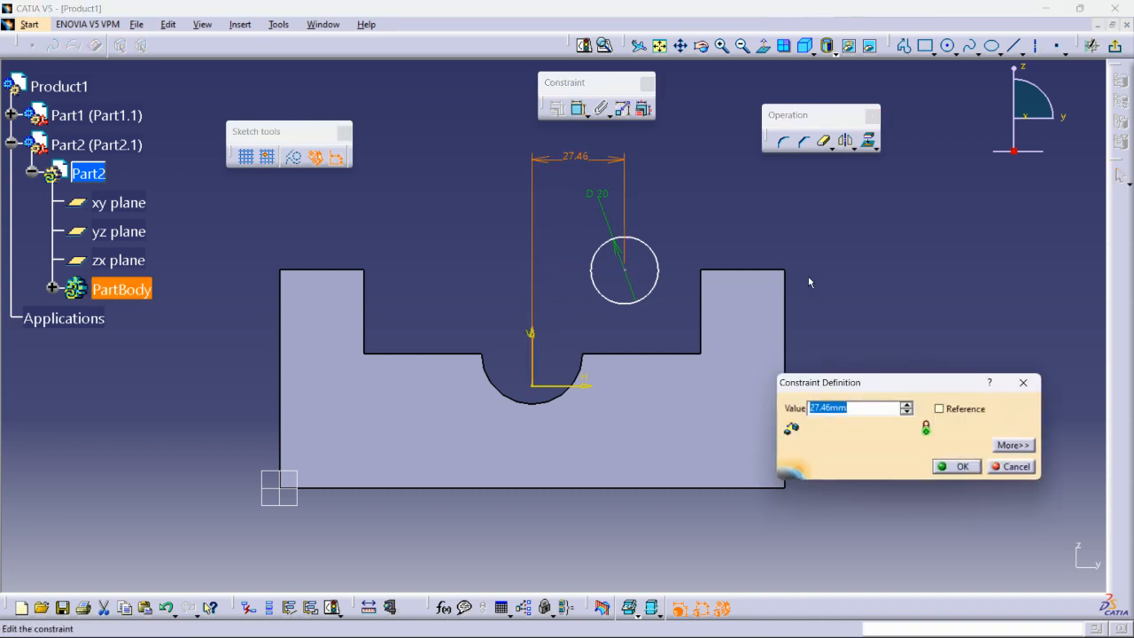
{"action": "type", "text": "25"}
{"action": "key", "text": "Return"}
- Dimension the circle centre 35 mm from the horizontal axis and exit the sketch
{"action": "left_click", "coordinate": [577, 108]}
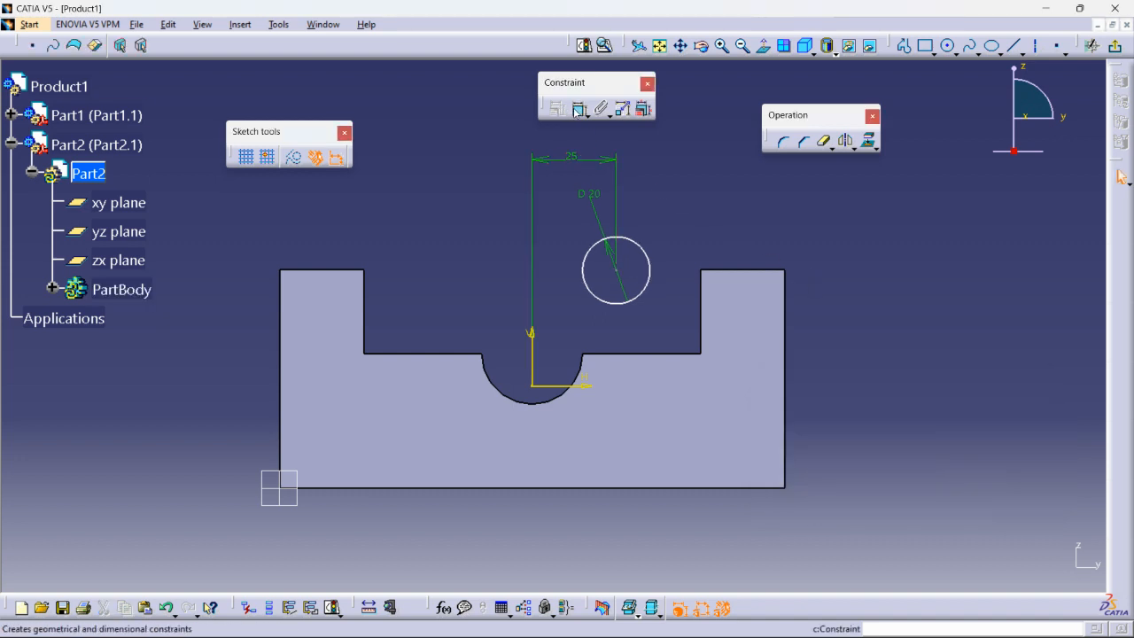
{"action": "left_click", "coordinate": [571, 384]}
{"action": "left_click", "coordinate": [626, 275]}
{"action": "left_click", "coordinate": [691, 322]}
{"action": "double_click", "coordinate": [679, 321]}
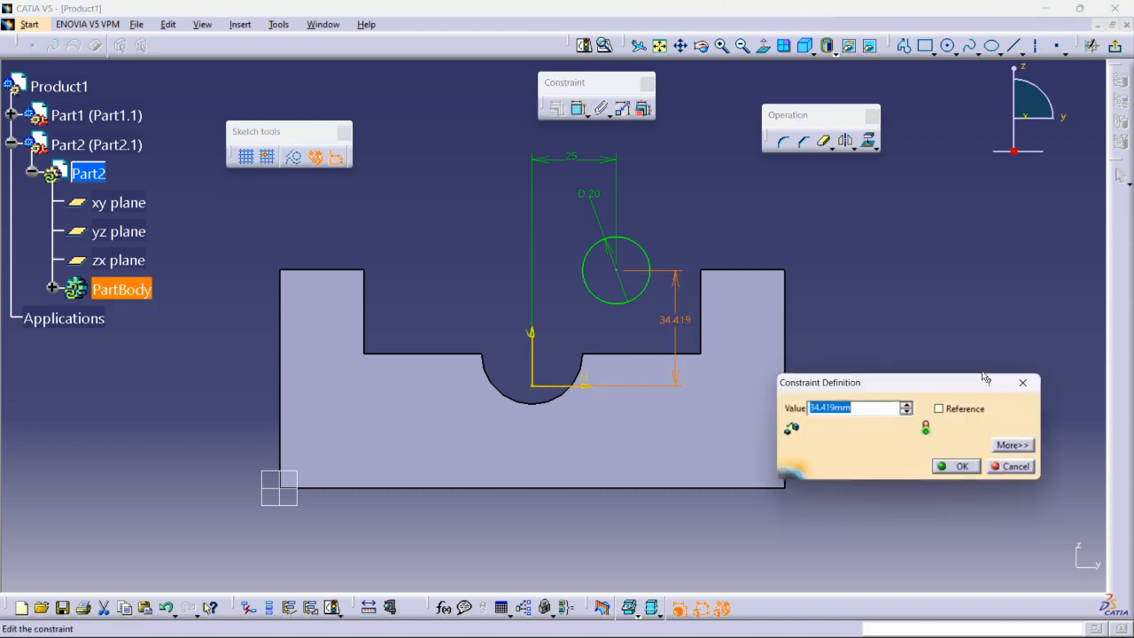
{"action": "type", "text": "35"}
{"action": "key", "text": "Return"}
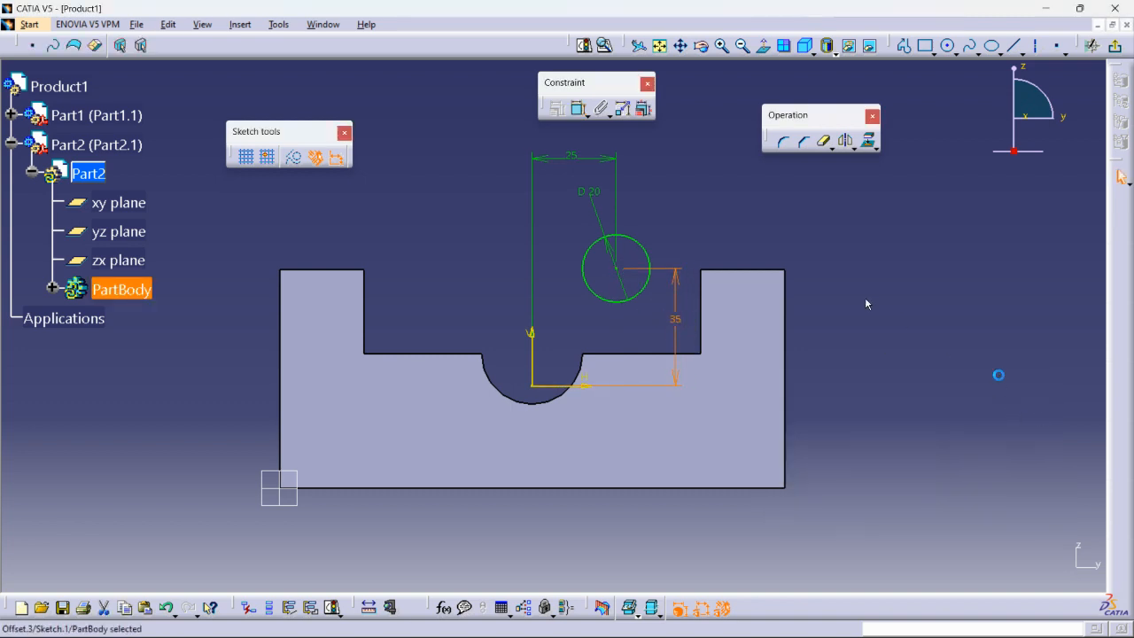
{"action": "left_click", "coordinate": [1116, 45]}
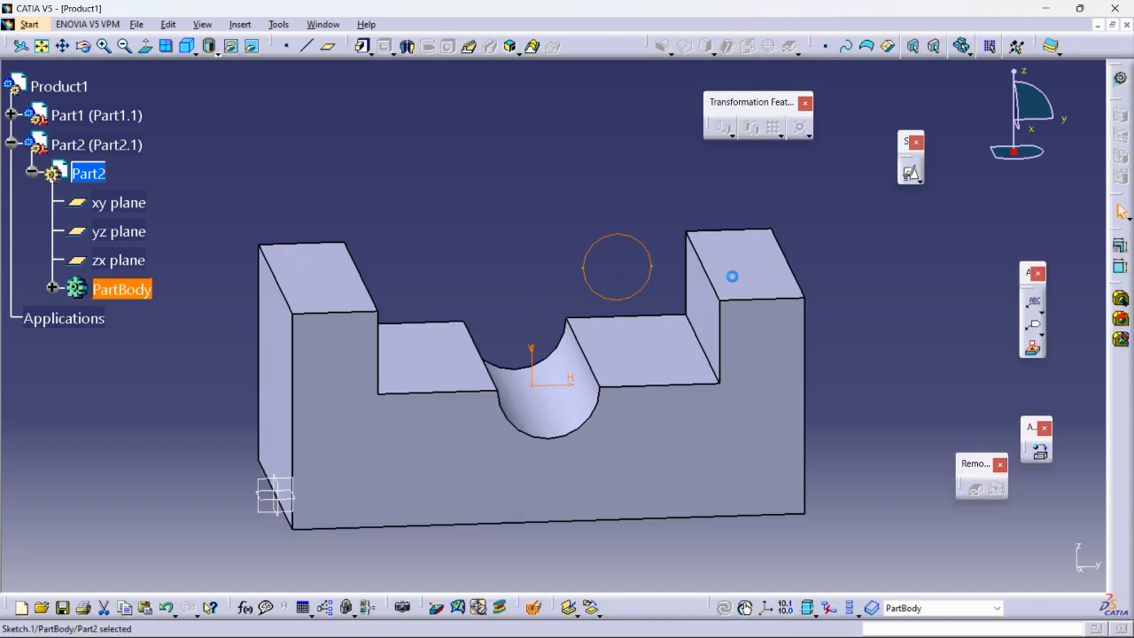
- Pad the 20 mm circle 54 mm into a cylinder and reactivate Product1 for assembly editing
{"action": "left_click", "coordinate": [364, 45]}
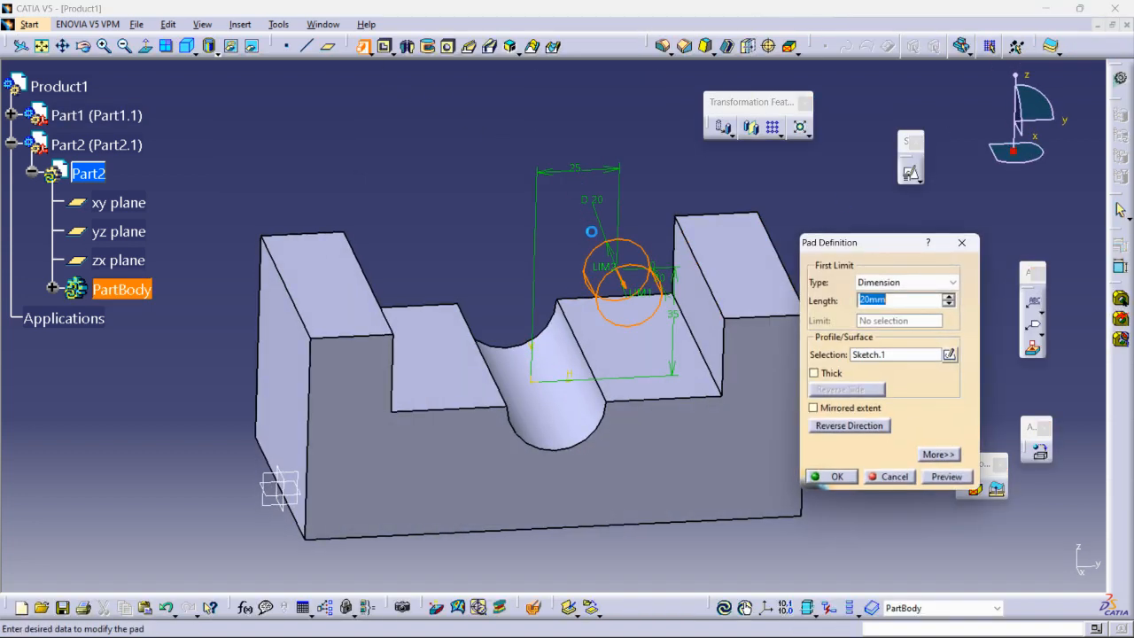
{"action": "left_click_drag", "start_coordinate": [650, 298], "coordinate": [672, 331]}
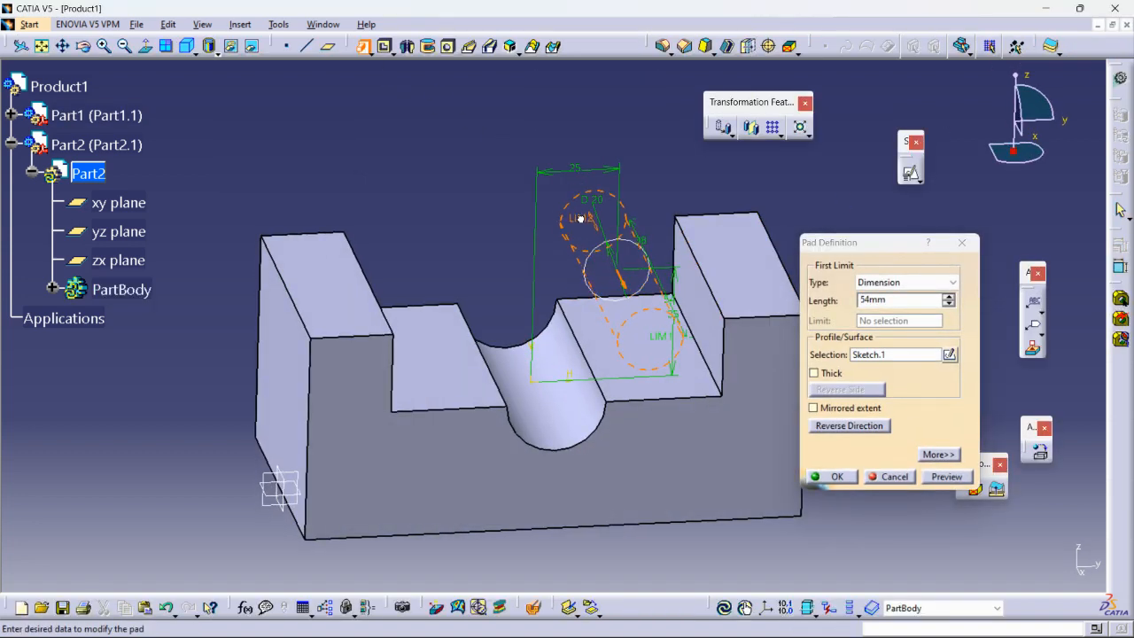
{"action": "left_click", "coordinate": [847, 479]}
{"action": "middle_click_drag", "start_coordinate": [876, 236], "coordinate": [873, 275]}
{"action": "double_click", "coordinate": [42, 87]}
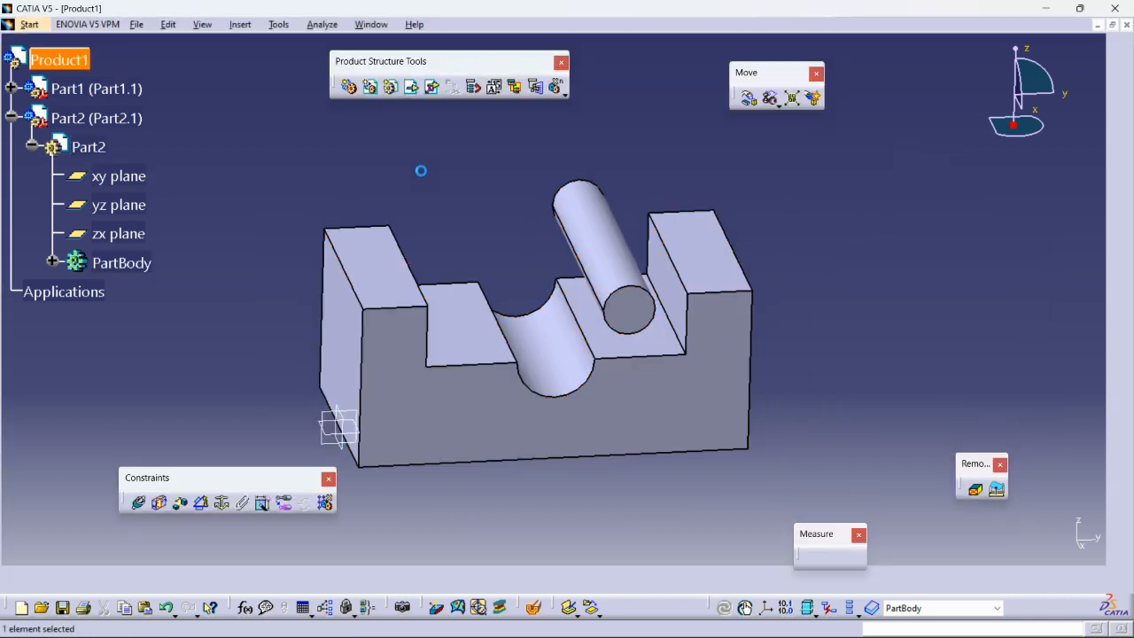
{"action": "left_click", "coordinate": [515, 209]}
{"action": "middle_click_drag", "start_coordinate": [502, 289], "coordinate": [544, 334]}
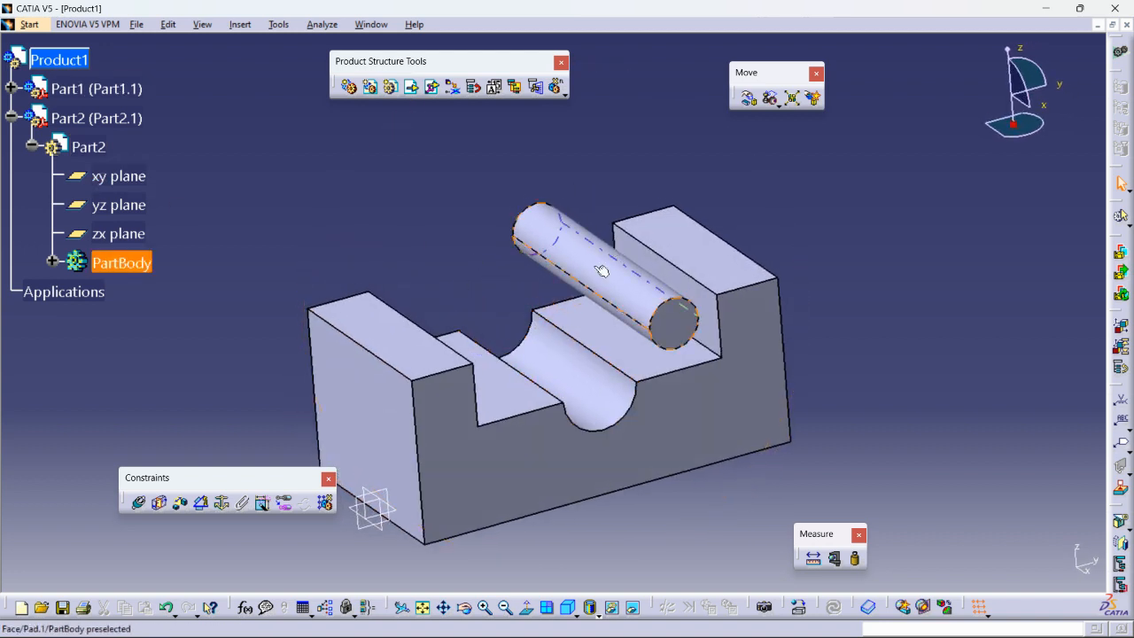
- Anchor the U-block Part1 with a Fix constraint so it cannot move
{"action": "left_click", "coordinate": [11, 118]}
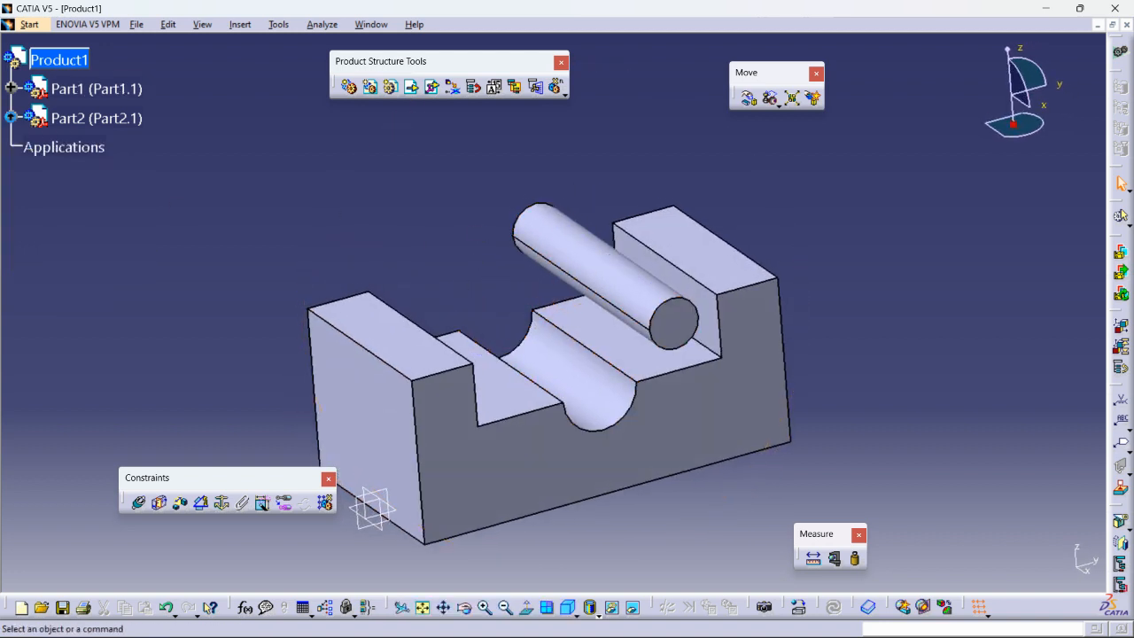
{"action": "middle_click_drag", "start_coordinate": [384, 176], "coordinate": [499, 249]}
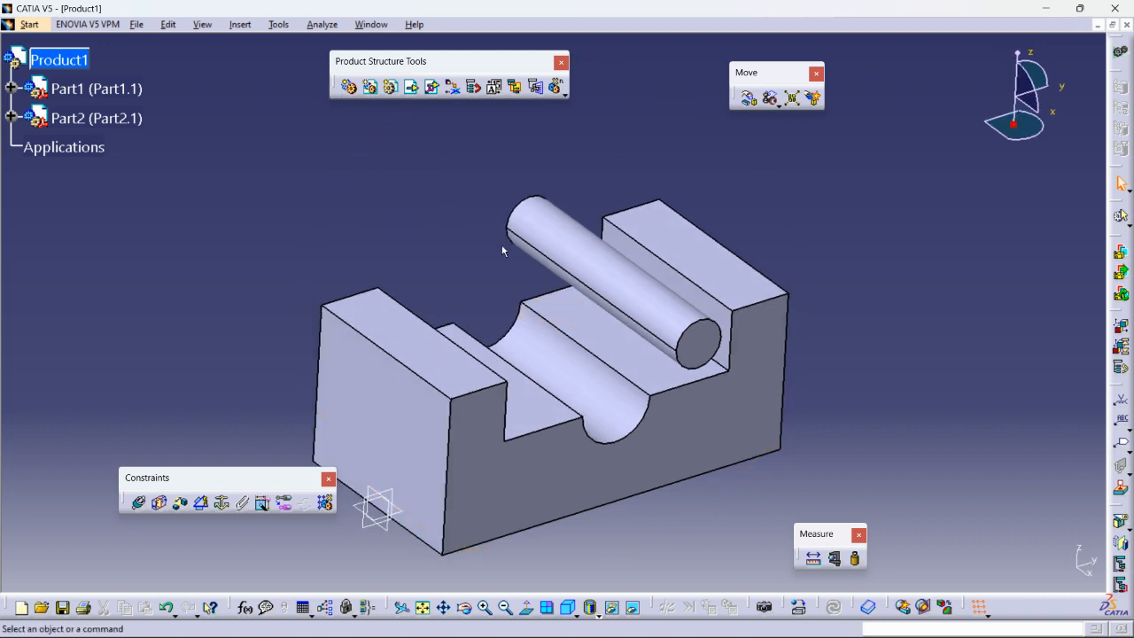
{"action": "mouse_move", "coordinate": [585, 335]}
{"action": "middle_mouse_down"}
{"action": "mouse_move", "coordinate": [601, 293]}
{"action": "mouse_move", "coordinate": [607, 336]}
{"action": "middle_mouse_up"}
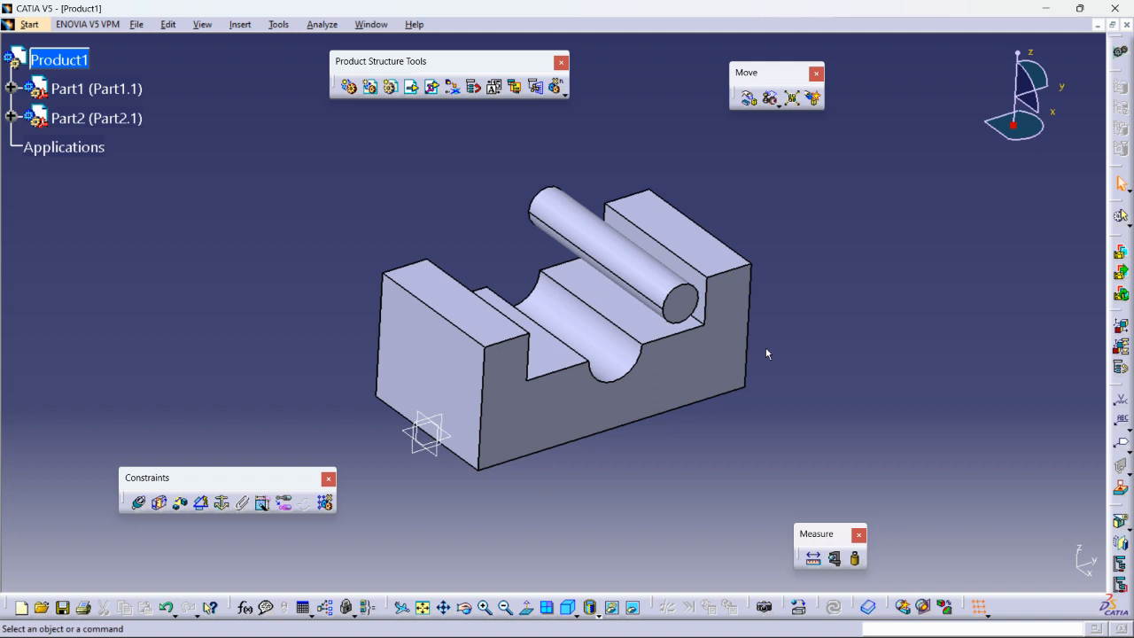
{"action": "left_click", "coordinate": [222, 504]}
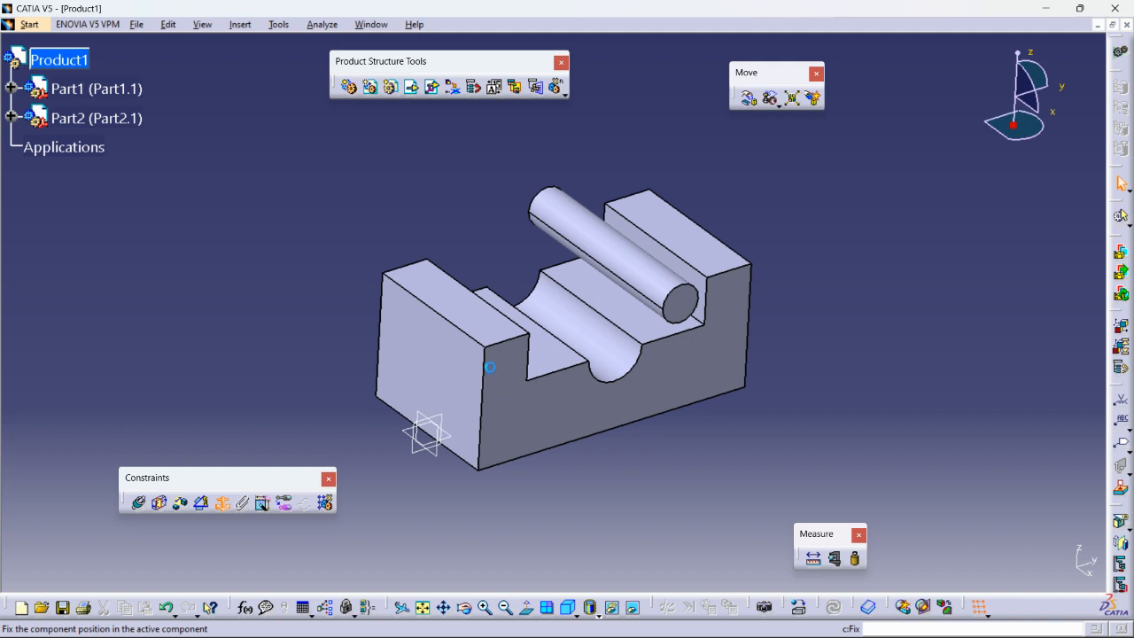
{"action": "left_click", "coordinate": [492, 365]}
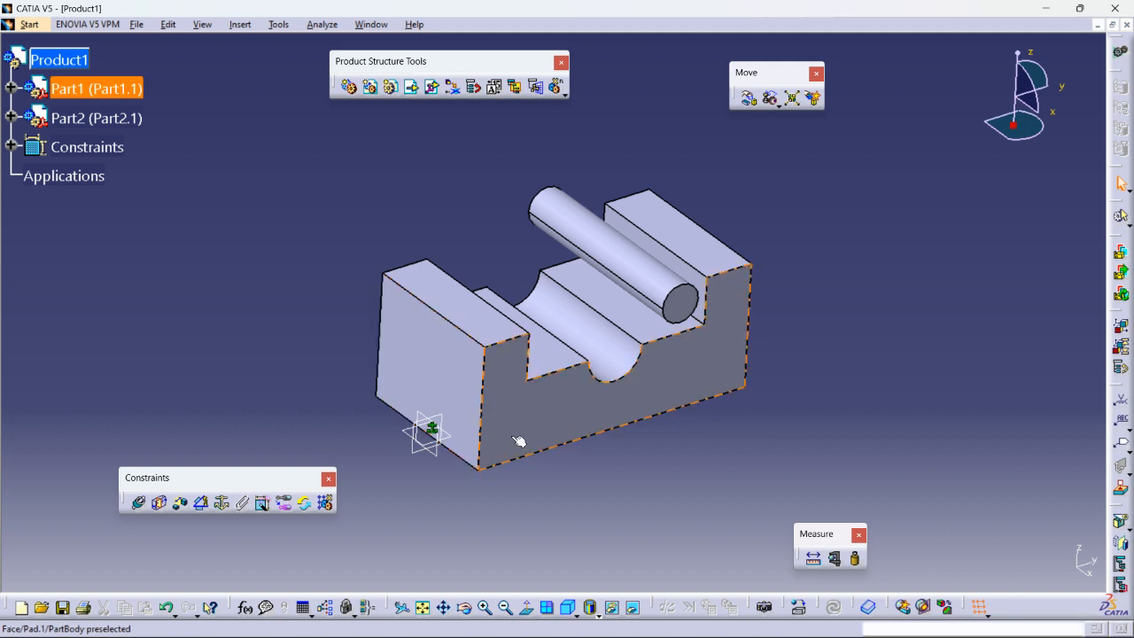
- Snap the 3D compass onto the U-block's front face
{"action": "left_click_drag", "start_coordinate": [1010, 125], "coordinate": [672, 372]}
{"action": "left_click_drag", "start_coordinate": [978, 130], "coordinate": [808, 345]}
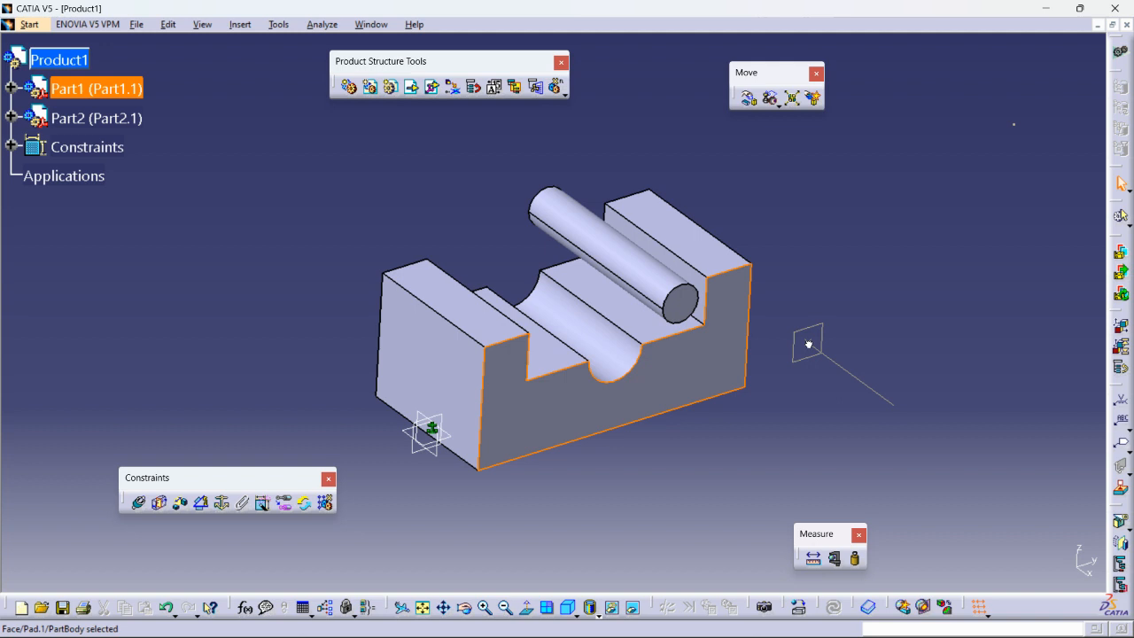
{"action": "left_click_drag", "start_coordinate": [808, 345], "coordinate": [719, 375]}
- Drag the fixed U-block away, then Update All so it returns to its fixed position
{"action": "left_click", "coordinate": [935, 282]}
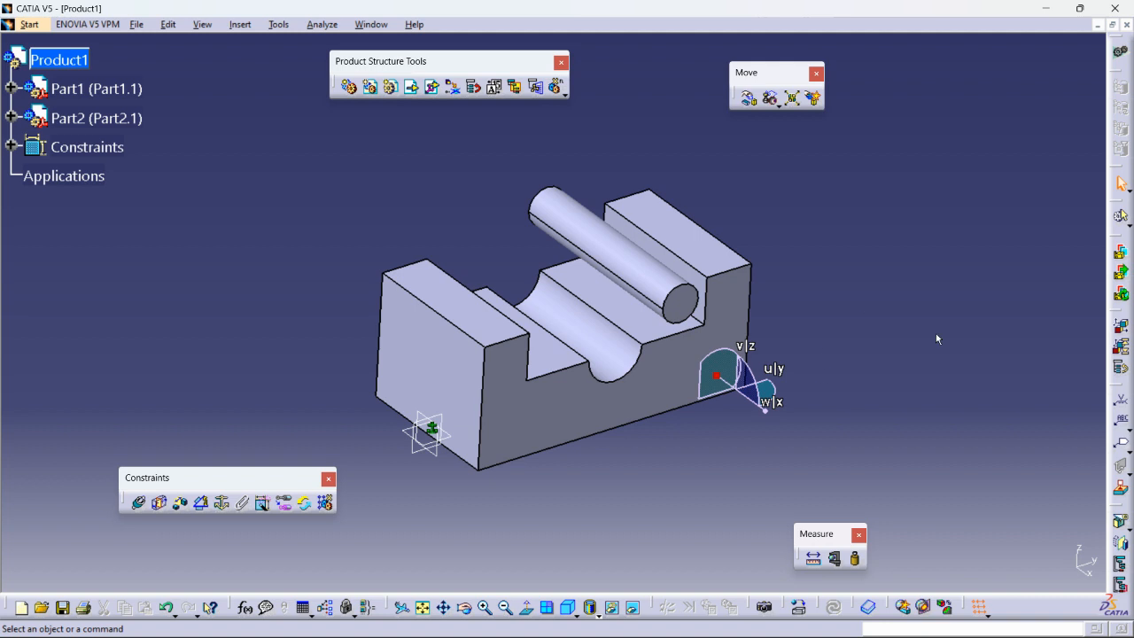
{"action": "left_click", "coordinate": [731, 314]}
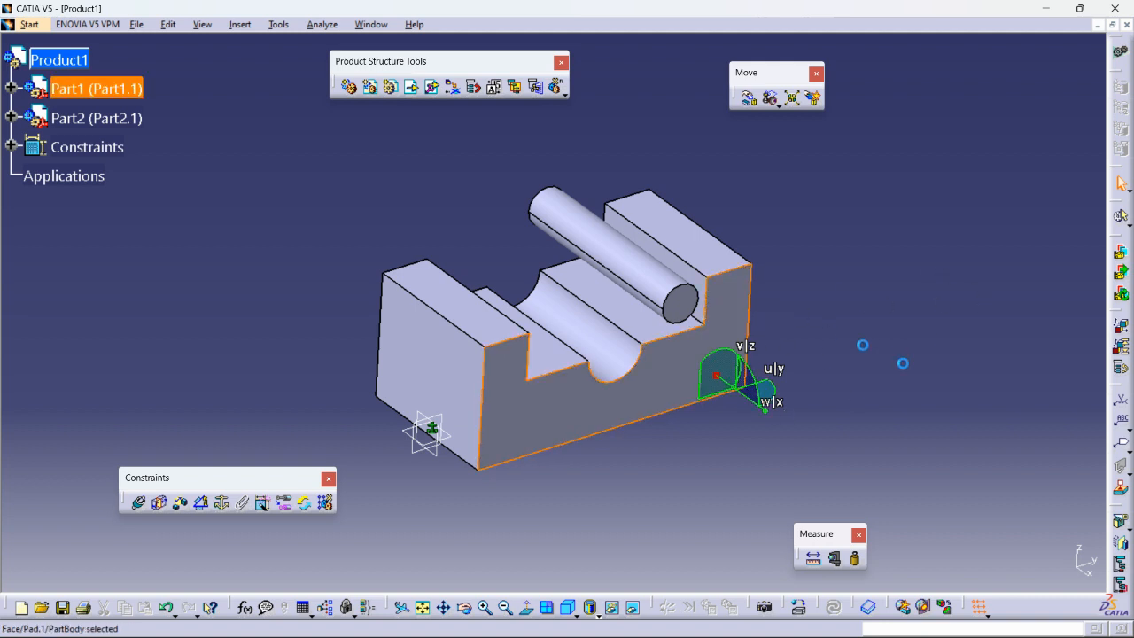
{"action": "middle_click_drag", "start_coordinate": [692, 429], "coordinate": [619, 398]}
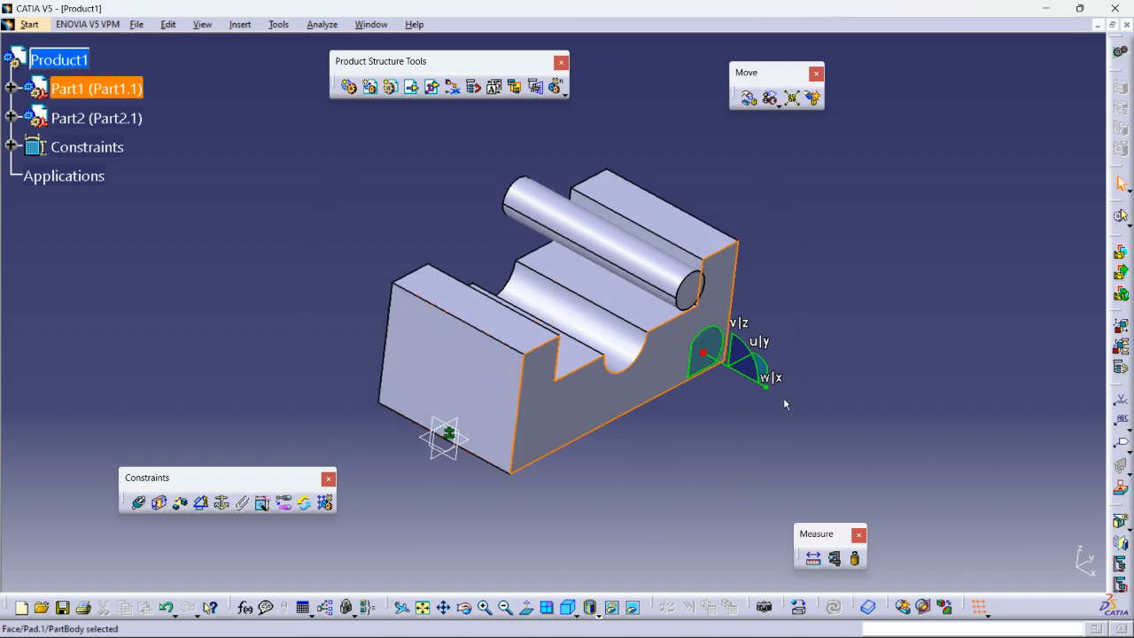
{"action": "left_click_drag", "start_coordinate": [725, 370], "coordinate": [911, 232]}
{"action": "middle_click_drag", "start_coordinate": [732, 377], "coordinate": [795, 416]}
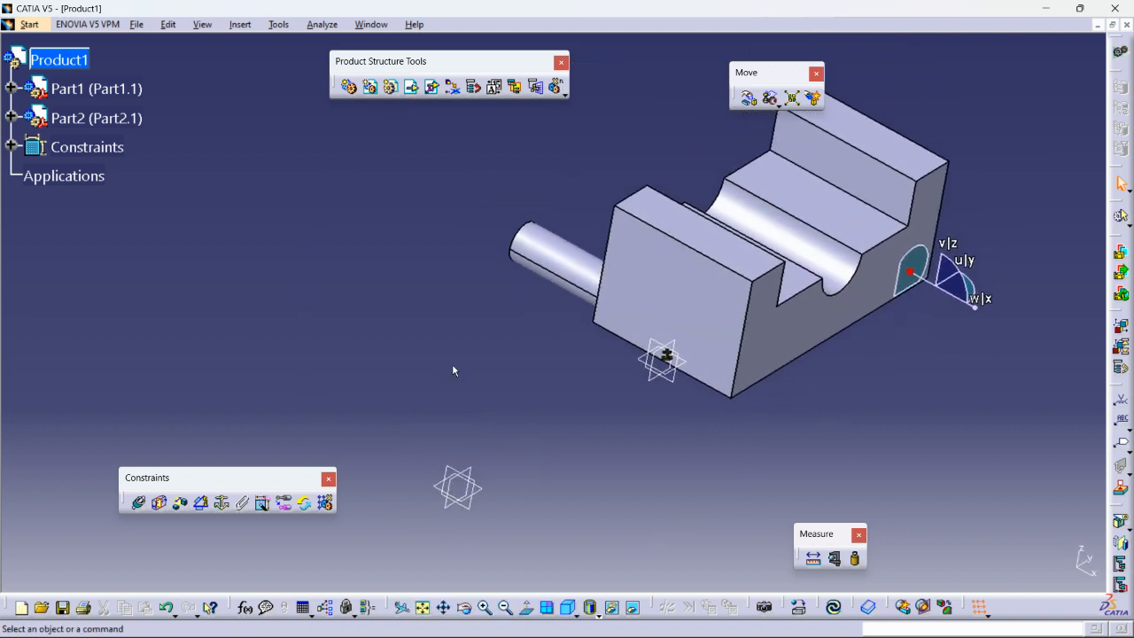
{"action": "left_click", "coordinate": [12, 147]}
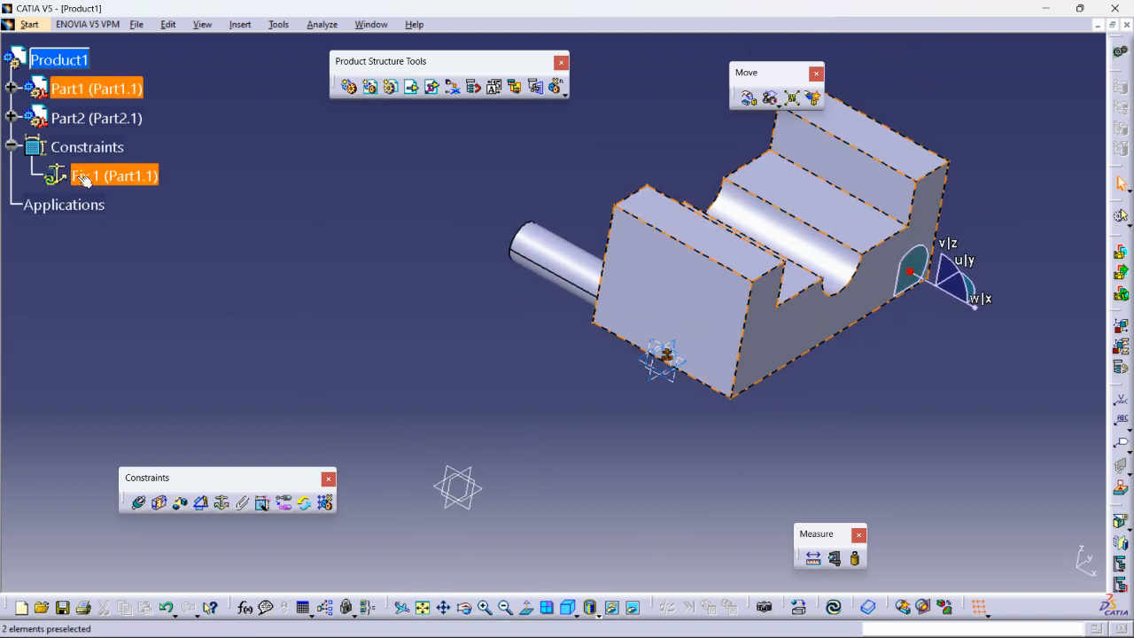
{"action": "key", "text": "ctrl"}
{"action": "key", "text": "ctrl"}
{"action": "left_click_drag", "start_coordinate": [815, 607], "coordinate": [231, 354]}
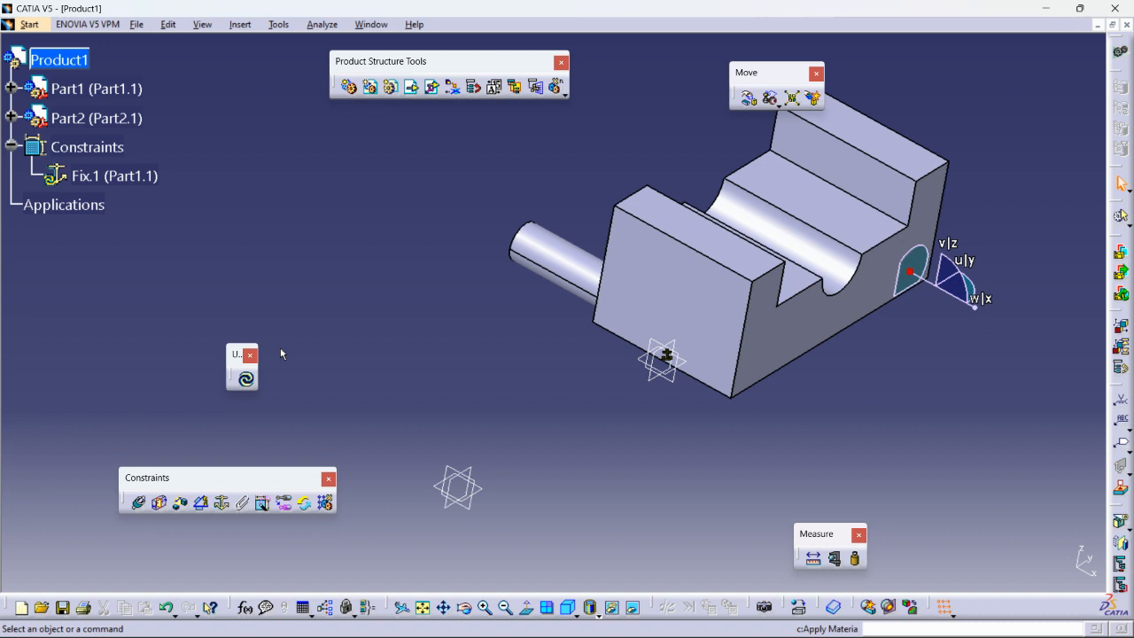
{"action": "left_click", "coordinate": [247, 381]}
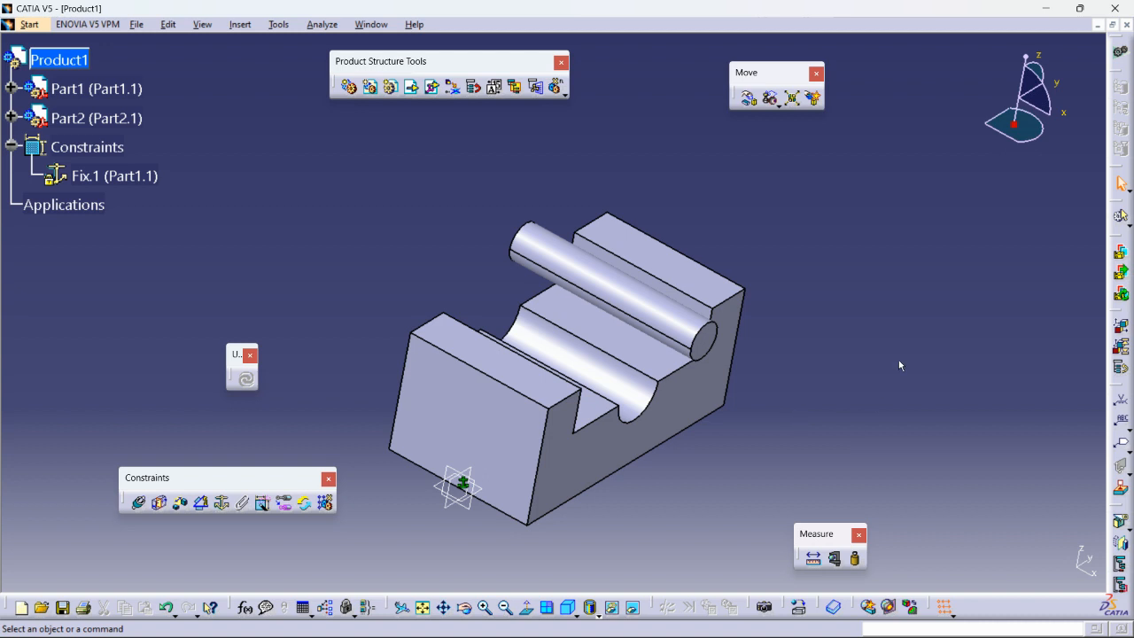
- Rotate the cylinder with the compass to lie along the slot, then return the compass home
{"action": "middle_click_drag", "start_coordinate": [820, 385], "coordinate": [736, 355]}
{"action": "left_click_drag", "start_coordinate": [1017, 130], "coordinate": [714, 323]}
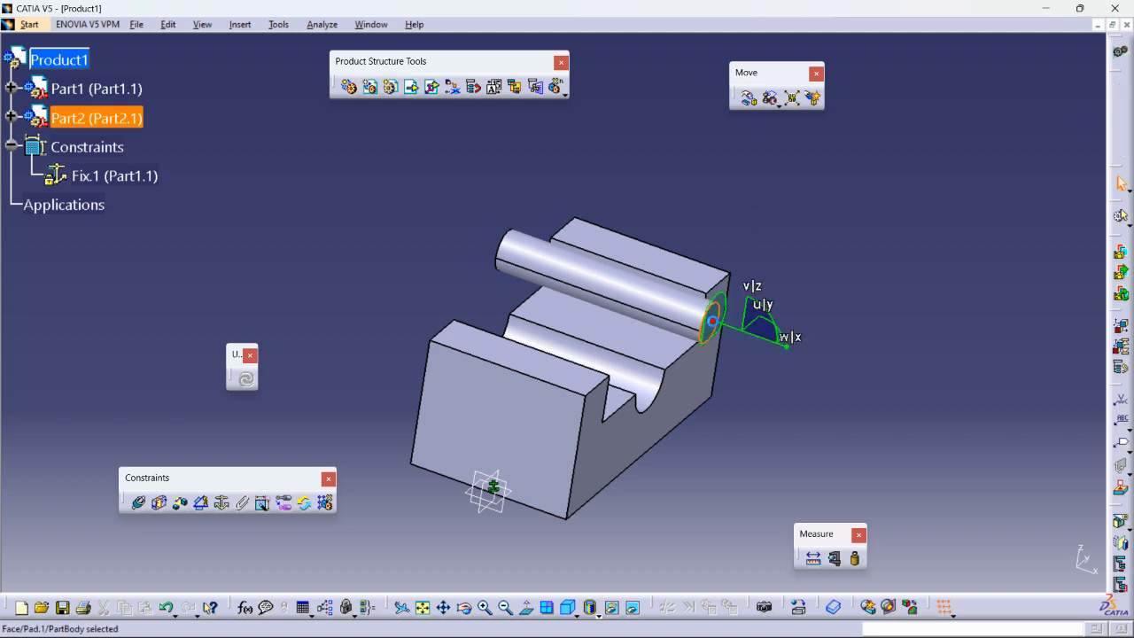
{"action": "left_click_drag", "start_coordinate": [791, 353], "coordinate": [893, 269]}
{"action": "left_click", "coordinate": [777, 325]}
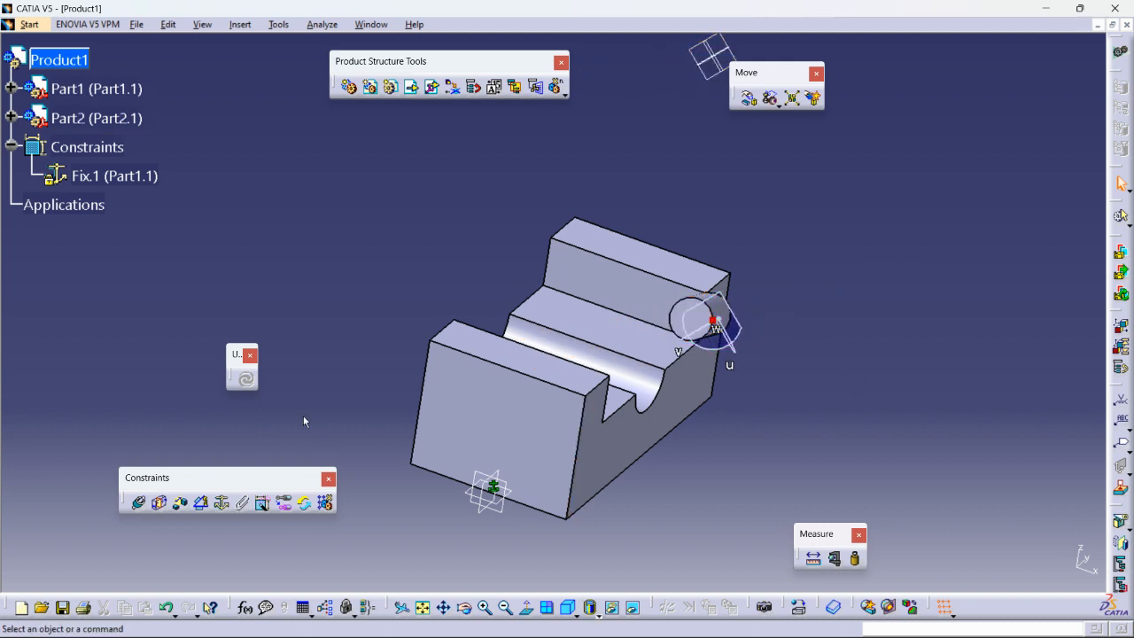
{"action": "middle_click_drag", "start_coordinate": [784, 378], "coordinate": [762, 363]}
{"action": "left_click_drag", "start_coordinate": [700, 317], "coordinate": [1013, 127]}
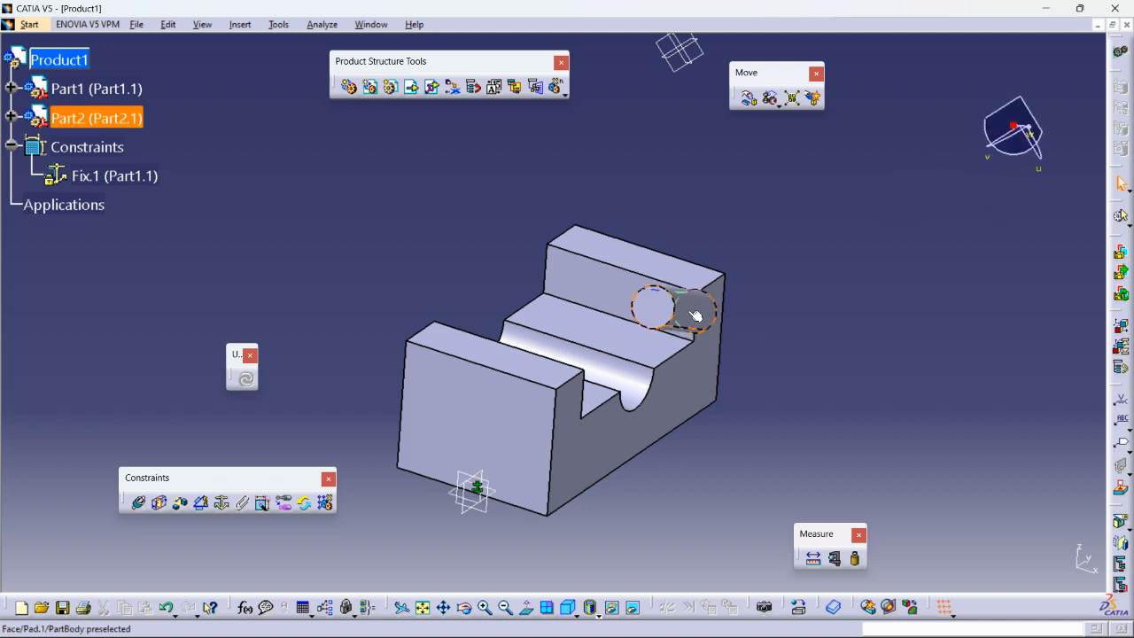
{"action": "middle_click_drag", "start_coordinate": [686, 317], "coordinate": [686, 394]}
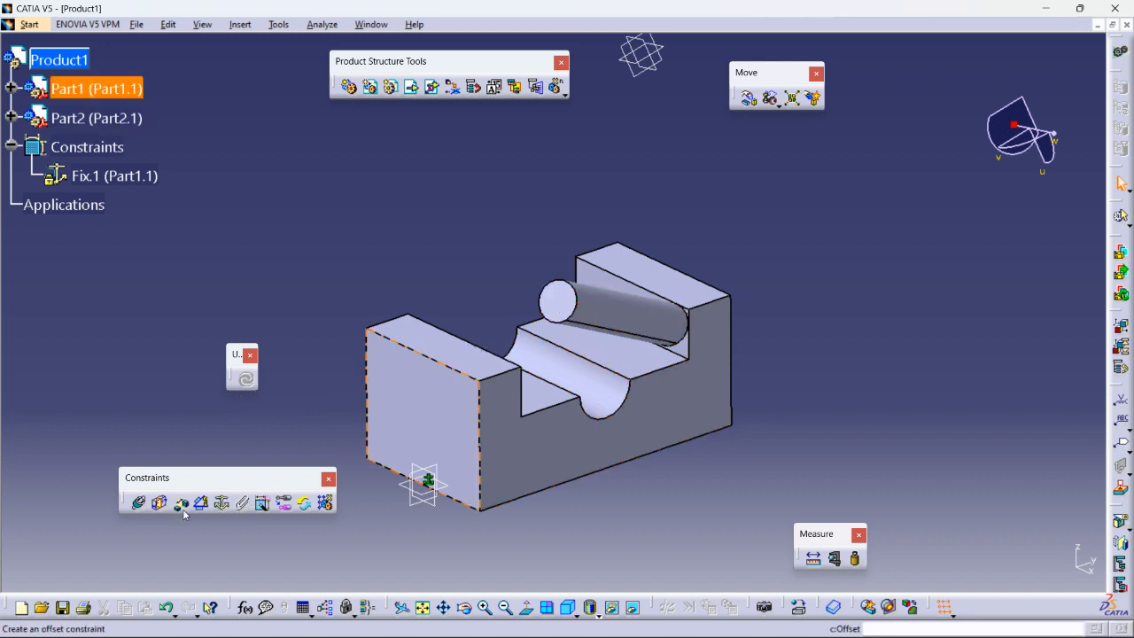
- Add a coincidence constraint between the groove axis and the cylinder axis, then update
{"action": "left_click", "coordinate": [140, 504]}
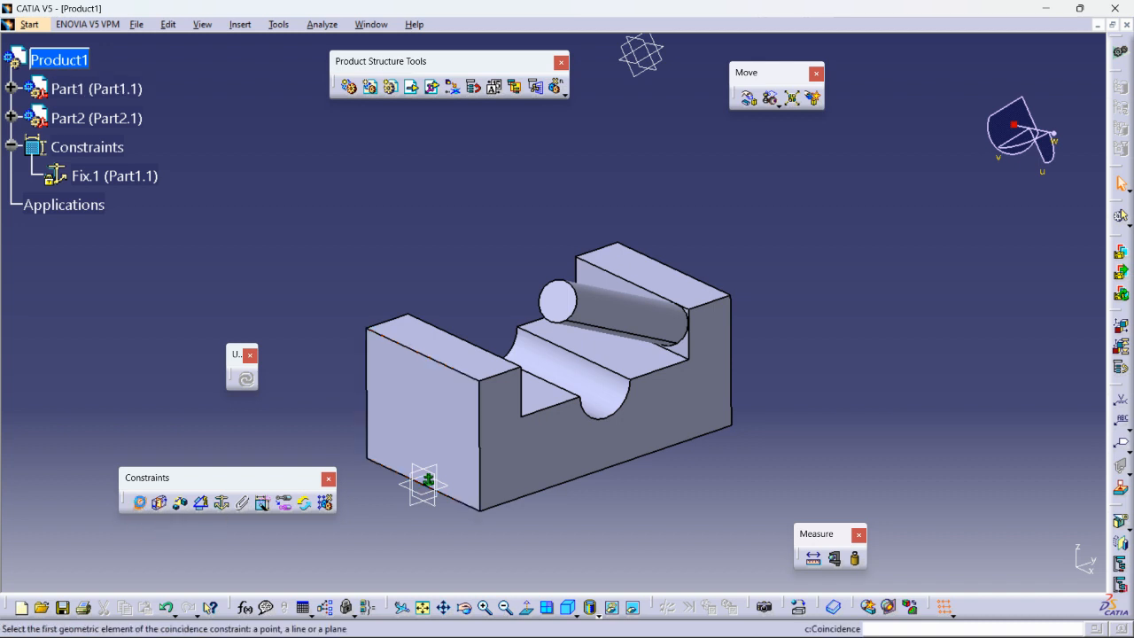
{"action": "left_click", "coordinate": [599, 386]}
{"action": "left_click", "coordinate": [620, 312]}
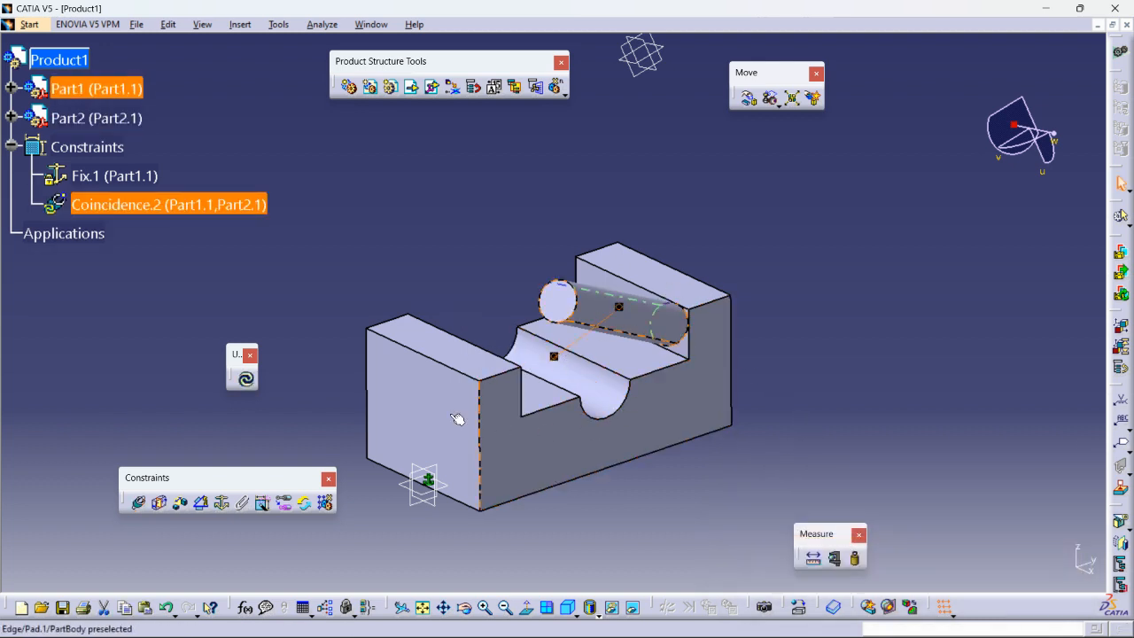
{"action": "left_click", "coordinate": [247, 380]}
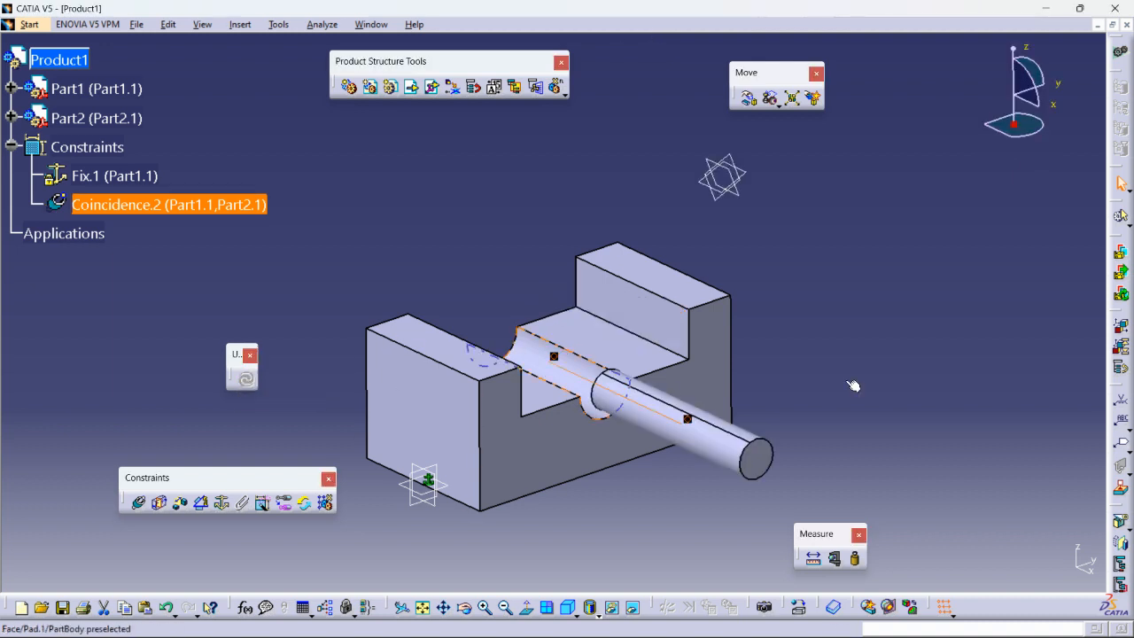
- Inspect the assembly from the top view, then return to an enlarged isometric view
{"action": "middle_click_drag", "start_coordinate": [774, 410], "coordinate": [750, 397]}
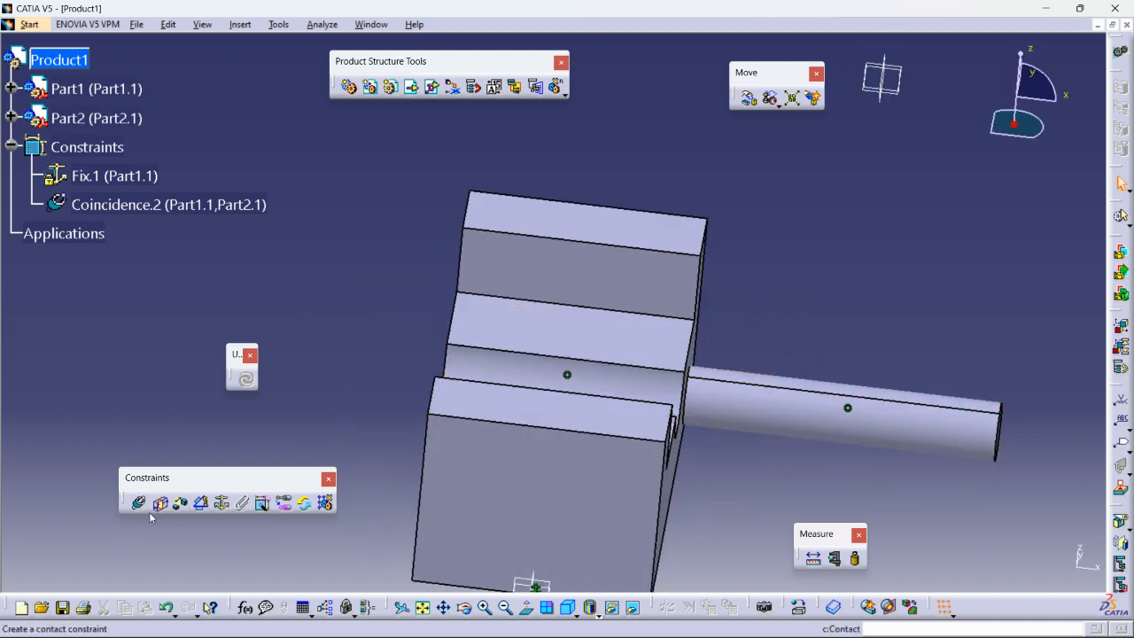
{"action": "left_click", "coordinate": [574, 611]}
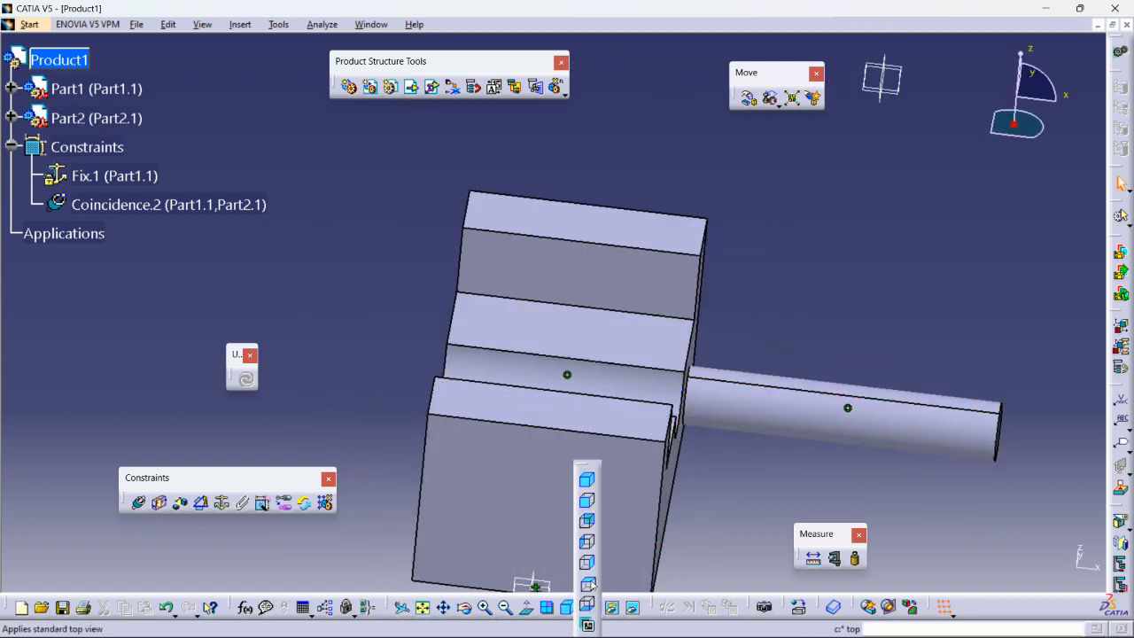
{"action": "left_click", "coordinate": [588, 587]}
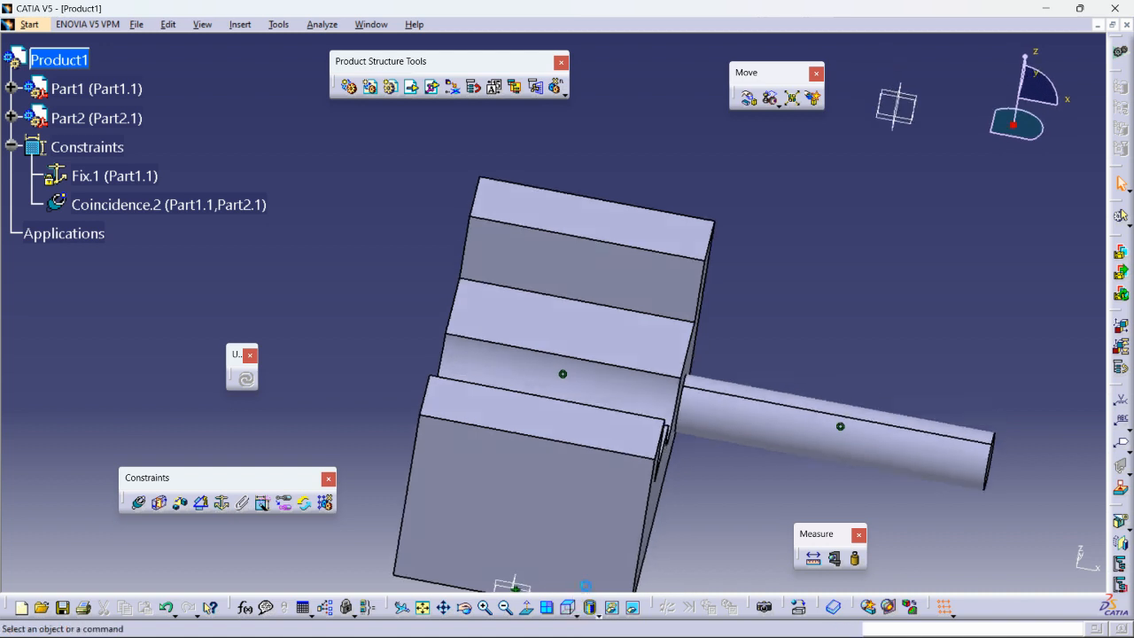
{"action": "middle_click_drag", "start_coordinate": [866, 463], "coordinate": [869, 486], "text": "ctrl"}
{"action": "mouse_move", "coordinate": [763, 484]}
{"action": "middle_mouse_down"}
{"action": "mouse_move", "coordinate": [769, 456]}
{"action": "mouse_move", "coordinate": [772, 467]}
{"action": "middle_mouse_up"}
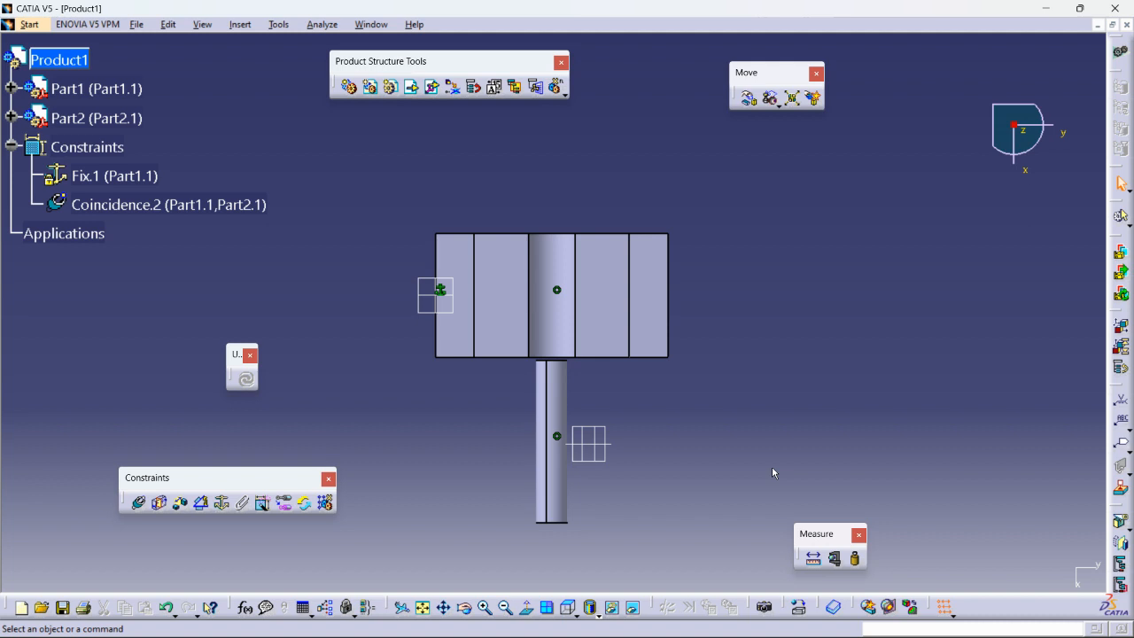
{"action": "middle_click_drag", "start_coordinate": [659, 475], "coordinate": [743, 333]}
{"action": "middle_click_drag", "start_coordinate": [588, 340], "coordinate": [625, 280]}
{"action": "mouse_move", "coordinate": [602, 362]}
{"action": "middle_mouse_down"}
{"action": "mouse_move", "coordinate": [600, 336]}
{"action": "mouse_move", "coordinate": [615, 359]}
{"action": "middle_mouse_up"}
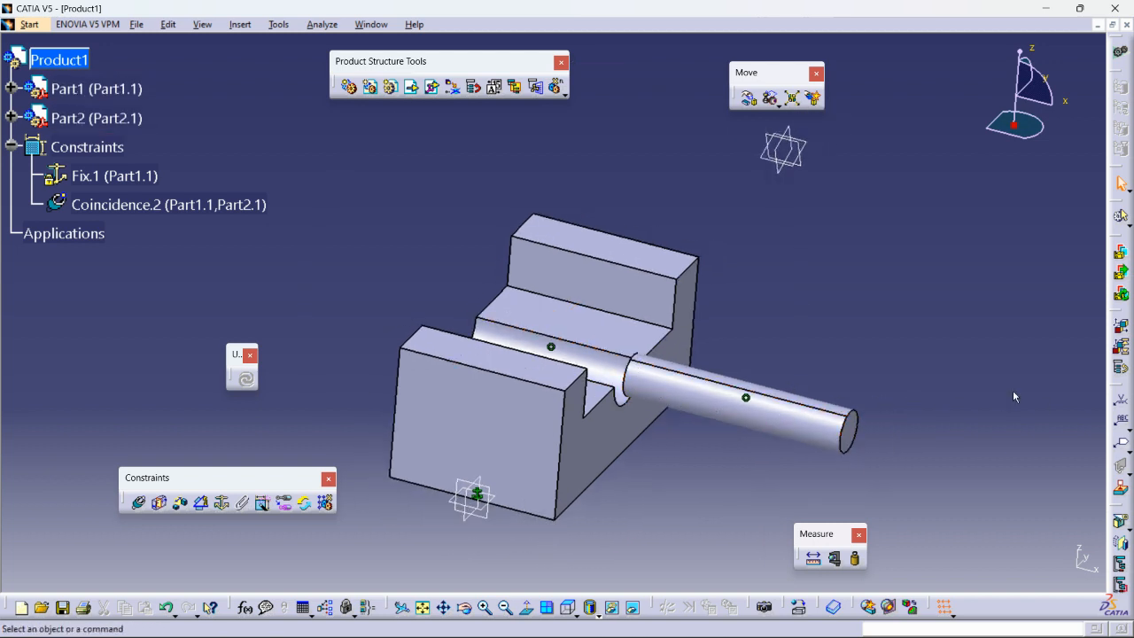
- Turn the shaft with the compass, reset the compass, and update to apply the coincidence
{"action": "left_click_drag", "start_coordinate": [1018, 130], "coordinate": [841, 438]}
{"action": "left_click_drag", "start_coordinate": [926, 458], "coordinate": [894, 356]}
{"action": "left_click", "coordinate": [854, 300]}
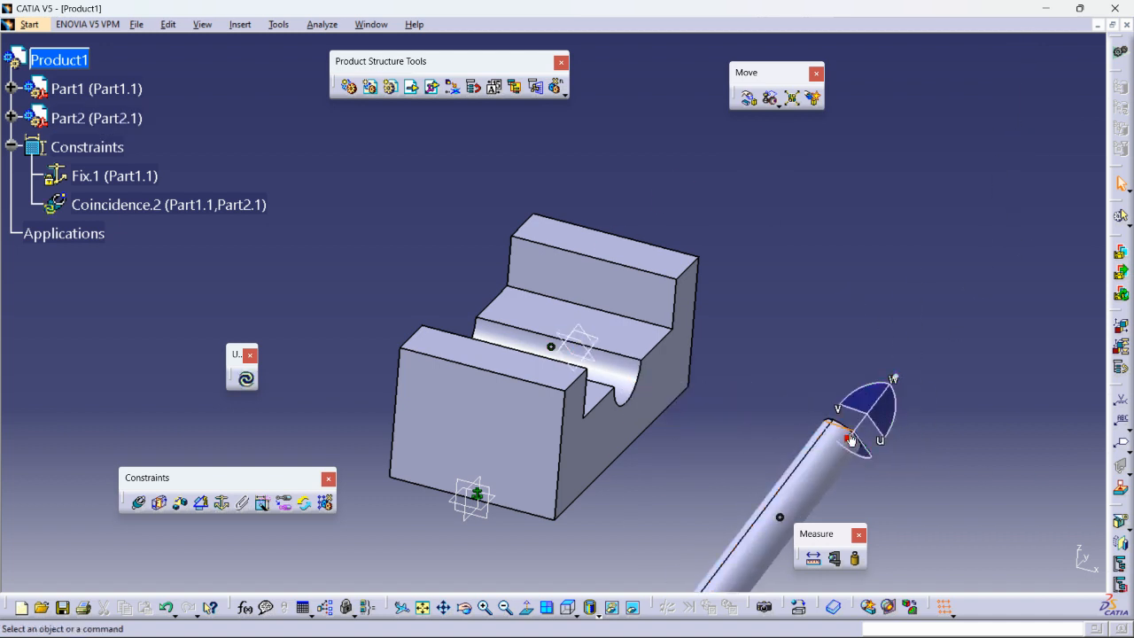
{"action": "left_click_drag", "start_coordinate": [849, 438], "coordinate": [1010, 129]}
{"action": "middle_click_drag", "start_coordinate": [673, 377], "coordinate": [633, 458]}
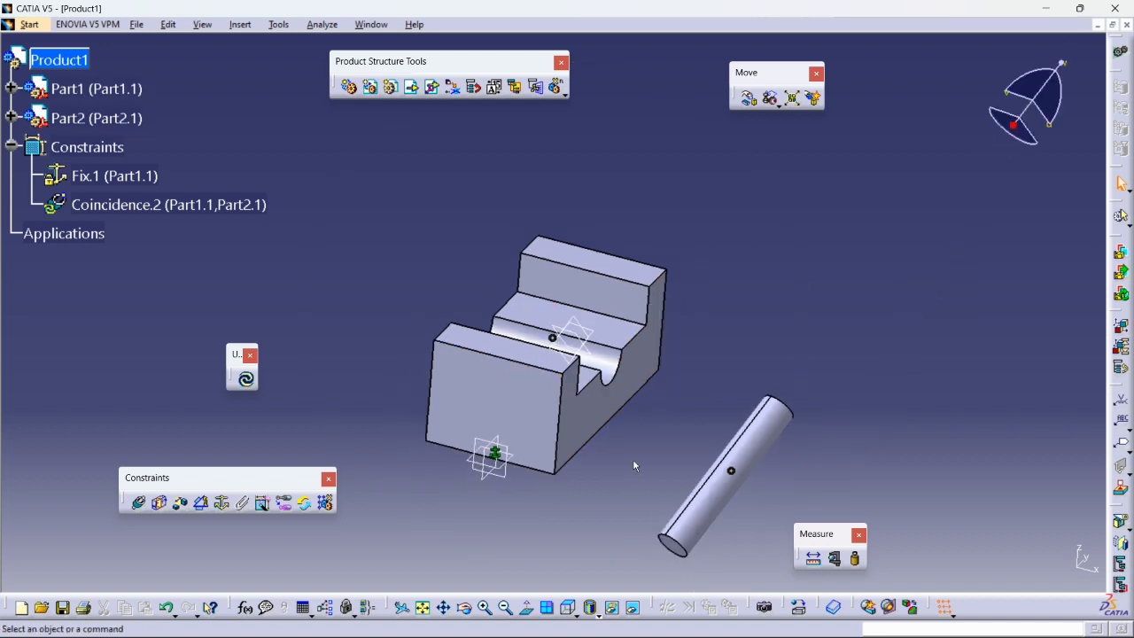
{"action": "left_click", "coordinate": [247, 381]}
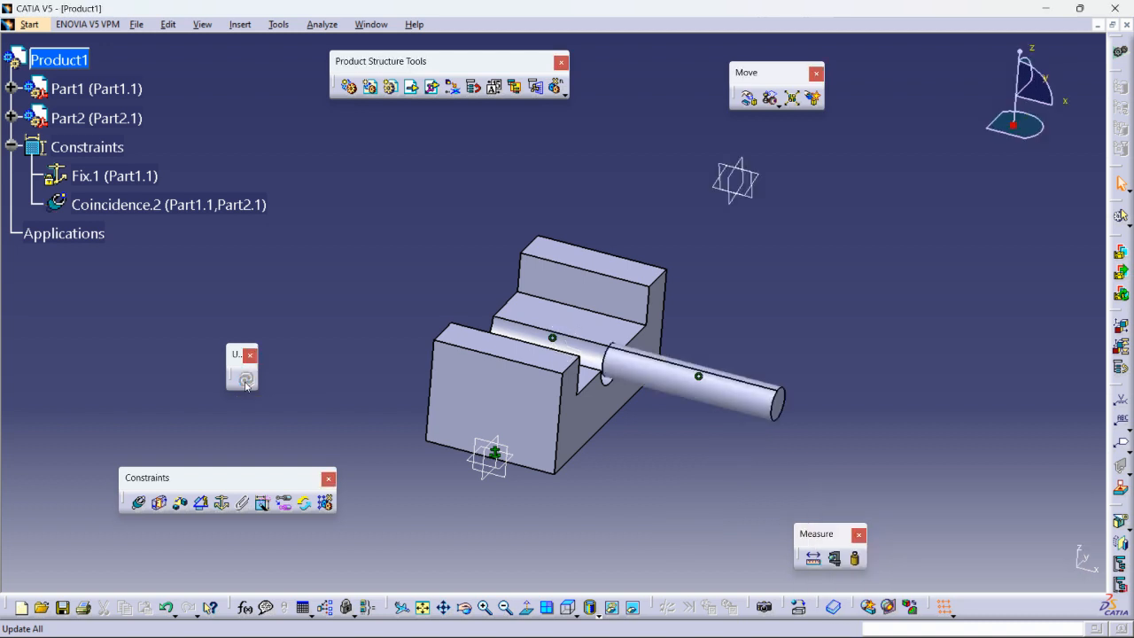
- Check the shaft seated in the groove from the Top and Left views
{"action": "middle_click_drag", "start_coordinate": [830, 424], "coordinate": [674, 434]}
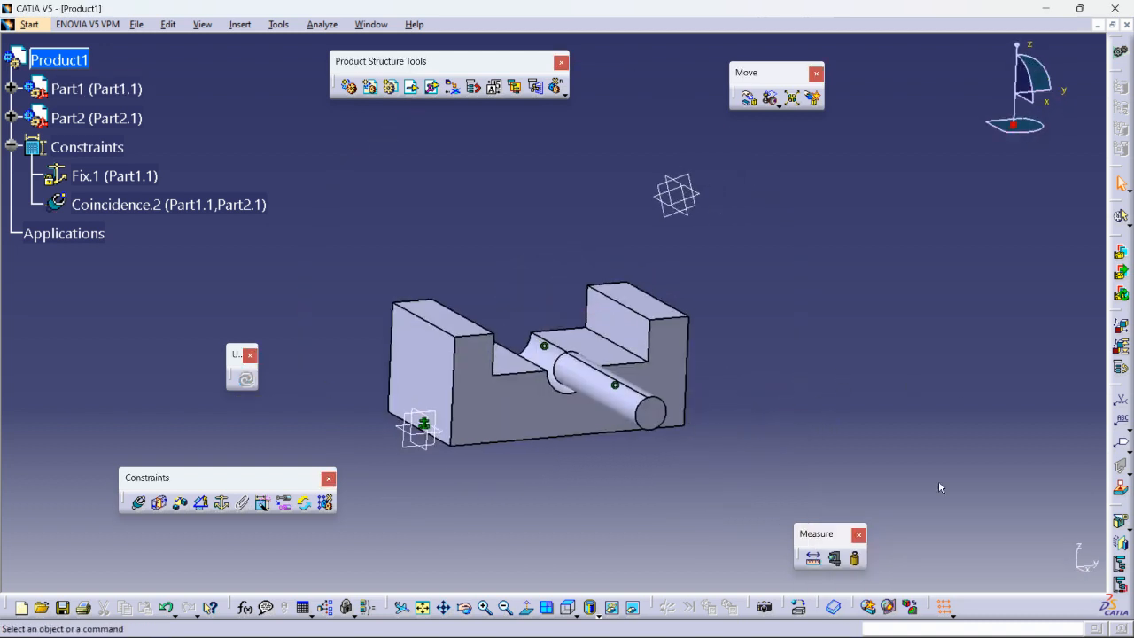
{"action": "left_click", "coordinate": [569, 609]}
{"action": "left_click", "coordinate": [572, 611]}
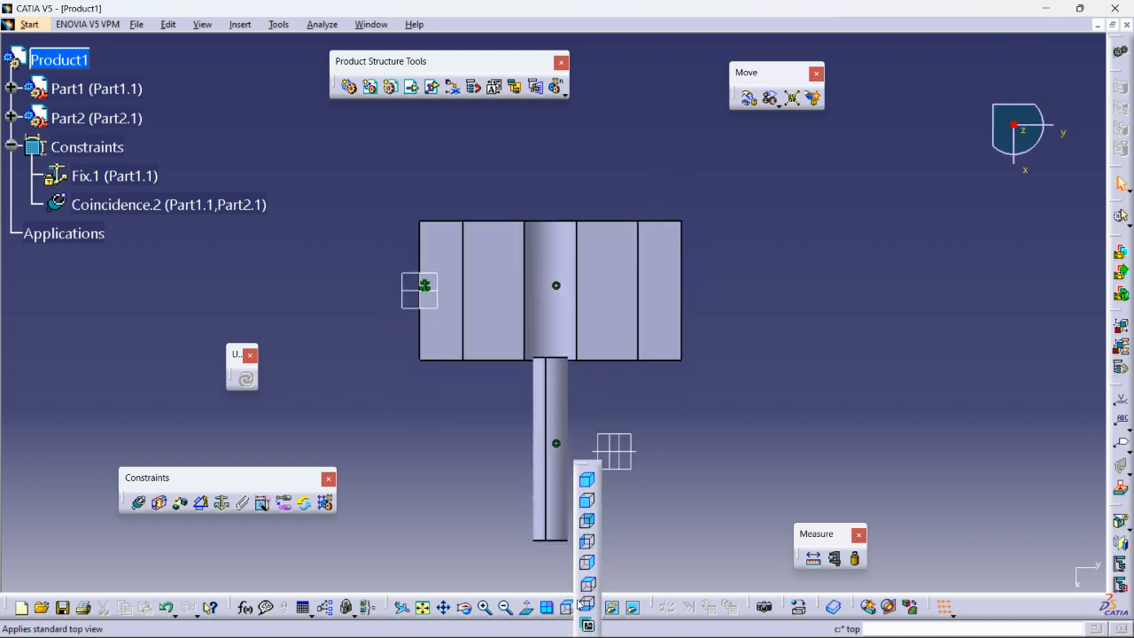
{"action": "left_click", "coordinate": [585, 510]}
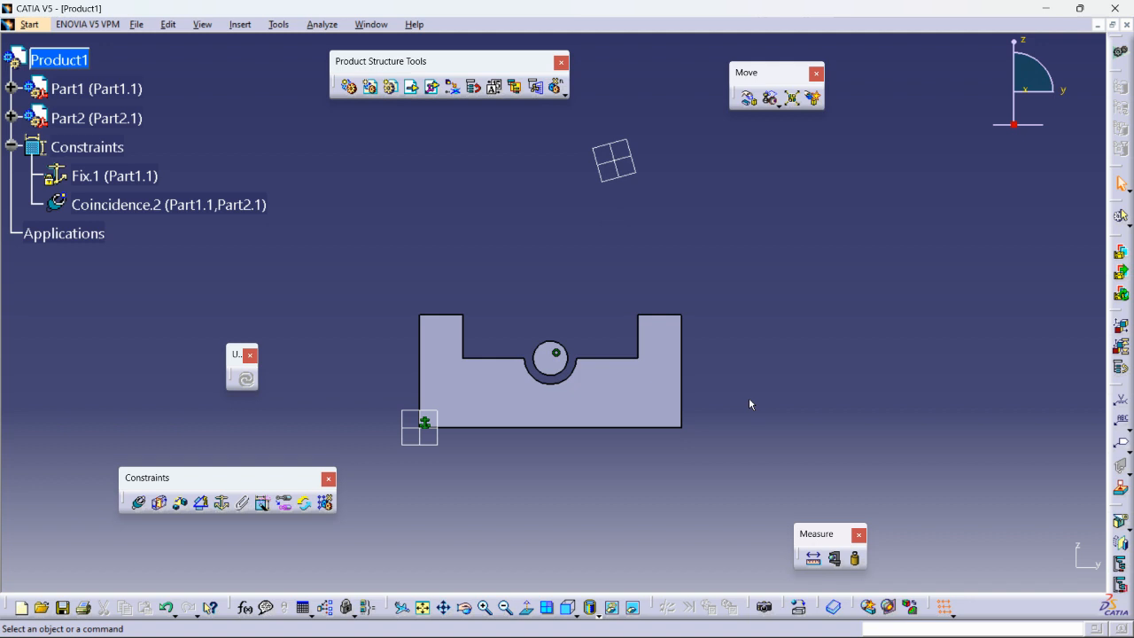
{"action": "middle_click_drag", "start_coordinate": [463, 399], "coordinate": [689, 331]}
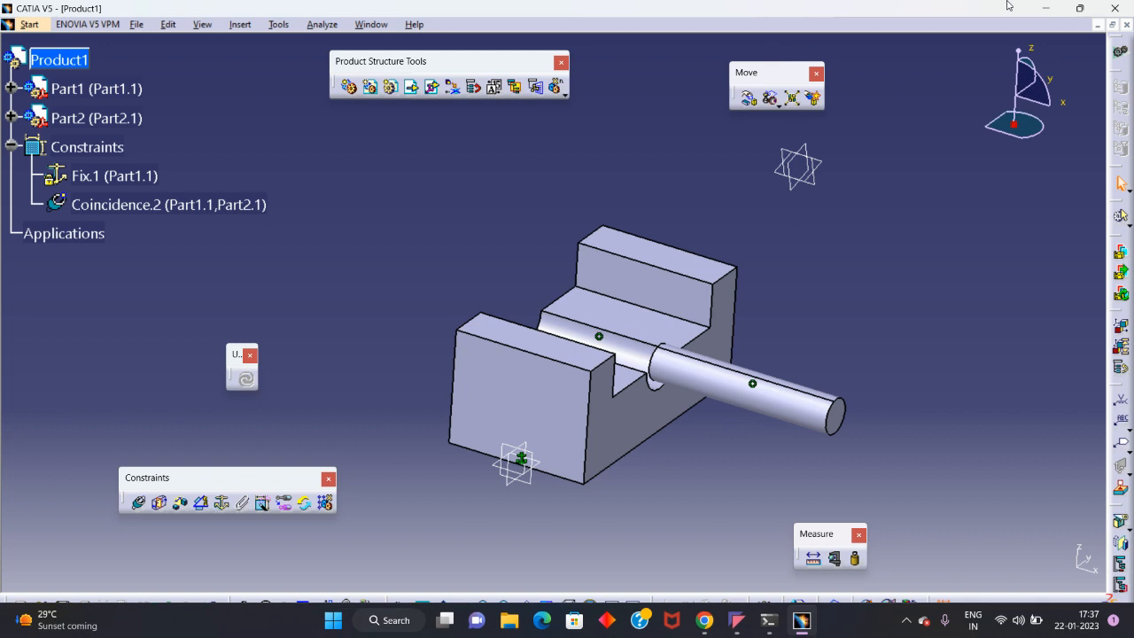
{"action": "left_click_drag", "start_coordinate": [771, 76], "coordinate": [1001, 177]}
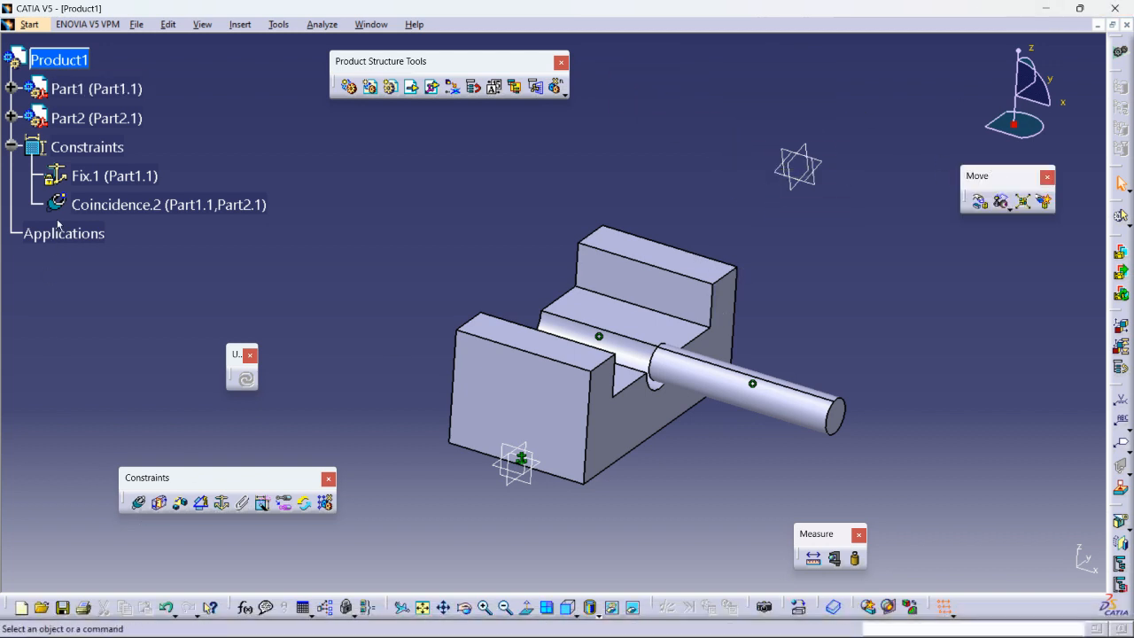
{"action": "left_click", "coordinate": [140, 503]}
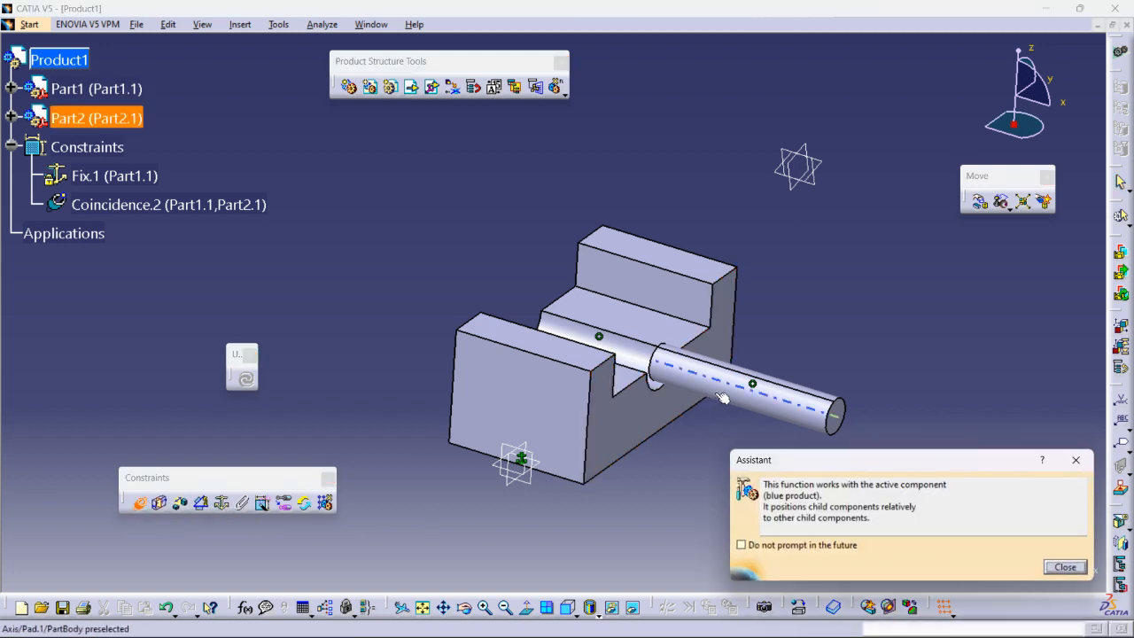
{"action": "middle_click_drag", "start_coordinate": [739, 394], "coordinate": [678, 390]}
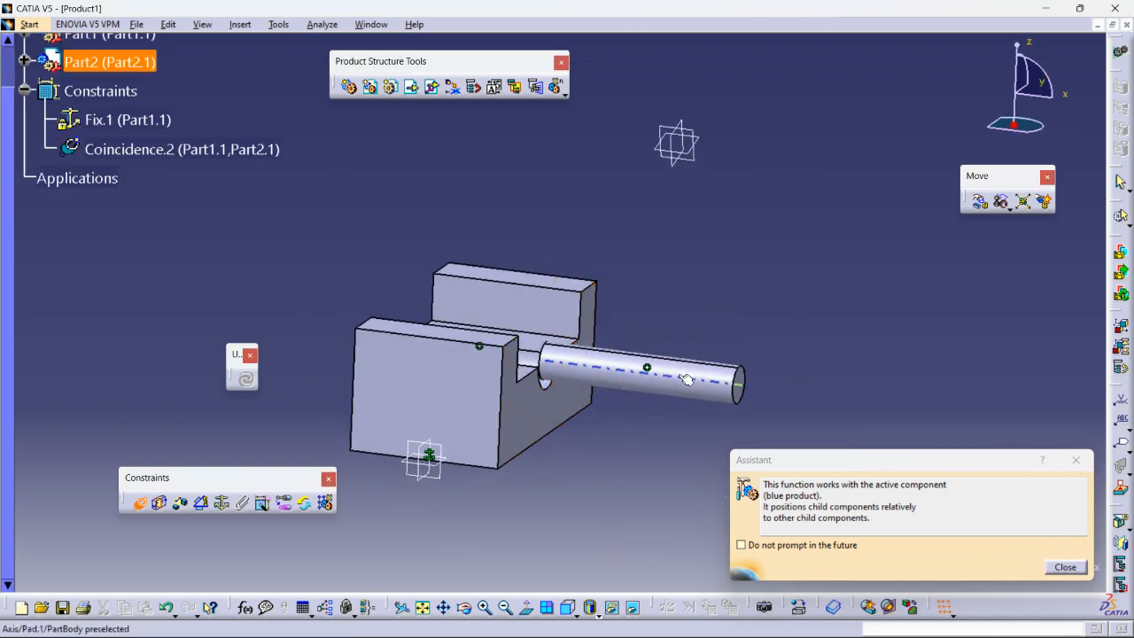
{"action": "left_click", "coordinate": [1065, 567]}
{"action": "mouse_move", "coordinate": [621, 371]}
{"action": "middle_mouse_down"}
{"action": "mouse_move", "coordinate": [595, 356]}
{"action": "mouse_move", "coordinate": [604, 386]}
{"action": "middle_mouse_up"}
{"action": "middle_click_drag", "start_coordinate": [745, 358], "coordinate": [716, 367]}
{"action": "left_click", "coordinate": [139, 503]}
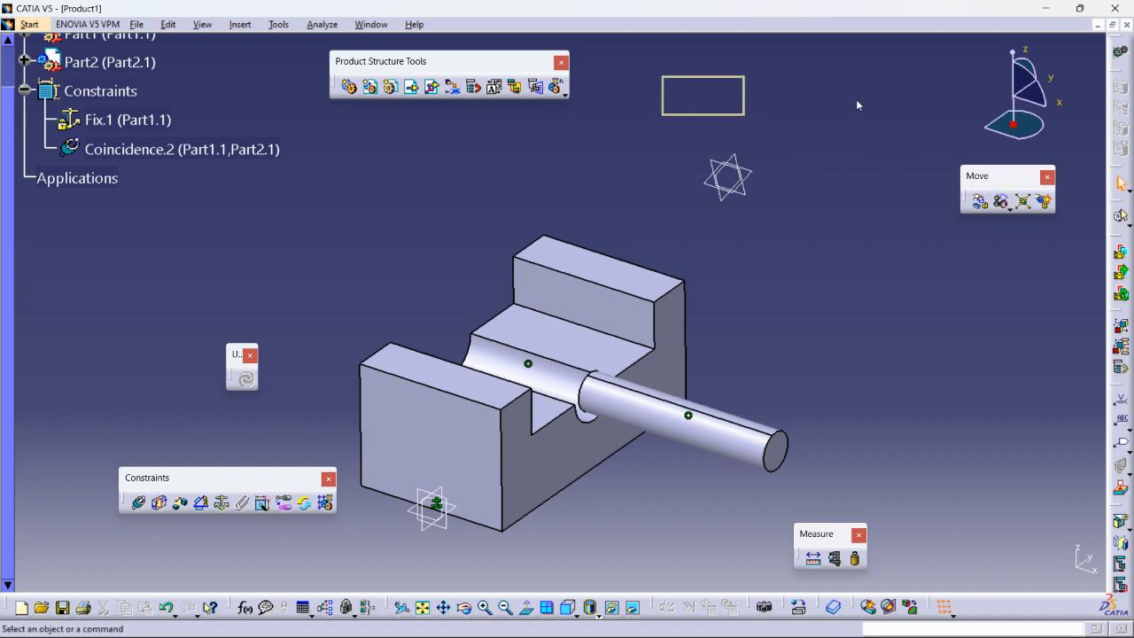
{"action": "left_click_drag", "start_coordinate": [856, 105], "coordinate": [854, 105]}
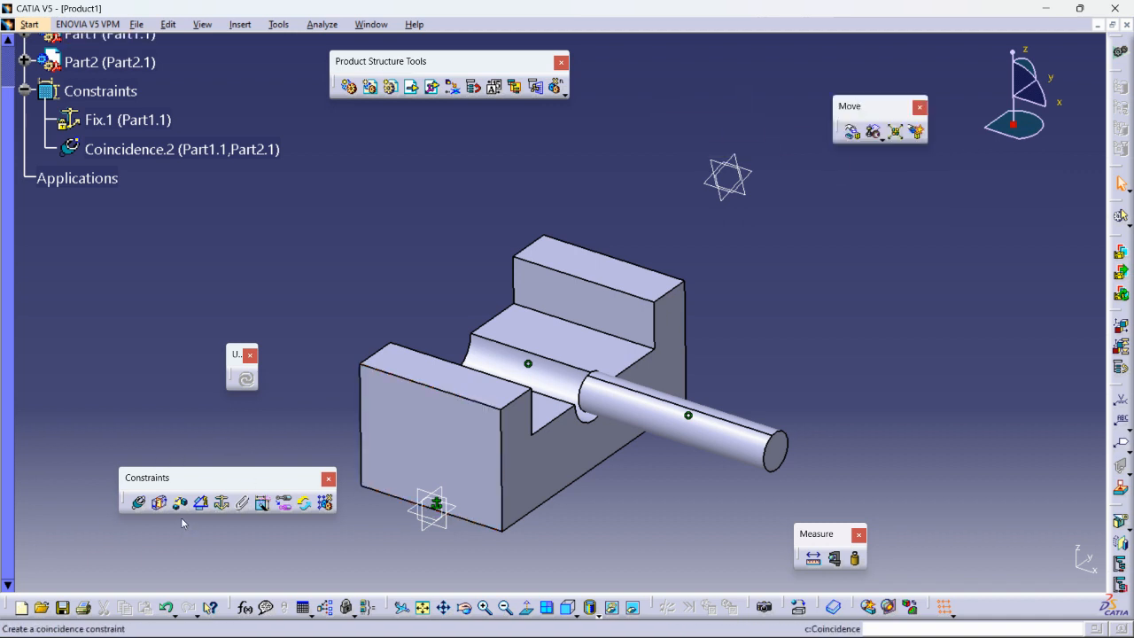
- Open the Manipulation options and slide the shaft back and forth along X
{"action": "left_click", "coordinate": [855, 135]}
{"action": "left_click_drag", "start_coordinate": [1011, 433], "coordinate": [933, 220]}
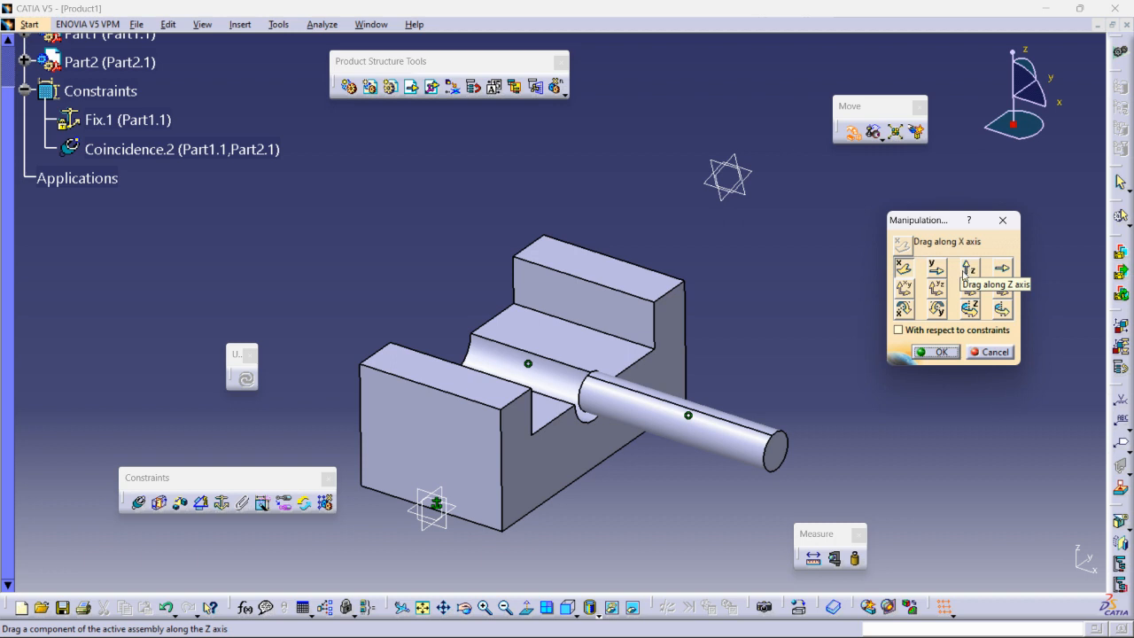
{"action": "left_click", "coordinate": [907, 268]}
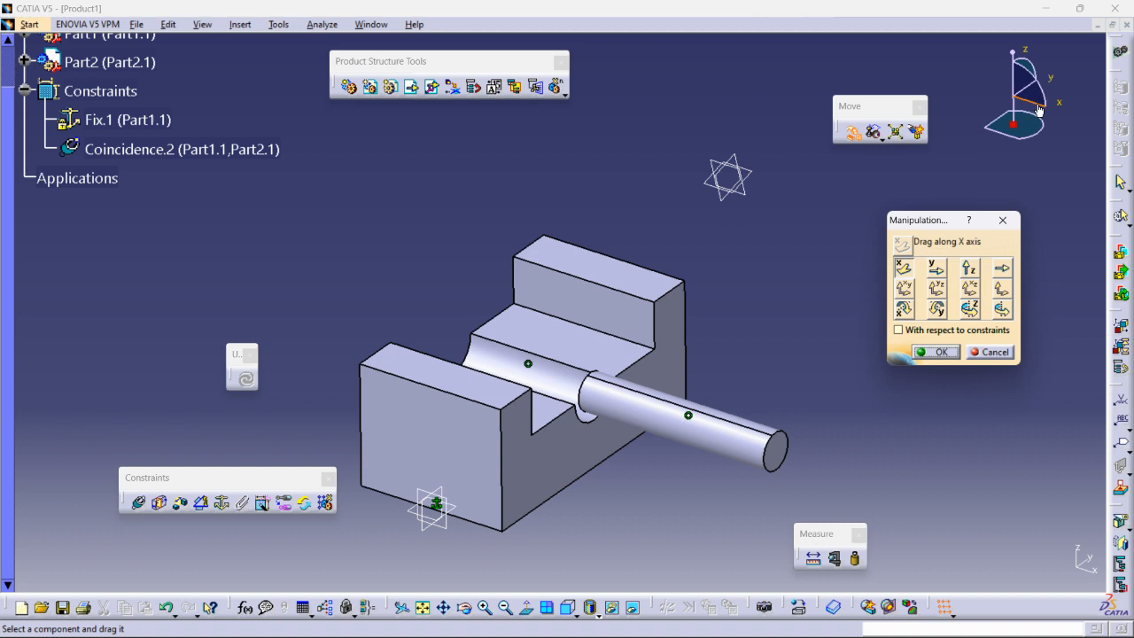
{"action": "left_click_drag", "start_coordinate": [738, 437], "coordinate": [611, 404]}
- Slide the shaft along Y, update so it snaps back, and pick drag along any axis
{"action": "left_click", "coordinate": [935, 267]}
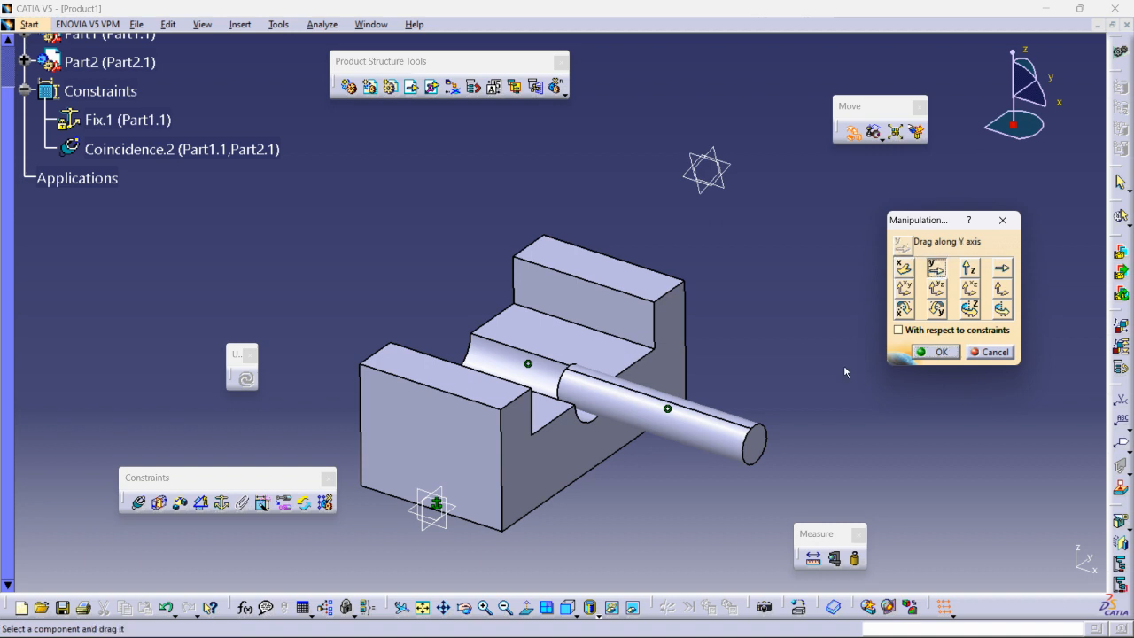
{"action": "left_click_drag", "start_coordinate": [749, 425], "coordinate": [728, 378]}
{"action": "left_click", "coordinate": [876, 396]}
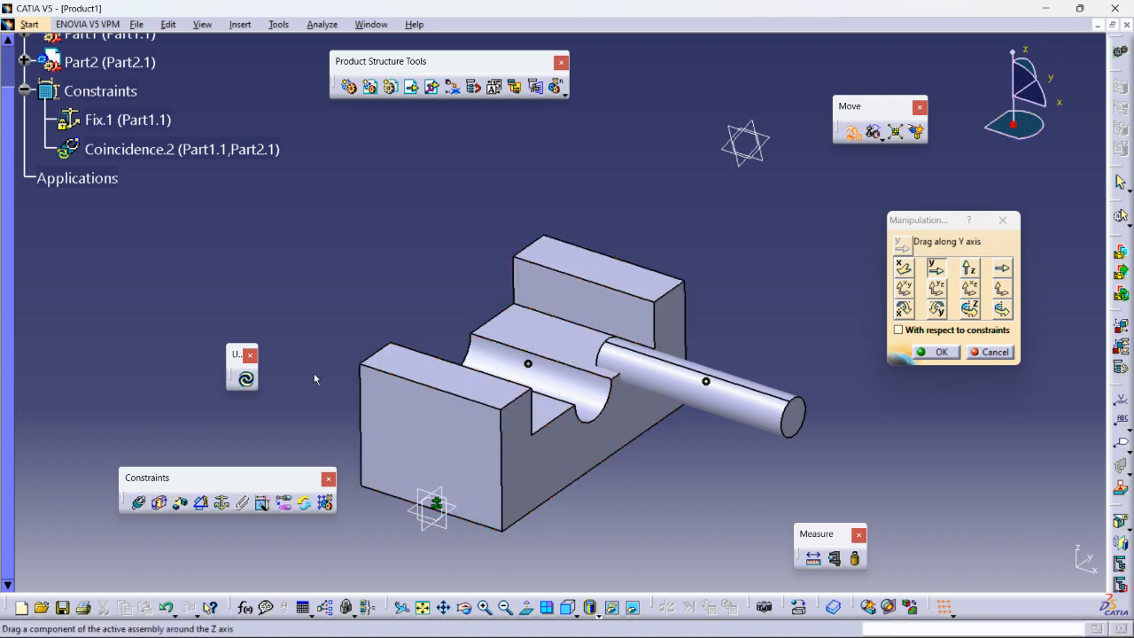
{"action": "left_click", "coordinate": [252, 380]}
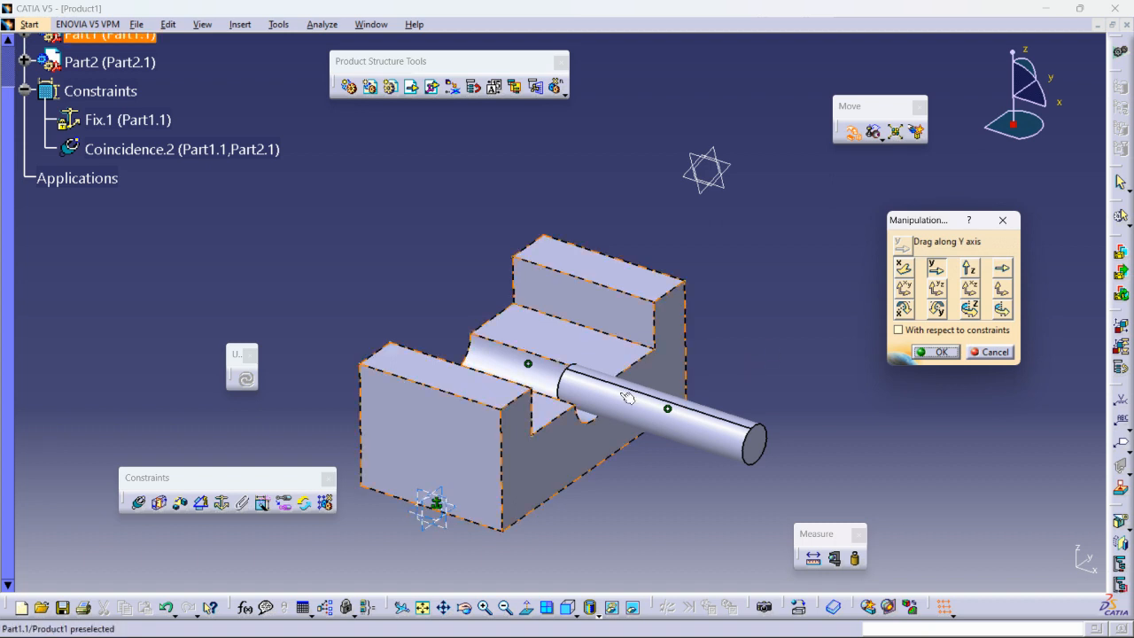
{"action": "left_click", "coordinate": [1002, 269]}
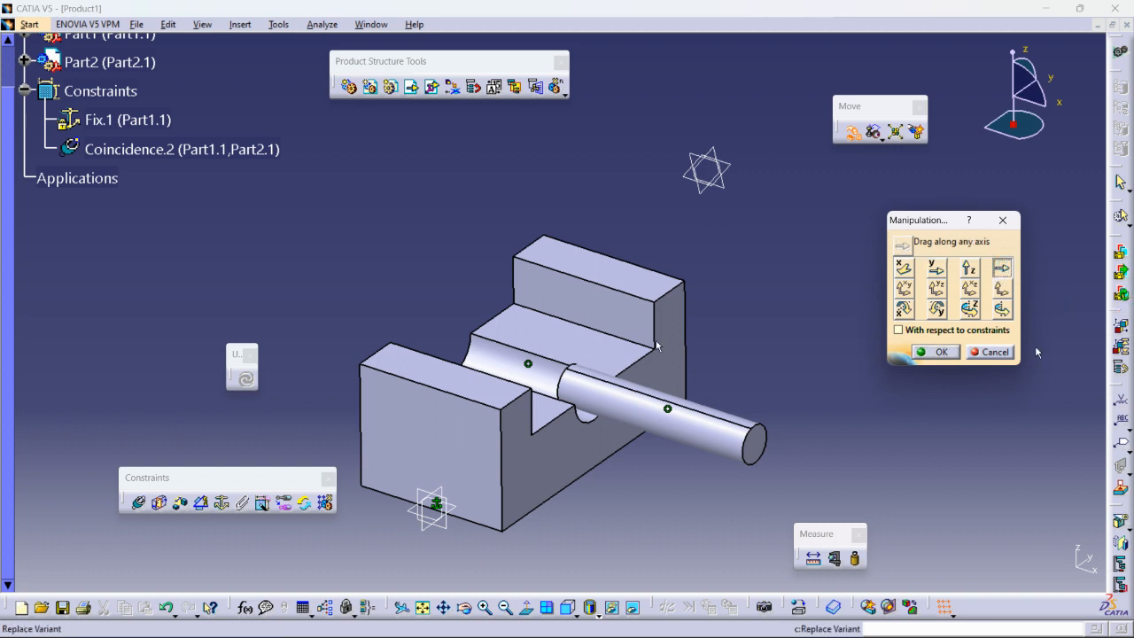
- Use a block edge as translation axis, slide the shaft in the XY plane, then update to restore it
{"action": "left_click", "coordinate": [671, 292]}
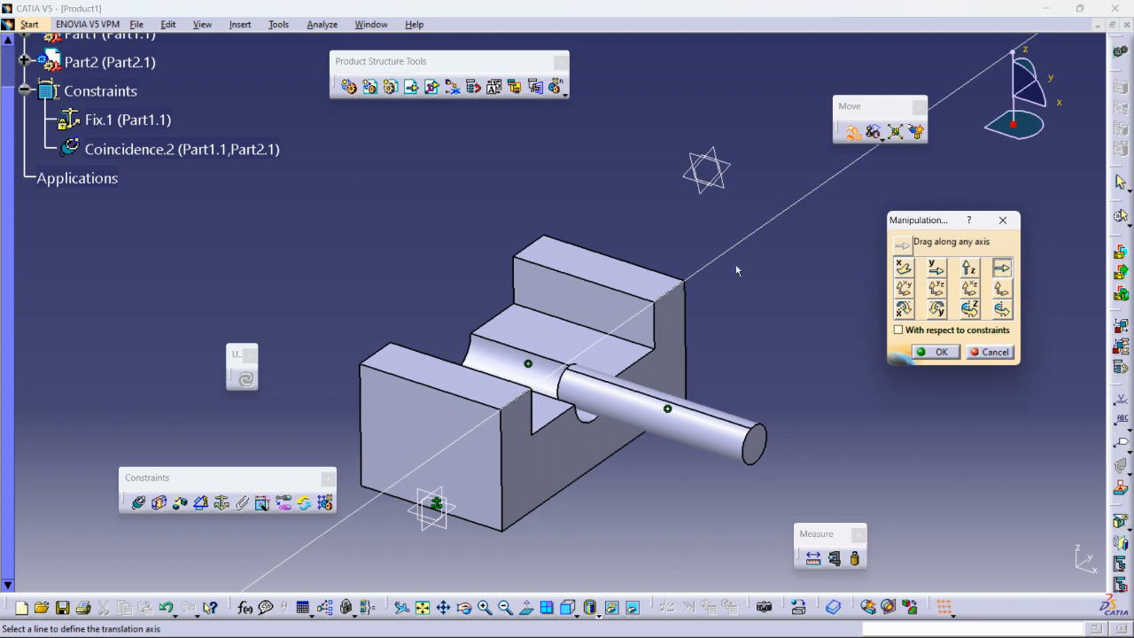
{"action": "left_click", "coordinate": [653, 318]}
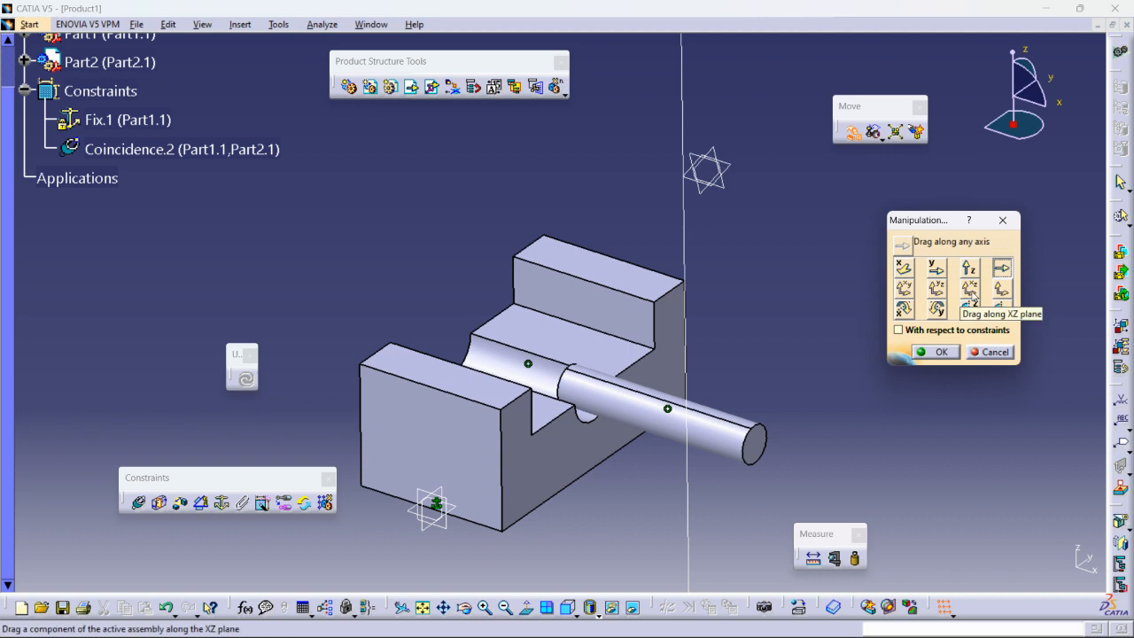
{"action": "left_click", "coordinate": [904, 289]}
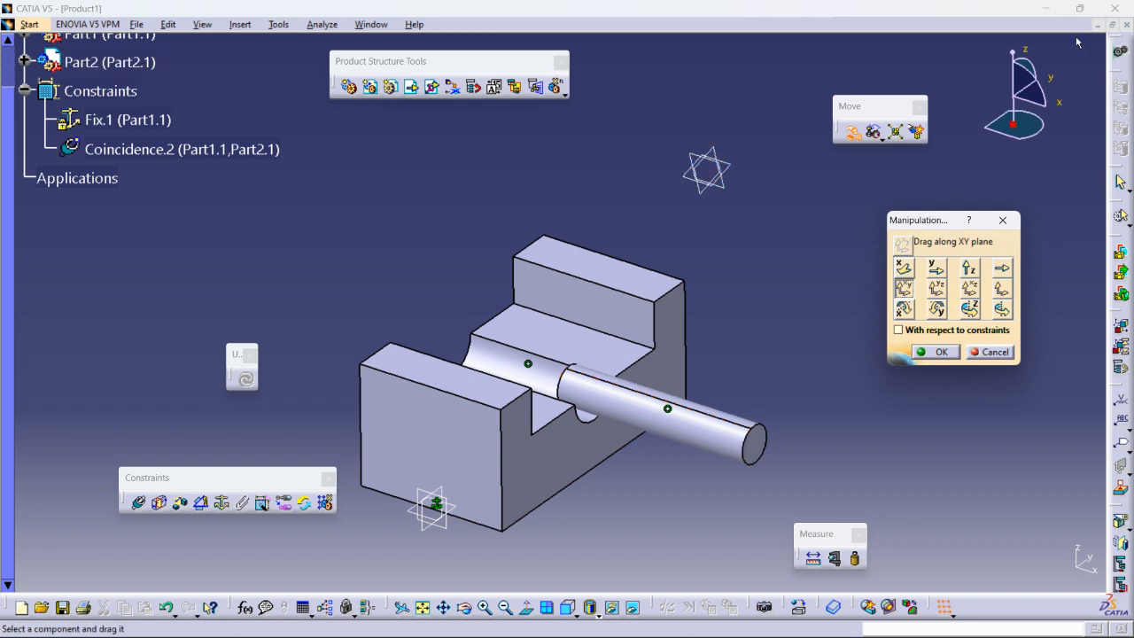
{"action": "middle_click_drag", "start_coordinate": [982, 115], "coordinate": [1066, 135]}
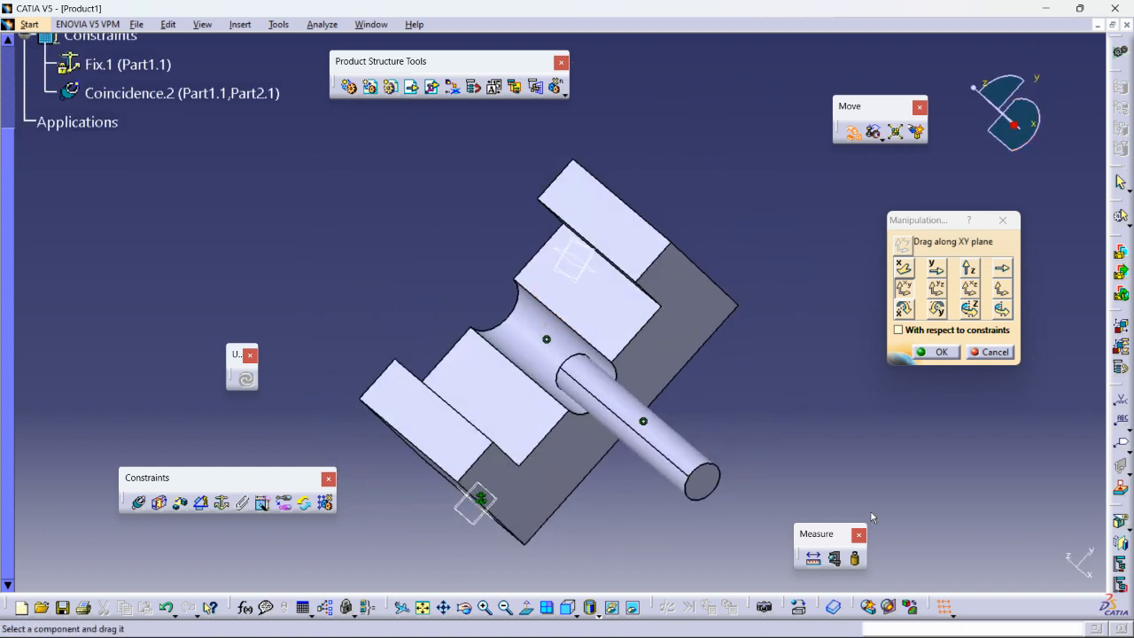
{"action": "middle_click_drag", "start_coordinate": [641, 301], "coordinate": [647, 425]}
{"action": "left_click_drag", "start_coordinate": [607, 461], "coordinate": [636, 380]}
{"action": "middle_click_drag", "start_coordinate": [693, 415], "coordinate": [541, 341]}
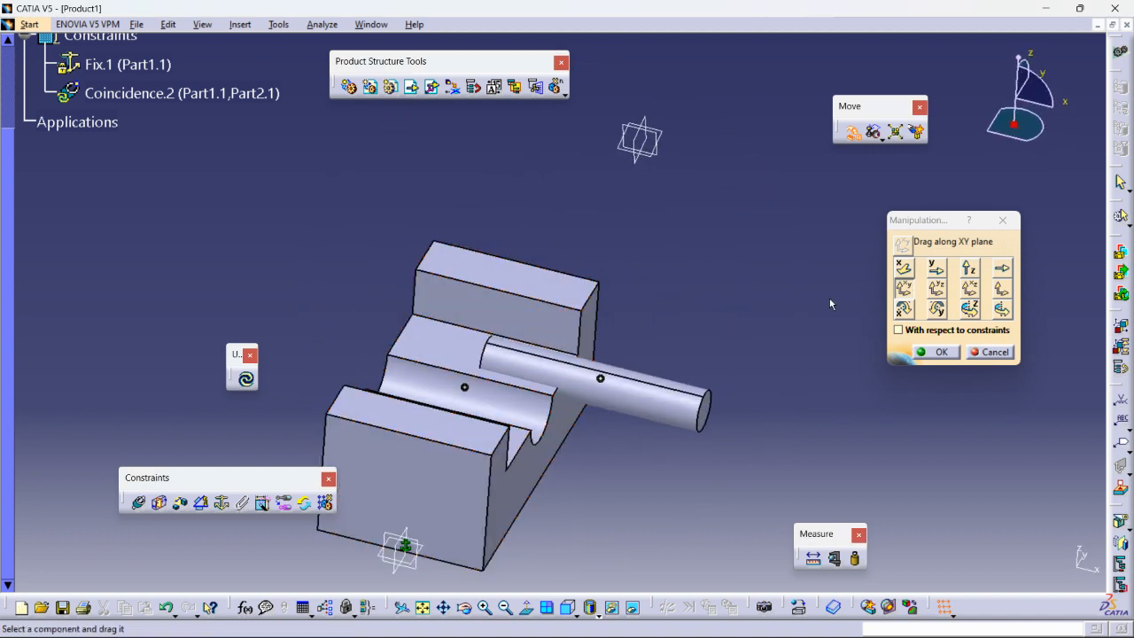
{"action": "left_click", "coordinate": [248, 381]}
{"action": "middle_click_drag", "start_coordinate": [709, 300], "coordinate": [825, 388]}
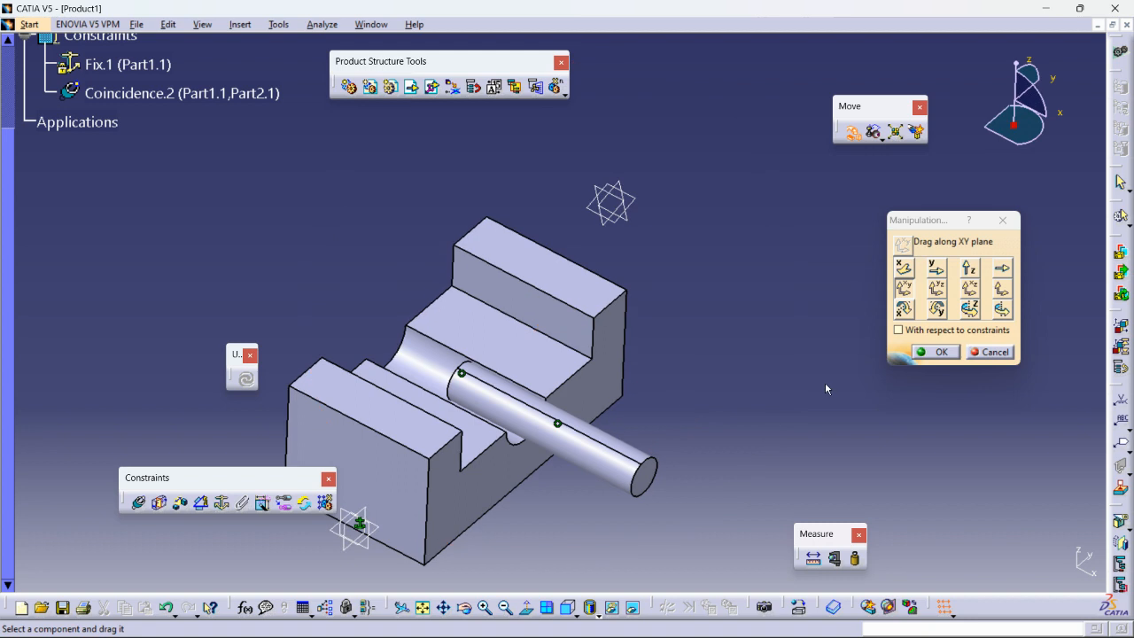
- Slide the shaft with constraints respected, then pull it out freely and update it back
{"action": "left_click", "coordinate": [898, 331]}
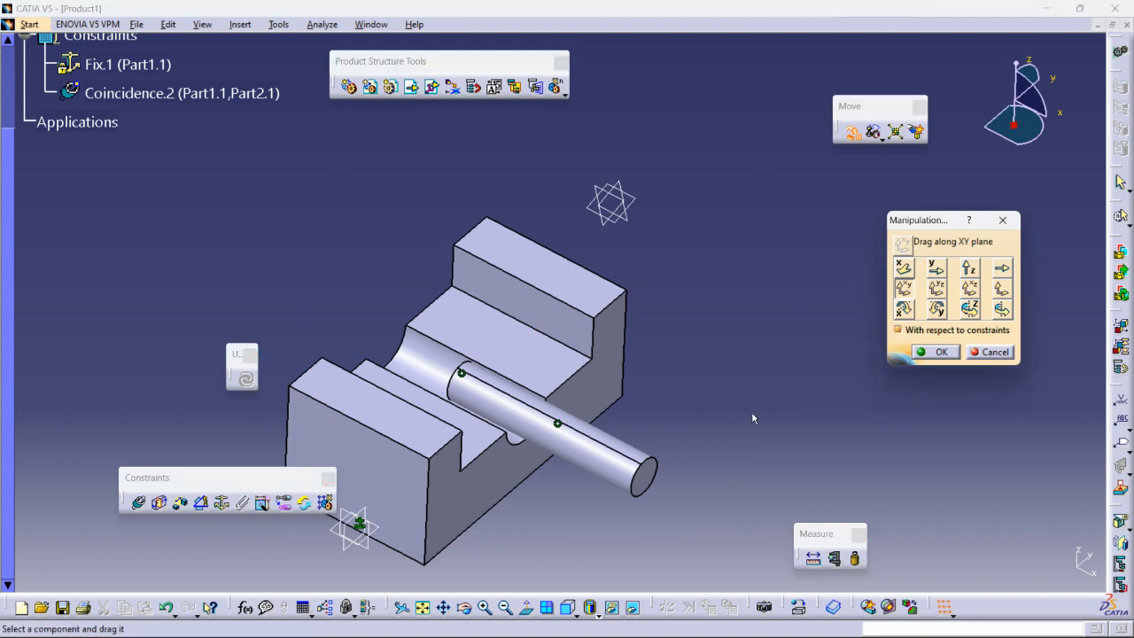
{"action": "middle_click_drag", "start_coordinate": [606, 305], "coordinate": [751, 316]}
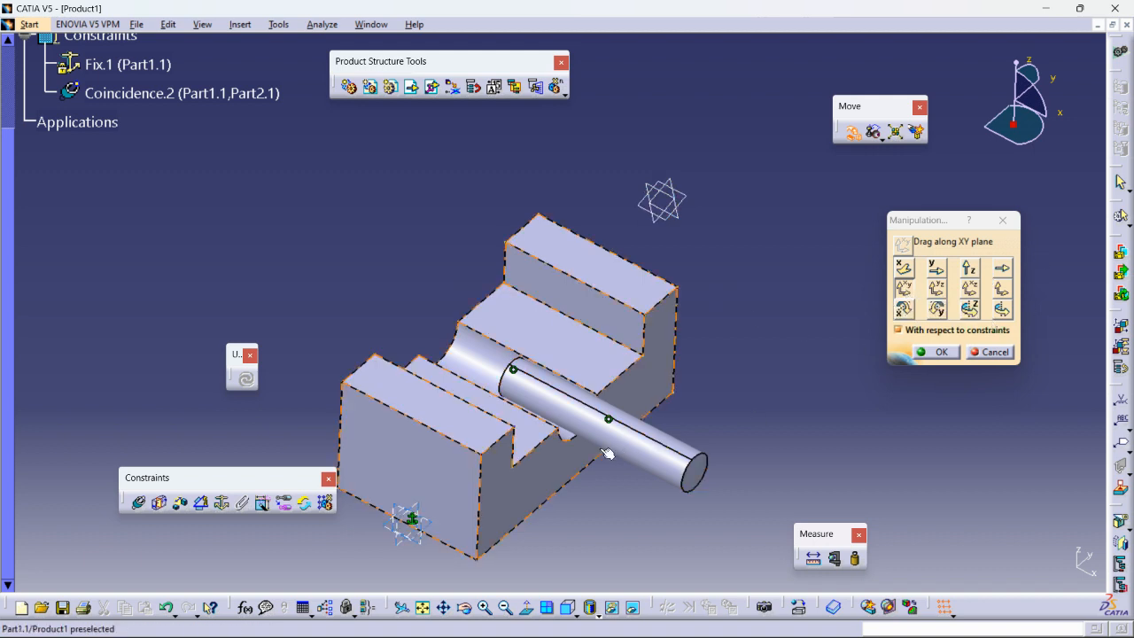
{"action": "left_click_drag", "start_coordinate": [642, 454], "coordinate": [801, 286]}
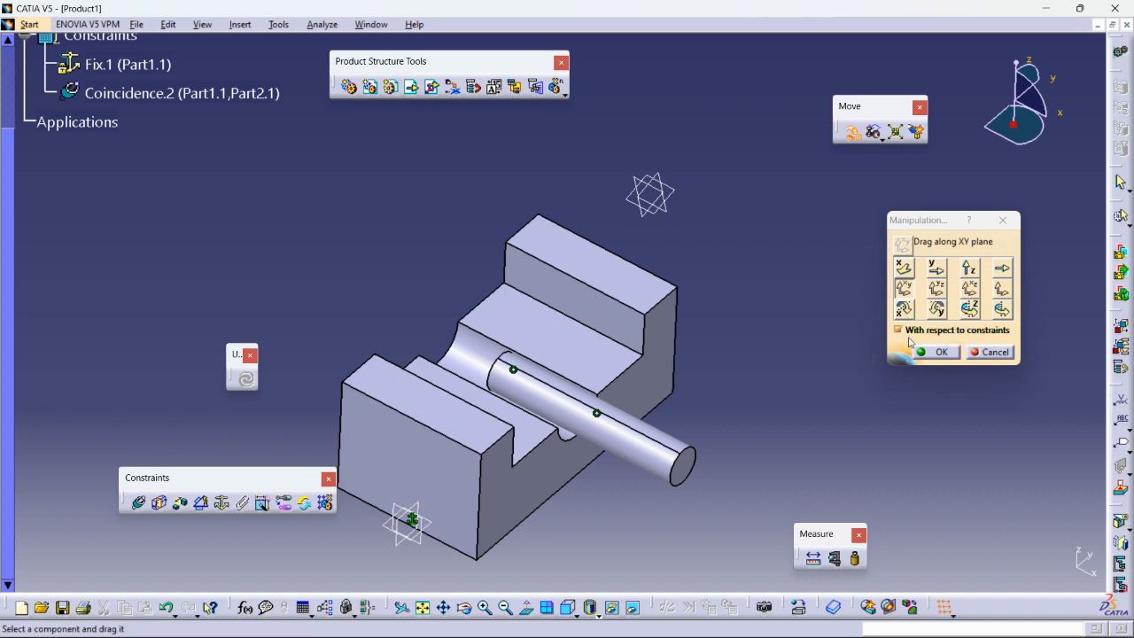
{"action": "left_click", "coordinate": [897, 331]}
{"action": "left_click_drag", "start_coordinate": [631, 442], "coordinate": [732, 352]}
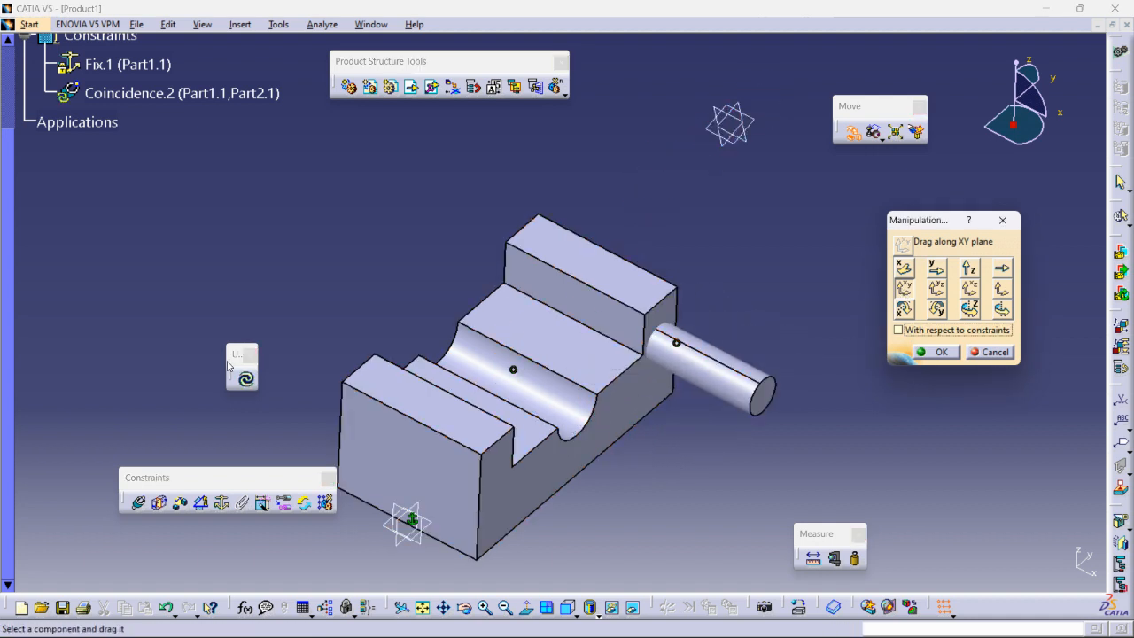
{"action": "left_click", "coordinate": [247, 381]}
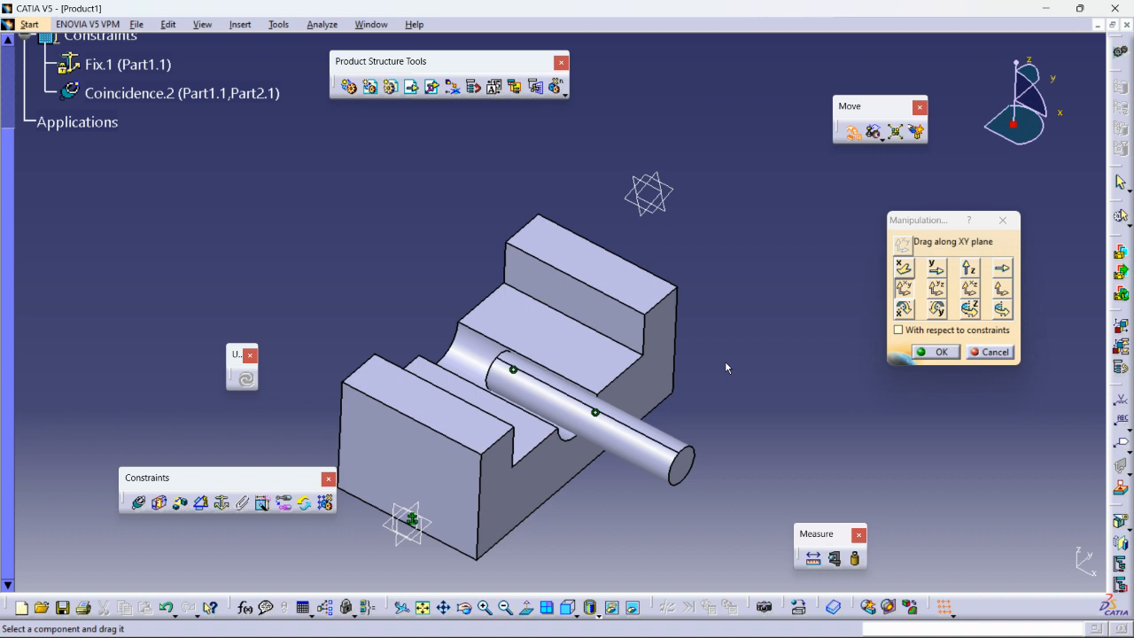
- Enable stop-on-collision, drag along the YZ plane ignoring constraints, and face the block's front
{"action": "left_click", "coordinate": [919, 133]}
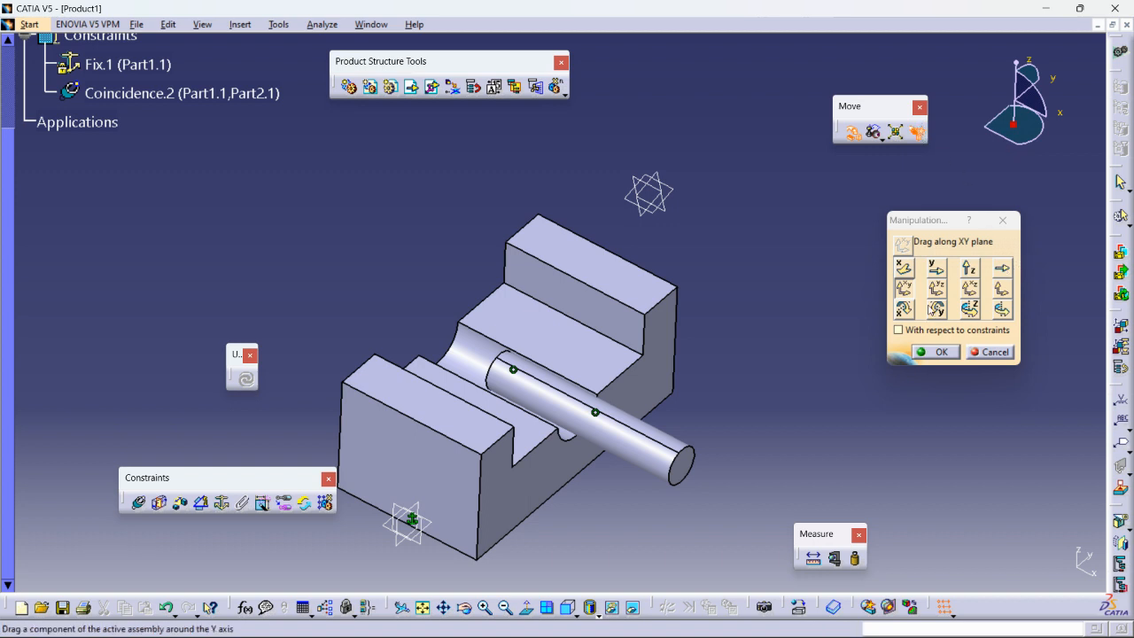
{"action": "middle_click_drag", "start_coordinate": [282, 363], "coordinate": [488, 356]}
{"action": "middle_click_drag", "start_coordinate": [662, 378], "coordinate": [675, 408]}
{"action": "left_click", "coordinate": [937, 288]}
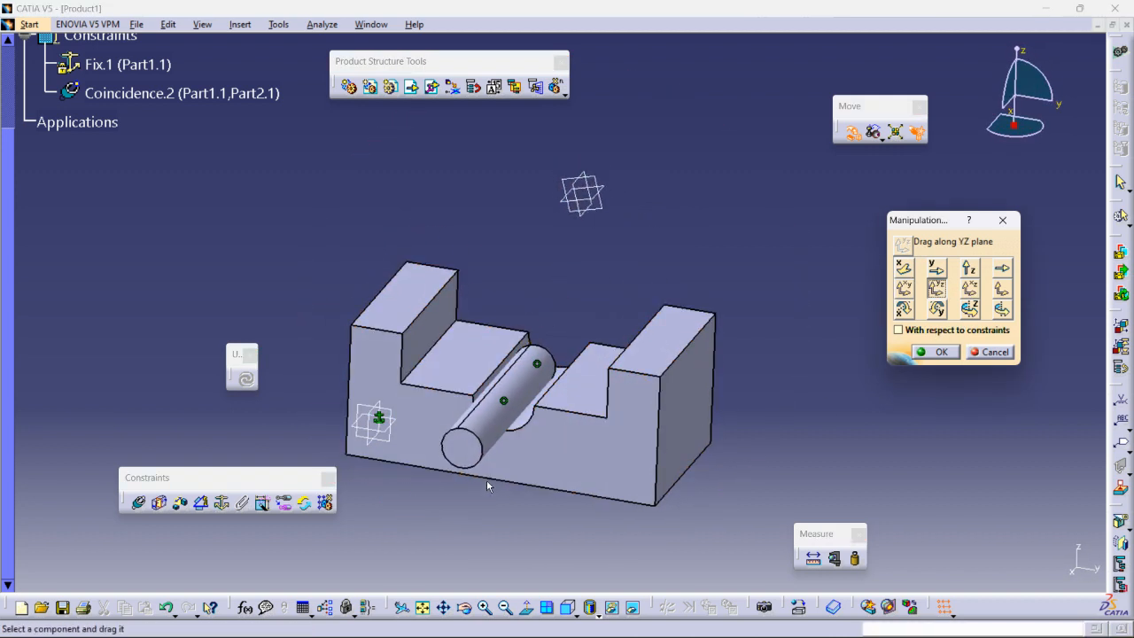
{"action": "left_click_drag", "start_coordinate": [468, 437], "coordinate": [485, 466]}
{"action": "left_click", "coordinate": [903, 330]}
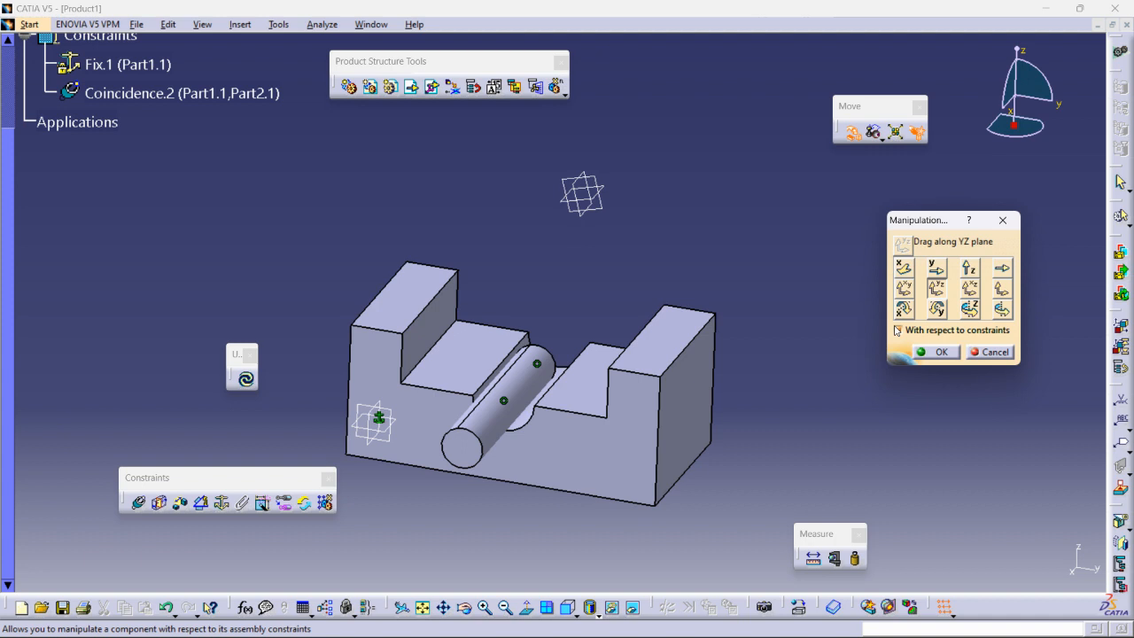
{"action": "left_click", "coordinate": [898, 331]}
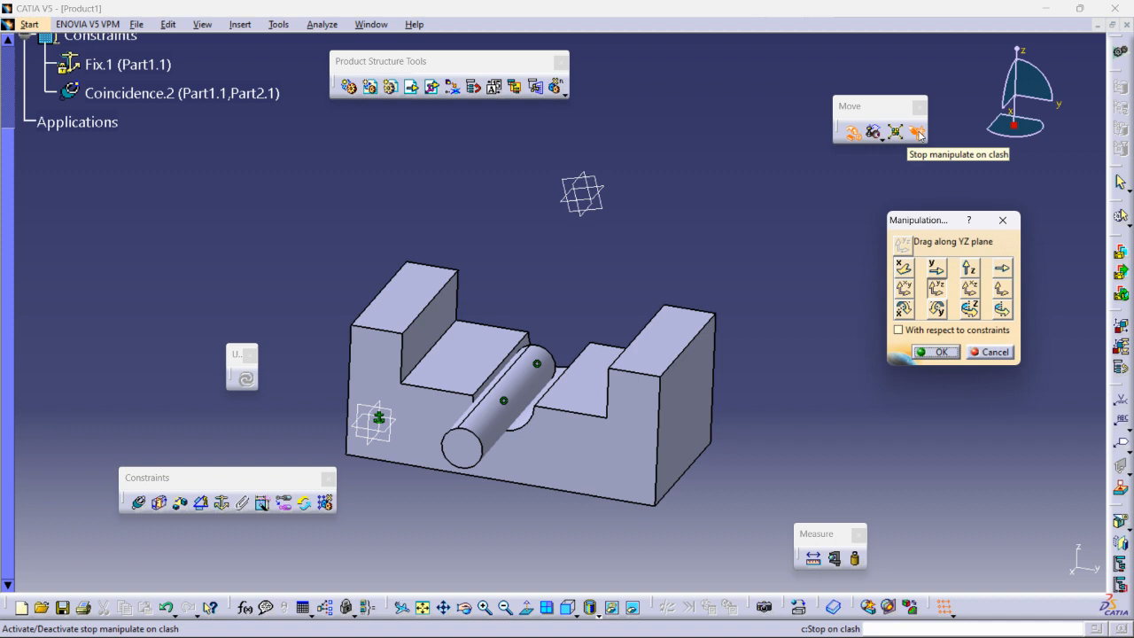
{"action": "middle_click_drag", "start_coordinate": [549, 512], "coordinate": [615, 362]}
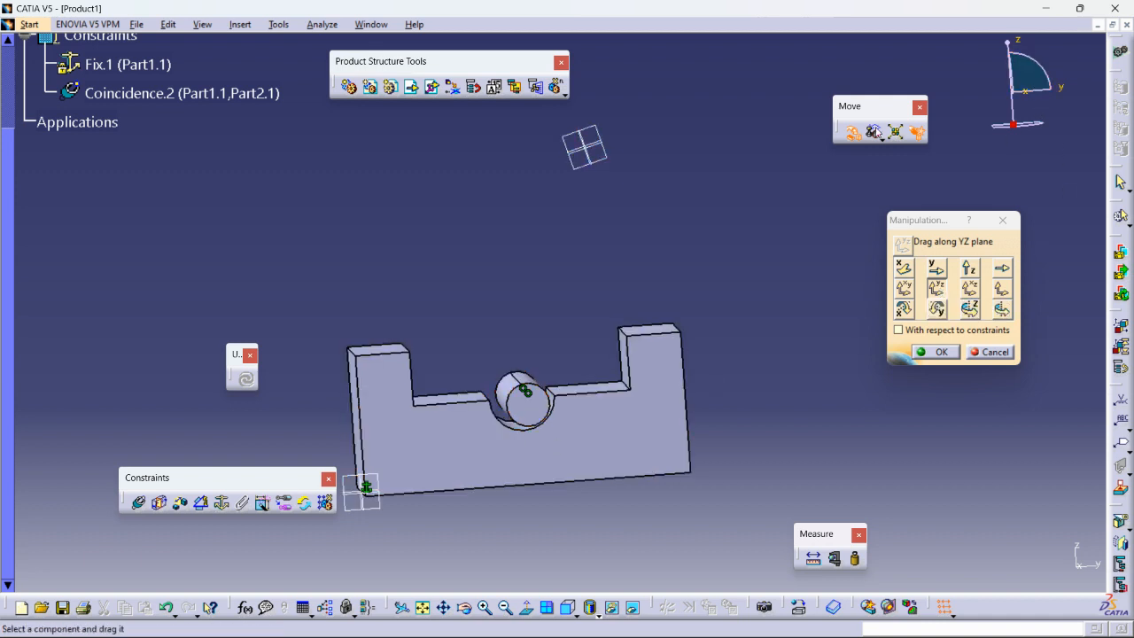
- Try moving the cylinder with constraints respected, then turn them off and move it up
{"action": "left_click", "coordinate": [898, 330]}
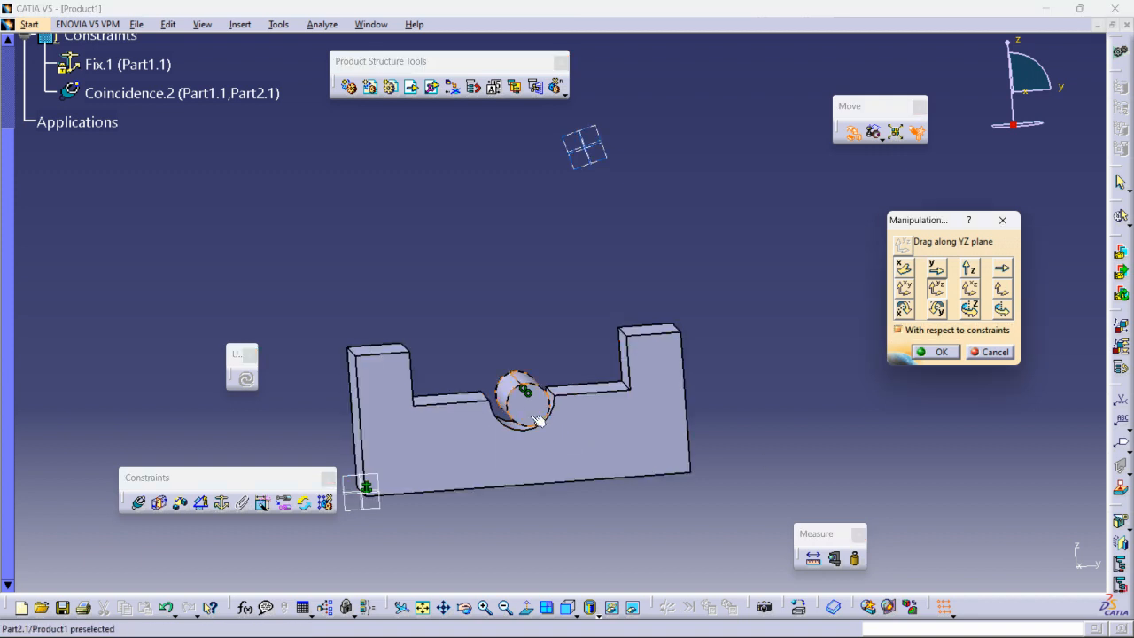
{"action": "left_click_drag", "start_coordinate": [536, 411], "coordinate": [527, 408]}
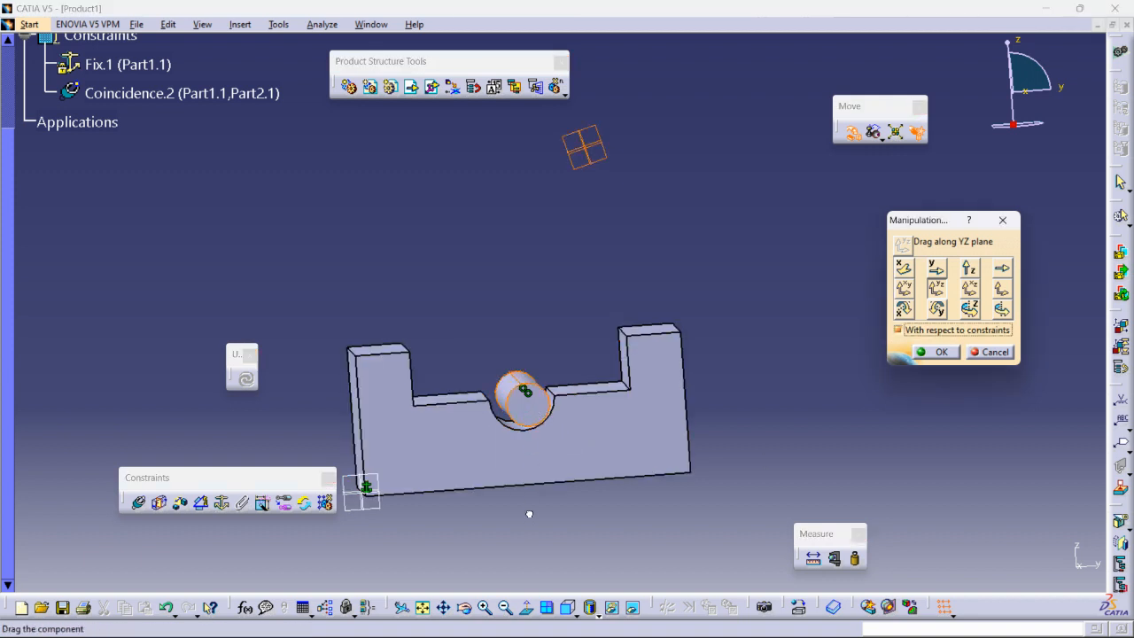
{"action": "left_click_drag", "start_coordinate": [531, 486], "coordinate": [540, 341]}
{"action": "left_click", "coordinate": [899, 331]}
{"action": "left_click_drag", "start_coordinate": [527, 399], "coordinate": [519, 449]}
- In Front view, reposition the cylinder in the groove, then orbit to isometric
{"action": "left_click_drag", "start_coordinate": [551, 333], "coordinate": [550, 337]}
{"action": "middle_click_drag", "start_coordinate": [526, 453], "coordinate": [383, 532]}
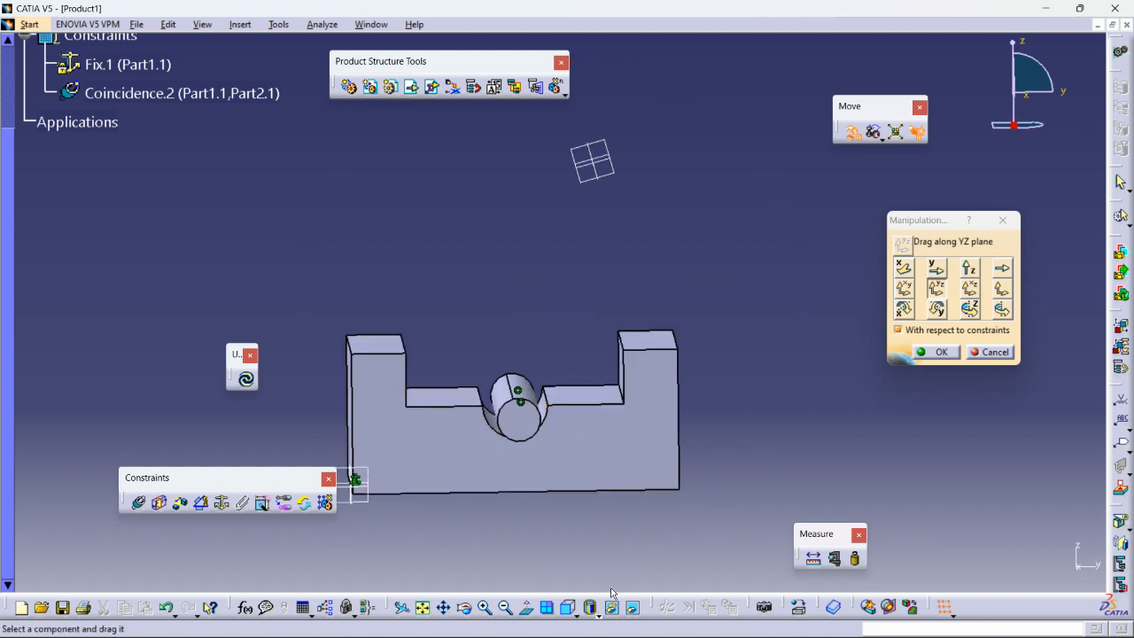
{"action": "left_click", "coordinate": [568, 607]}
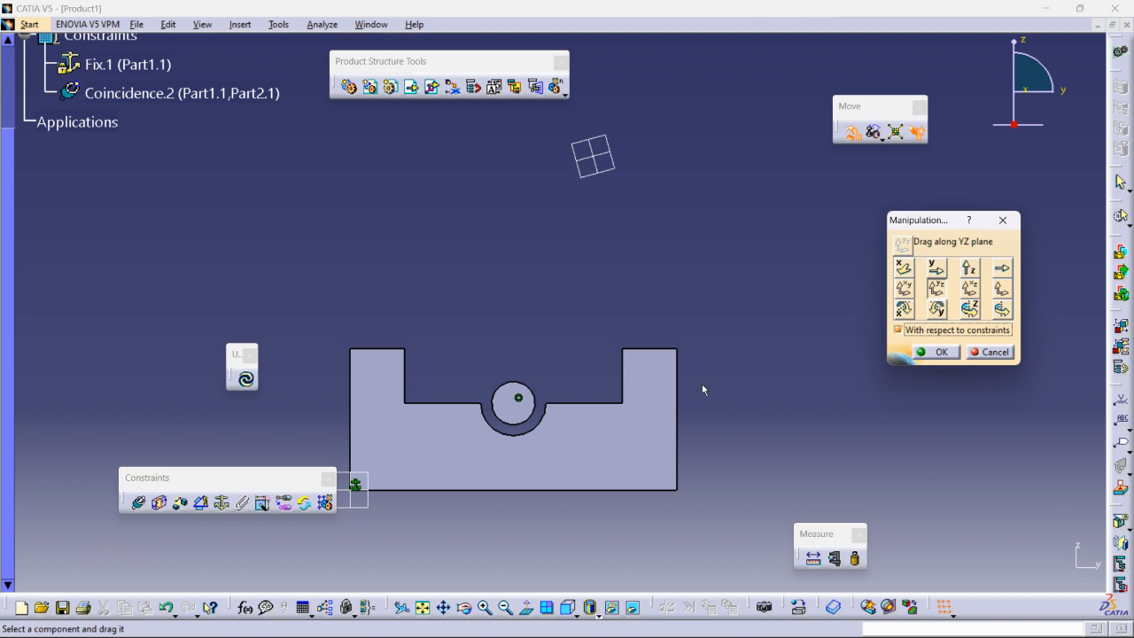
{"action": "left_click_drag", "start_coordinate": [512, 390], "coordinate": [508, 385]}
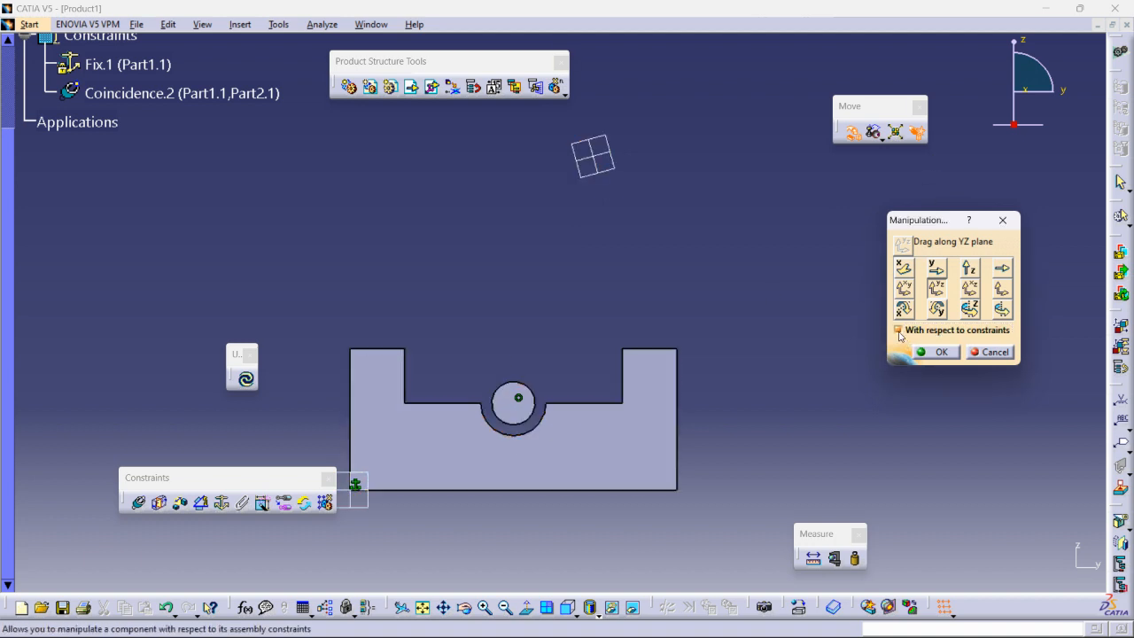
{"action": "middle_click_drag", "start_coordinate": [595, 295], "coordinate": [707, 307]}
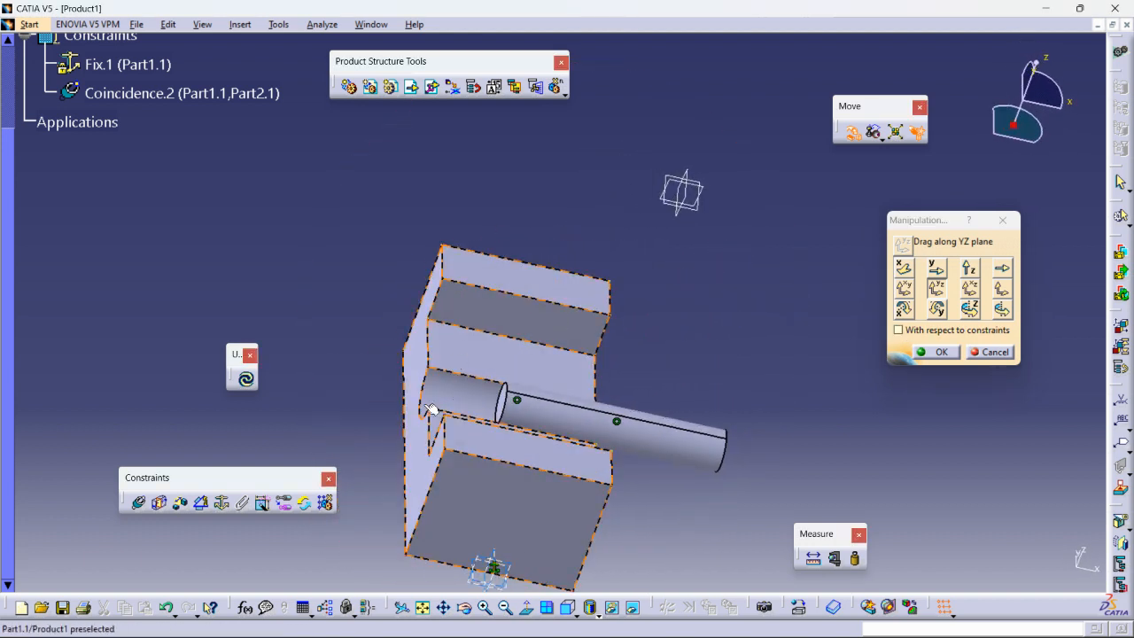
- Confirm the Manipulation dialog with OK, keeping the cylinder's new position
{"action": "middle_click_drag", "start_coordinate": [525, 475], "coordinate": [543, 407]}
{"action": "scroll", "coordinate": [180, 192], "scroll_direction": "up", "scroll_amount": 2}
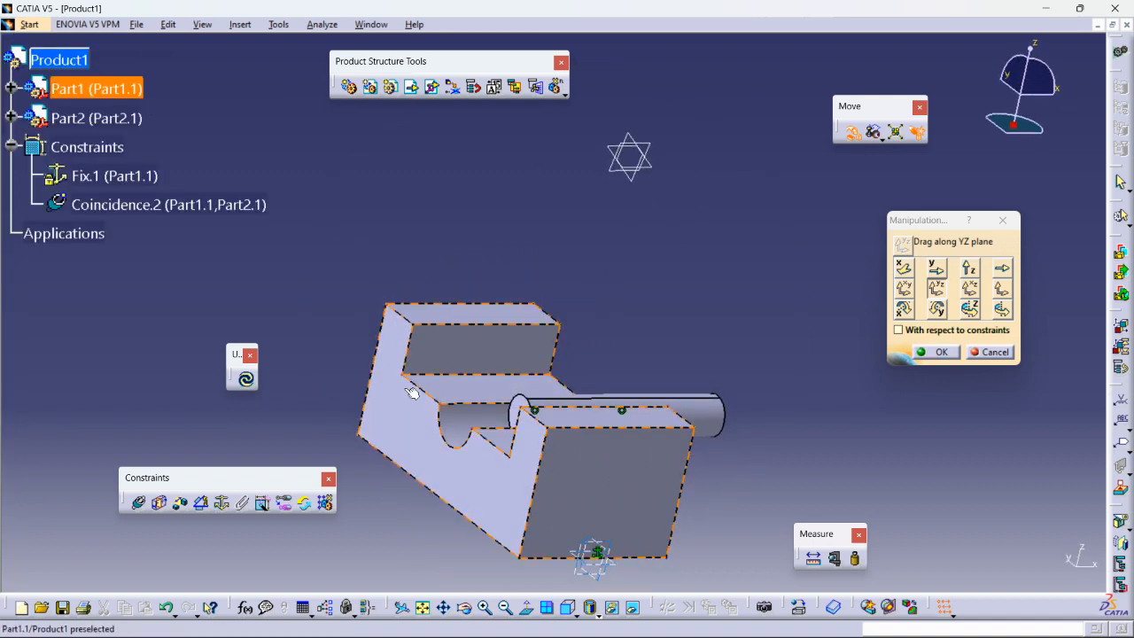
{"action": "left_click", "coordinate": [10, 87]}
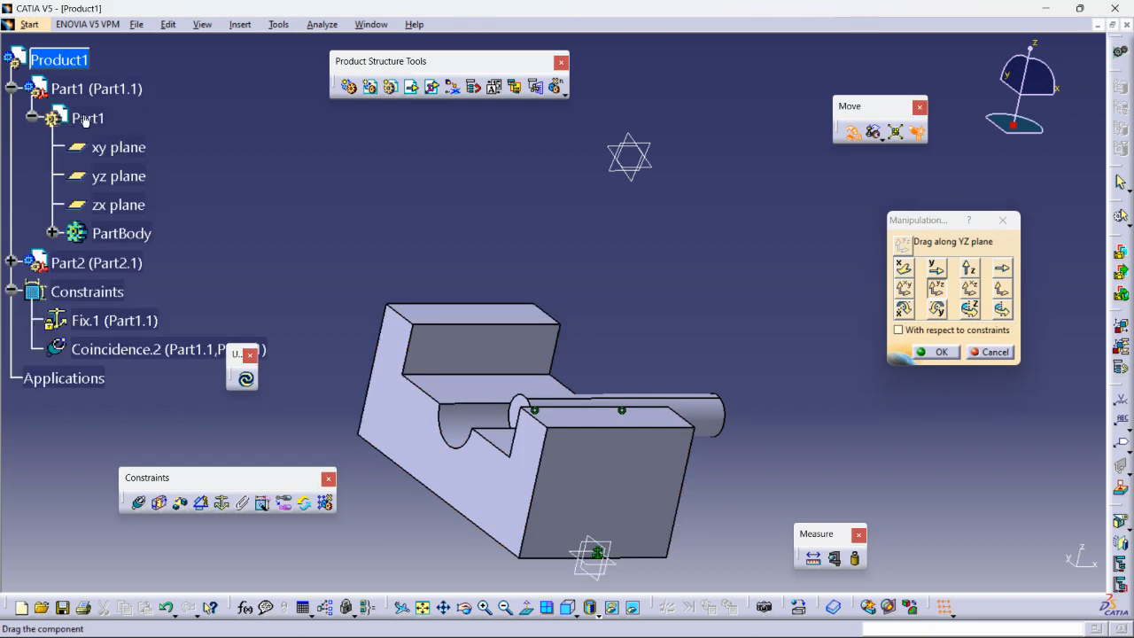
{"action": "left_click", "coordinate": [941, 351]}
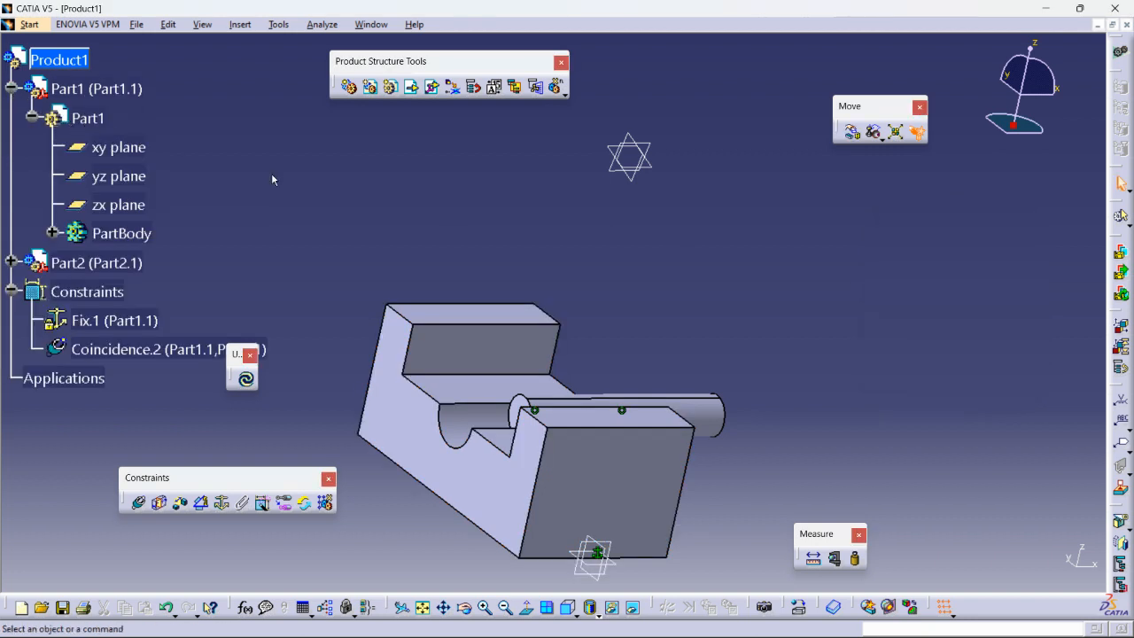
- Edit Part1 in Part Design and start a sketch on the U-block's end face
{"action": "double_click", "coordinate": [81, 118]}
{"action": "middle_click_drag", "start_coordinate": [581, 307], "coordinate": [794, 290]}
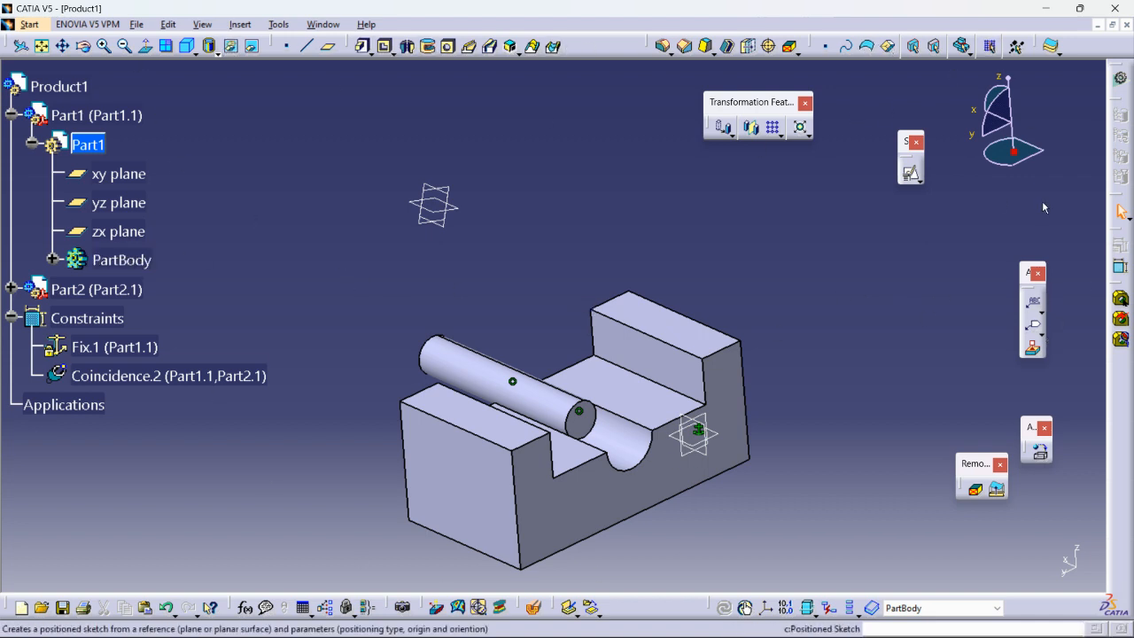
{"action": "left_click", "coordinate": [731, 436]}
{"action": "left_click", "coordinate": [912, 174]}
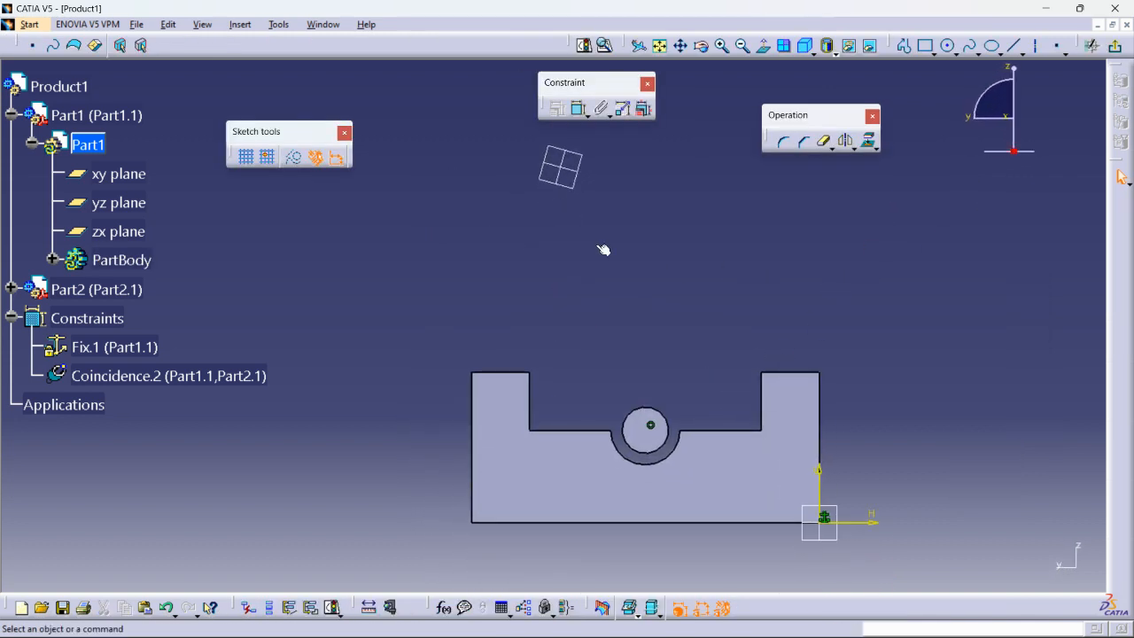
- Sketch a rectangle over the block's end profile with its corner coincident to the block vertex
{"action": "left_click", "coordinate": [925, 46]}
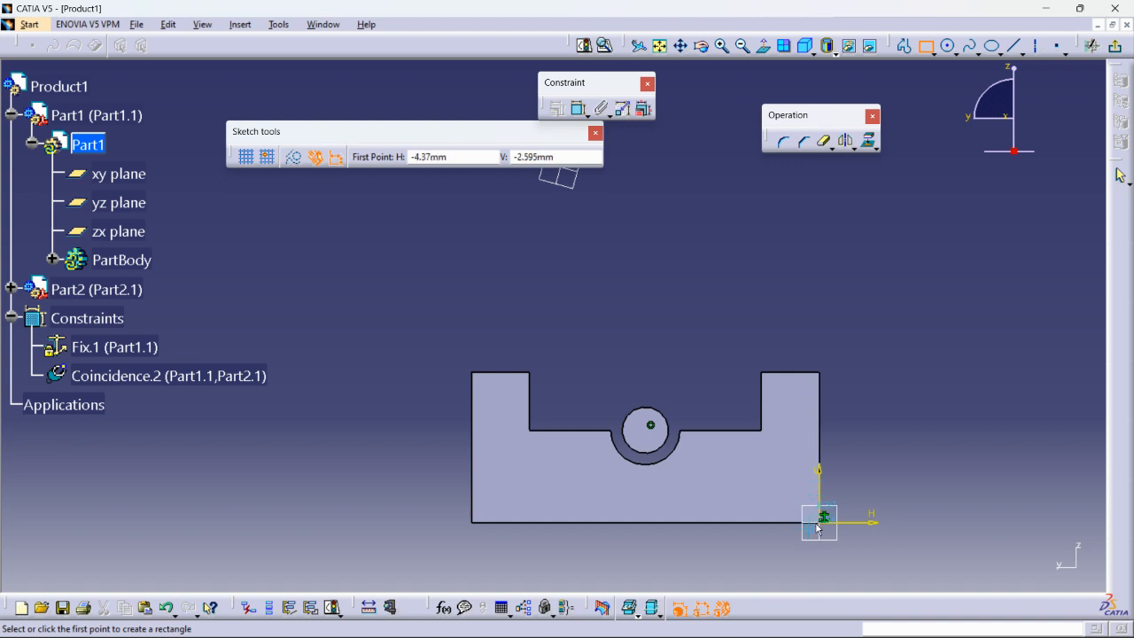
{"action": "left_click", "coordinate": [480, 401]}
{"action": "left_click", "coordinate": [556, 313]}
{"action": "left_click", "coordinate": [472, 373]}
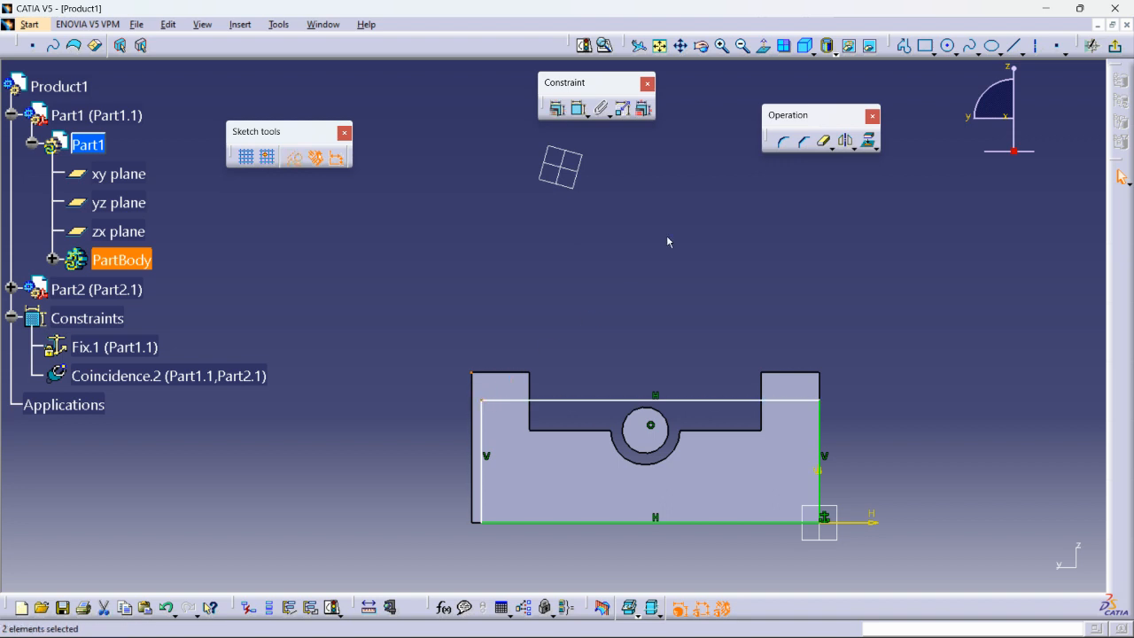
{"action": "left_click", "coordinate": [556, 108]}
{"action": "left_click", "coordinate": [1028, 428]}
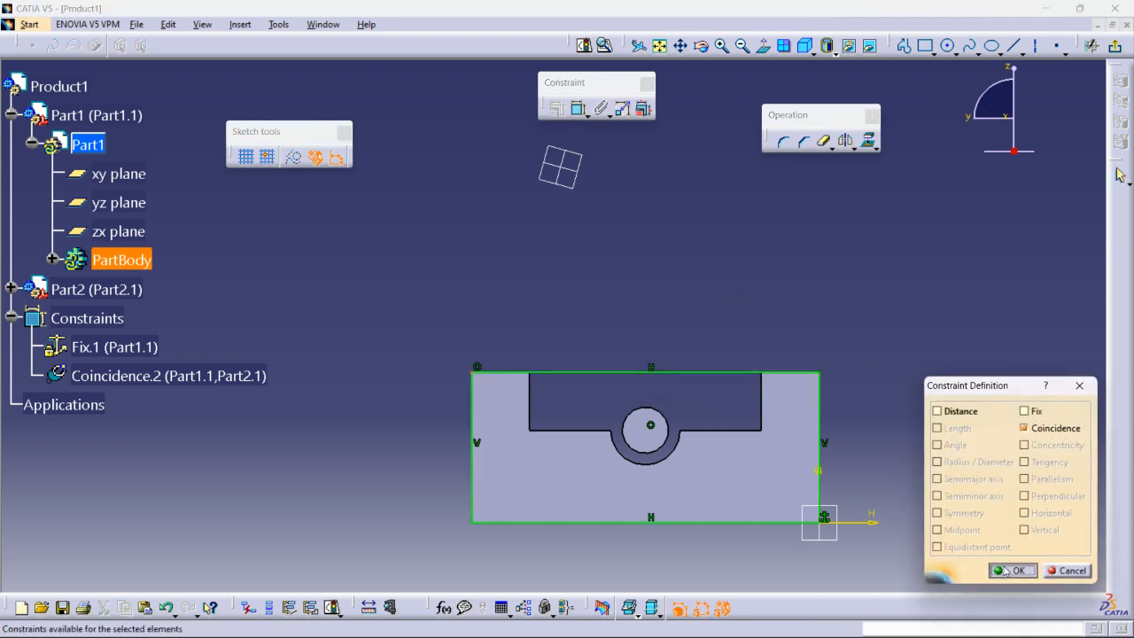
{"action": "left_click", "coordinate": [1010, 570]}
{"action": "middle_click_drag", "start_coordinate": [456, 316], "coordinate": [663, 431]}
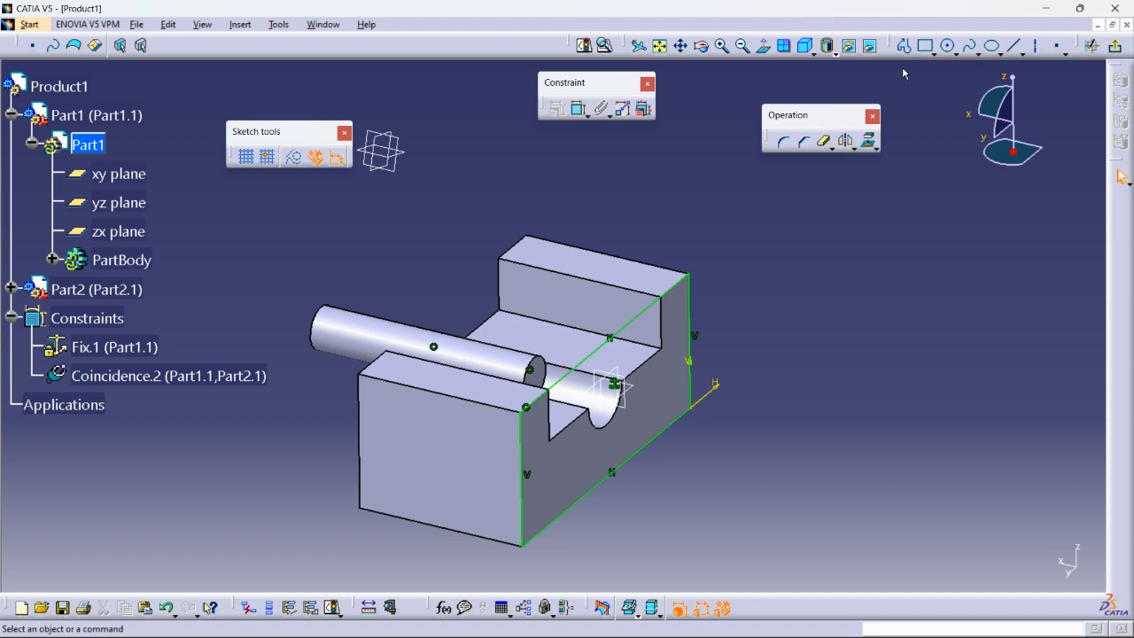
- Exit the sketcher and pad the rectangle 5 mm into an end plate
{"action": "left_click", "coordinate": [1115, 45]}
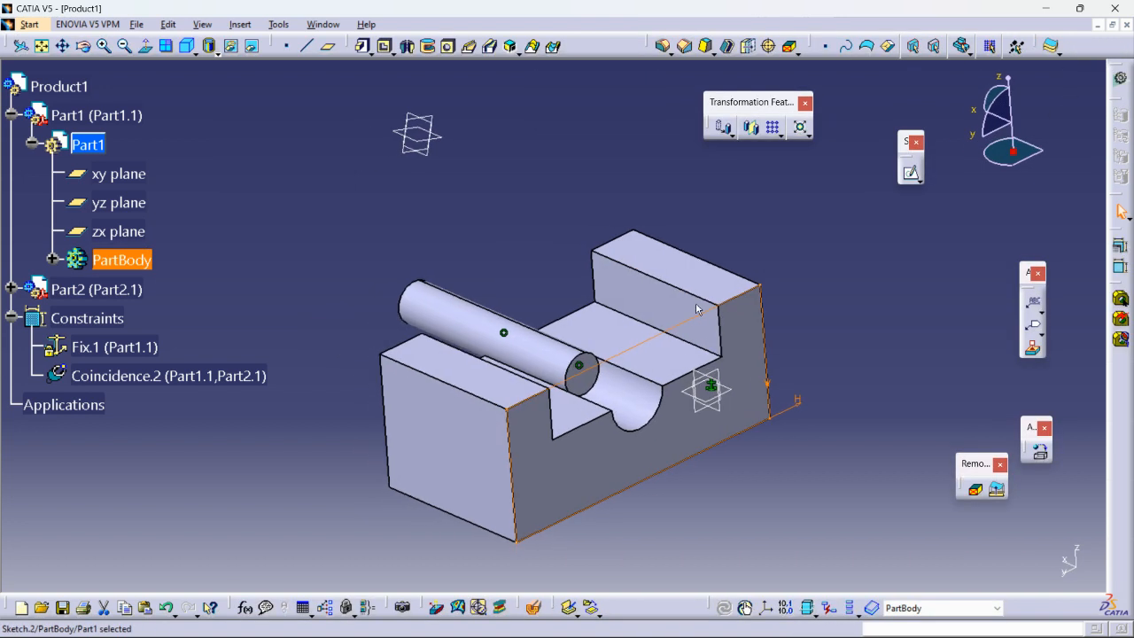
{"action": "left_click", "coordinate": [364, 46]}
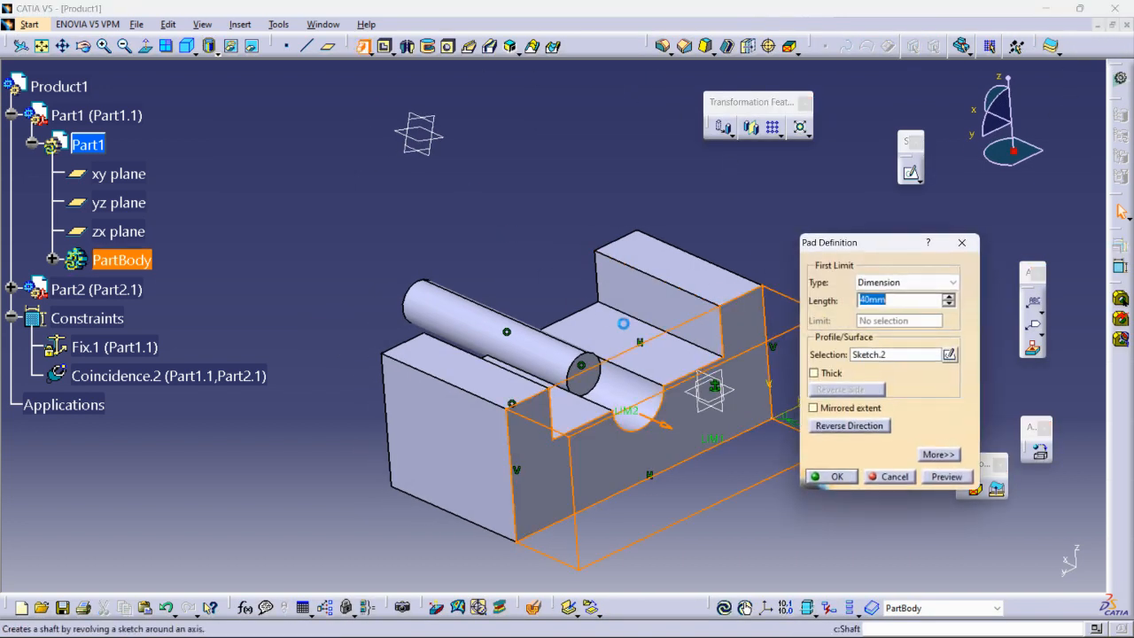
{"action": "type", "text": "15"}
{"action": "key", "text": "Return"}
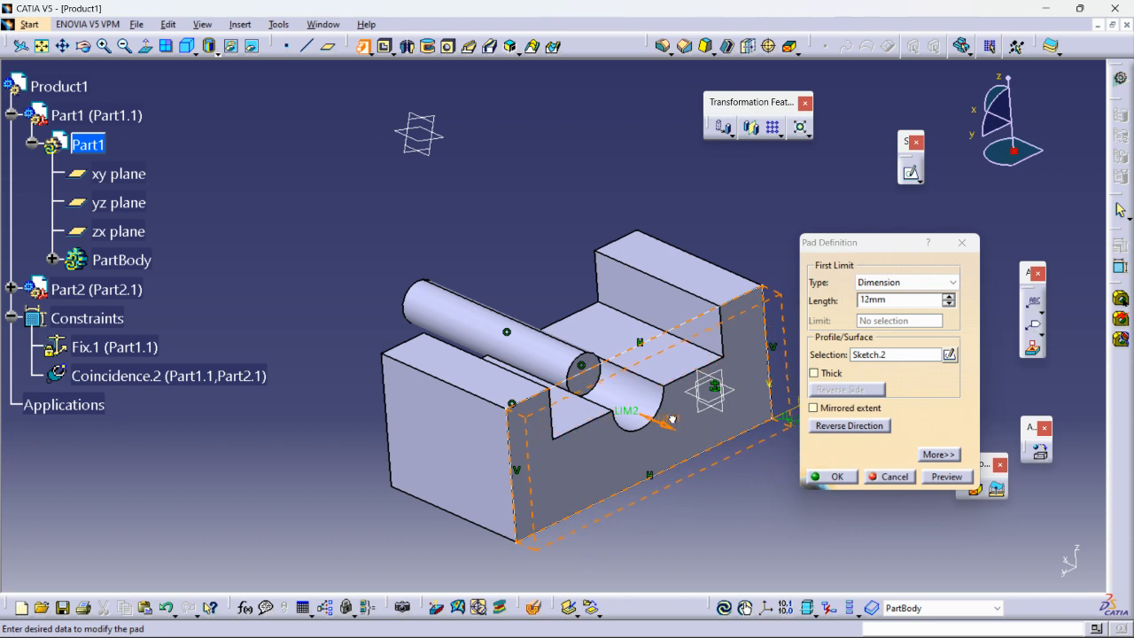
{"action": "left_click_drag", "start_coordinate": [666, 412], "coordinate": [667, 414]}
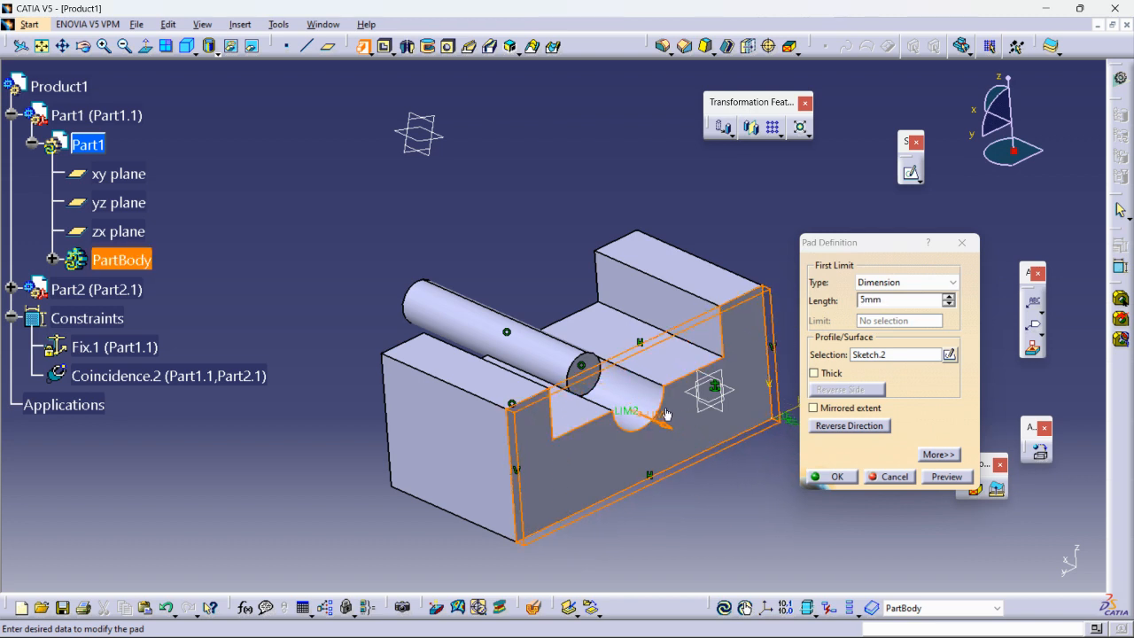
{"action": "left_click", "coordinate": [836, 477]}
{"action": "middle_click_drag", "start_coordinate": [797, 460], "coordinate": [596, 306]}
- In Product1, slide the cylinder along its own axis deeper into the U-block
{"action": "double_click", "coordinate": [60, 86]}
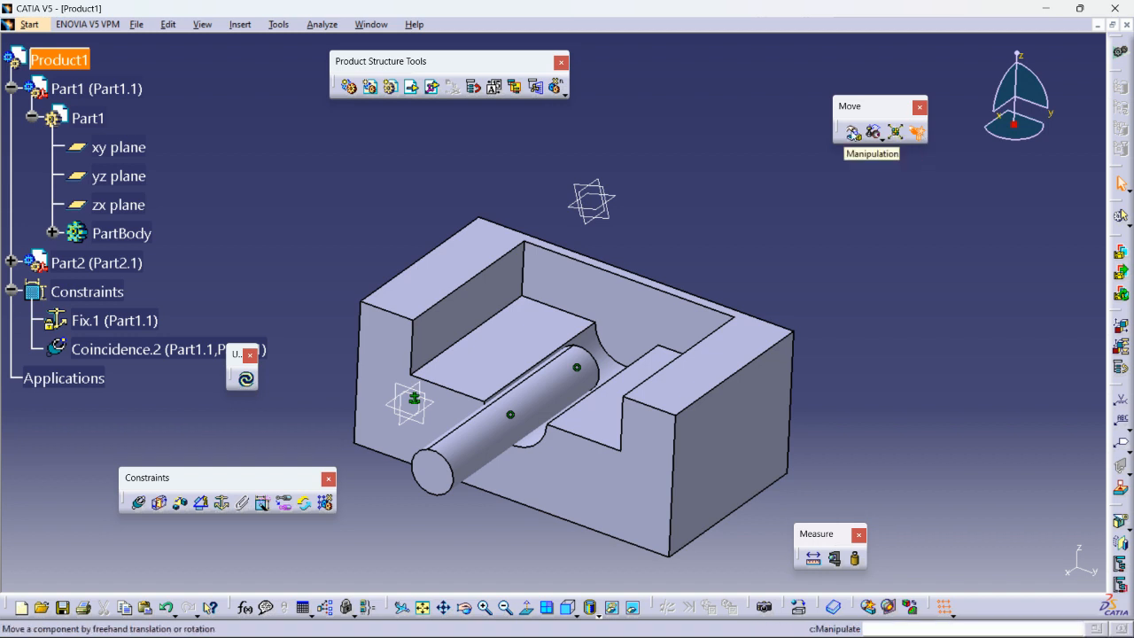
{"action": "left_click", "coordinate": [852, 133]}
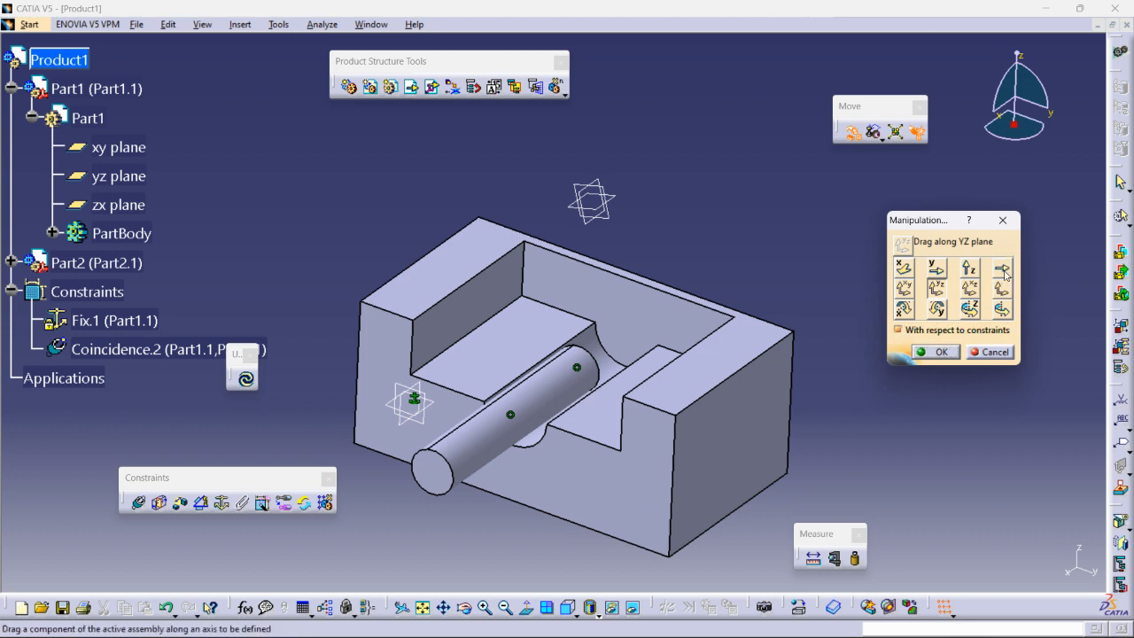
{"action": "left_click", "coordinate": [1004, 270]}
{"action": "left_click", "coordinate": [496, 434]}
{"action": "left_click_drag", "start_coordinate": [465, 475], "coordinate": [582, 402]}
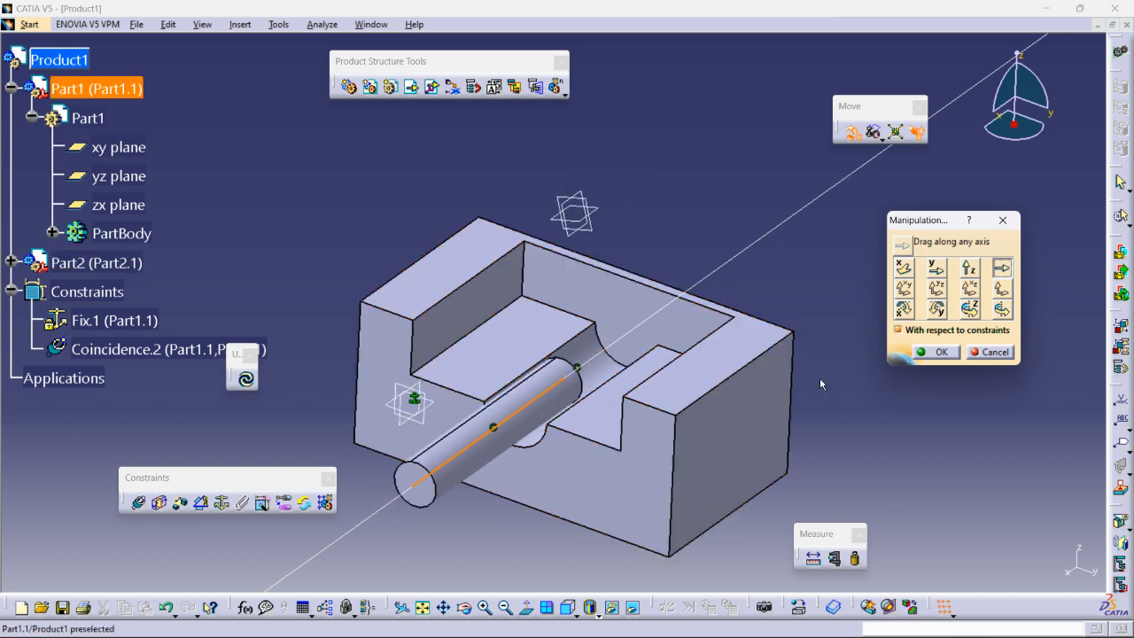
{"action": "left_click", "coordinate": [941, 352]}
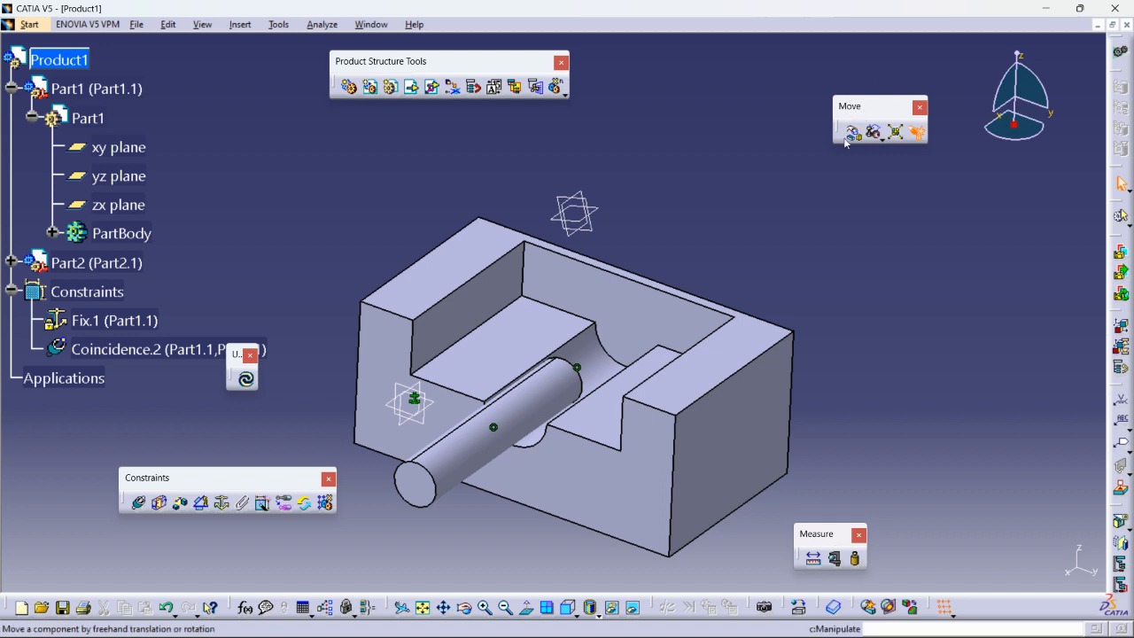
- Set up an explode of the block part with Part1.1 as the fixed product
{"action": "left_click", "coordinate": [901, 135]}
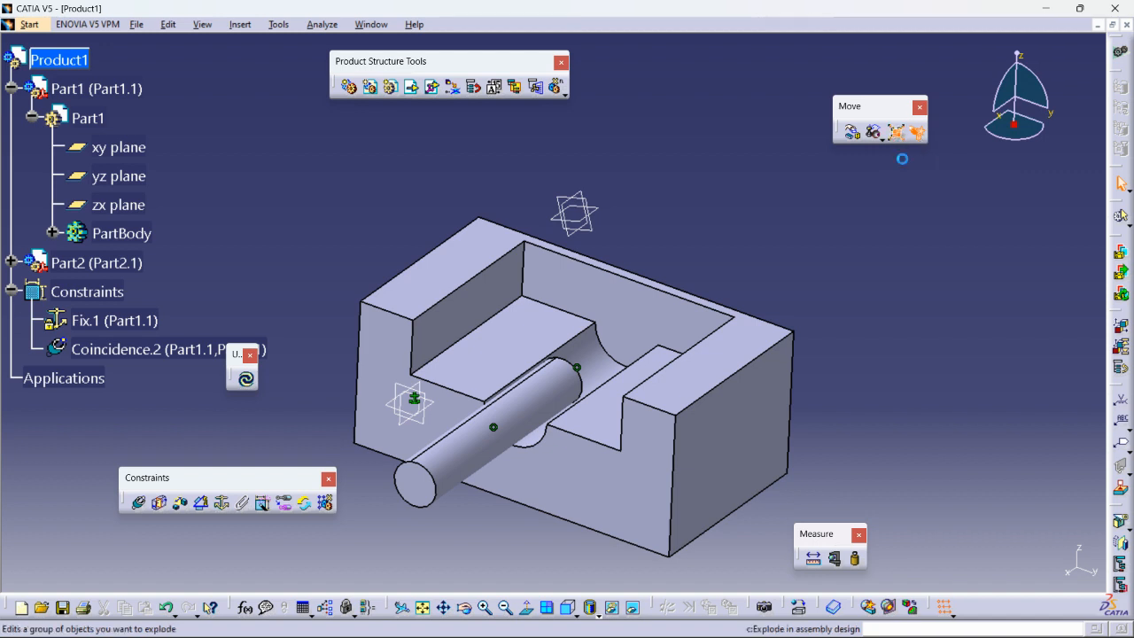
{"action": "middle_click_drag", "start_coordinate": [712, 255], "coordinate": [797, 329]}
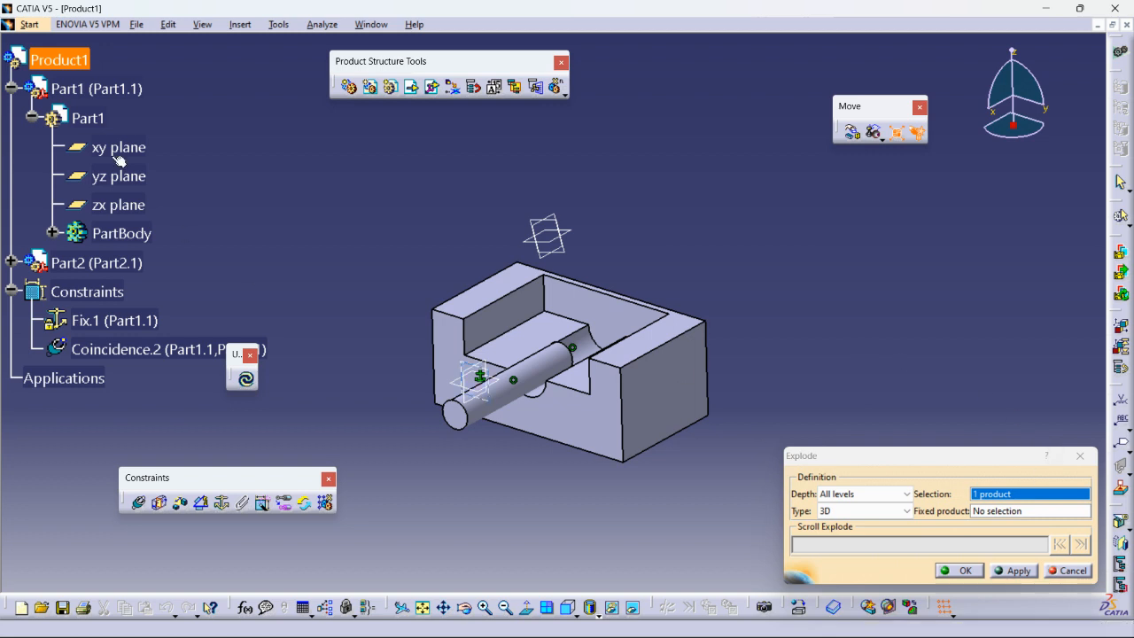
{"action": "left_click", "coordinate": [82, 60]}
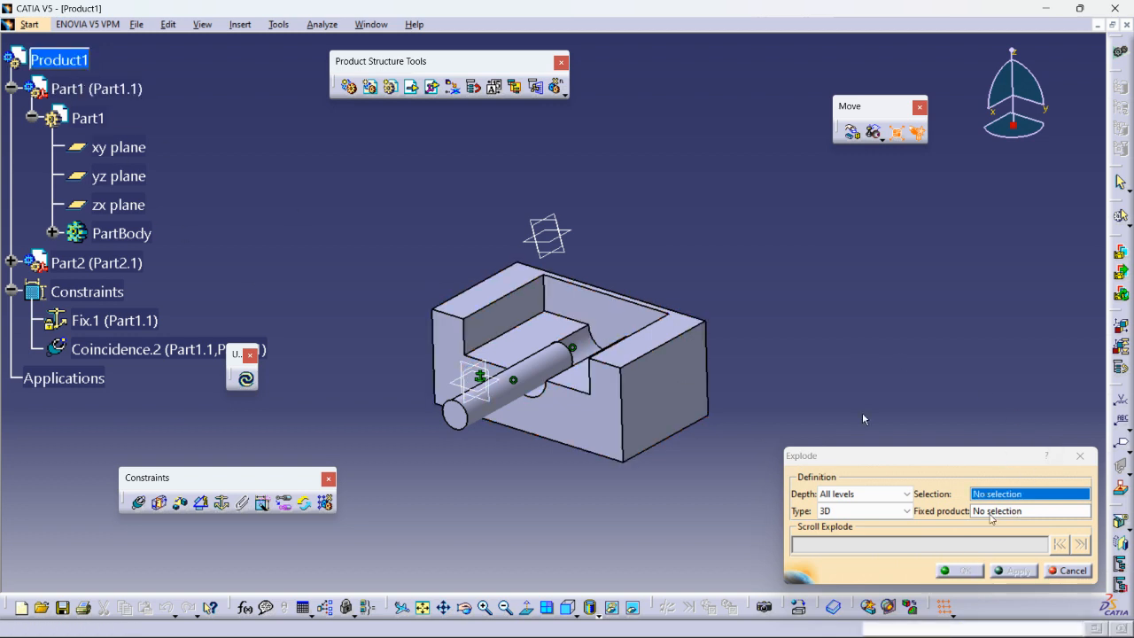
{"action": "left_click", "coordinate": [655, 387]}
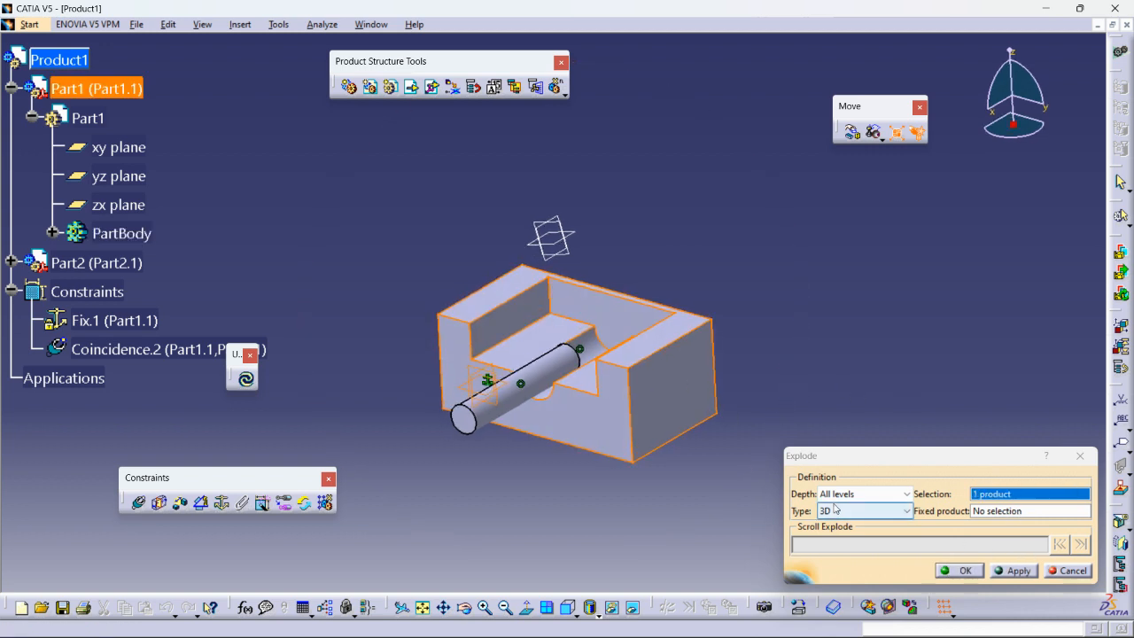
{"action": "left_click", "coordinate": [991, 514]}
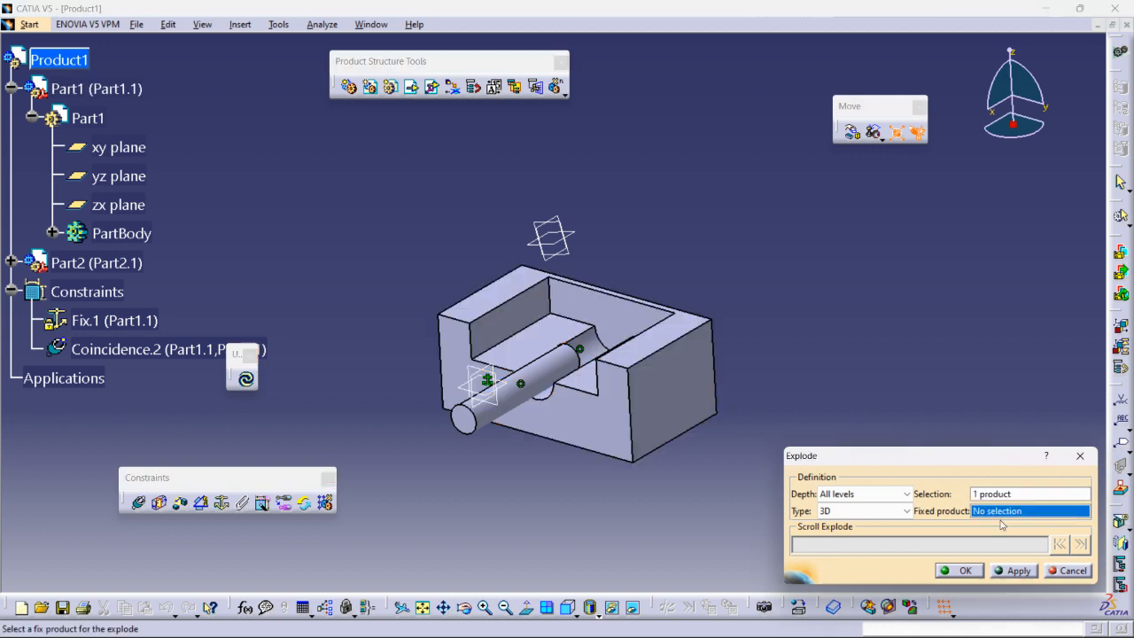
{"action": "left_click", "coordinate": [682, 423]}
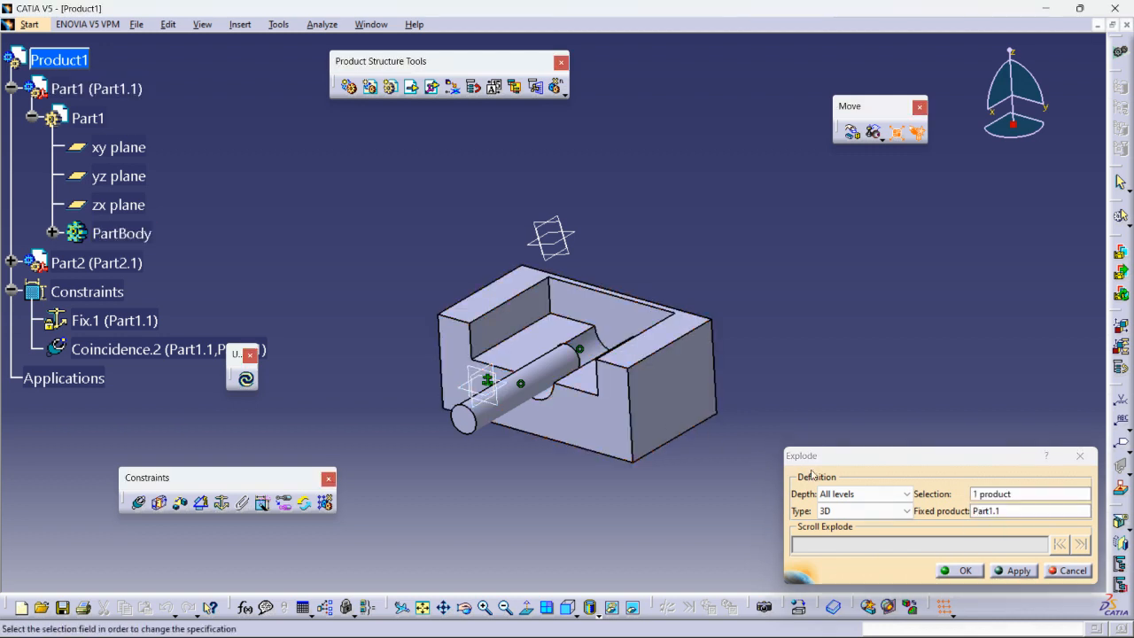
- Try the explode, answer the warnings, and end the attempt with the assembly unchanged
{"action": "left_click", "coordinate": [1009, 571]}
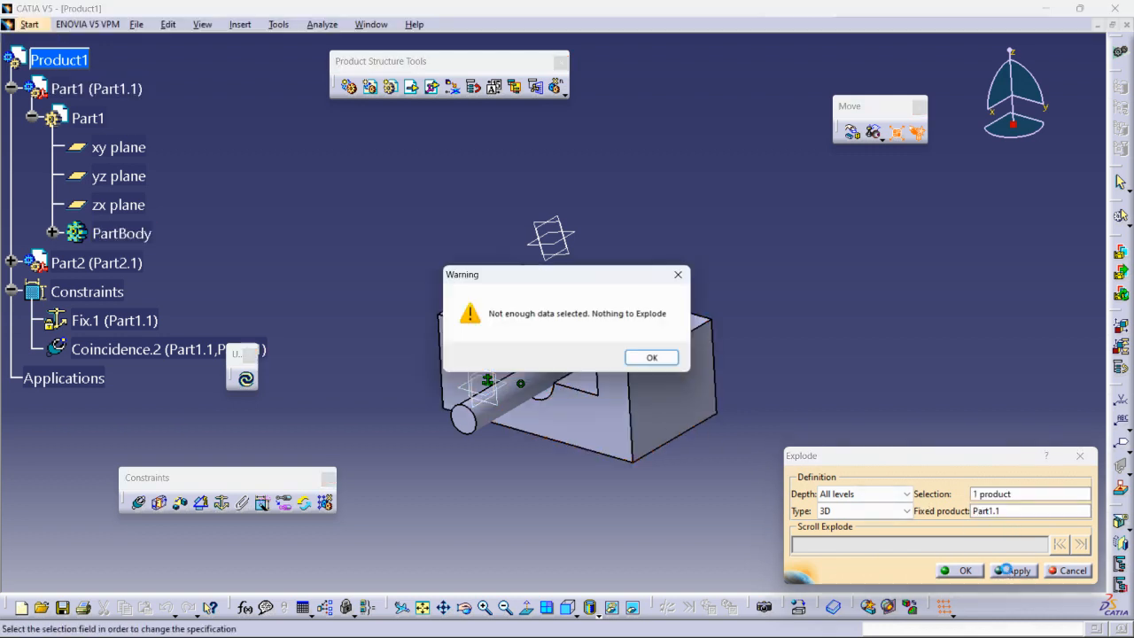
{"action": "left_click", "coordinate": [652, 358]}
{"action": "left_click", "coordinate": [959, 571]}
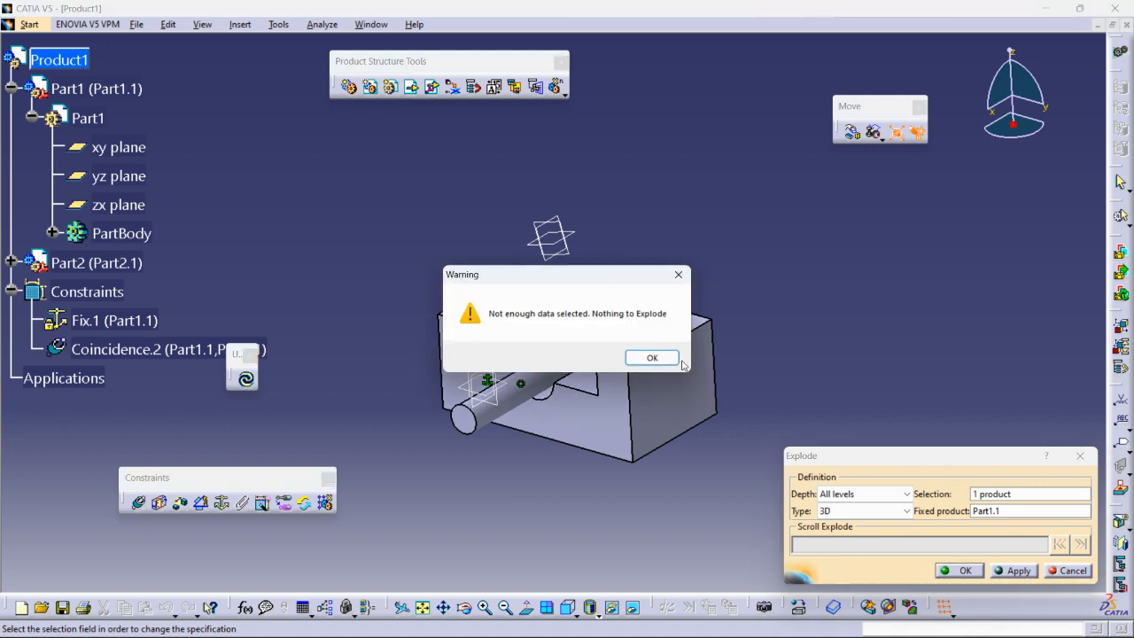
{"action": "left_click", "coordinate": [652, 358]}
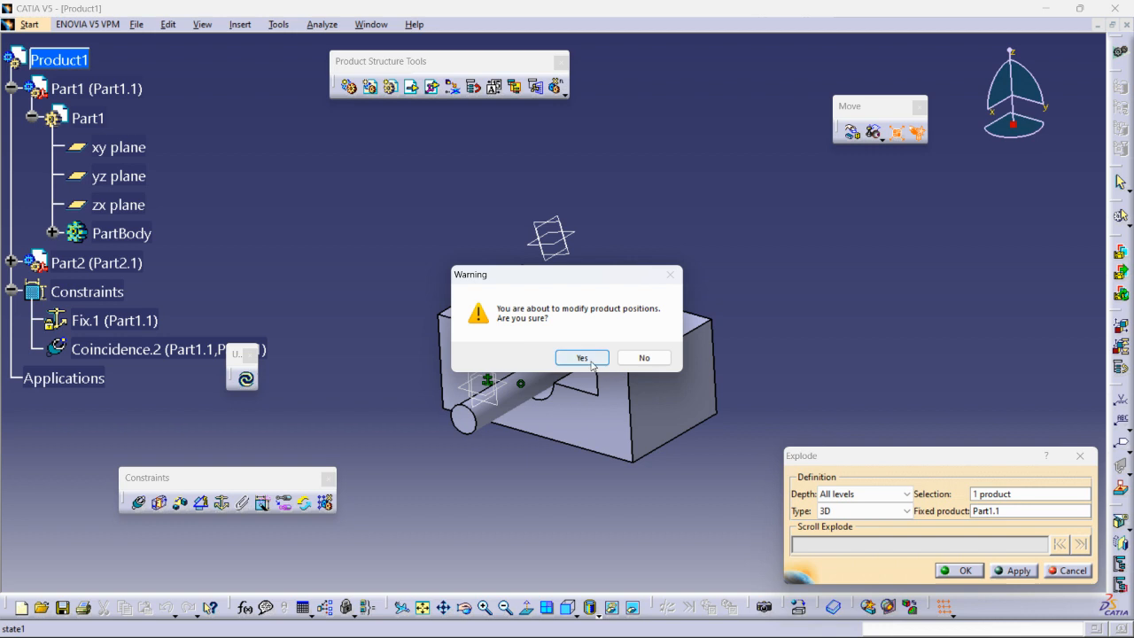
{"action": "left_click", "coordinate": [582, 357]}
{"action": "left_click", "coordinate": [635, 361]}
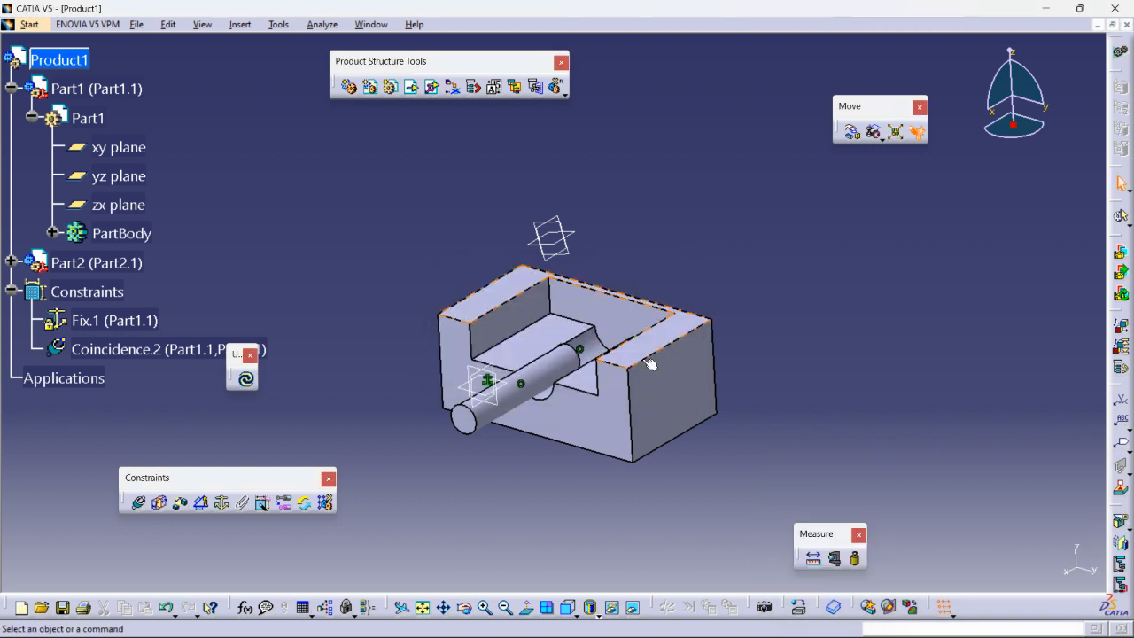
{"action": "middle_click_drag", "start_coordinate": [497, 345], "coordinate": [582, 287]}
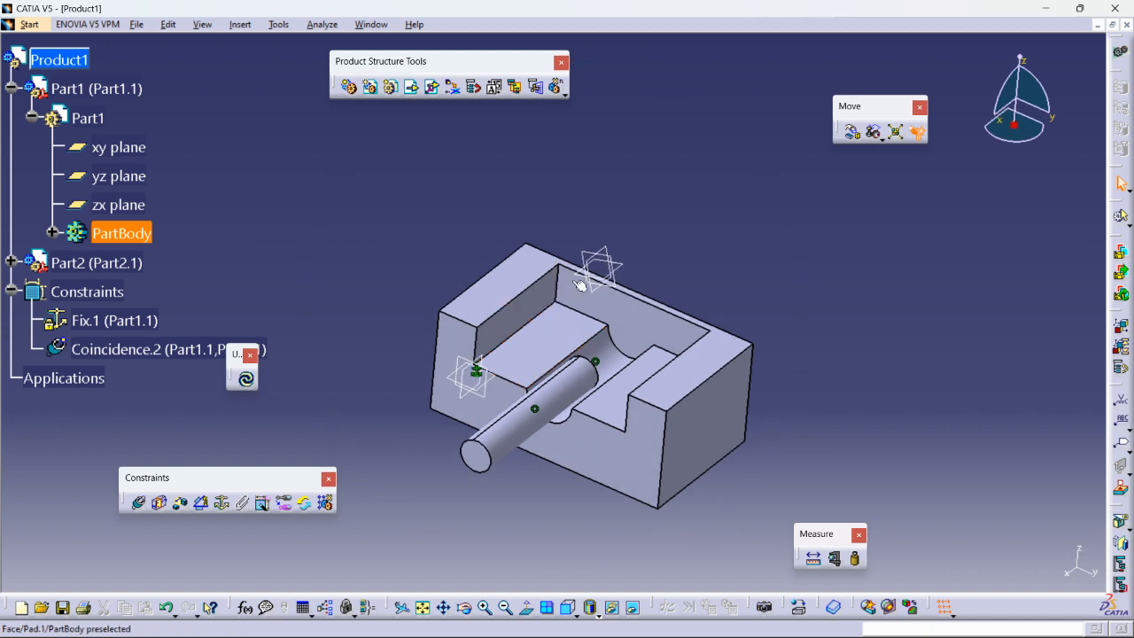
{"action": "left_click", "coordinate": [895, 134]}
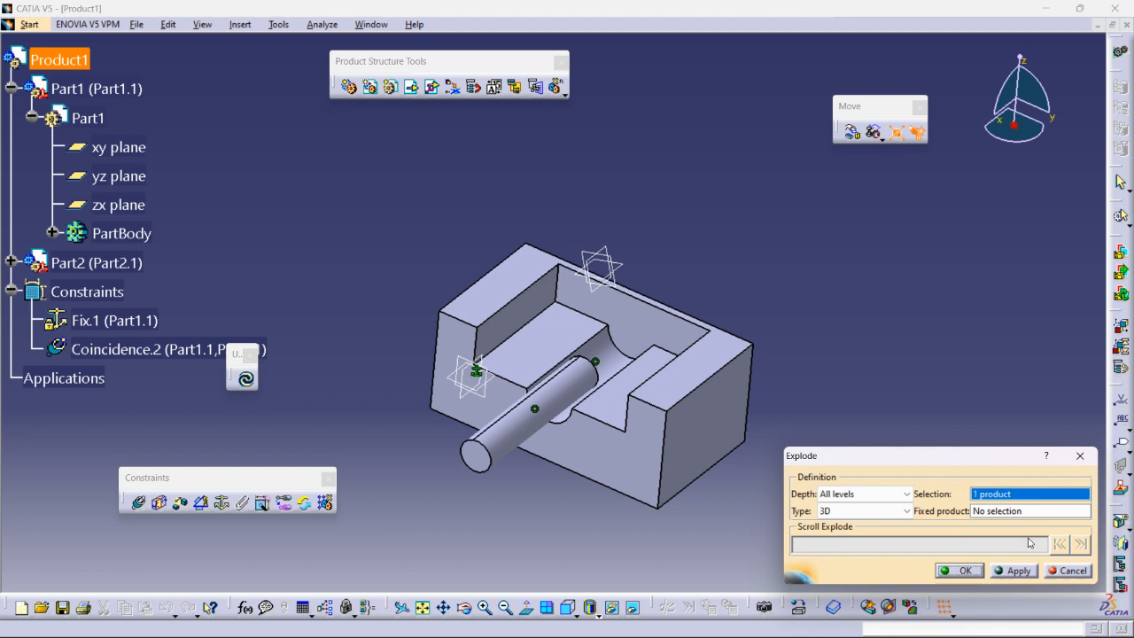
{"action": "left_click", "coordinate": [1015, 570]}
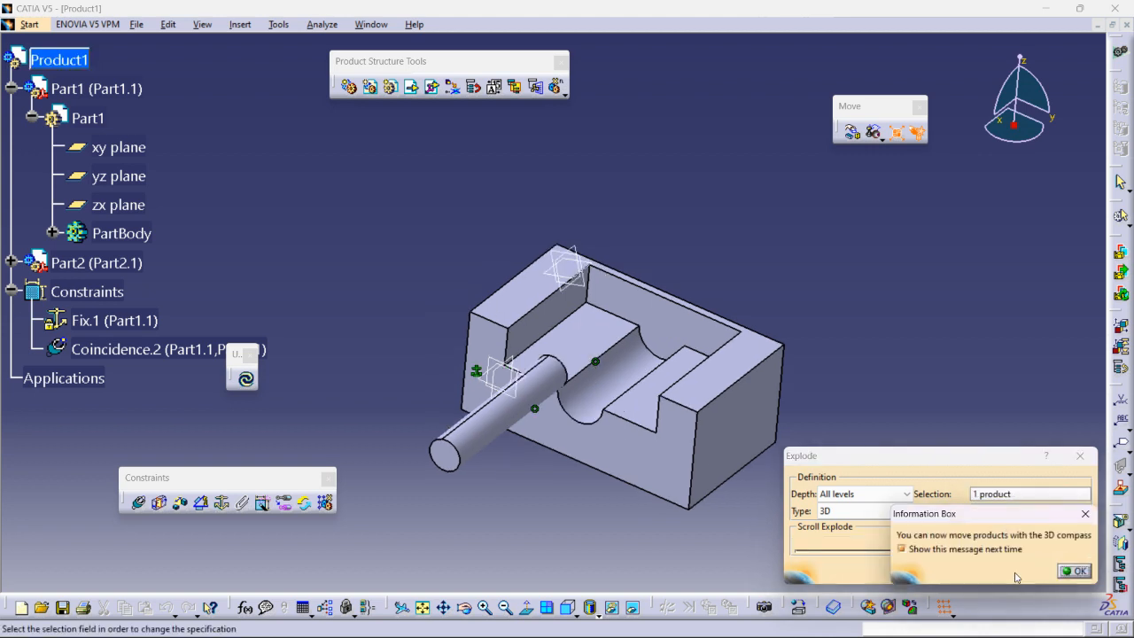
{"action": "left_click", "coordinate": [1074, 570]}
{"action": "left_click_drag", "start_coordinate": [1047, 550], "coordinate": [793, 558]}
{"action": "middle_click_drag", "start_coordinate": [610, 393], "coordinate": [608, 309]}
{"action": "left_click_drag", "start_coordinate": [836, 549], "coordinate": [746, 559]}
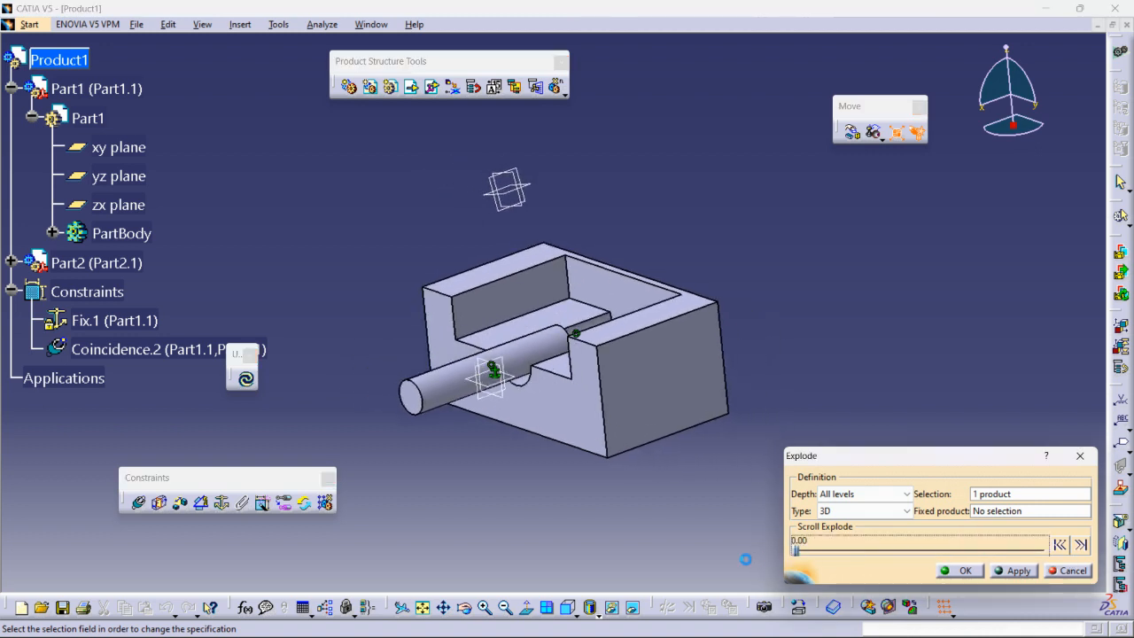
{"action": "left_click", "coordinate": [965, 570]}
{"action": "middle_click_drag", "start_coordinate": [597, 395], "coordinate": [693, 414]}
{"action": "scroll", "coordinate": [453, 392], "scroll_direction": "up", "scroll_amount": 1}
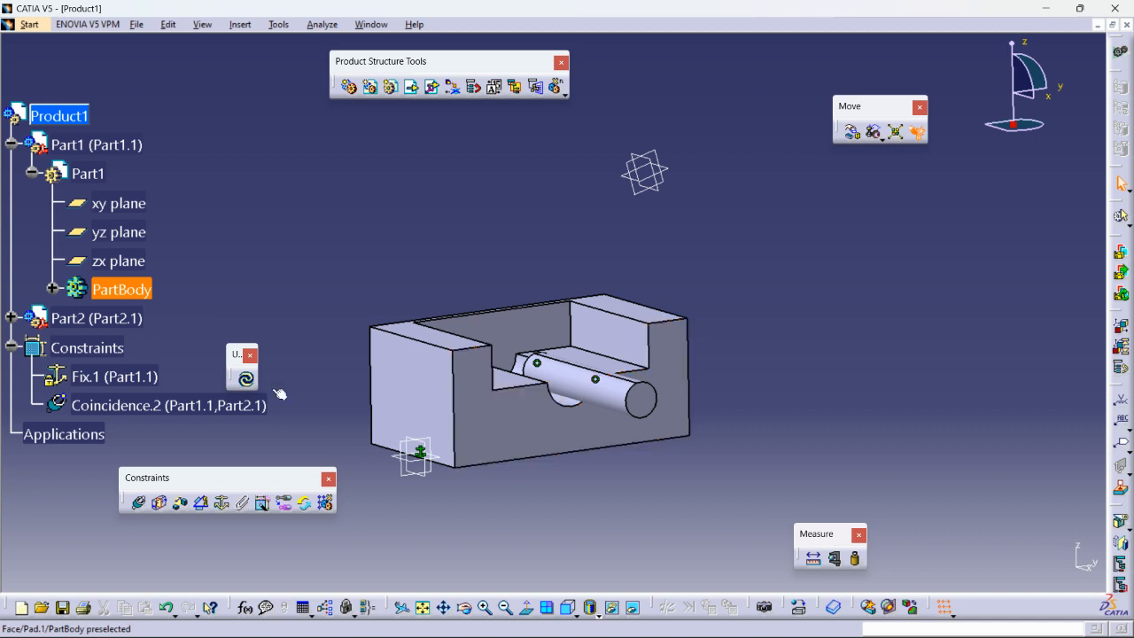
- Open Part1 in Part Design, float the Reference Elements toolbar, and start the Line command
{"action": "double_click", "coordinate": [87, 174]}
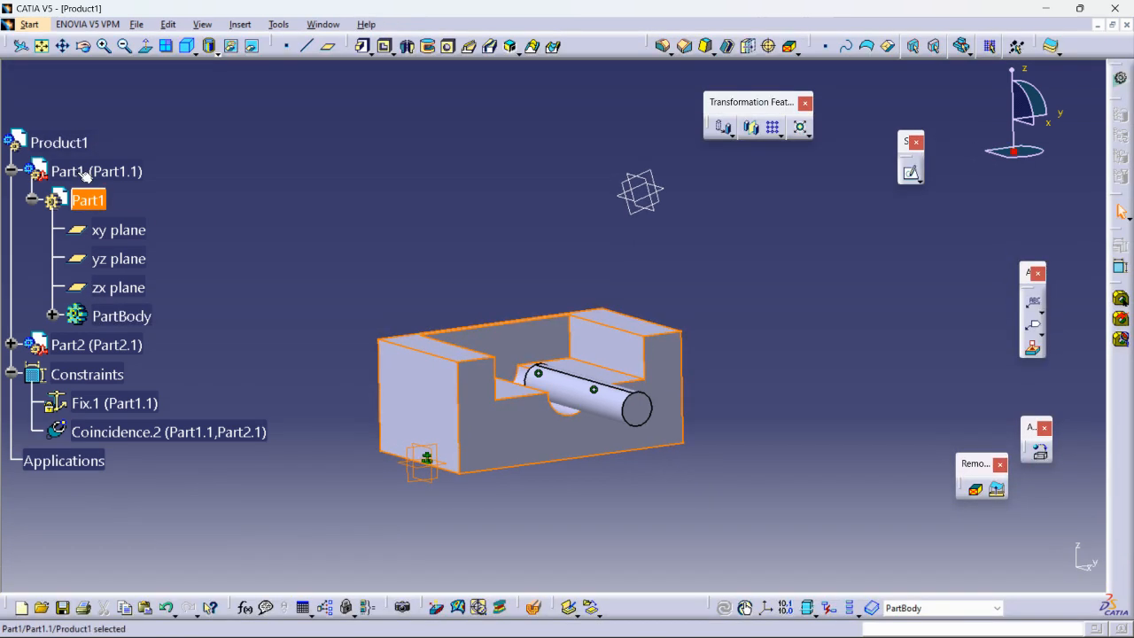
{"action": "left_click", "coordinate": [764, 284]}
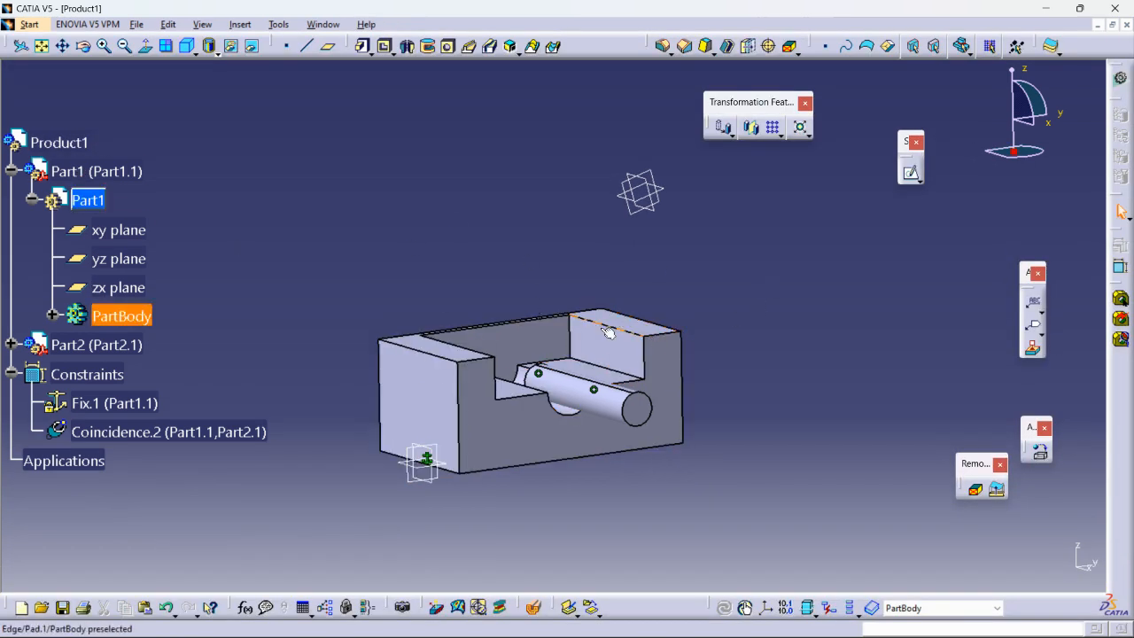
{"action": "left_click_drag", "start_coordinate": [280, 43], "coordinate": [479, 177]}
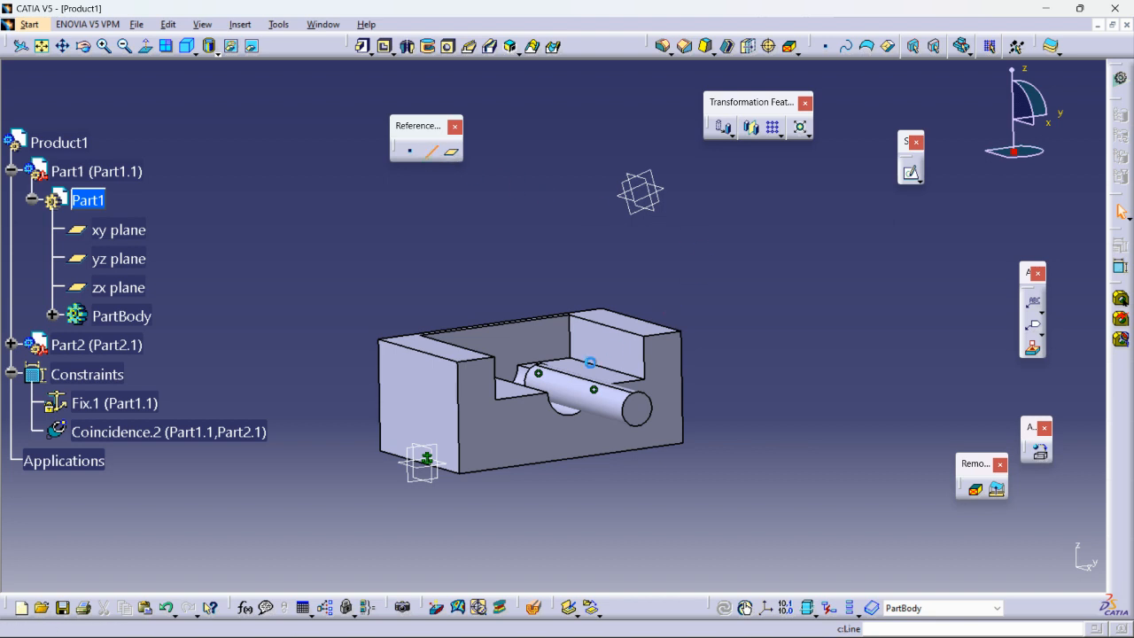
{"action": "key", "text": "Return"}
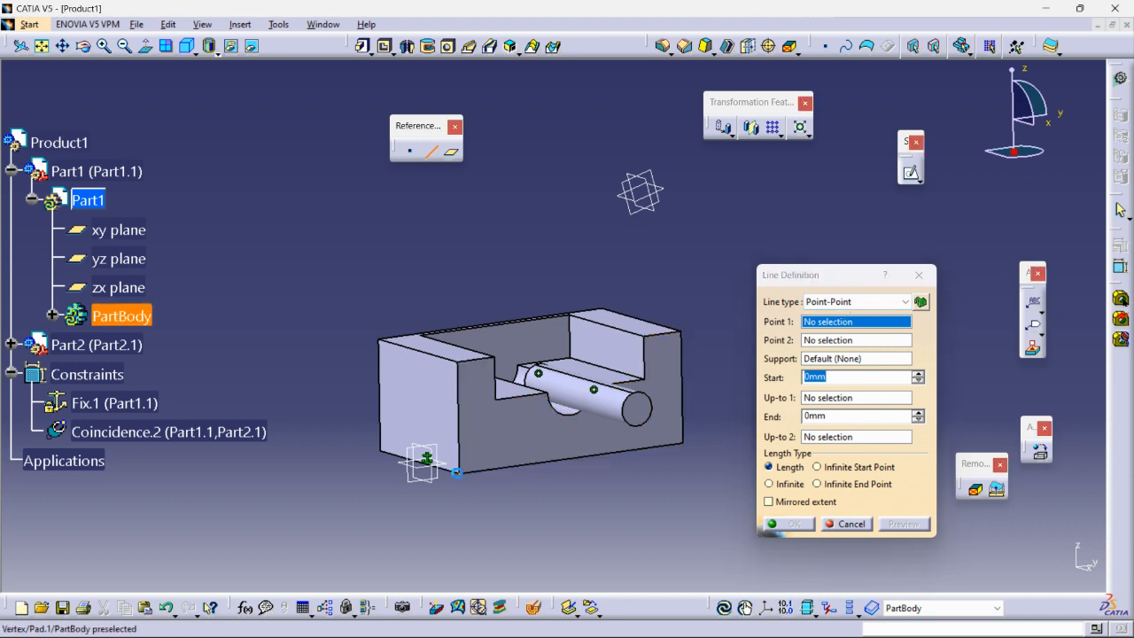
- Create a point-to-point line from the block's bottom to top corner, extended 41 and 58 mm
{"action": "left_click", "coordinate": [459, 470]}
{"action": "middle_click_drag", "start_coordinate": [567, 359], "coordinate": [569, 418]}
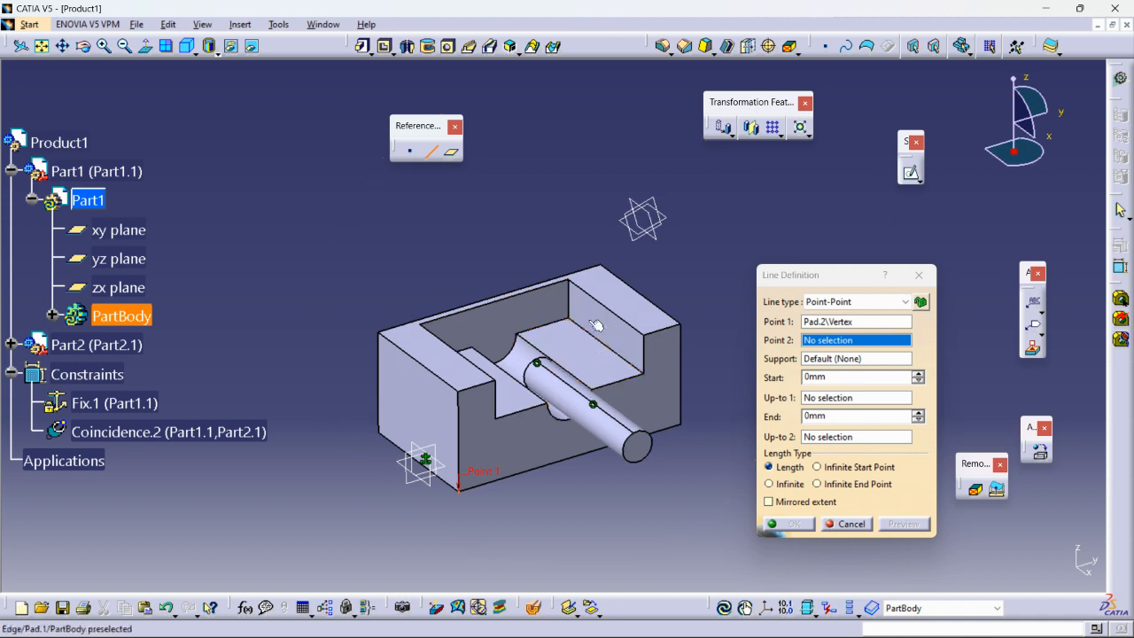
{"action": "left_click", "coordinate": [572, 282]}
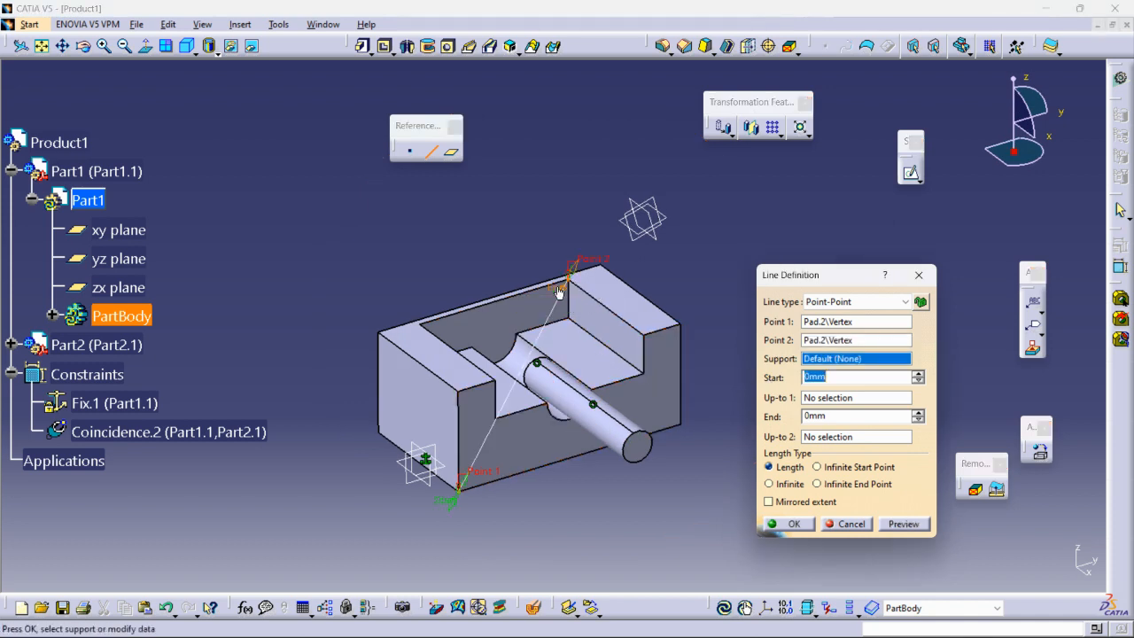
{"action": "left_click_drag", "start_coordinate": [558, 292], "coordinate": [609, 196]}
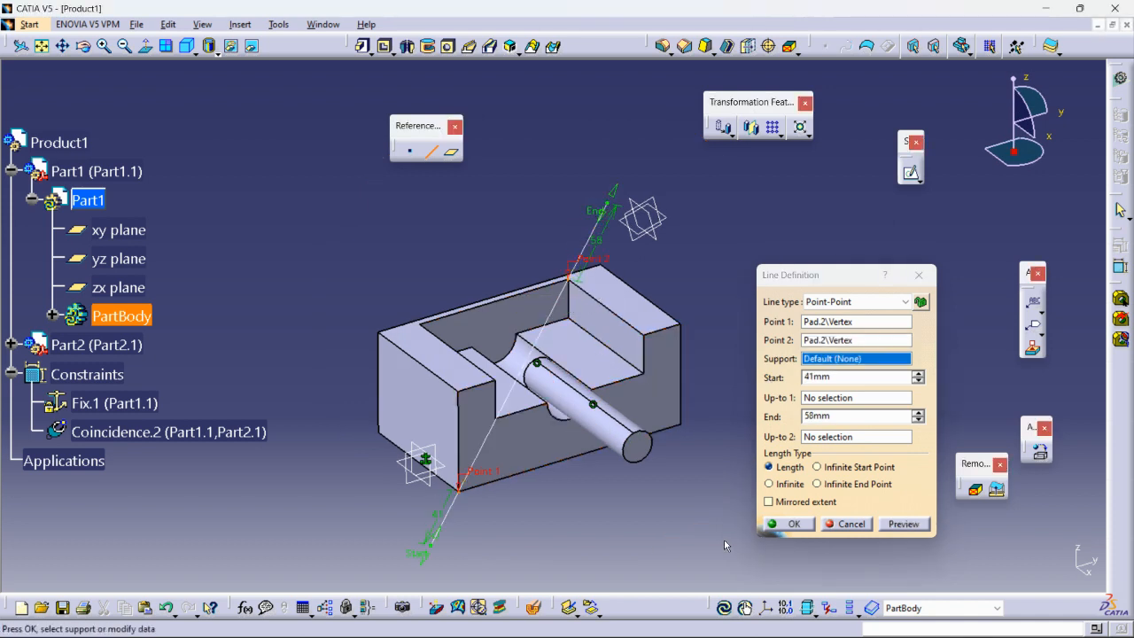
{"action": "left_click", "coordinate": [783, 523]}
{"action": "middle_click_drag", "start_coordinate": [602, 495], "coordinate": [670, 381]}
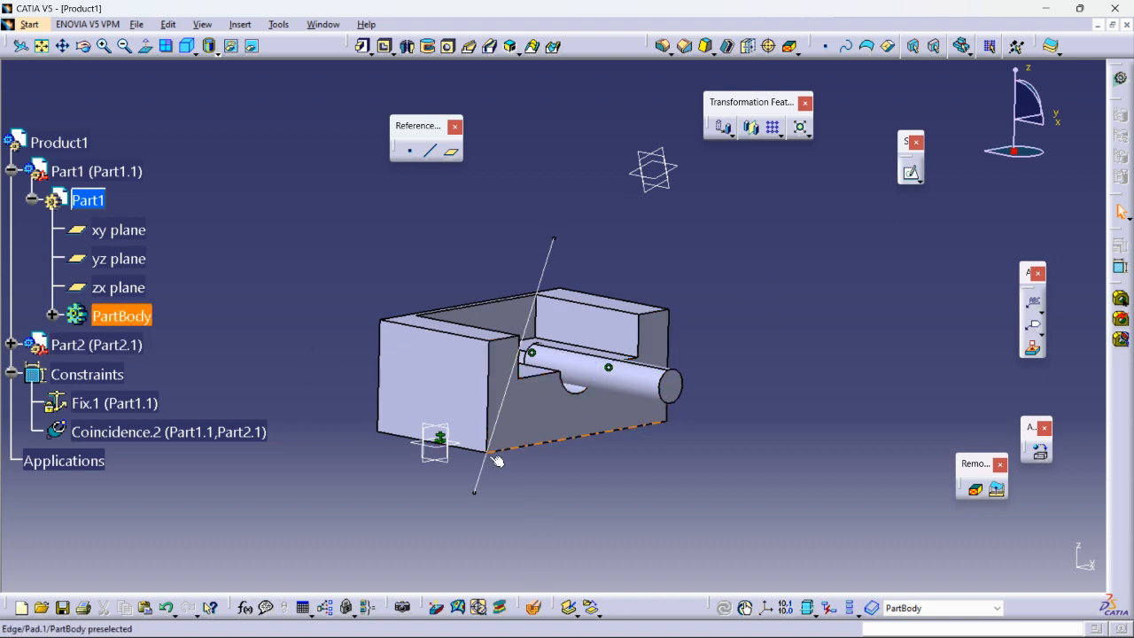
- Drag the cylinder out of the slot ignoring constraints, then update so it snaps back
{"action": "double_click", "coordinate": [58, 141]}
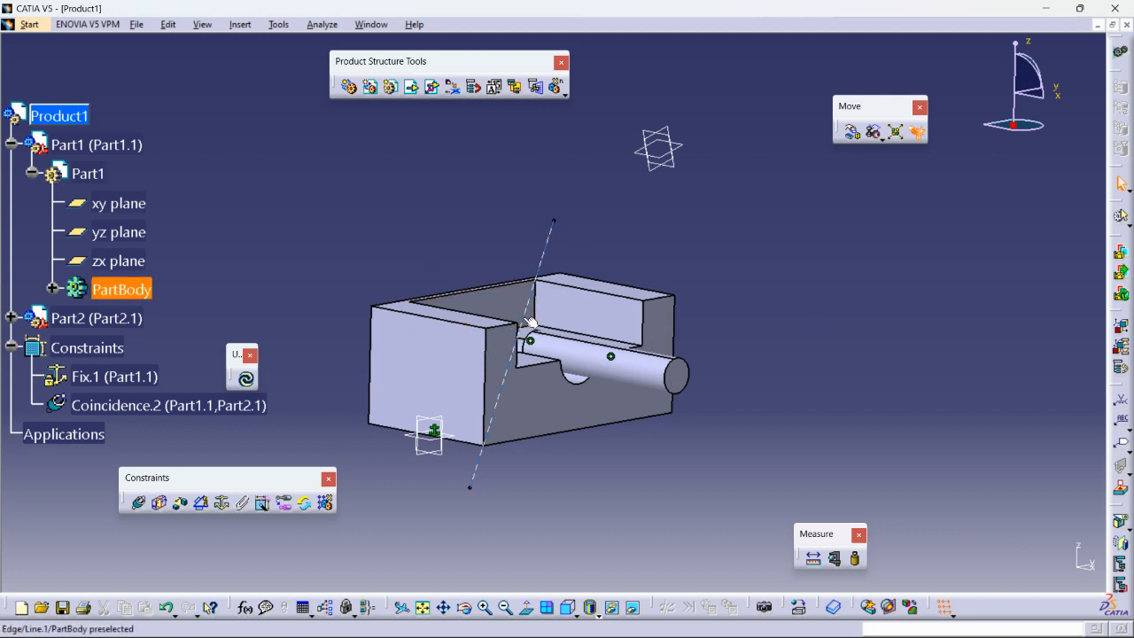
{"action": "left_click", "coordinate": [853, 133]}
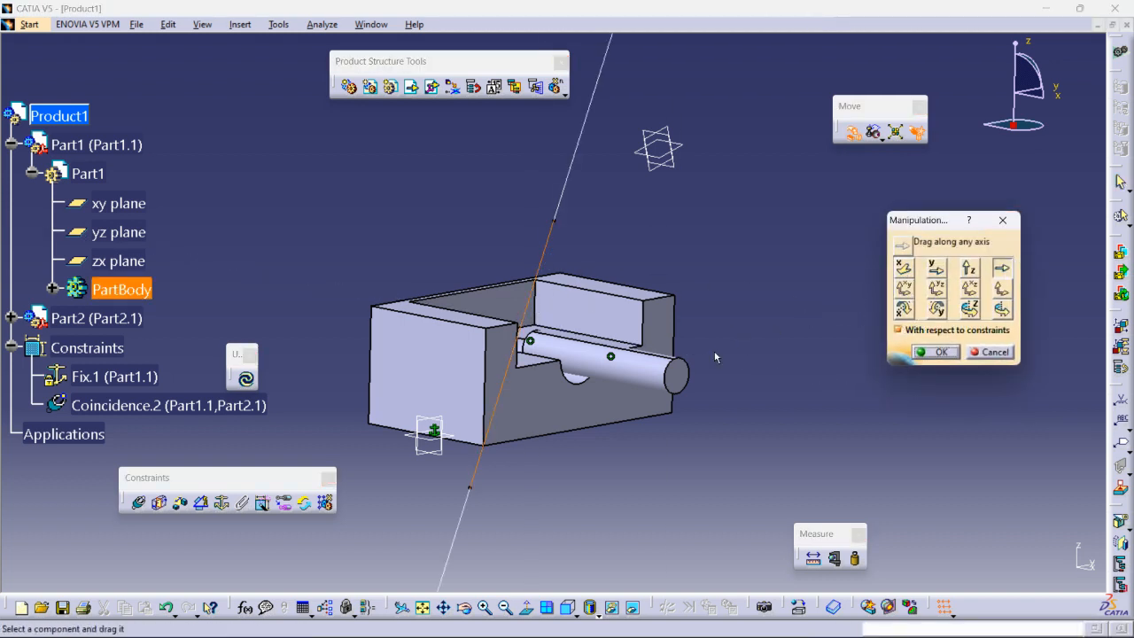
{"action": "left_click_drag", "start_coordinate": [680, 381], "coordinate": [654, 373]}
{"action": "left_click", "coordinate": [898, 330]}
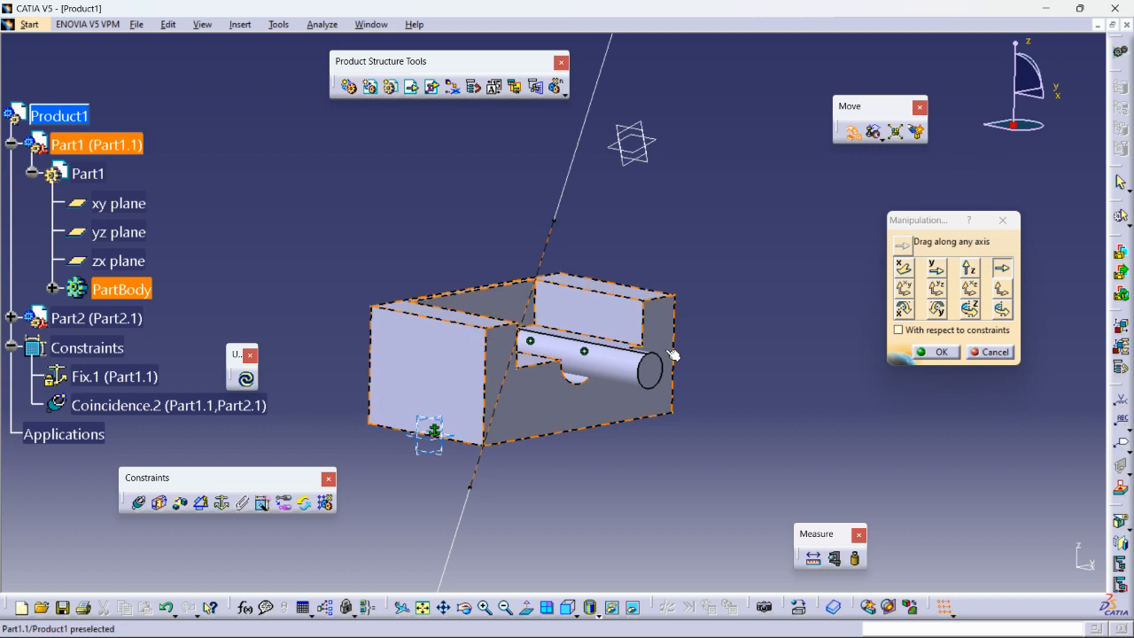
{"action": "left_click_drag", "start_coordinate": [660, 372], "coordinate": [704, 271]}
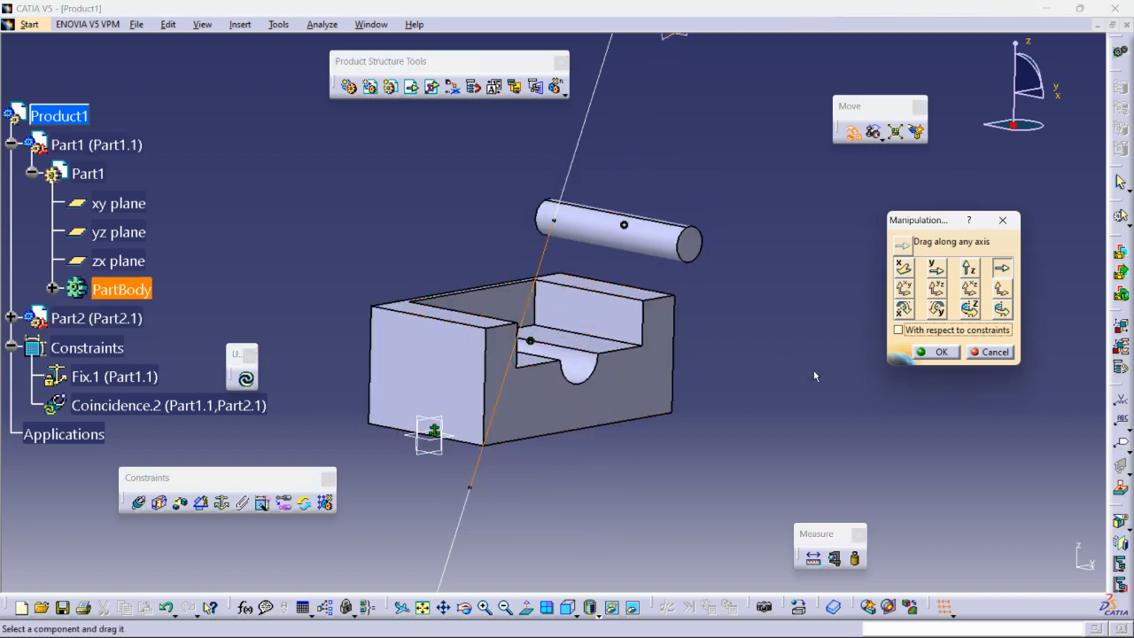
{"action": "left_click", "coordinate": [938, 352]}
{"action": "left_click", "coordinate": [245, 378]}
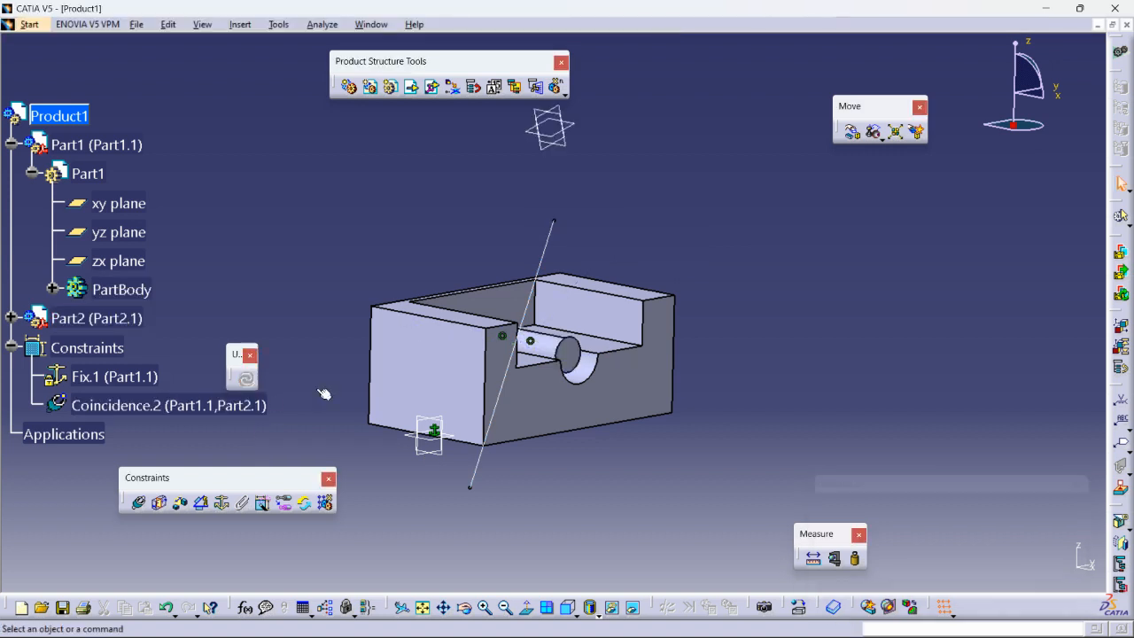
- Add Coincidence.3 between the shaft's end face and the block's front face, then update
{"action": "left_click", "coordinate": [11, 145]}
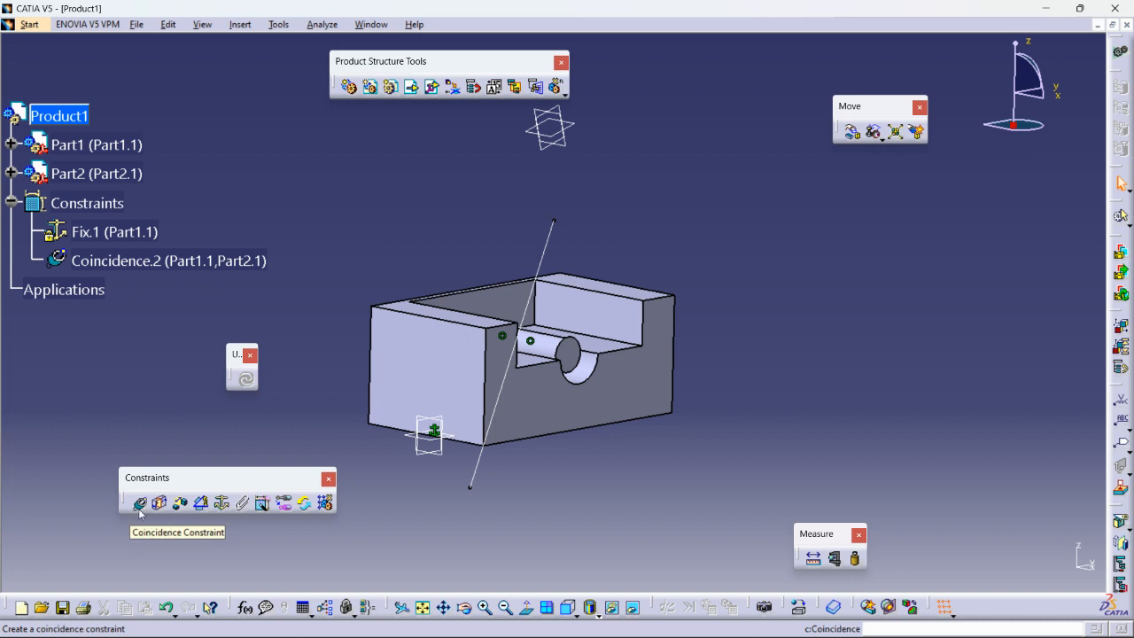
{"action": "middle_click_drag", "start_coordinate": [577, 440], "coordinate": [637, 403]}
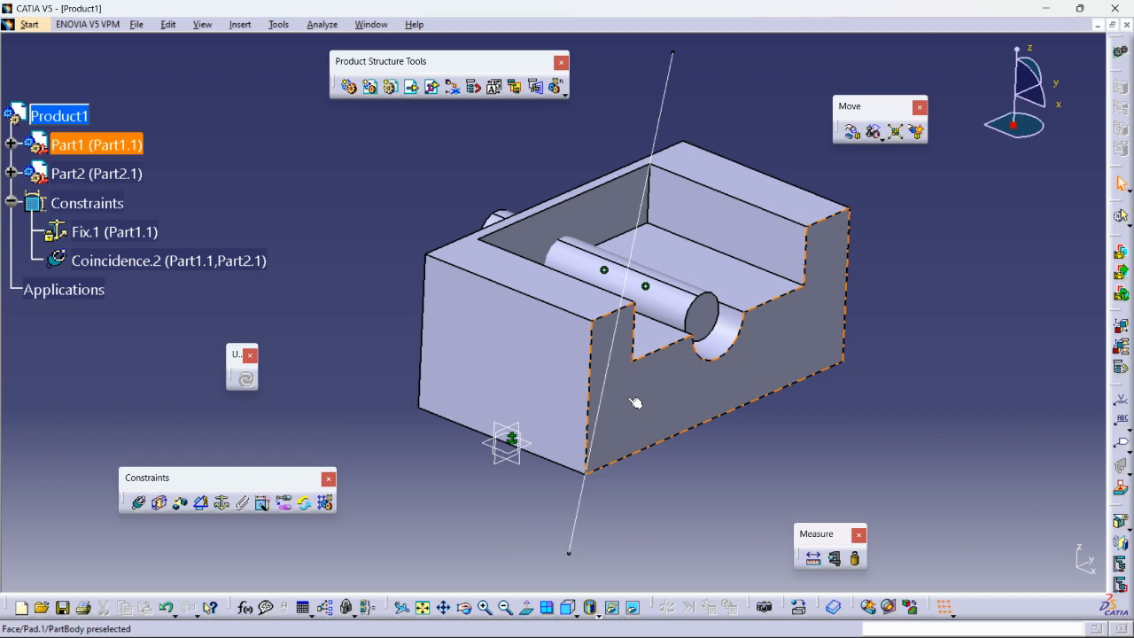
{"action": "left_click", "coordinate": [137, 507]}
{"action": "middle_click_drag", "start_coordinate": [622, 425], "coordinate": [461, 350]}
{"action": "left_click", "coordinate": [613, 269]}
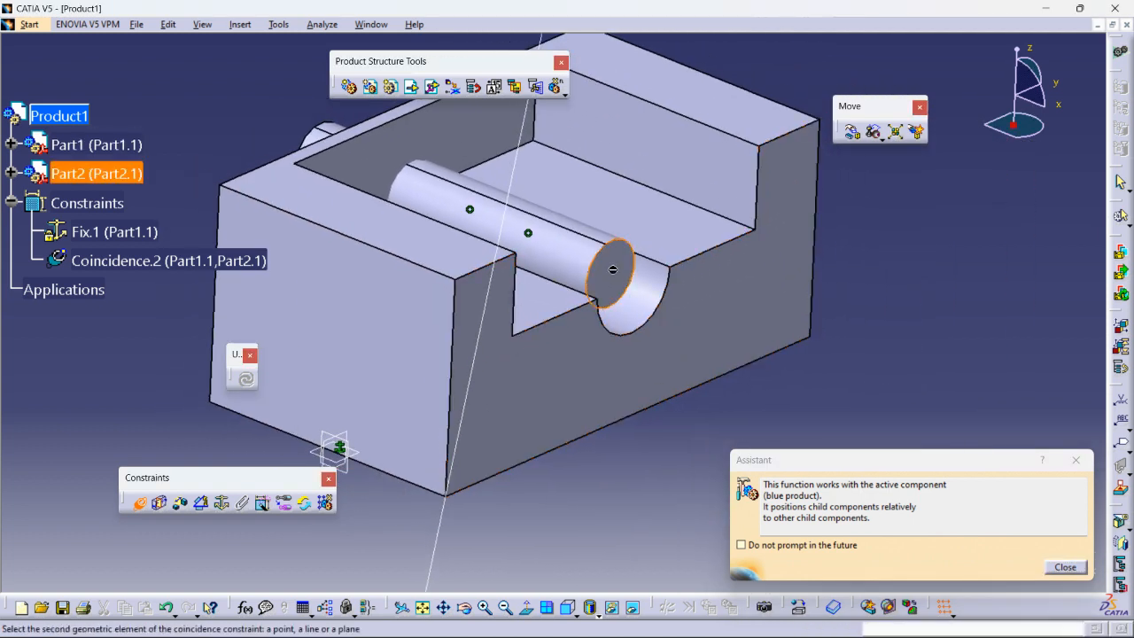
{"action": "left_click", "coordinate": [671, 339]}
{"action": "middle_click_drag", "start_coordinate": [644, 415], "coordinate": [516, 369]}
{"action": "left_click", "coordinate": [1008, 572]}
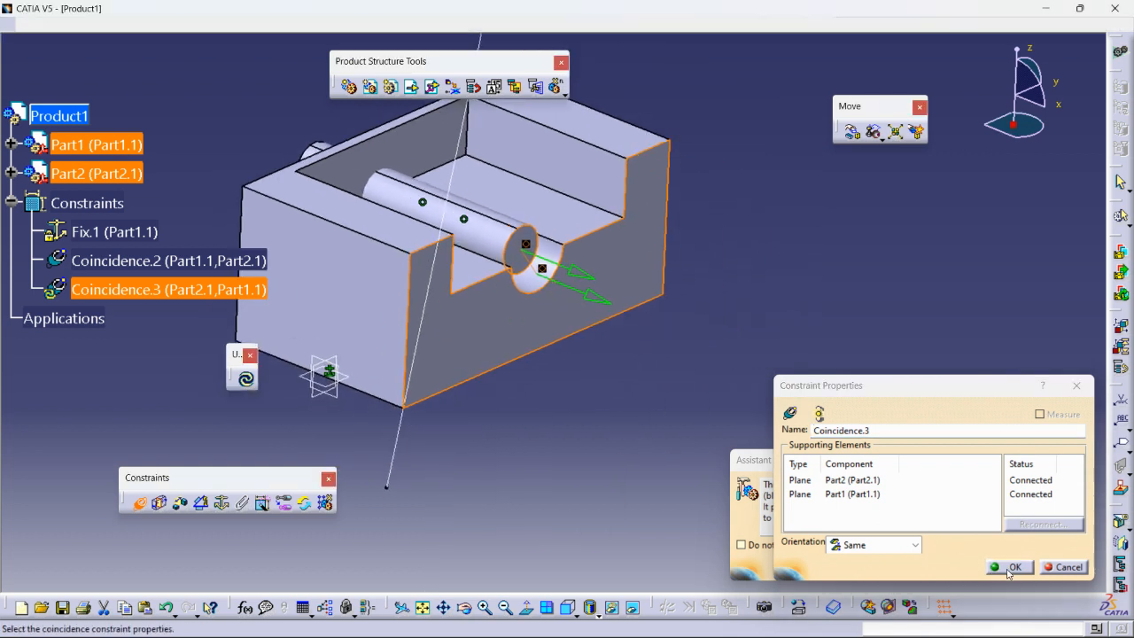
{"action": "left_click", "coordinate": [246, 379]}
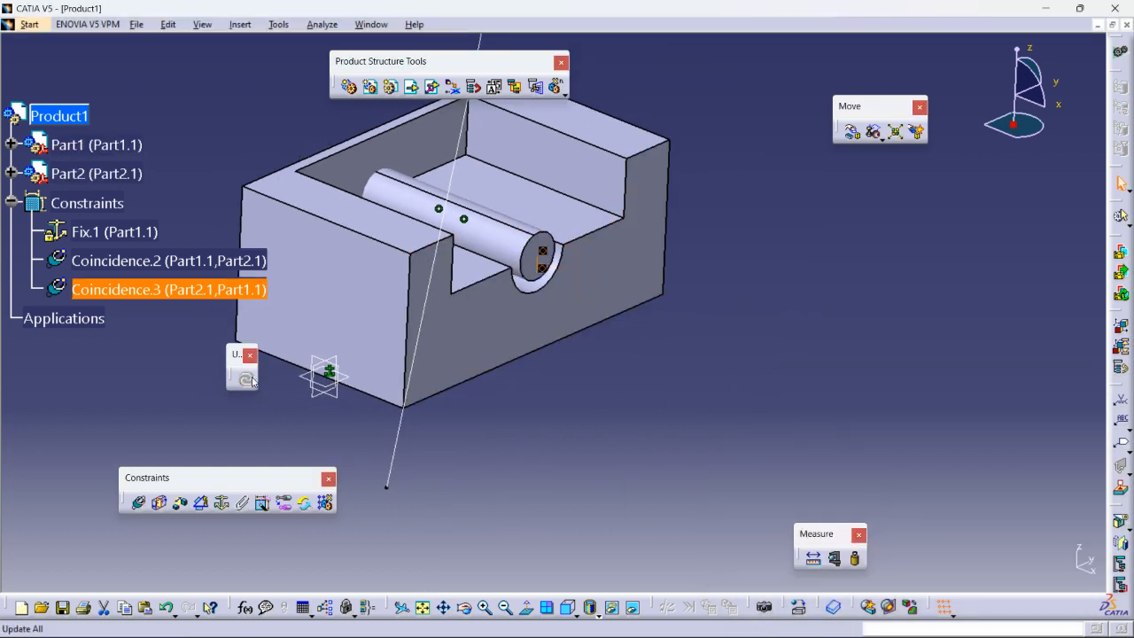
{"action": "middle_click_drag", "start_coordinate": [602, 461], "coordinate": [529, 403]}
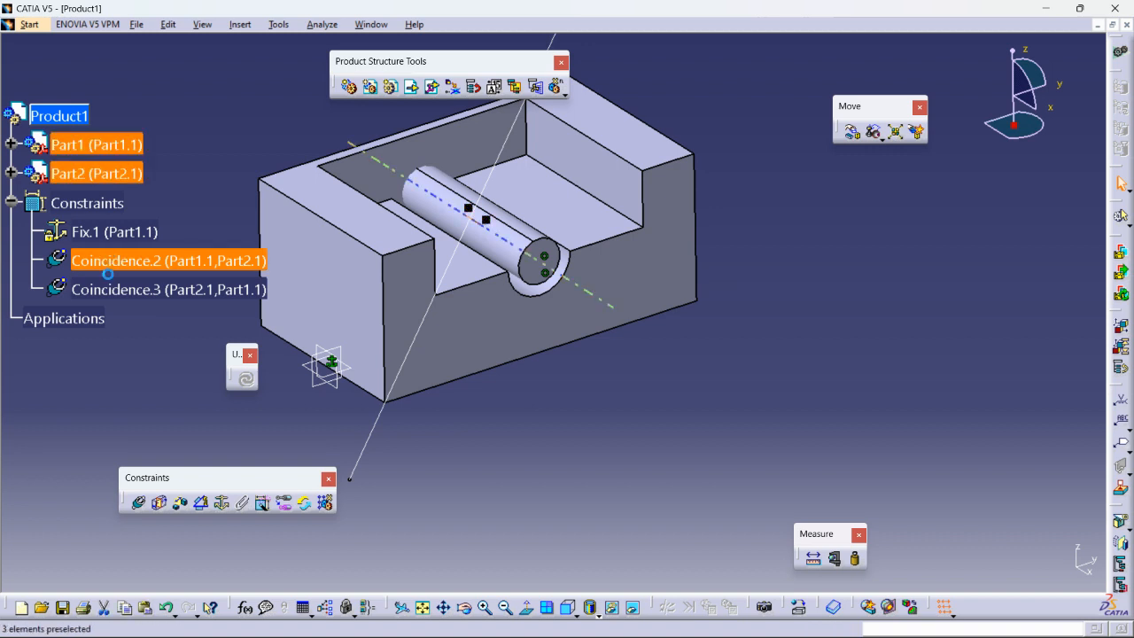
- Delete Coincidence.2 and Coincidence.3, then drag the cylinder up and clear of the block
{"action": "right_click", "coordinate": [105, 290]}
{"action": "left_click", "coordinate": [127, 468]}
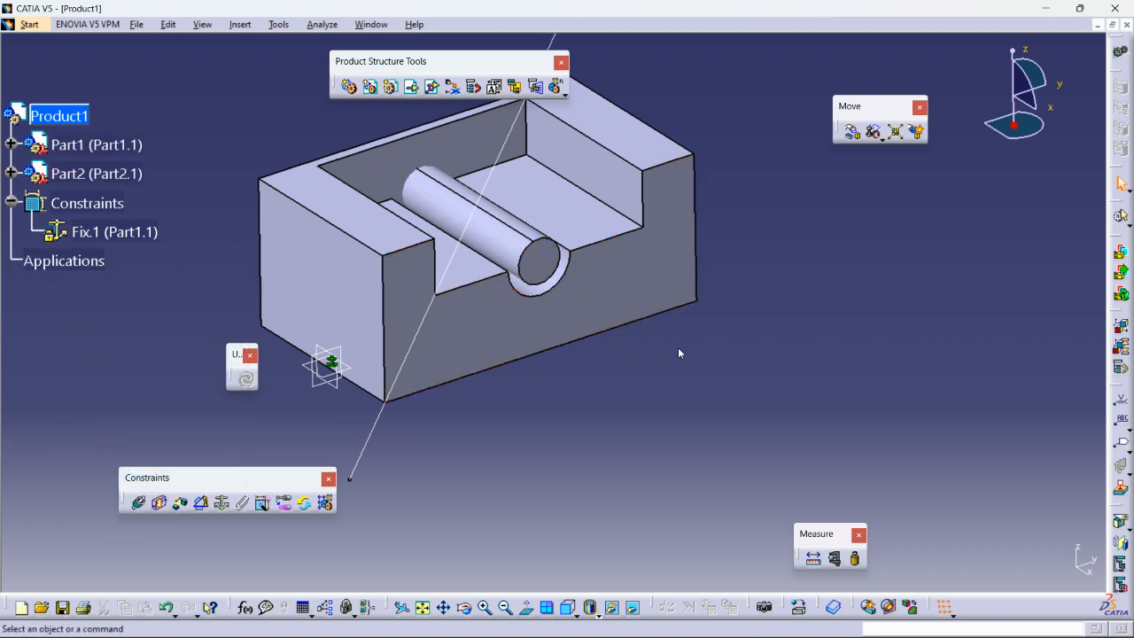
{"action": "middle_click_drag", "start_coordinate": [664, 373], "coordinate": [662, 382]}
{"action": "middle_click_drag", "start_coordinate": [635, 333], "coordinate": [714, 378]}
{"action": "left_click_drag", "start_coordinate": [1014, 131], "coordinate": [964, 160]}
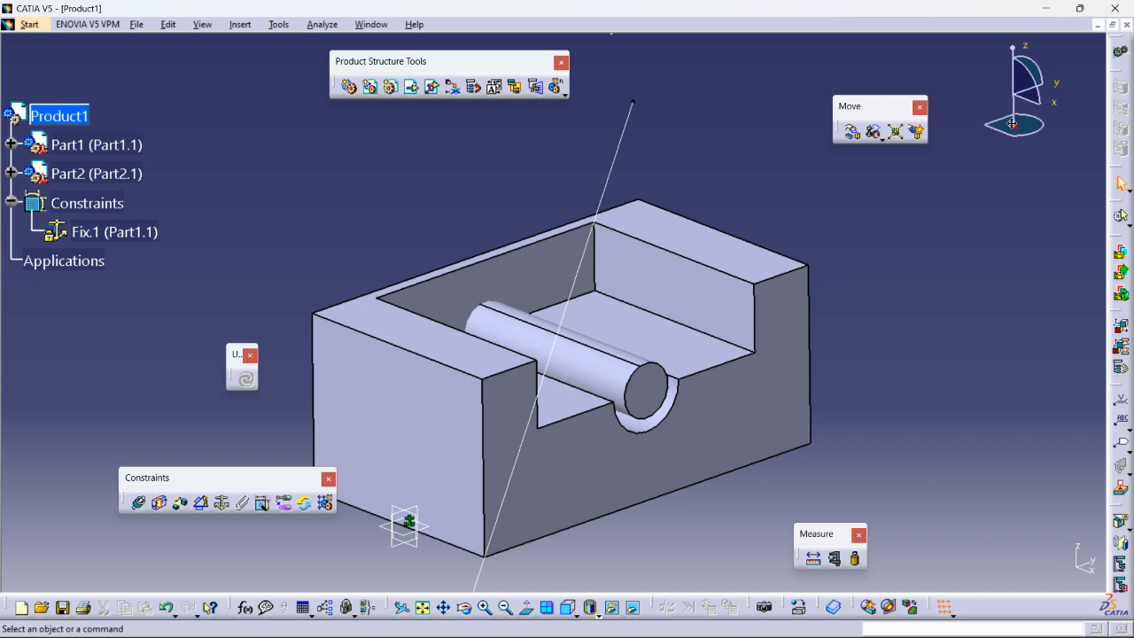
{"action": "left_click_drag", "start_coordinate": [1012, 123], "coordinate": [910, 221]}
{"action": "left_click_drag", "start_coordinate": [644, 394], "coordinate": [1012, 124]}
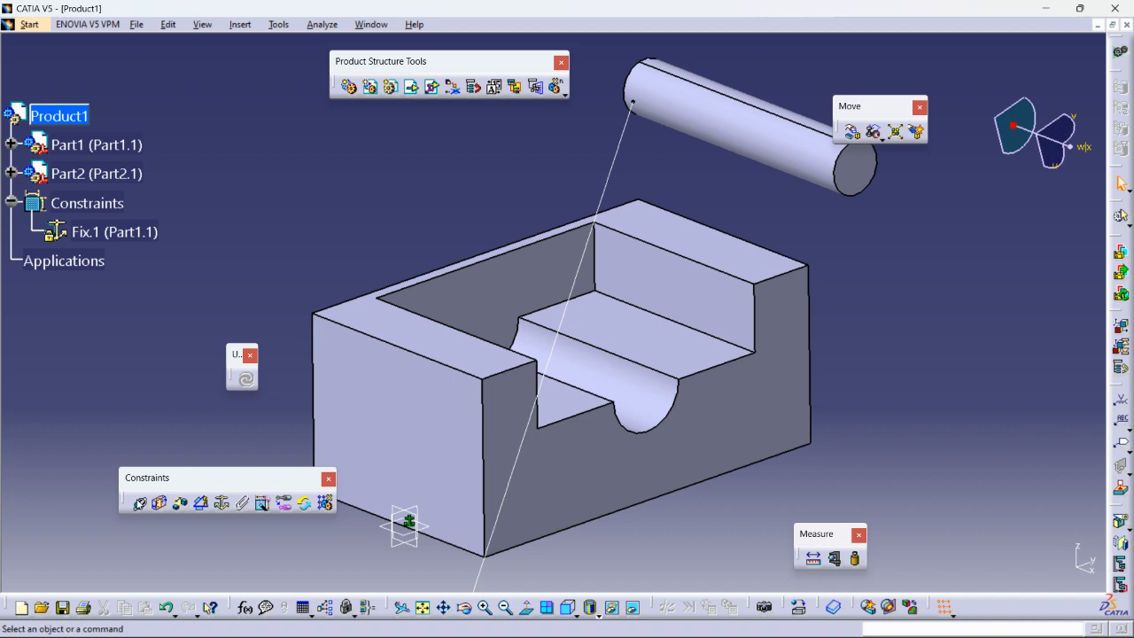
- Align the cylinder's axis with the block hole's axis and update so it enters the slot
{"action": "left_click", "coordinate": [139, 503]}
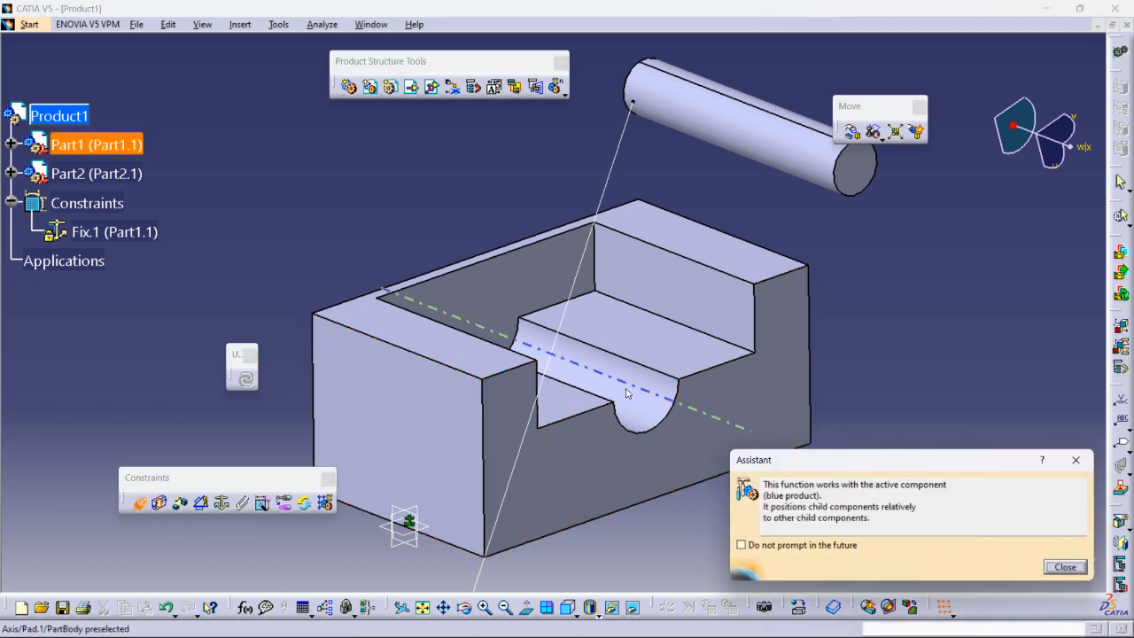
{"action": "left_click", "coordinate": [603, 372]}
{"action": "left_click", "coordinate": [755, 131]}
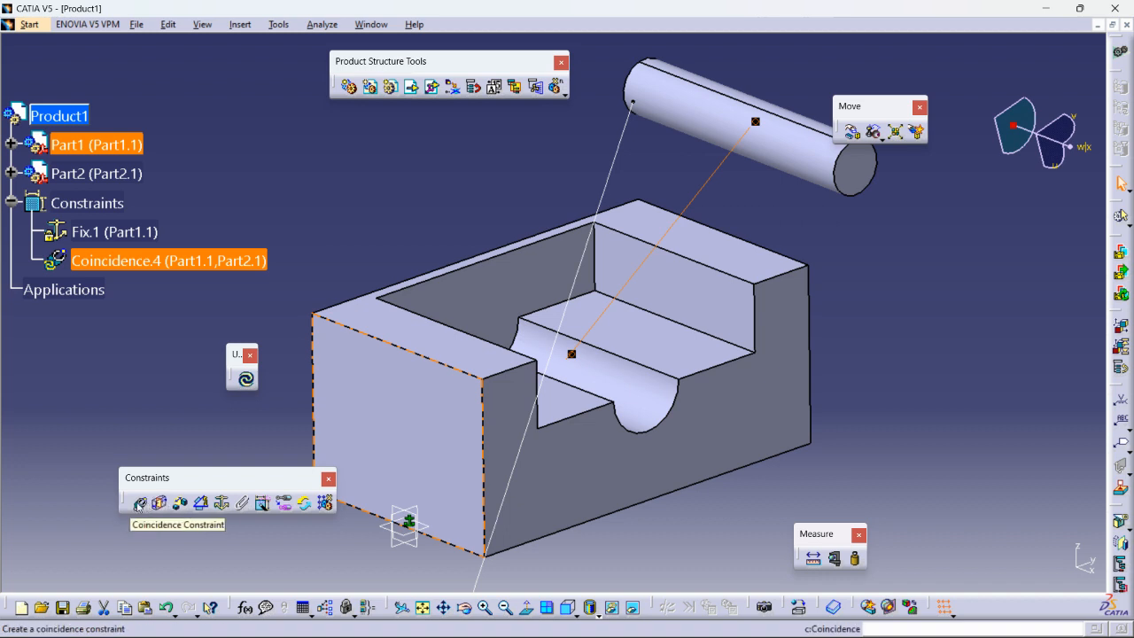
{"action": "middle_click_drag", "start_coordinate": [430, 375], "coordinate": [594, 406]}
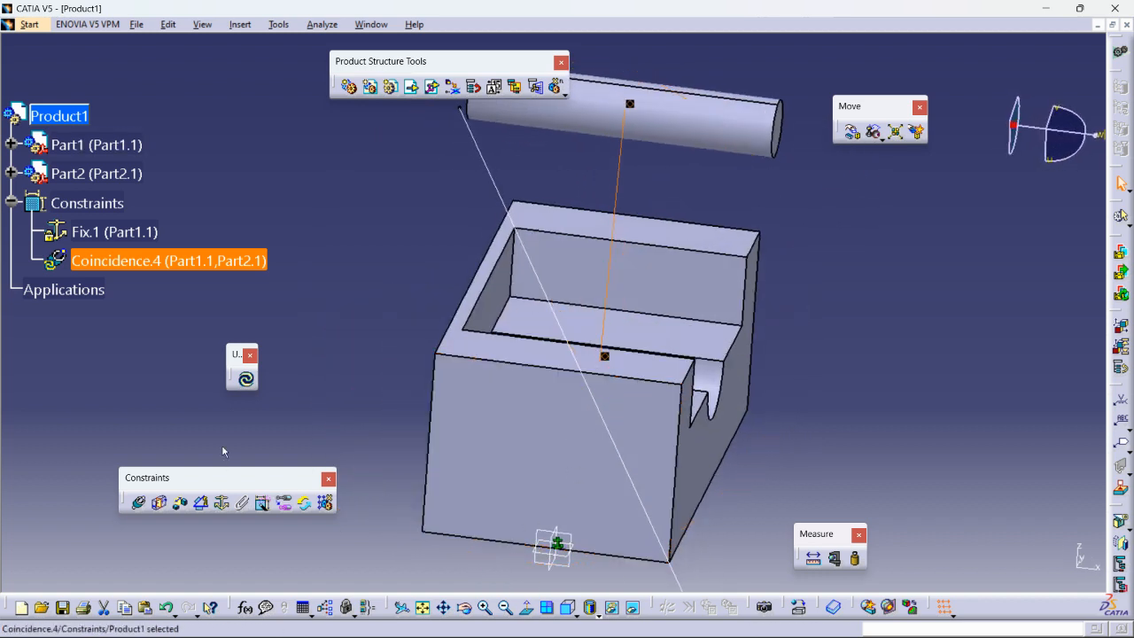
{"action": "left_click", "coordinate": [242, 379]}
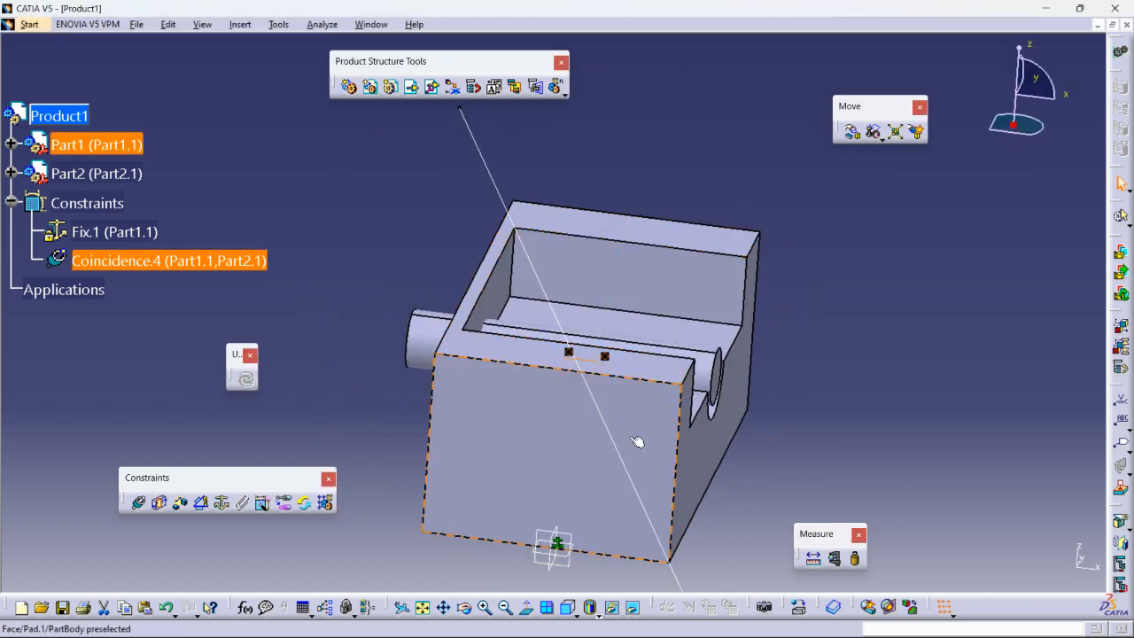
- Make the slot's inner wall coincide with the cylinder's end face (Coincidence.5) and update
{"action": "middle_click_drag", "start_coordinate": [629, 436], "coordinate": [443, 440]}
{"action": "middle_click_drag", "start_coordinate": [537, 458], "coordinate": [516, 322]}
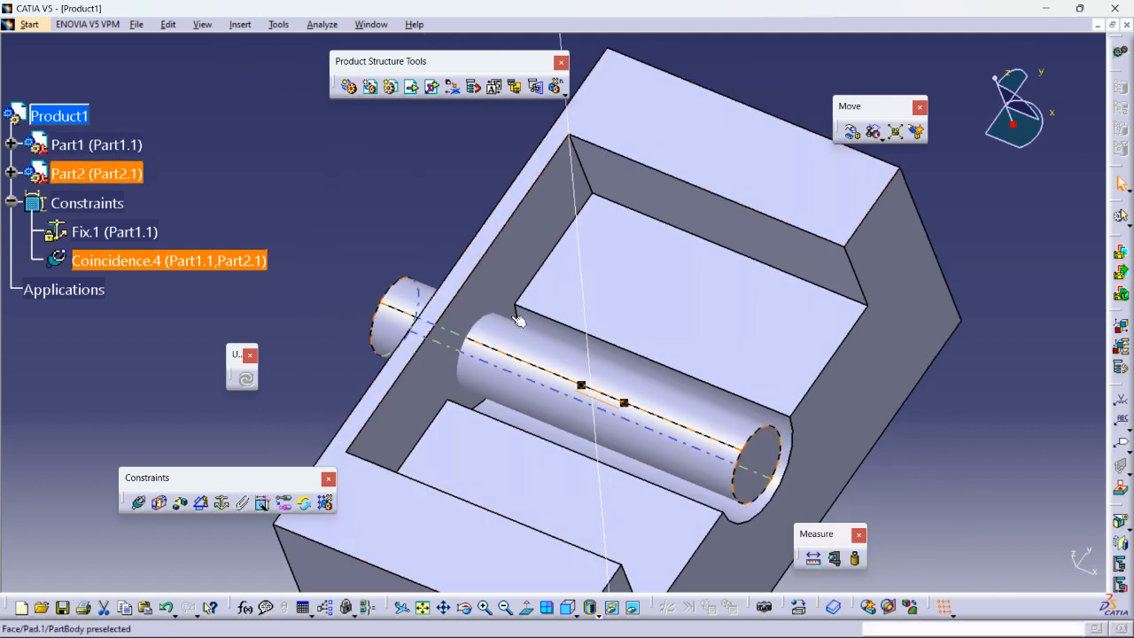
{"action": "left_click", "coordinate": [139, 503]}
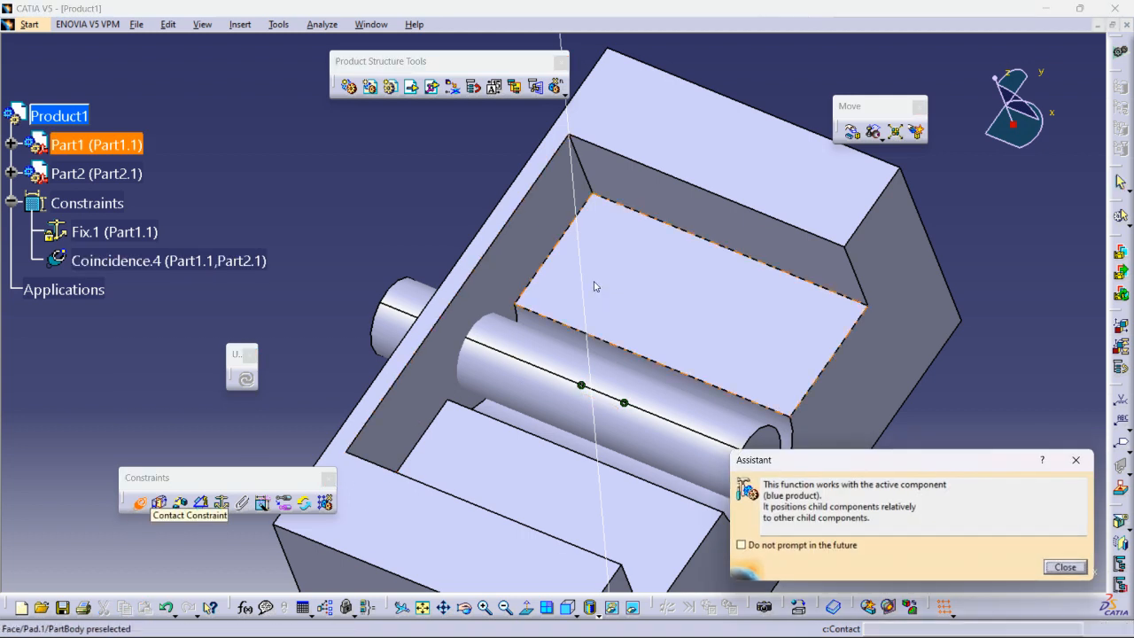
{"action": "left_click", "coordinate": [512, 263]}
{"action": "middle_click_drag", "start_coordinate": [413, 379], "coordinate": [709, 328]}
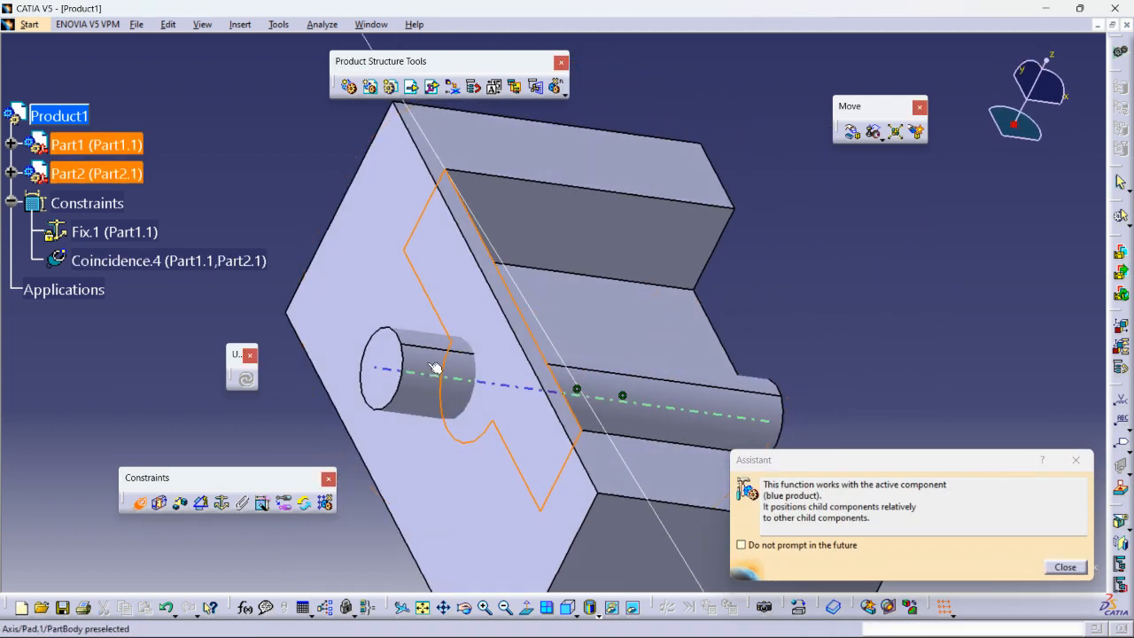
{"action": "left_click", "coordinate": [384, 388]}
{"action": "middle_click_drag", "start_coordinate": [383, 388], "coordinate": [417, 390]}
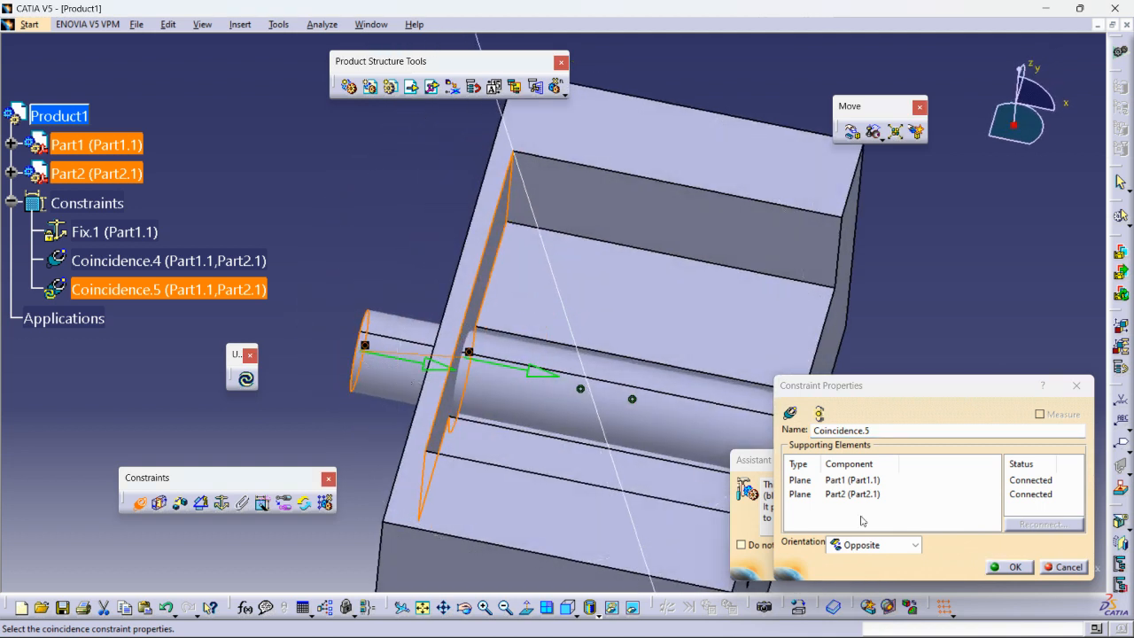
{"action": "left_click", "coordinate": [1005, 572]}
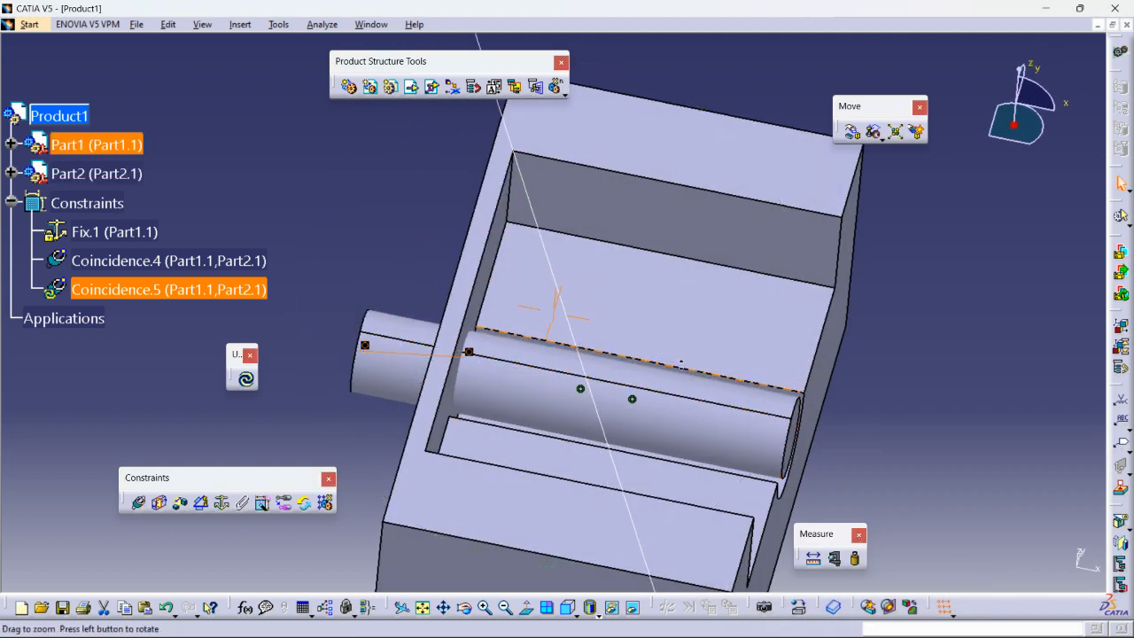
{"action": "middle_click_drag", "start_coordinate": [681, 365], "coordinate": [612, 430]}
{"action": "left_click", "coordinate": [248, 379]}
{"action": "middle_click_drag", "start_coordinate": [495, 399], "coordinate": [453, 296]}
{"action": "left_click", "coordinate": [419, 348]}
{"action": "left_click", "coordinate": [176, 293]}
- Delete Coincidence.5 and slide the cylinder partway back out along the groove
{"action": "right_click", "coordinate": [176, 292]}
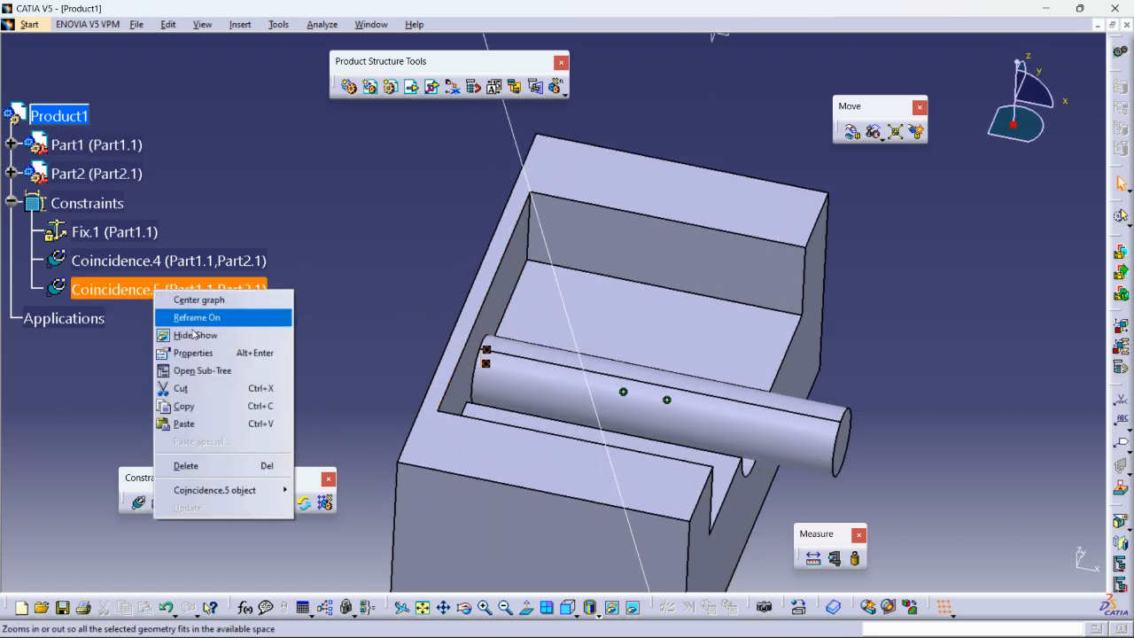
{"action": "left_click", "coordinate": [191, 466]}
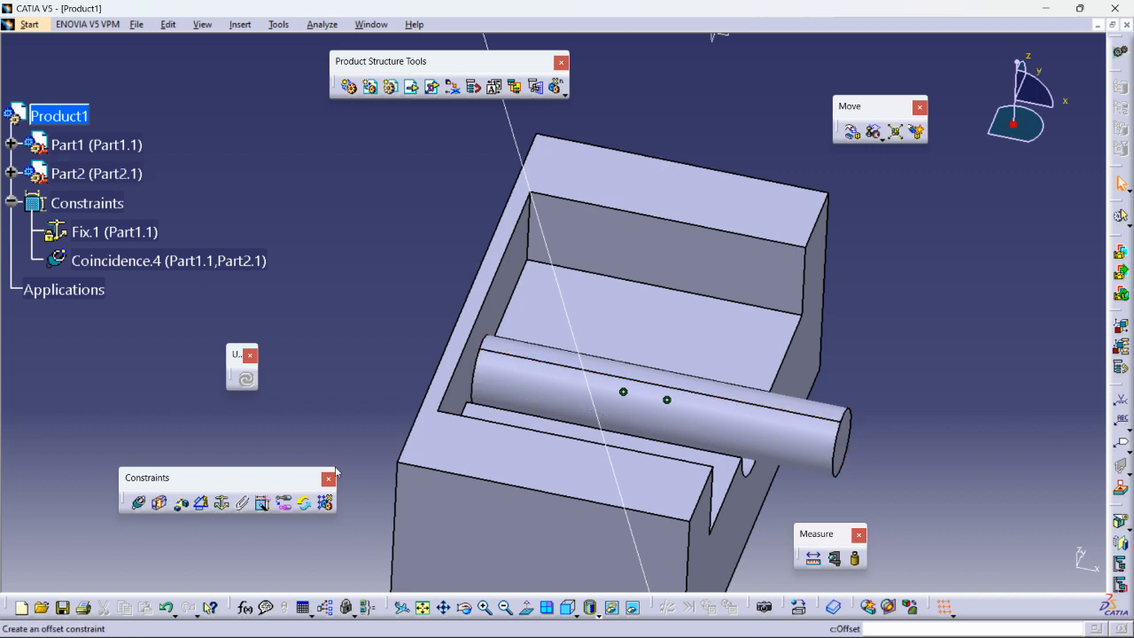
{"action": "left_click_drag", "start_coordinate": [1014, 125], "coordinate": [1041, 227]}
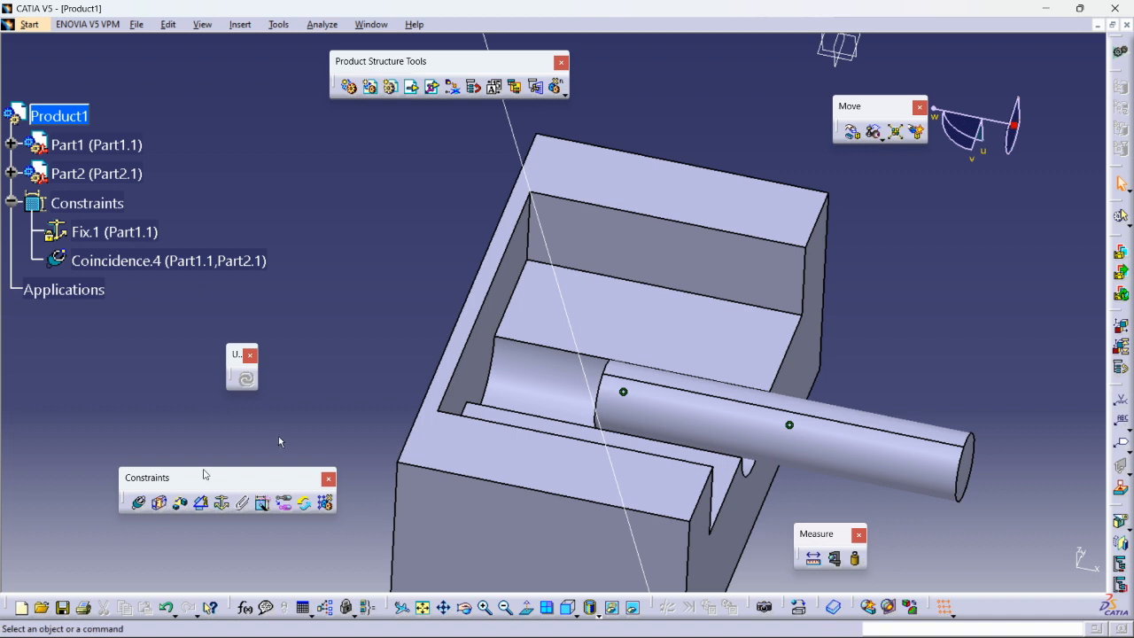
- Create Surface contact.6 between the slot's inner wall and the cylinder's end face, then update all
{"action": "left_click", "coordinate": [158, 504]}
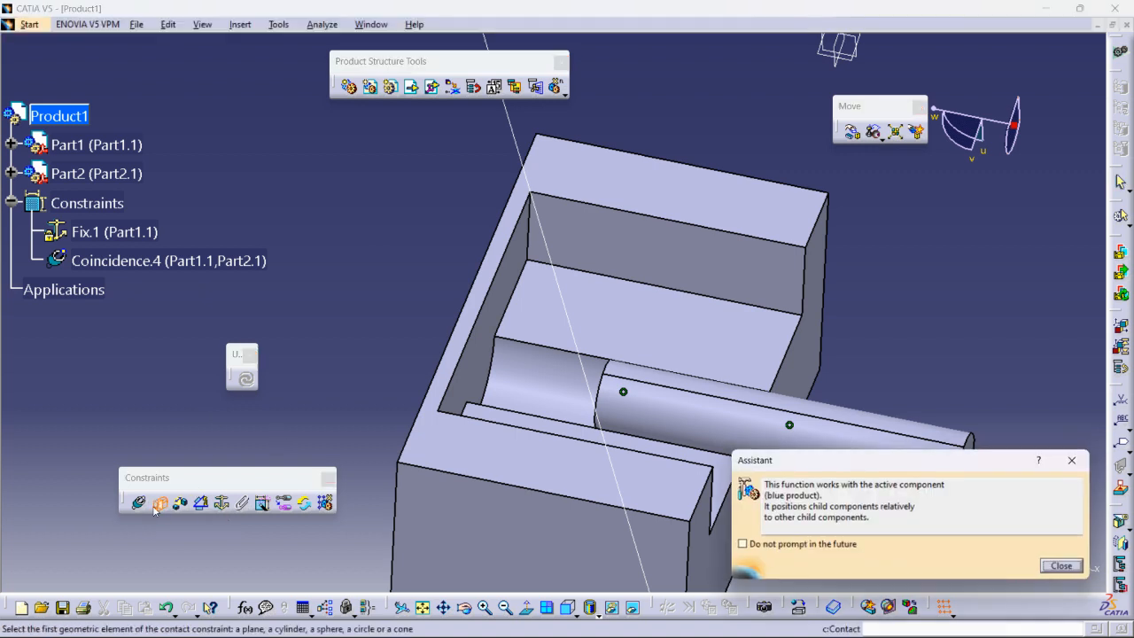
{"action": "left_click", "coordinate": [479, 359]}
{"action": "middle_click_drag", "start_coordinate": [483, 372], "coordinate": [641, 425]}
{"action": "left_click", "coordinate": [620, 369]}
{"action": "middle_click_drag", "start_coordinate": [518, 373], "coordinate": [425, 390]}
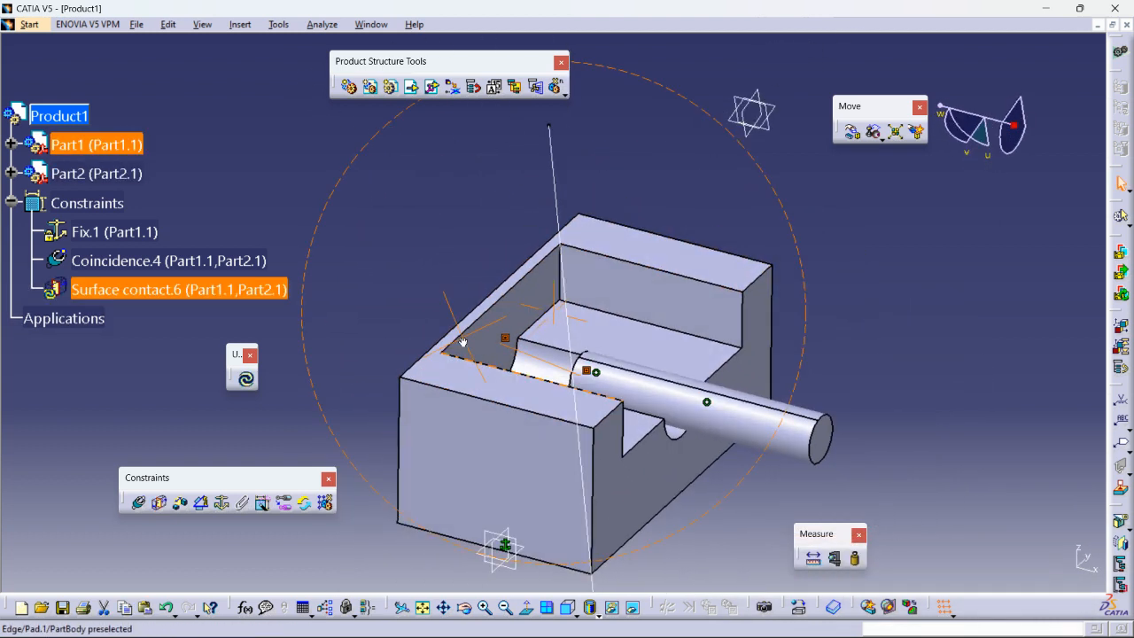
{"action": "left_click", "coordinate": [246, 379]}
{"action": "mouse_move", "coordinate": [564, 439]}
{"action": "middle_mouse_down"}
{"action": "mouse_move", "coordinate": [567, 411]}
{"action": "mouse_move", "coordinate": [571, 421]}
{"action": "middle_mouse_up"}
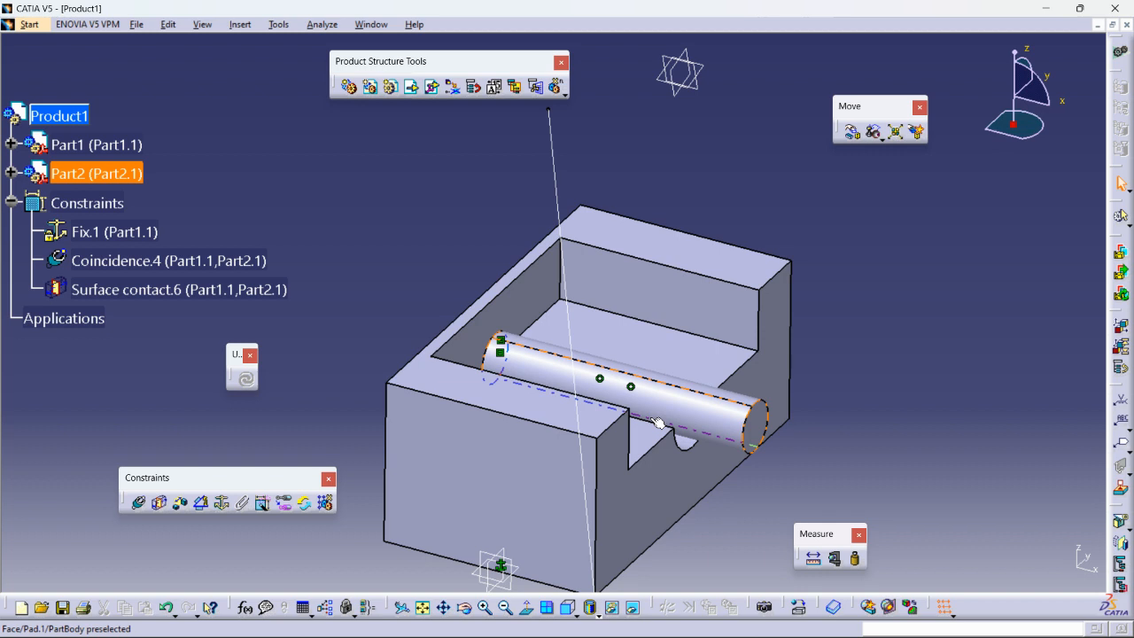
{"action": "middle_click_drag", "start_coordinate": [450, 388], "coordinate": [469, 364]}
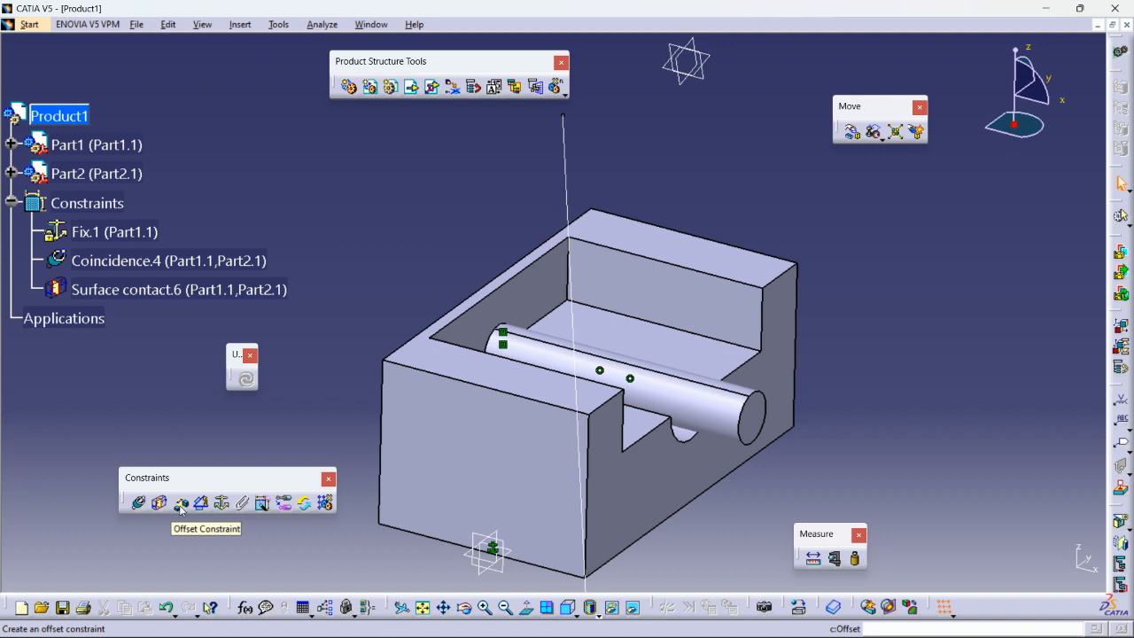
- Delete the Surface contact.6 constraint
{"action": "right_click", "coordinate": [502, 348]}
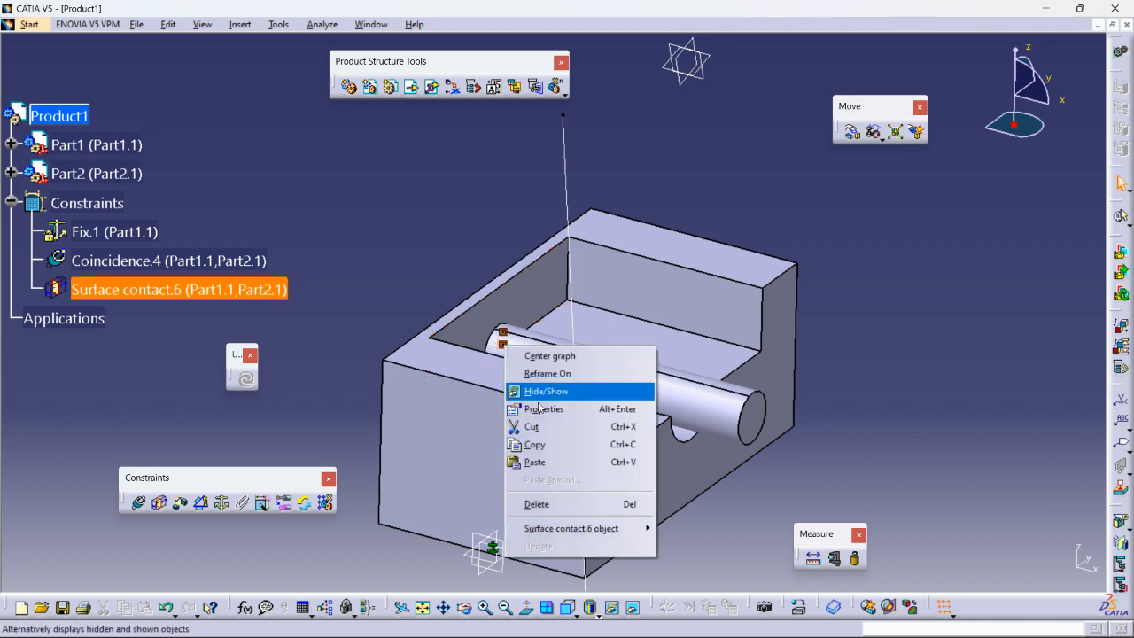
{"action": "left_click", "coordinate": [535, 502]}
{"action": "middle_click_drag", "start_coordinate": [474, 373], "coordinate": [691, 381]}
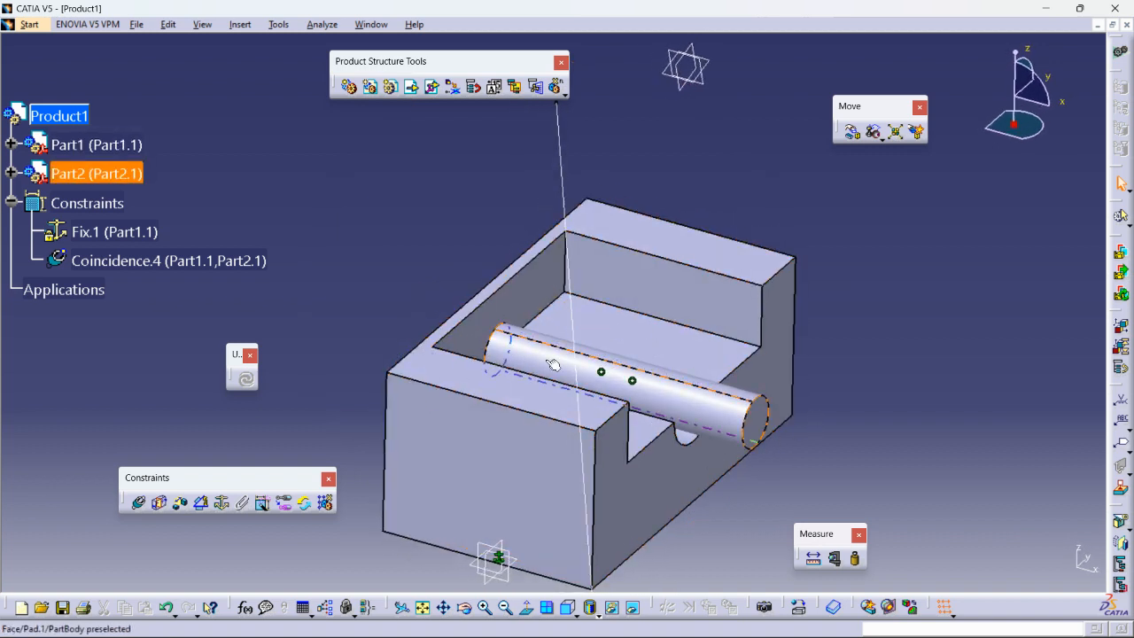
- Drag the cylinder along its axis with the compass until it projects out of the block
{"action": "left_click_drag", "start_coordinate": [1016, 94], "coordinate": [1018, 151]}
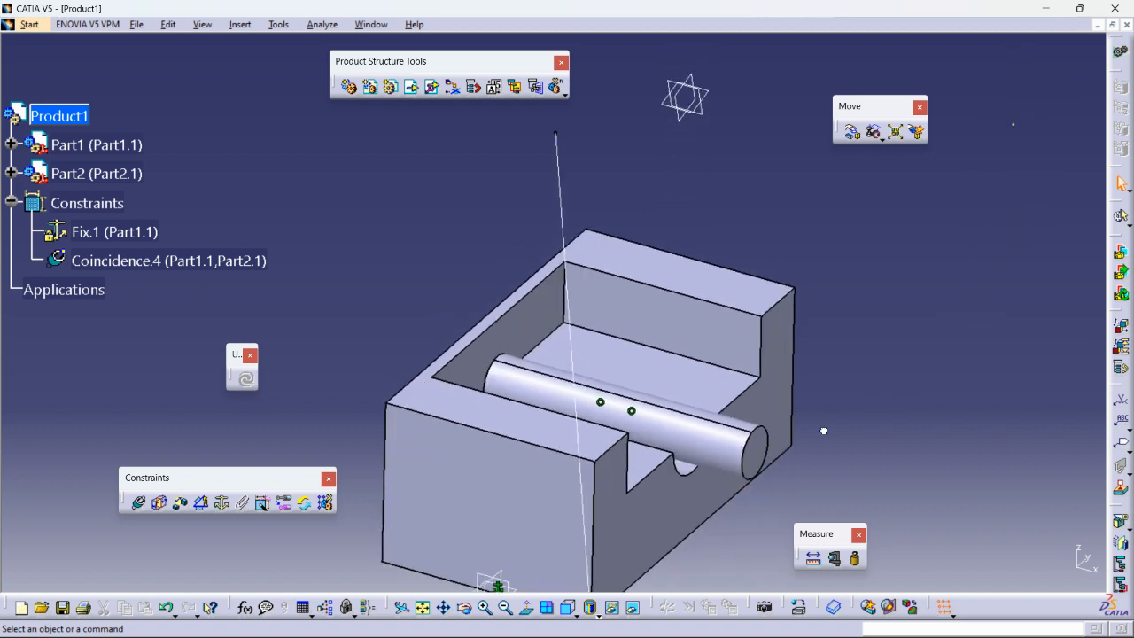
{"action": "left_click_drag", "start_coordinate": [766, 460], "coordinate": [756, 455]}
{"action": "middle_click_drag", "start_coordinate": [859, 425], "coordinate": [822, 296]}
{"action": "left_click_drag", "start_coordinate": [683, 323], "coordinate": [972, 397]}
{"action": "left_click", "coordinate": [955, 276]}
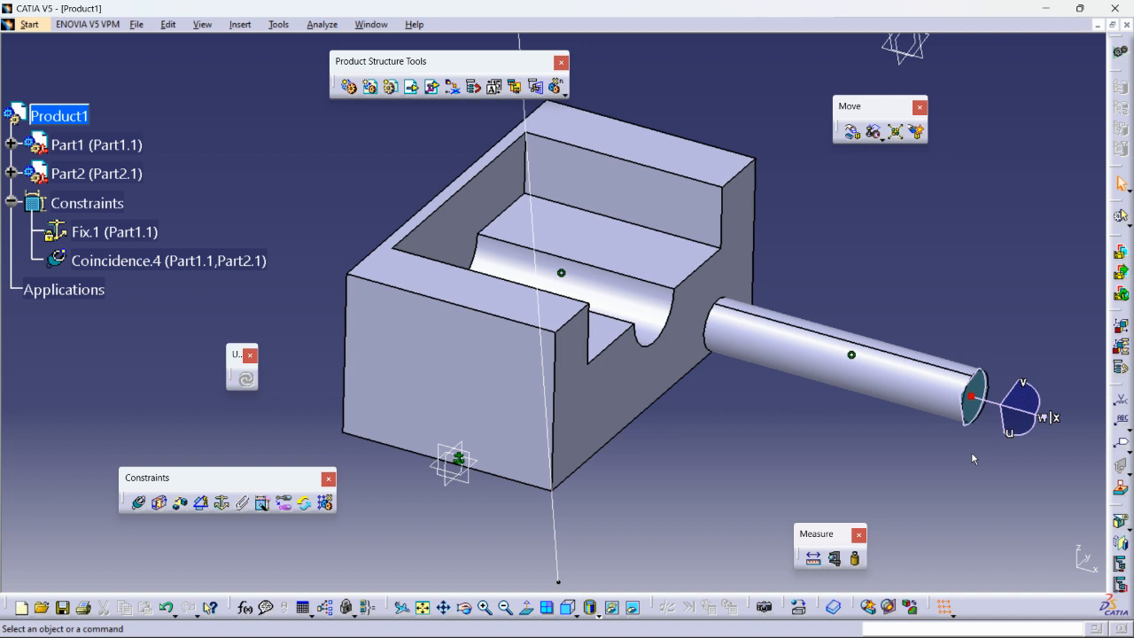
{"action": "left_click", "coordinate": [881, 375]}
{"action": "left_click", "coordinate": [904, 459]}
{"action": "left_click_drag", "start_coordinate": [972, 397], "coordinate": [1024, 164]}
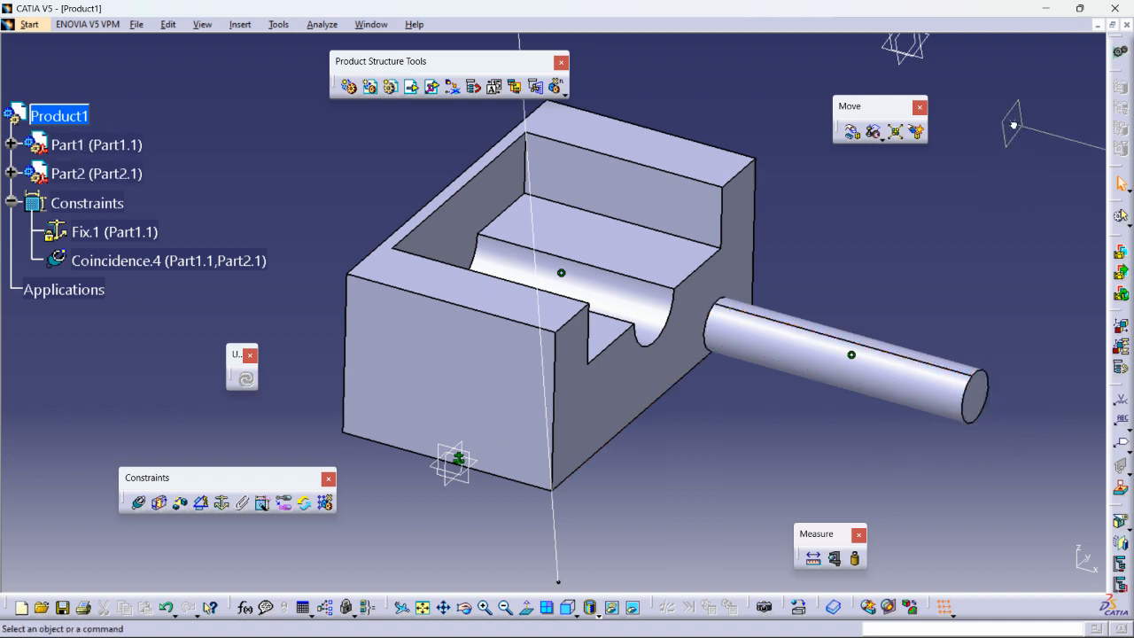
- Create a 50 mm Offset.7 between the block's end face and the cylinder's end face, then update
{"action": "left_click", "coordinate": [180, 504]}
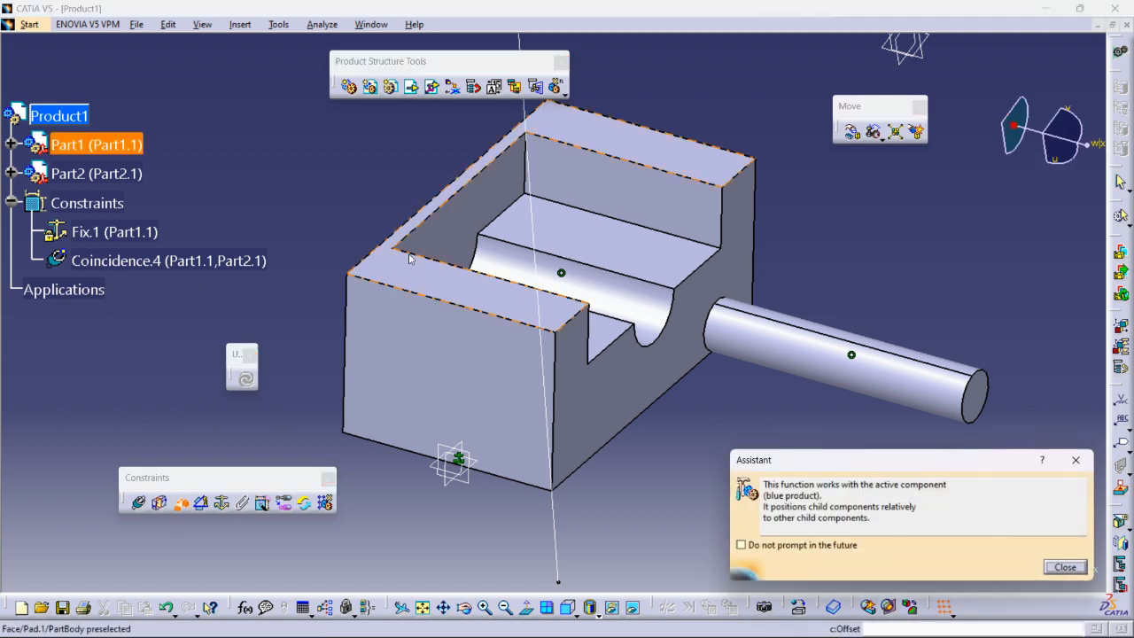
{"action": "left_click", "coordinate": [409, 258]}
{"action": "middle_click_drag", "start_coordinate": [409, 258], "coordinate": [528, 393]}
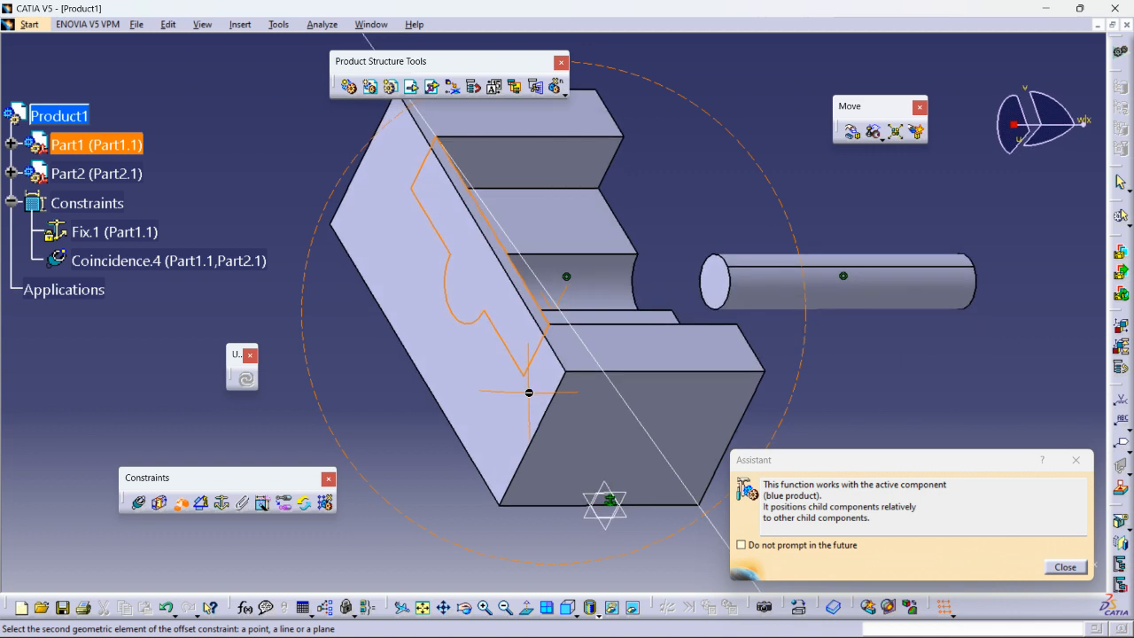
{"action": "left_click", "coordinate": [726, 294]}
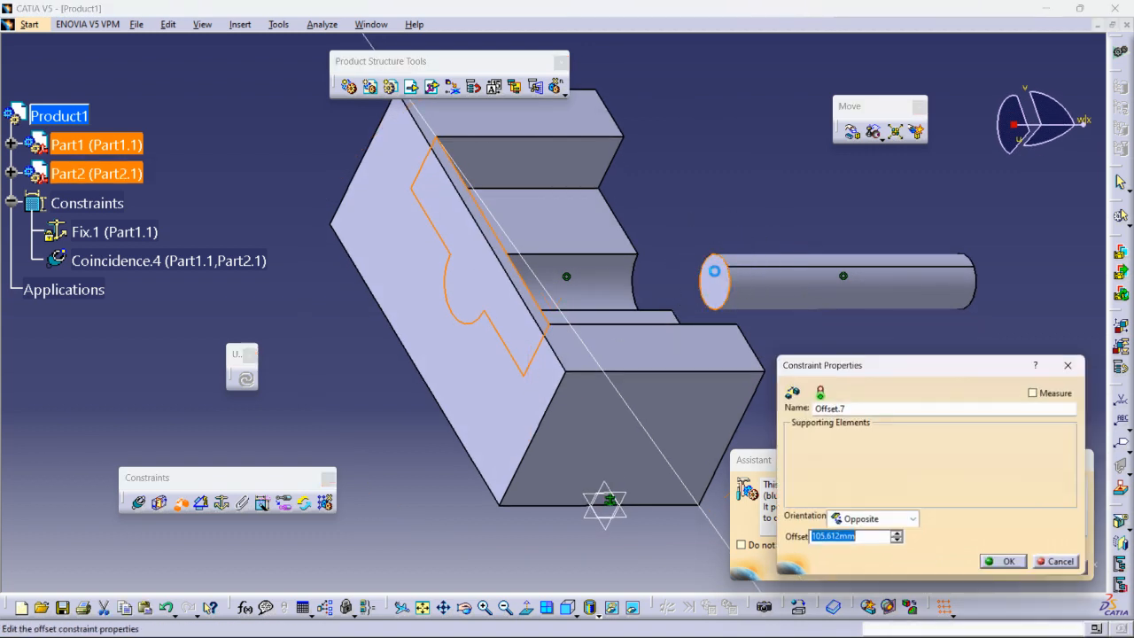
{"action": "middle_click_drag", "start_coordinate": [650, 273], "coordinate": [599, 280]}
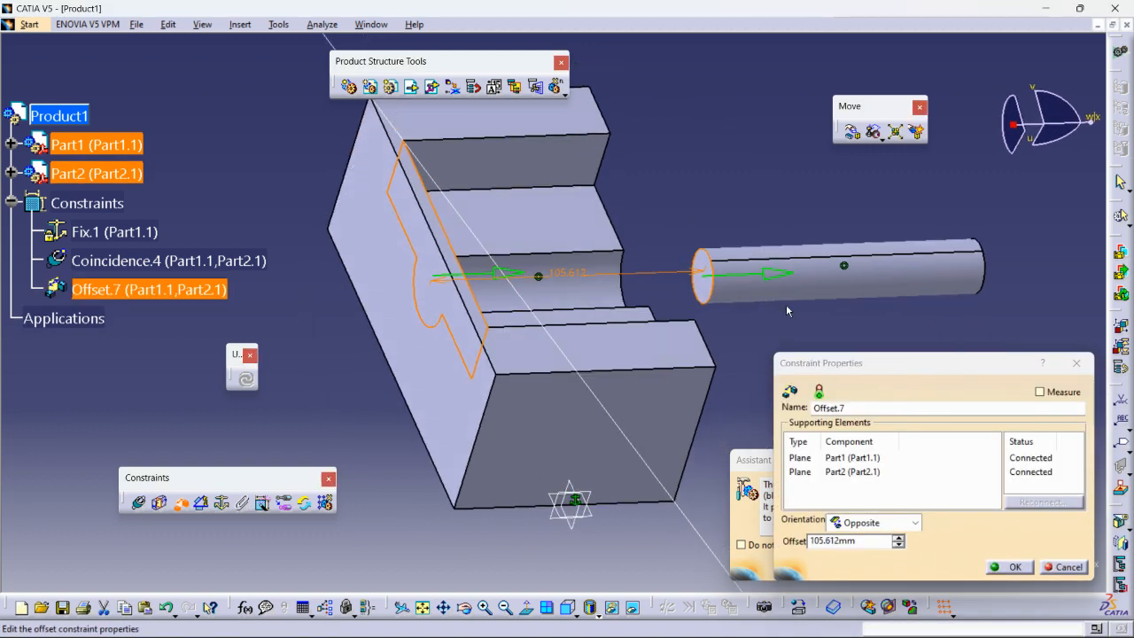
{"action": "double_click", "coordinate": [841, 541]}
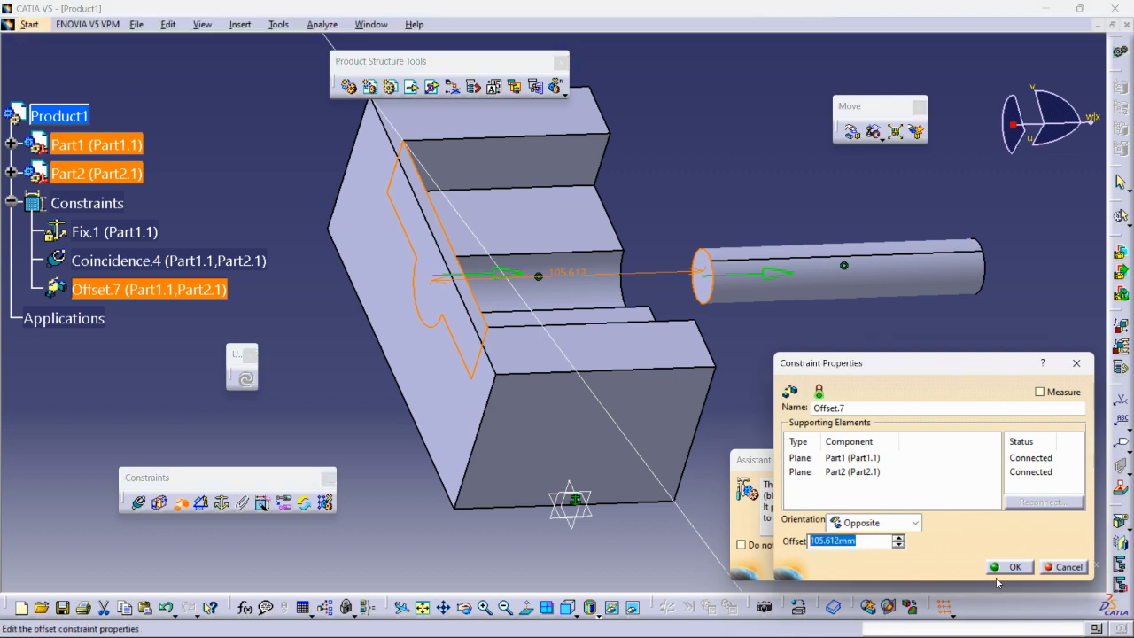
{"action": "type", "text": "50"}
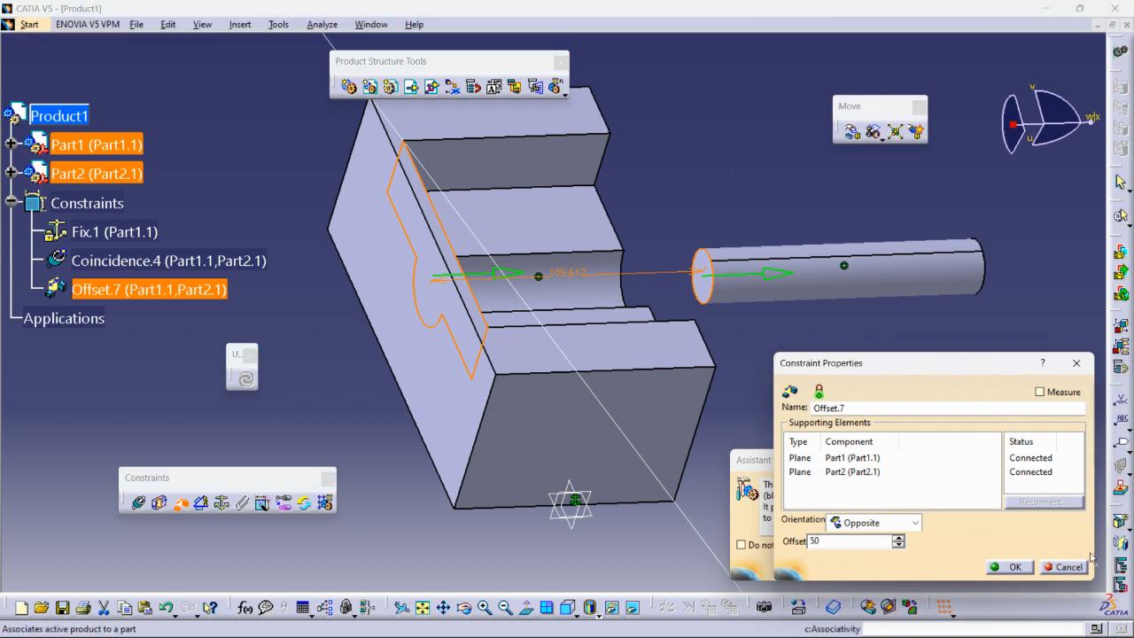
{"action": "left_click", "coordinate": [1010, 567]}
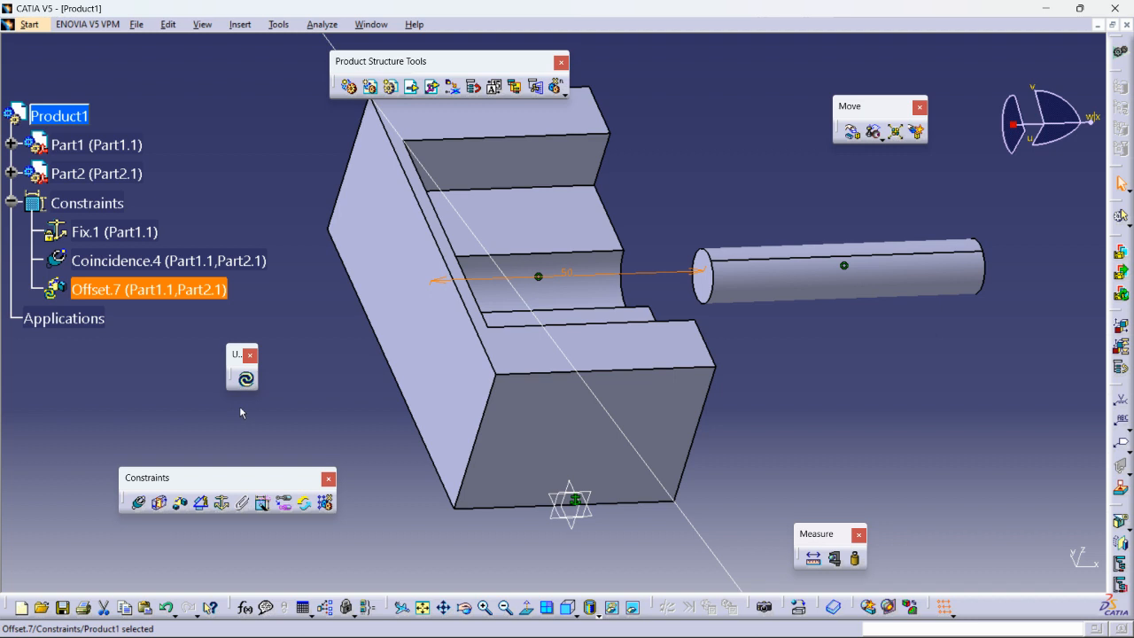
{"action": "left_click", "coordinate": [246, 378]}
{"action": "middle_click_drag", "start_coordinate": [313, 378], "coordinate": [443, 310]}
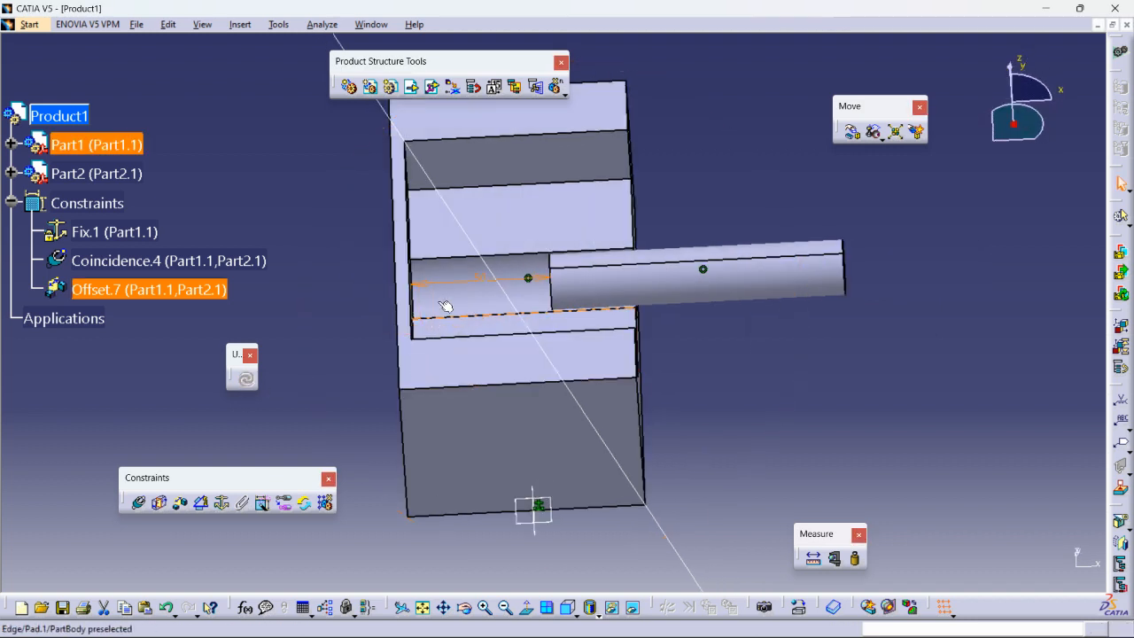
- Redefine Offset.7 with Same orientation and update the assembly
{"action": "double_click", "coordinate": [98, 290]}
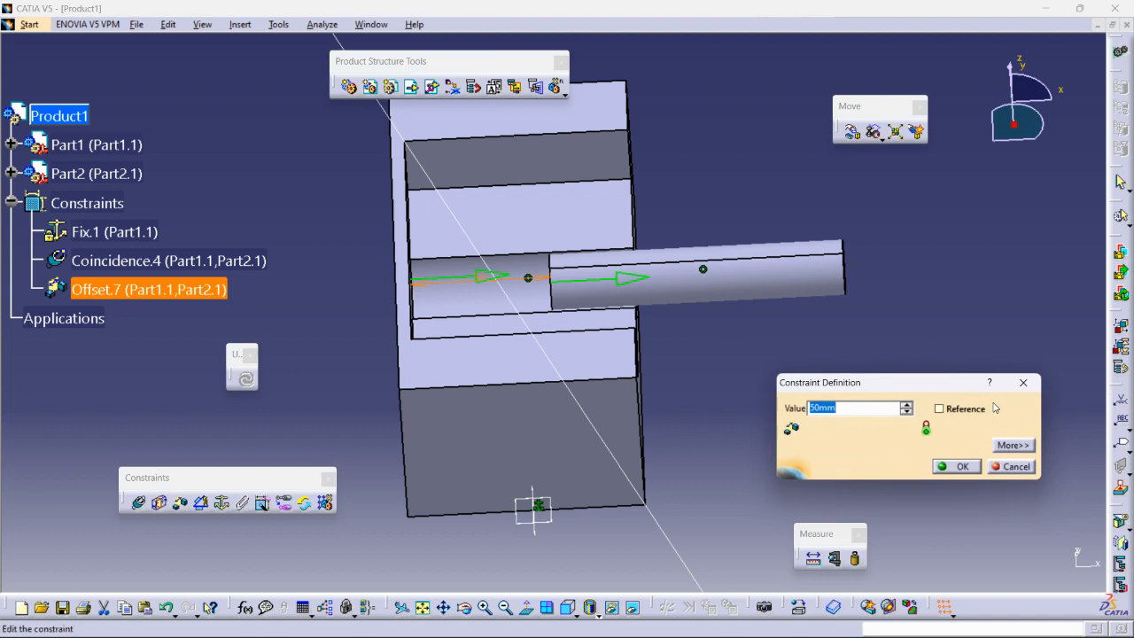
{"action": "left_click", "coordinate": [940, 408]}
{"action": "left_click", "coordinate": [940, 408]}
{"action": "left_click", "coordinate": [1013, 445]}
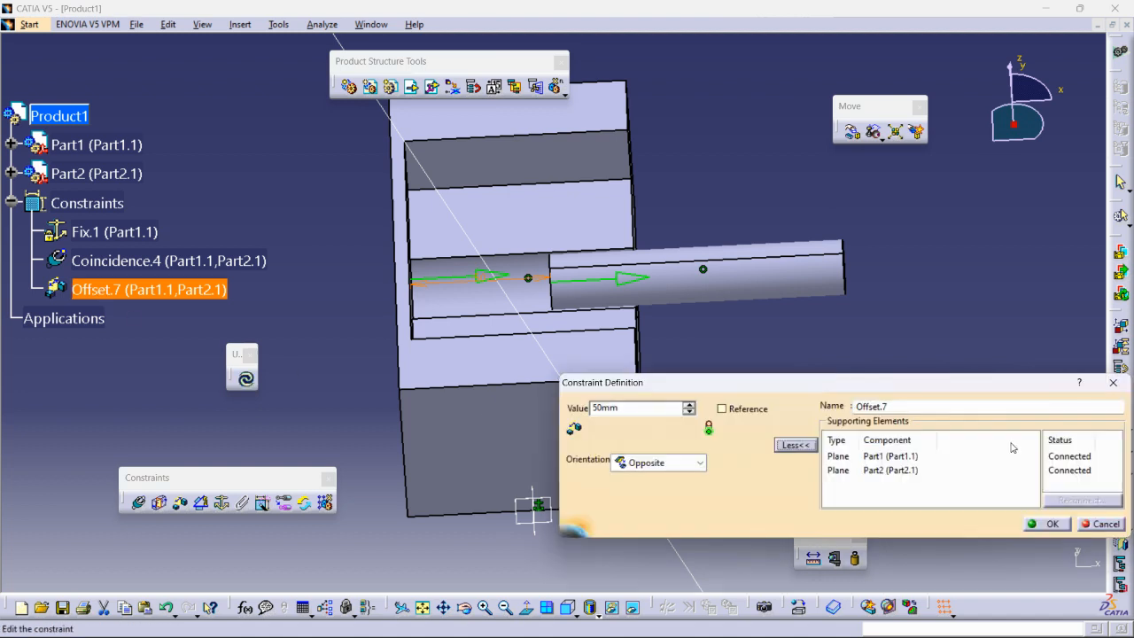
{"action": "left_click", "coordinate": [681, 467]}
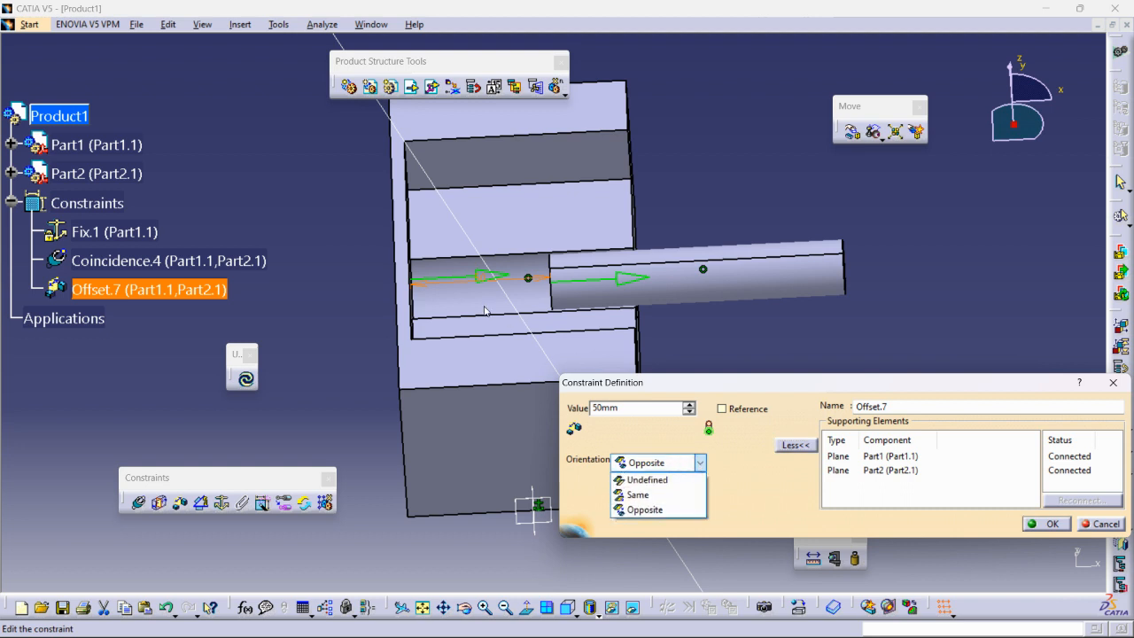
{"action": "left_click", "coordinate": [653, 494]}
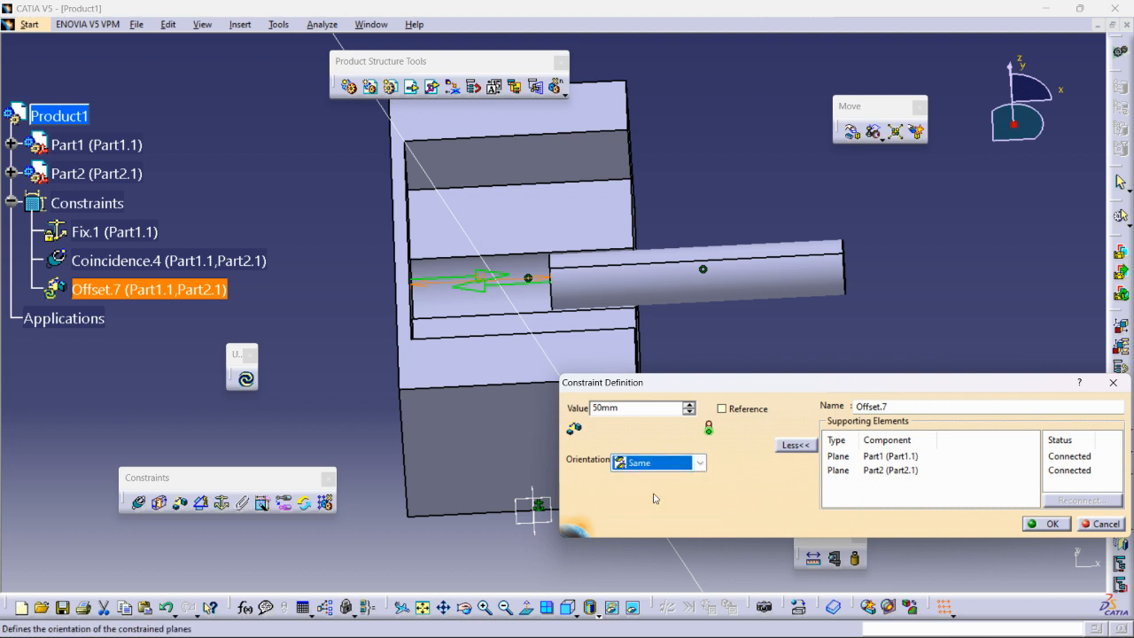
{"action": "left_click", "coordinate": [1051, 524]}
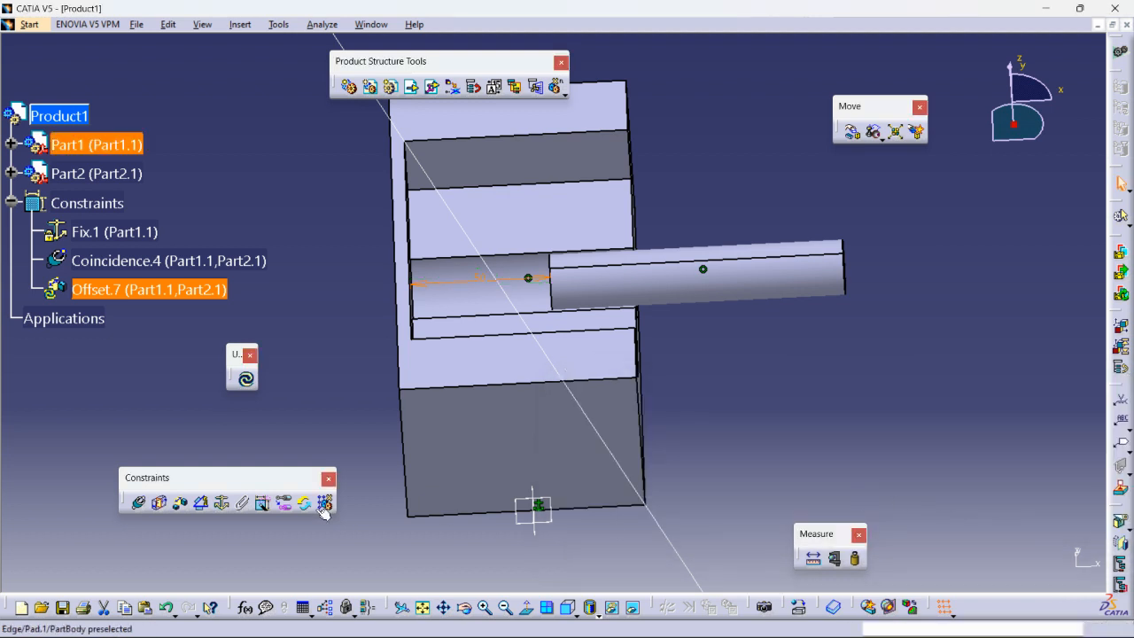
{"action": "left_click", "coordinate": [247, 379]}
{"action": "middle_click_drag", "start_coordinate": [406, 282], "coordinate": [438, 311]}
- Switch Offset.7's orientation to Opposite and update so the shaft projects from the open end
{"action": "double_click", "coordinate": [149, 291]}
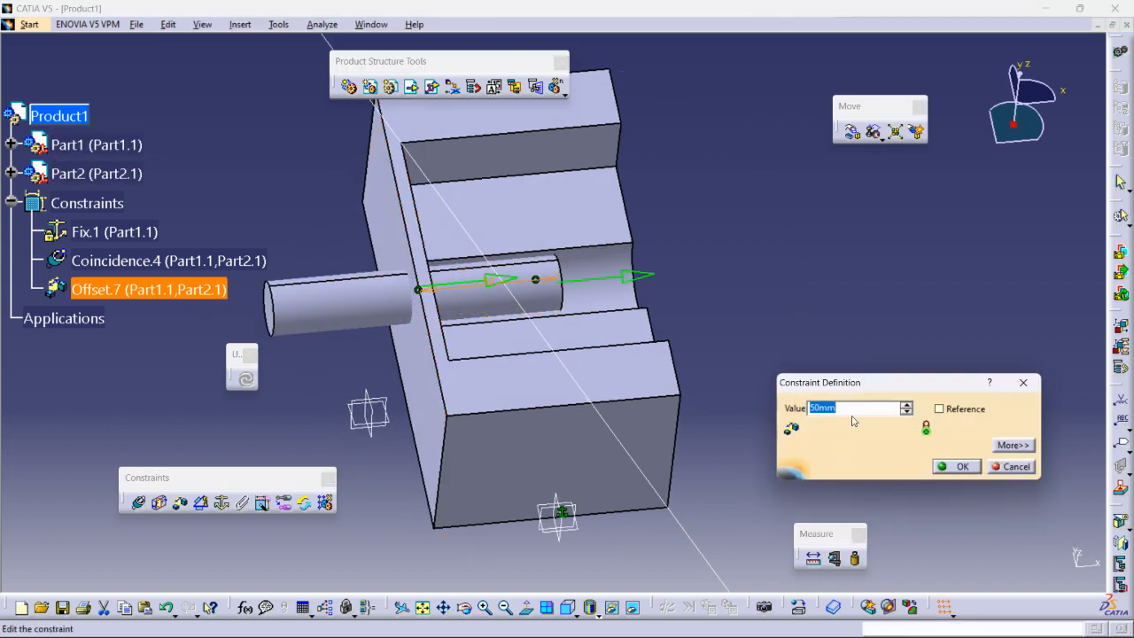
{"action": "left_click", "coordinate": [1004, 446]}
{"action": "left_click", "coordinate": [700, 462]}
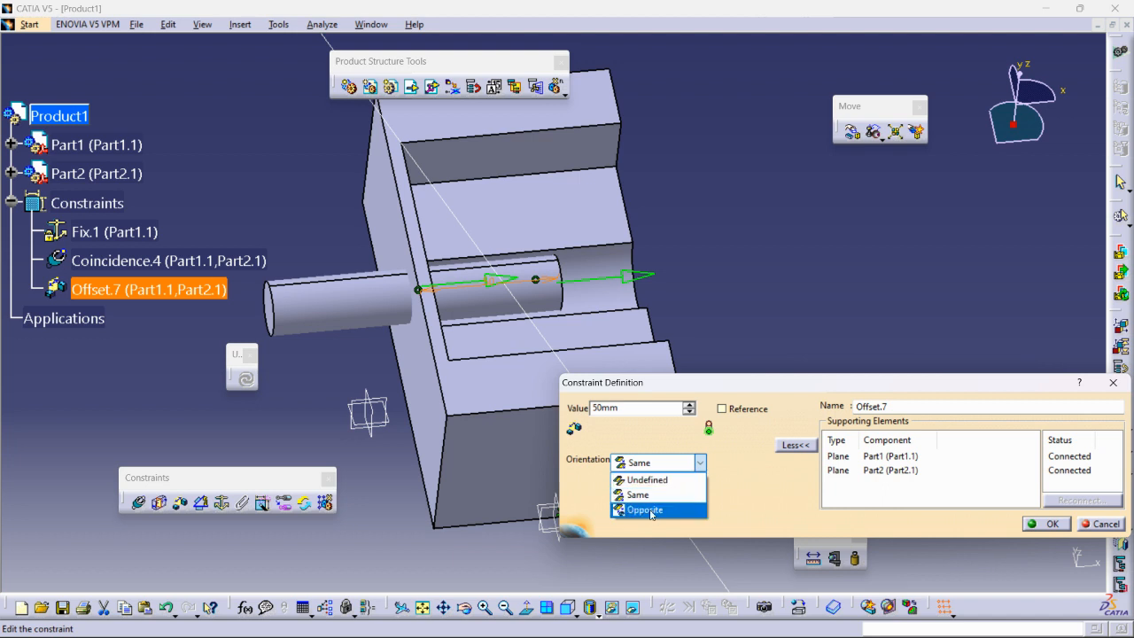
{"action": "left_click", "coordinate": [651, 510]}
{"action": "left_click", "coordinate": [1047, 523]}
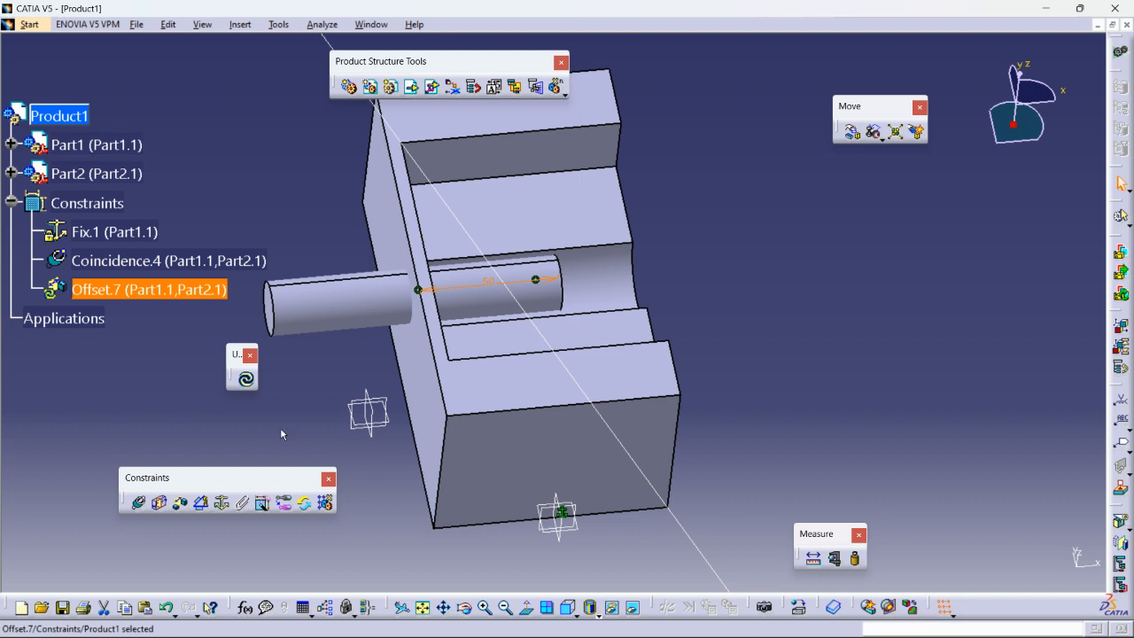
{"action": "left_click", "coordinate": [245, 379]}
{"action": "left_click", "coordinate": [700, 425]}
{"action": "middle_click_drag", "start_coordinate": [563, 418], "coordinate": [487, 325]}
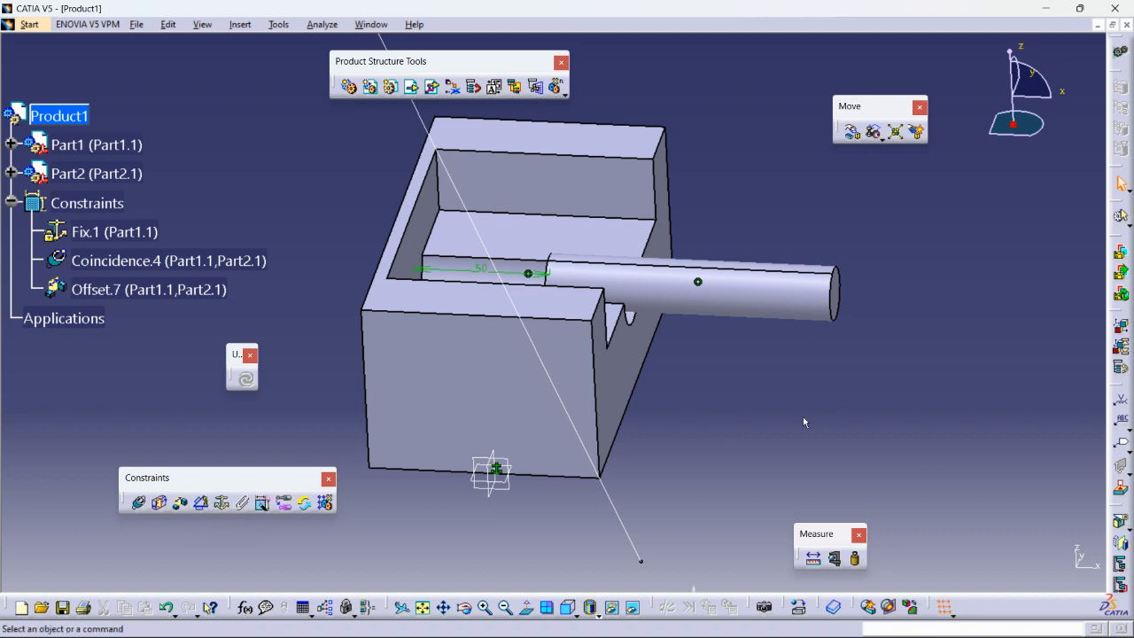
- Insert a new part, Part3, into Product1 with a new origin point
{"action": "middle_click_drag", "start_coordinate": [799, 419], "coordinate": [558, 435]}
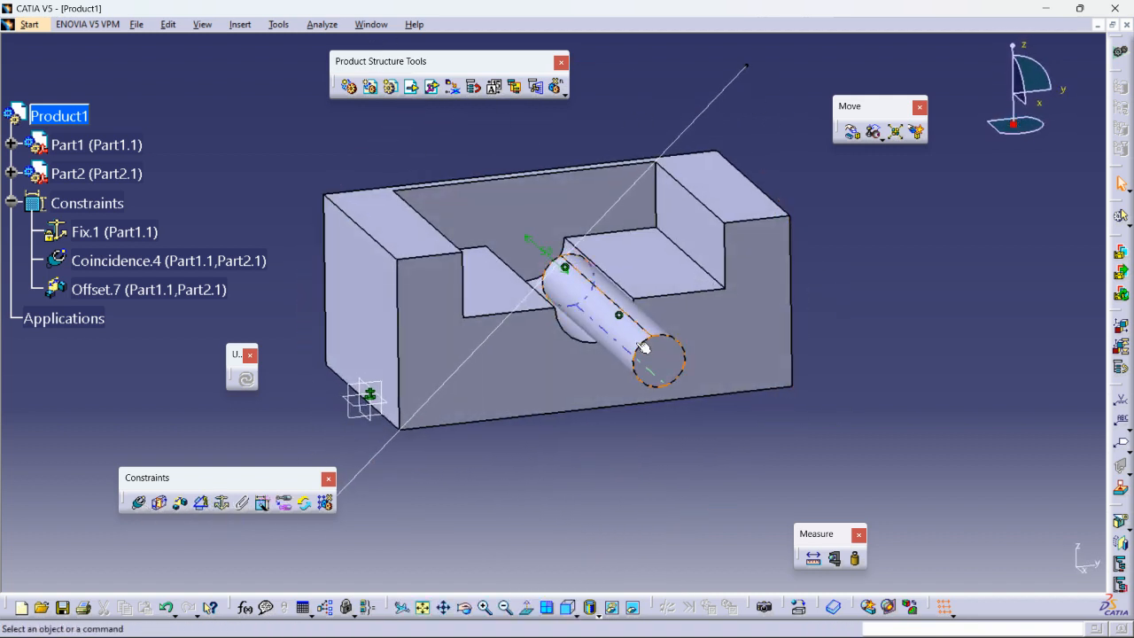
{"action": "left_click", "coordinate": [11, 203]}
{"action": "left_click", "coordinate": [391, 86]}
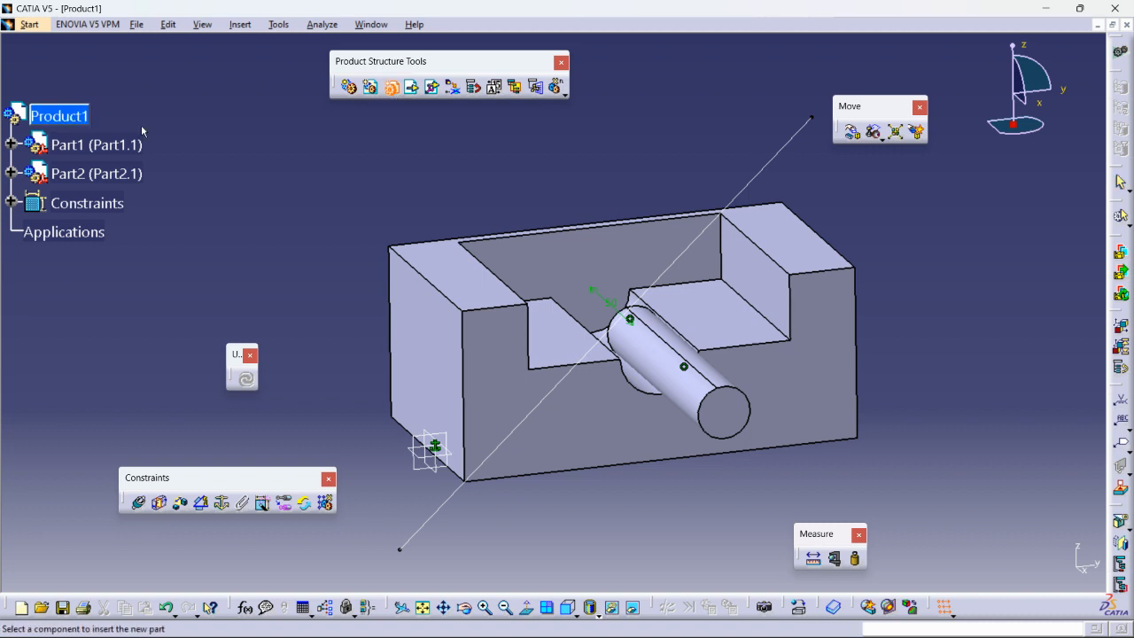
{"action": "left_click", "coordinate": [60, 118]}
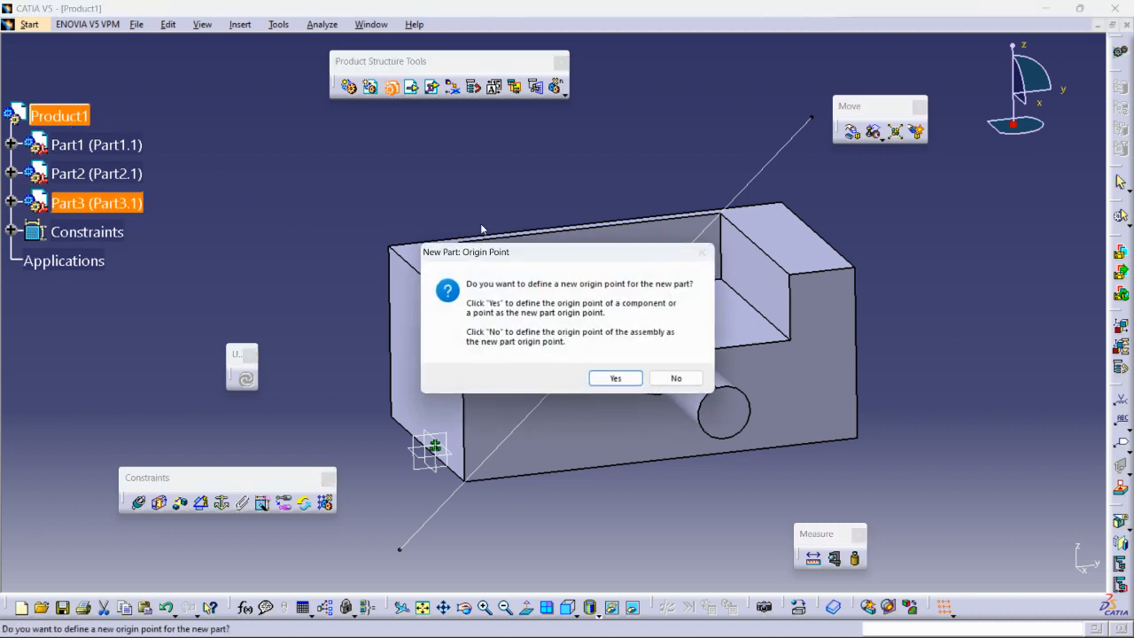
{"action": "left_click", "coordinate": [620, 379]}
- Activate Part3 and open a sketch on its yz plane
{"action": "left_click", "coordinate": [12, 203]}
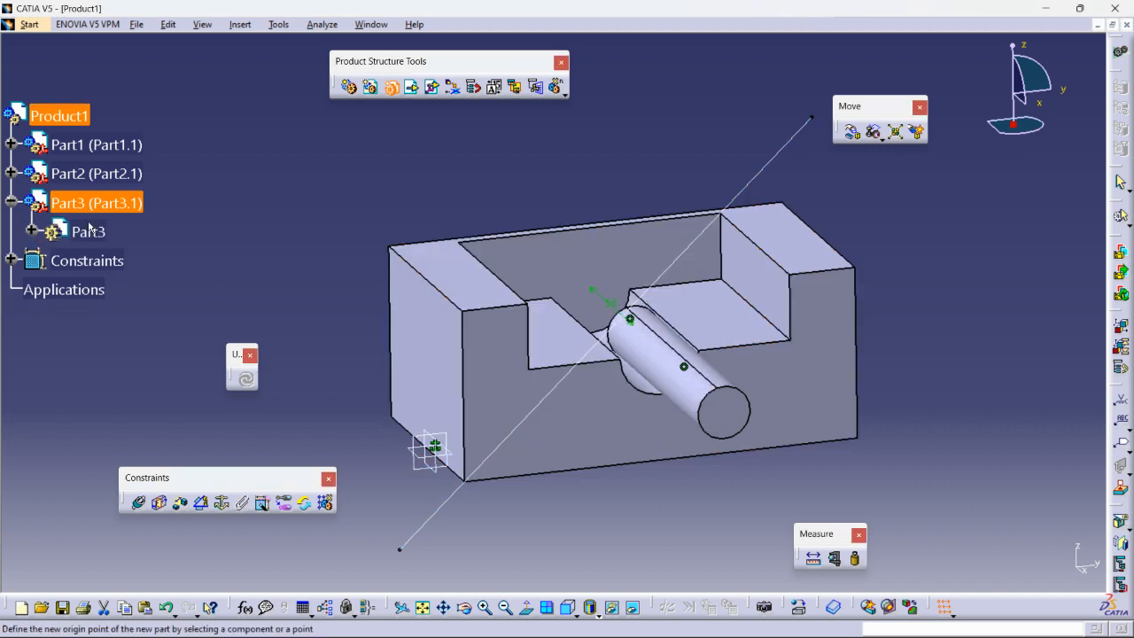
{"action": "left_click", "coordinate": [32, 230]}
{"action": "double_click", "coordinate": [86, 231]}
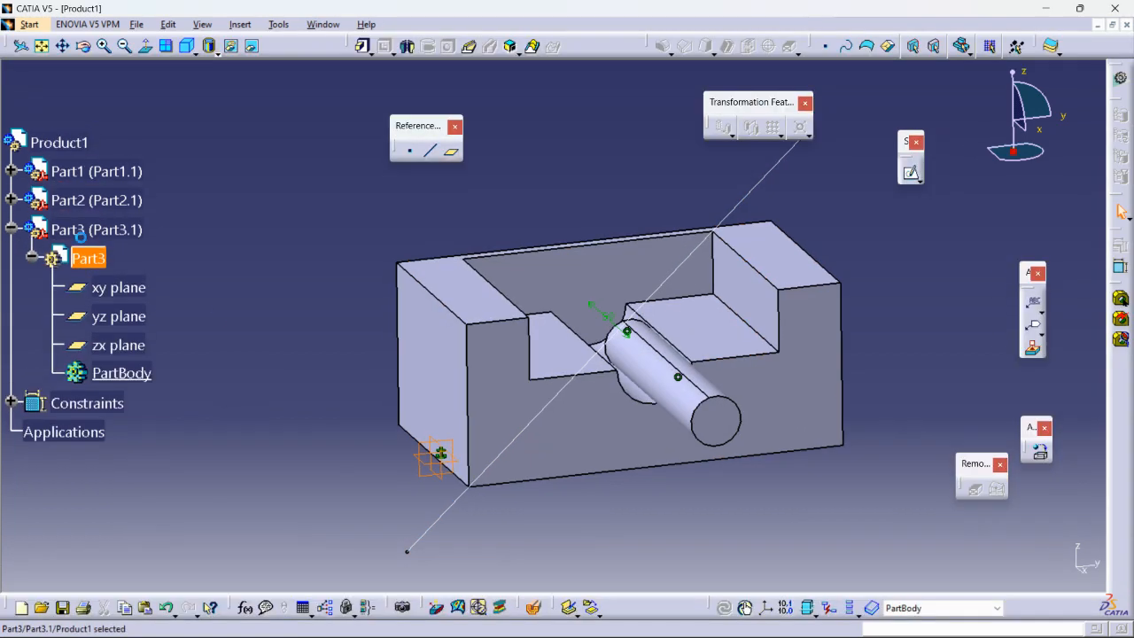
{"action": "left_click", "coordinate": [358, 301]}
{"action": "middle_click_drag", "start_coordinate": [407, 322], "coordinate": [523, 294]}
{"action": "left_click", "coordinate": [544, 432]}
{"action": "left_click", "coordinate": [911, 172]}
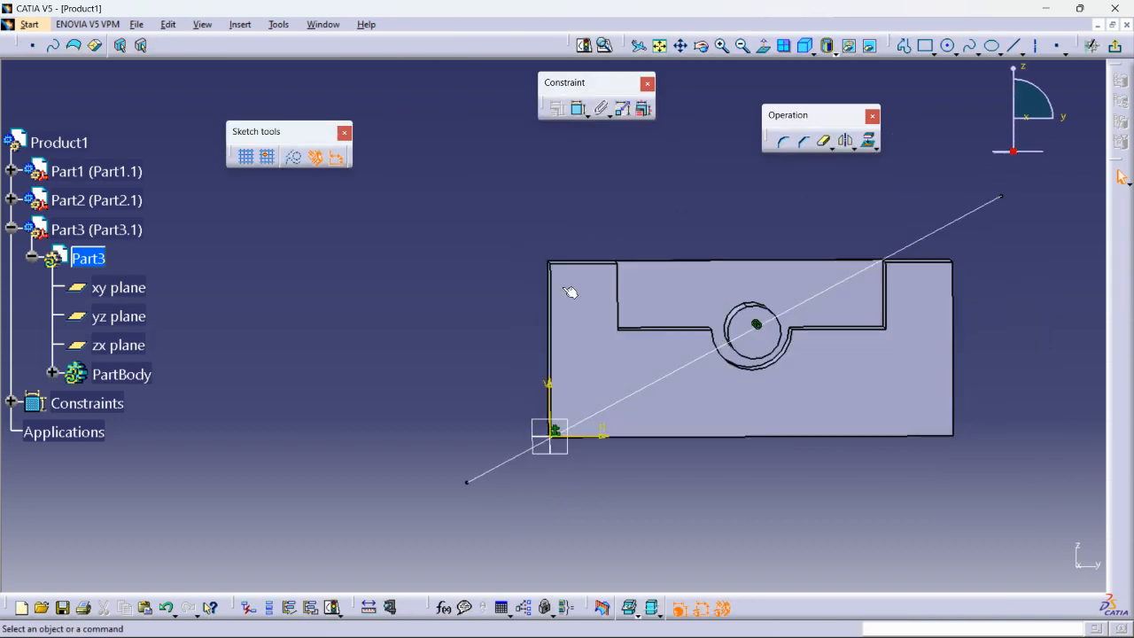
- Draw a rectangle in Part3's sketch
{"action": "left_click", "coordinate": [924, 47]}
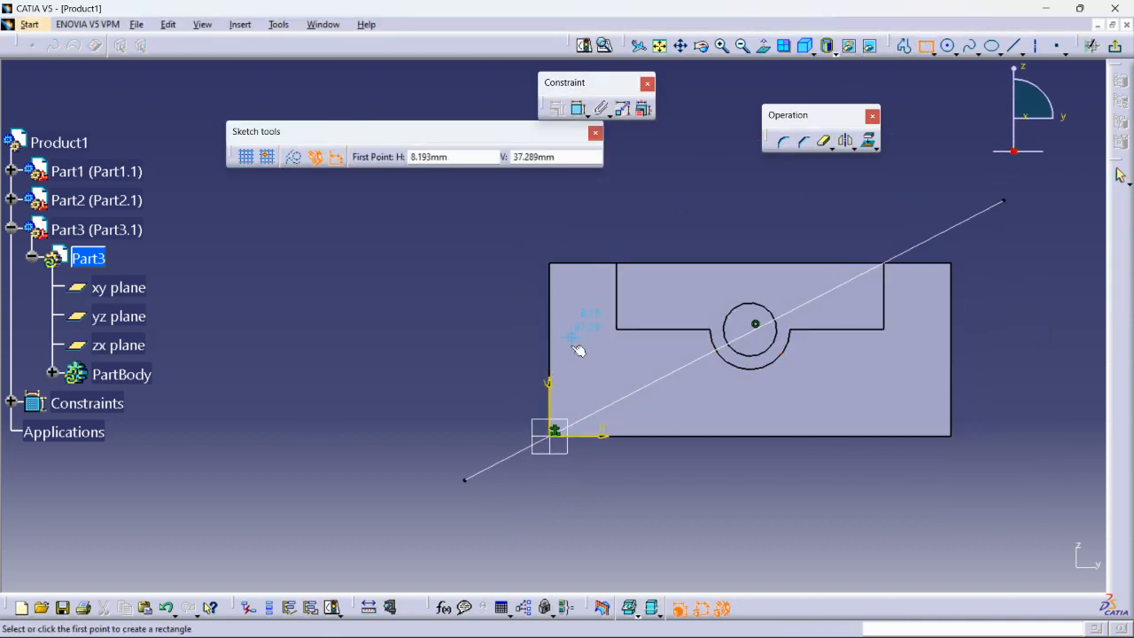
{"action": "left_click", "coordinate": [476, 407]}
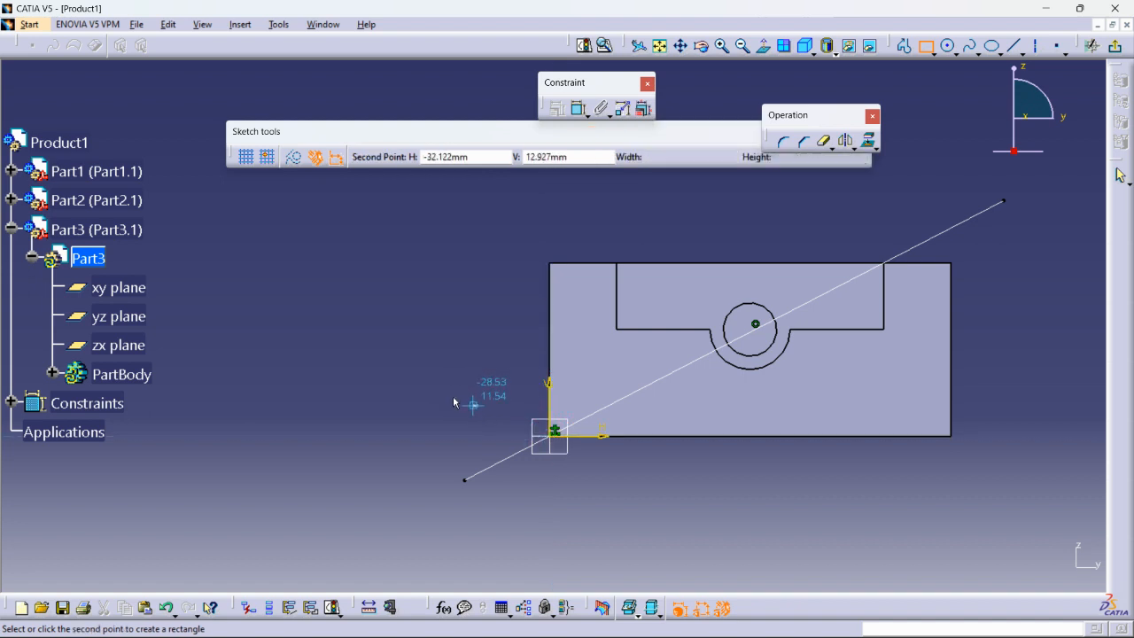
{"action": "left_click", "coordinate": [235, 379]}
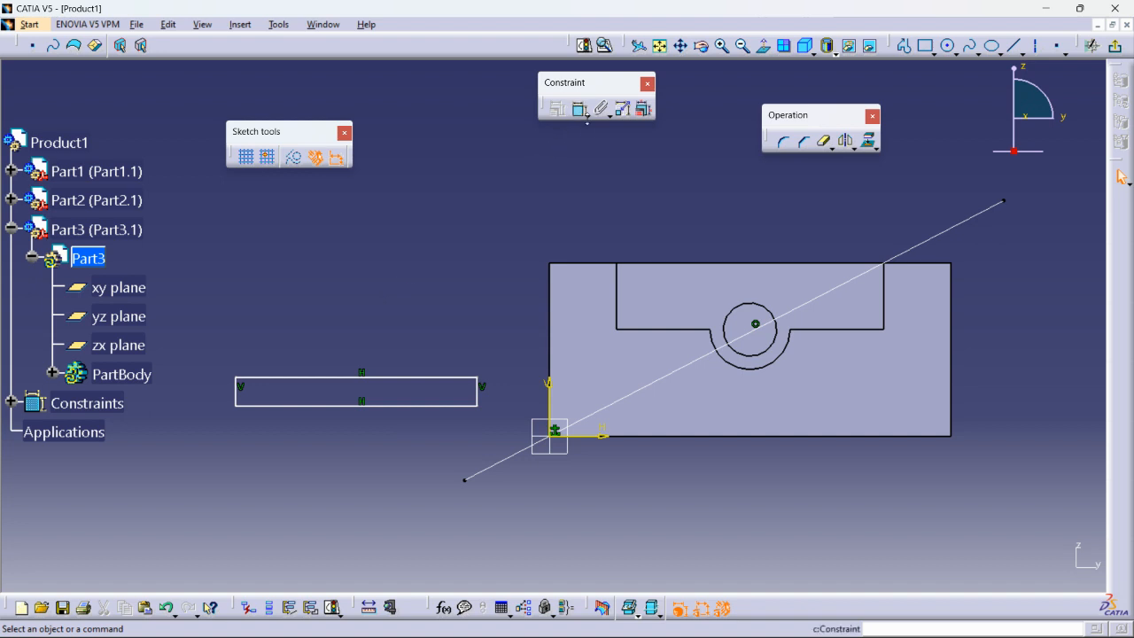
- Position the rectangle 25 mm and 12 mm from the origin axes
{"action": "left_click", "coordinate": [579, 109]}
{"action": "left_click", "coordinate": [483, 395]}
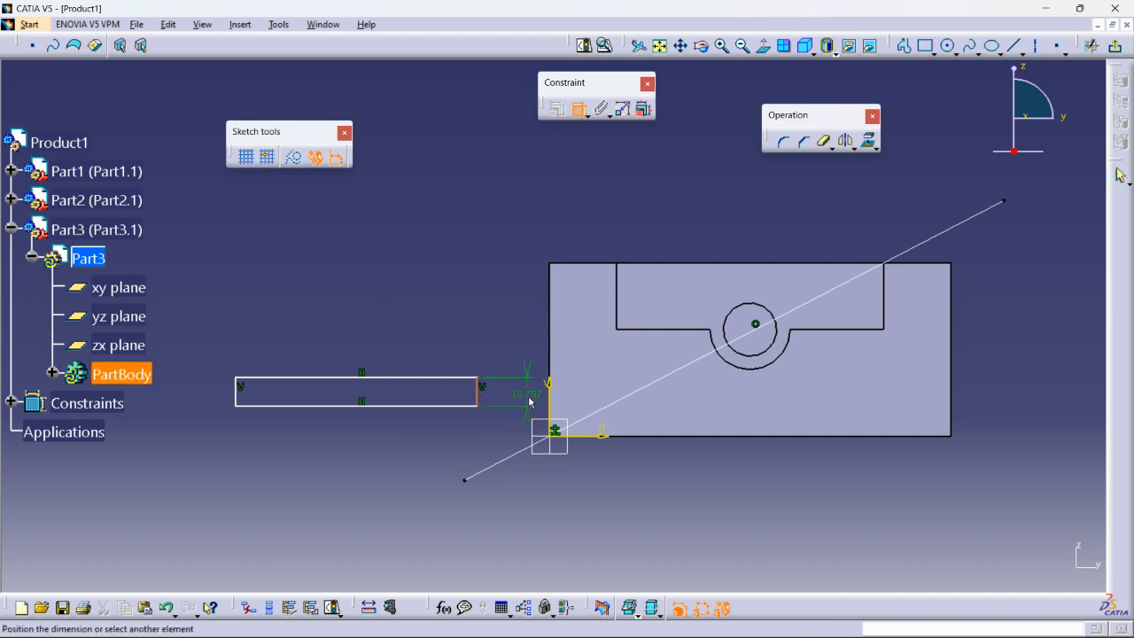
{"action": "left_click", "coordinate": [549, 407]}
{"action": "left_click", "coordinate": [516, 505]}
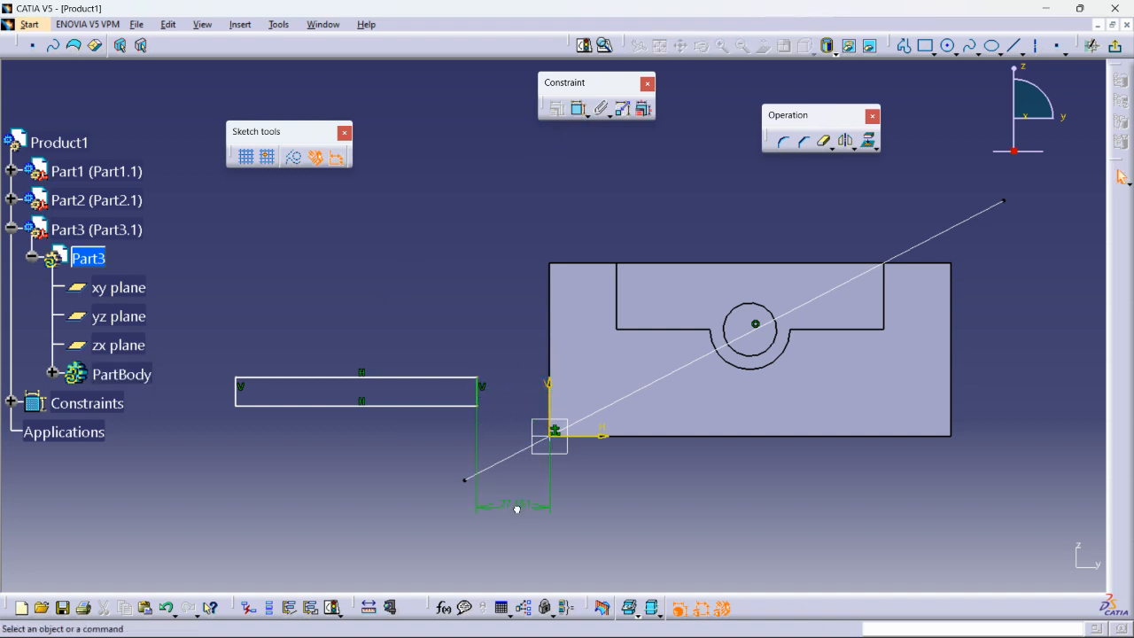
{"action": "double_click", "coordinate": [516, 504]}
{"action": "type", "text": "25mm"}
{"action": "key", "text": "Return"}
{"action": "left_click", "coordinate": [582, 110]}
{"action": "left_click", "coordinate": [460, 406]}
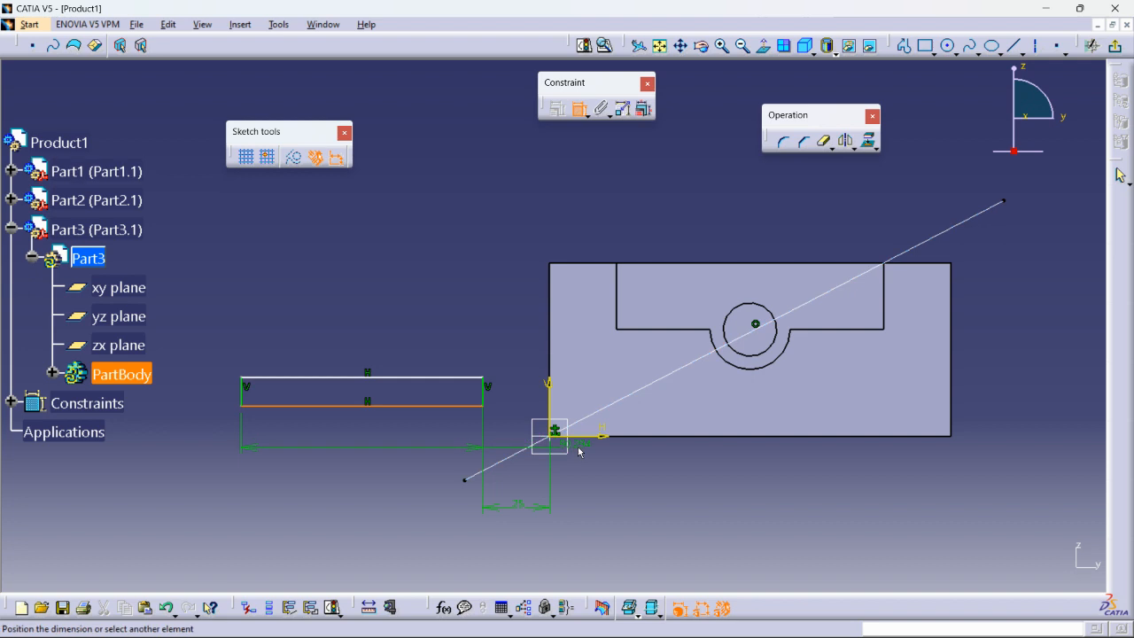
{"action": "left_click", "coordinate": [285, 495]}
{"action": "double_click", "coordinate": [284, 484]}
{"action": "type", "text": "12"}
{"action": "key", "text": "Return"}
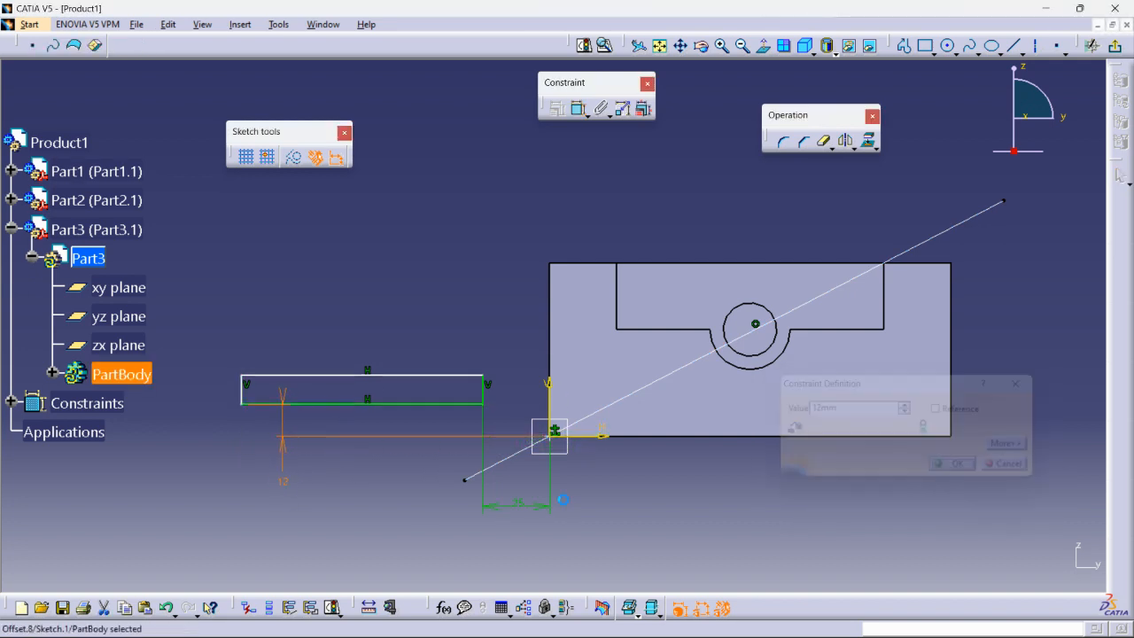
- Size the rectangle to 100 mm long and 10 mm high, then exit the sketcher
{"action": "left_click", "coordinate": [579, 108]}
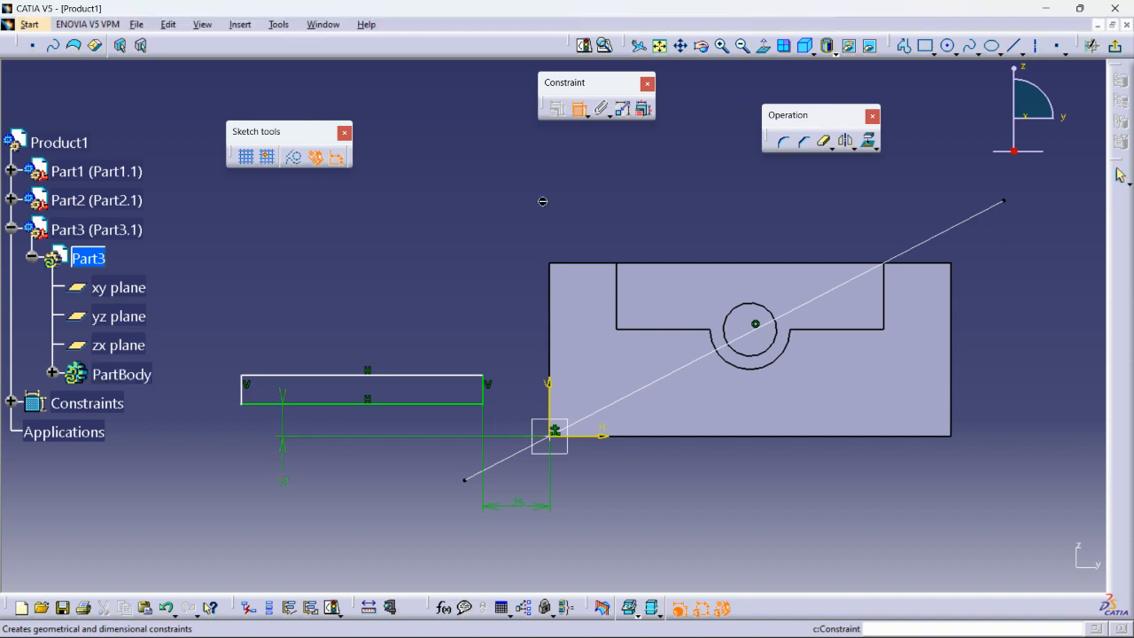
{"action": "left_click", "coordinate": [416, 370]}
{"action": "left_click", "coordinate": [385, 299]}
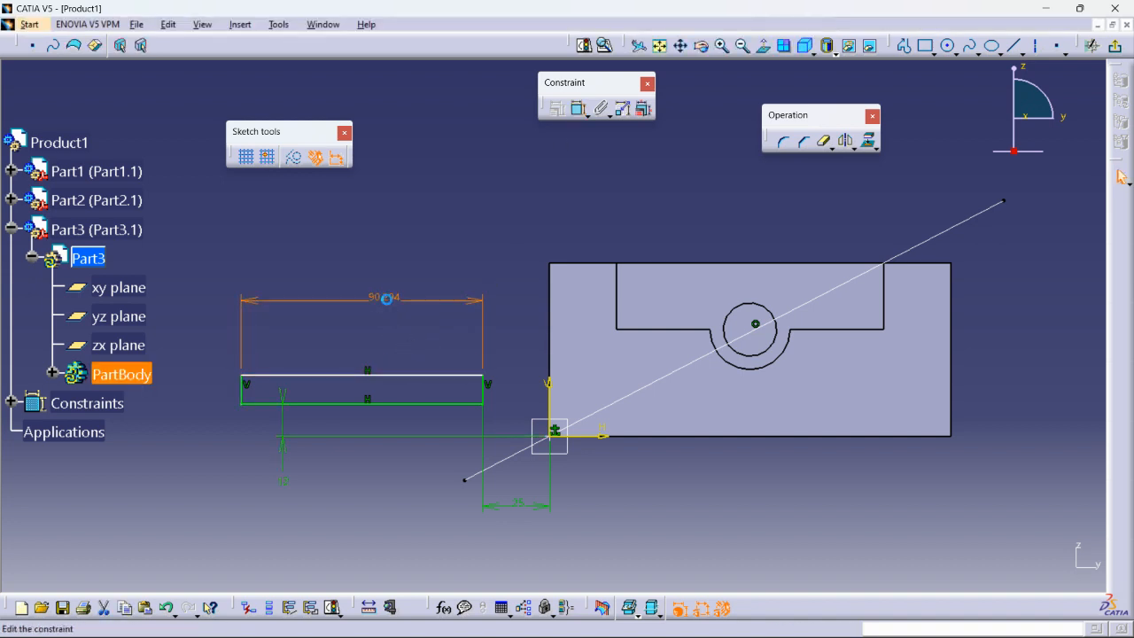
{"action": "double_click", "coordinate": [386, 298]}
{"action": "type", "text": "100"}
{"action": "key", "text": "Return"}
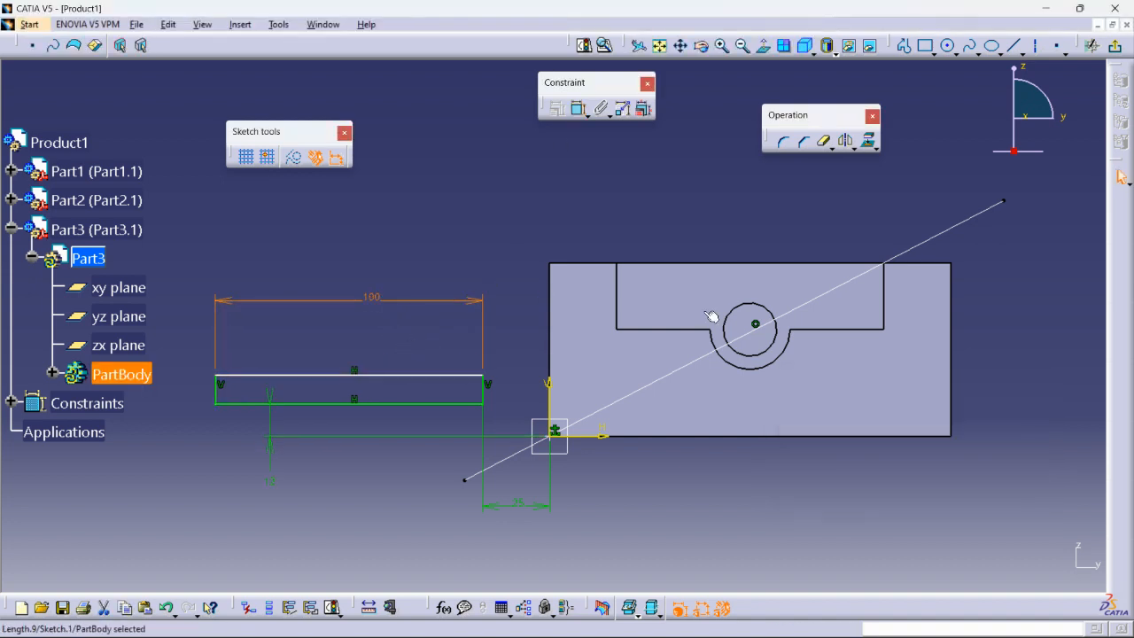
{"action": "left_click", "coordinate": [580, 108]}
{"action": "middle_click_drag", "start_coordinate": [374, 340], "coordinate": [497, 344]}
{"action": "left_click", "coordinate": [342, 401]}
{"action": "left_click", "coordinate": [269, 456]}
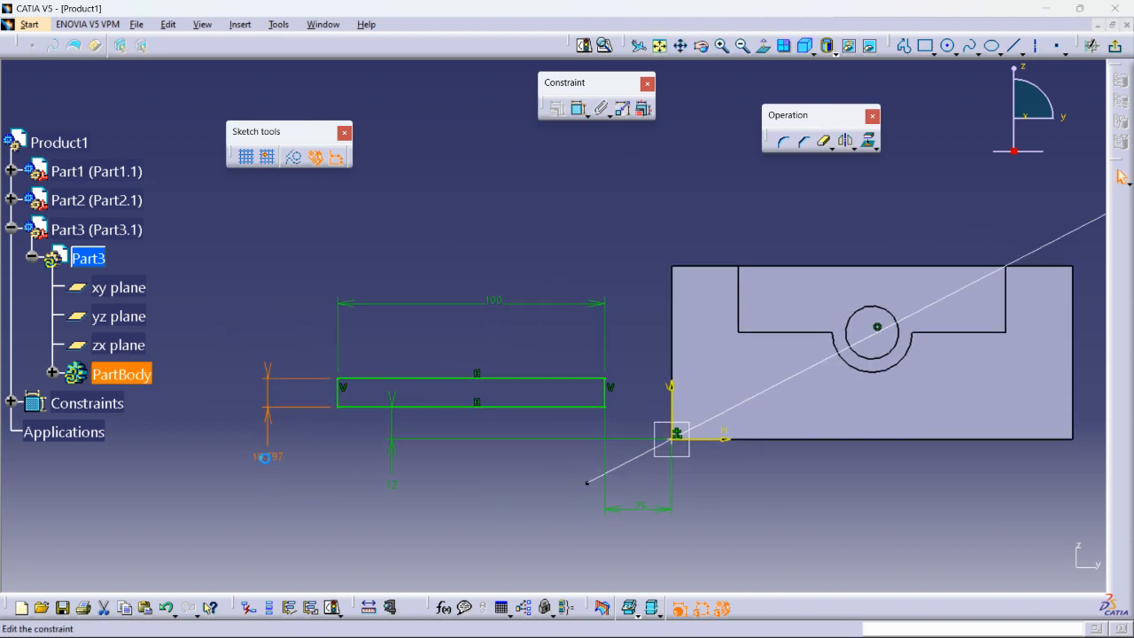
{"action": "double_click", "coordinate": [264, 457]}
{"action": "type", "text": "10"}
{"action": "key", "text": "Return"}
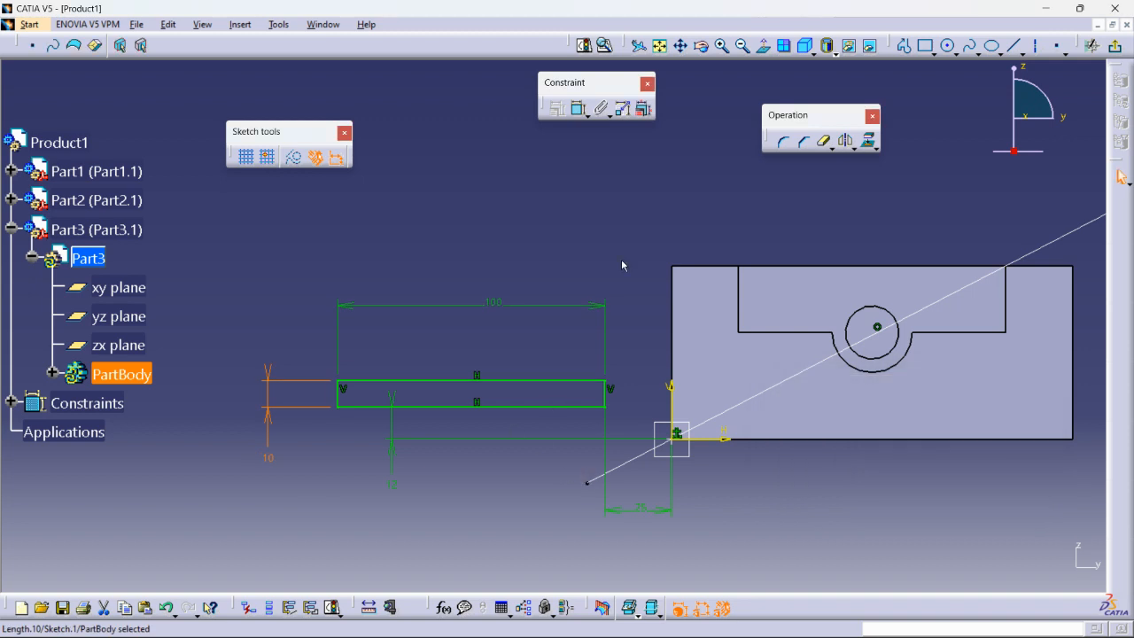
{"action": "left_click", "coordinate": [1116, 45]}
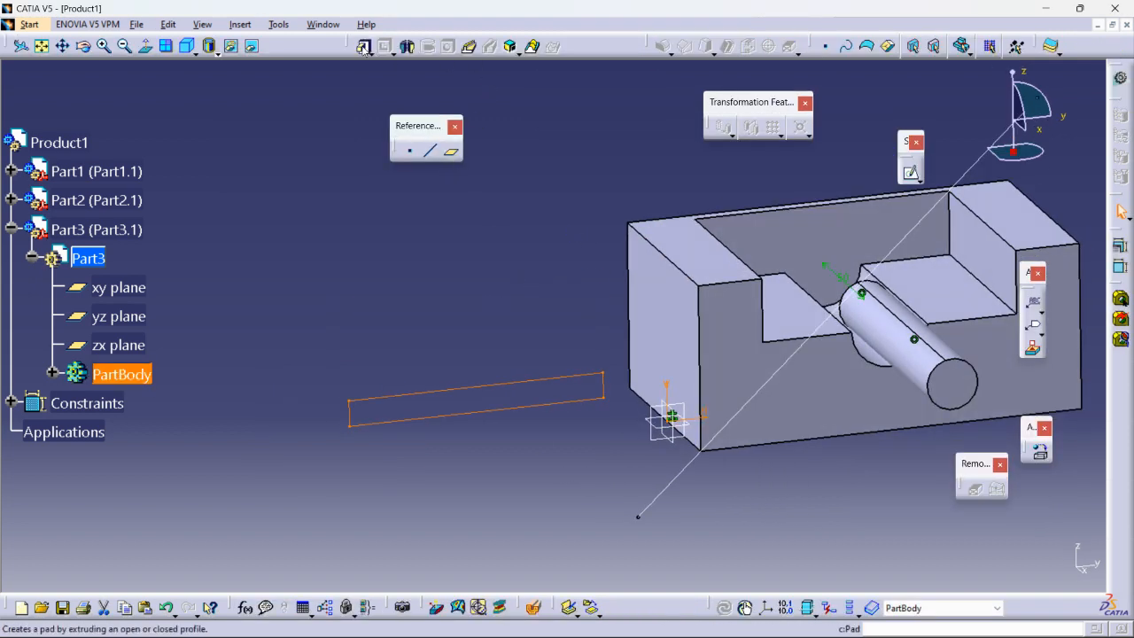
- Pad the rectangle 40 mm with mirrored extent to form the plate
{"action": "left_click", "coordinate": [363, 47]}
{"action": "middle_click_drag", "start_coordinate": [511, 420], "coordinate": [588, 455]}
{"action": "left_click", "coordinate": [819, 409]}
{"action": "left_click_drag", "start_coordinate": [569, 436], "coordinate": [594, 447]}
{"action": "middle_click_drag", "start_coordinate": [595, 399], "coordinate": [709, 412]}
{"action": "left_click_drag", "start_coordinate": [660, 445], "coordinate": [664, 445]}
{"action": "middle_click_drag", "start_coordinate": [656, 441], "coordinate": [580, 444]}
{"action": "middle_click_drag", "start_coordinate": [632, 339], "coordinate": [619, 241]}
{"action": "left_click", "coordinate": [824, 479]}
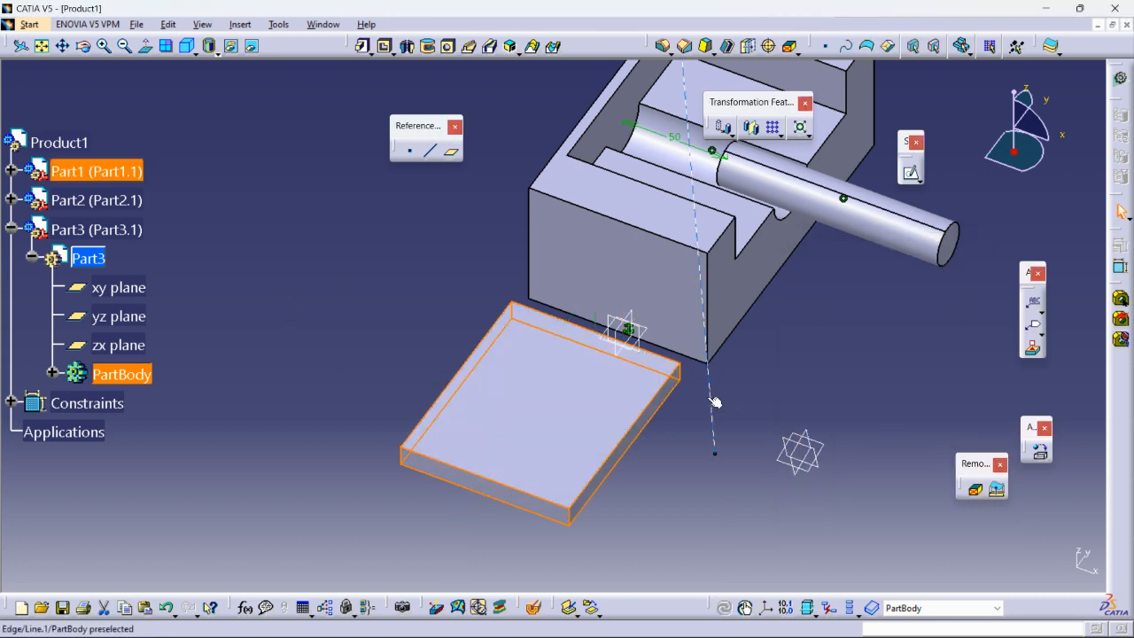
- Return to editing Product1 and collapse Part3 in the tree
{"action": "double_click", "coordinate": [59, 141]}
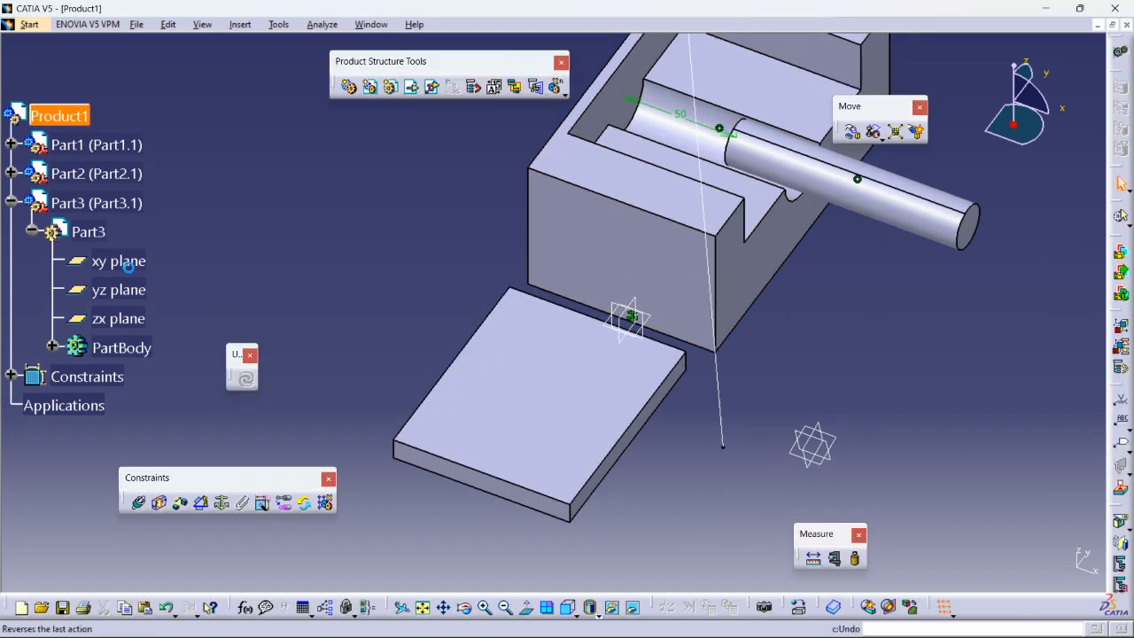
{"action": "left_click", "coordinate": [31, 231]}
{"action": "left_click", "coordinate": [12, 203]}
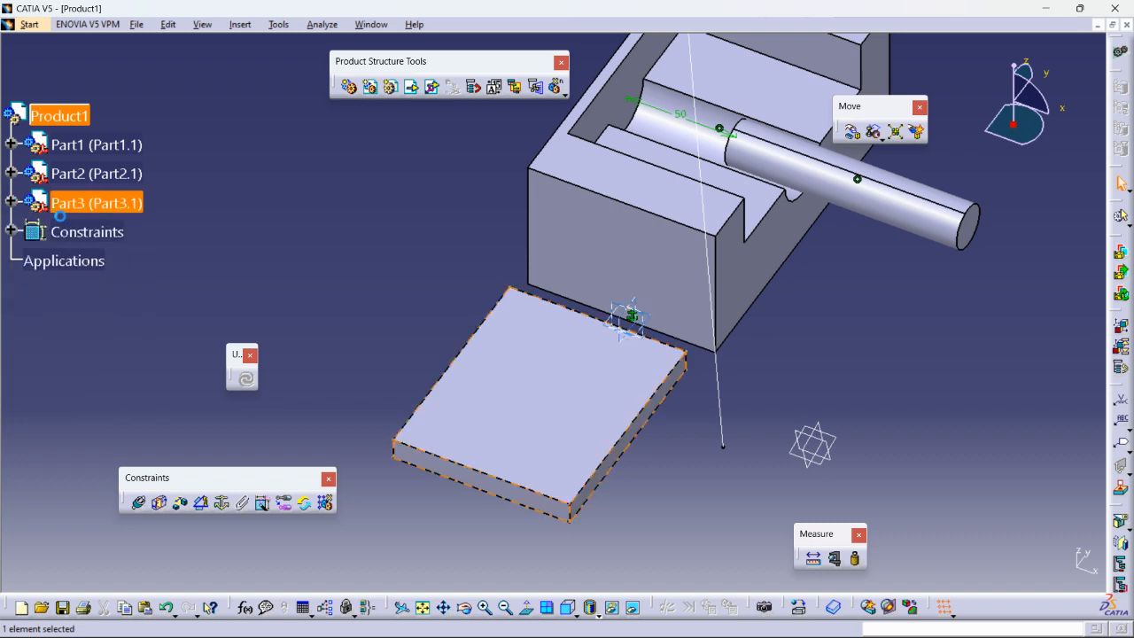
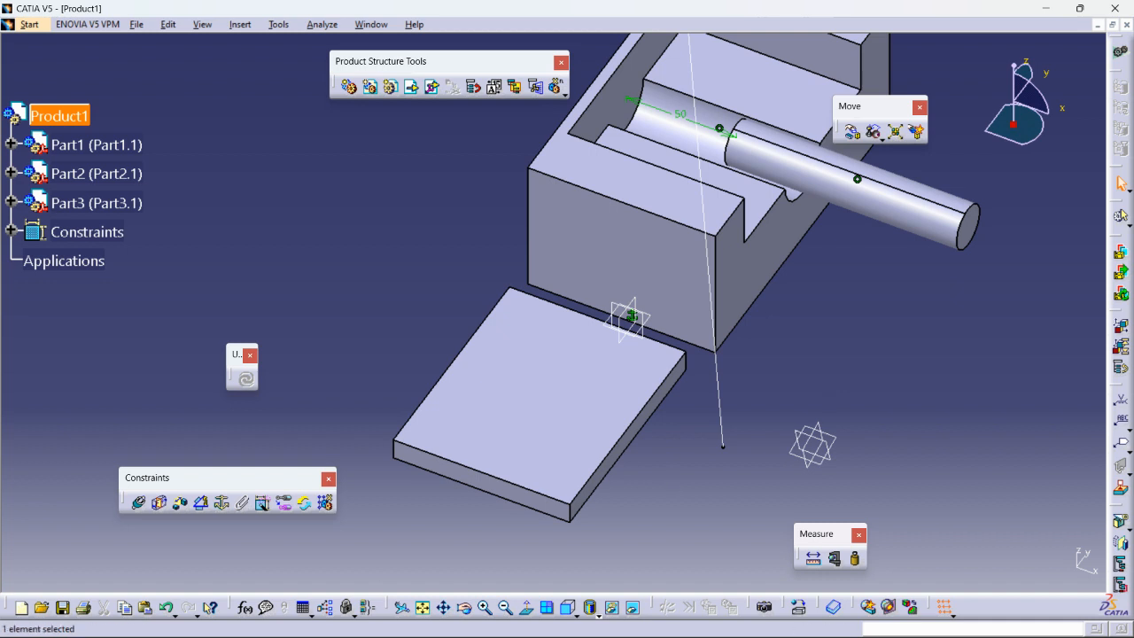
- Make the block's edge coincident with the plate's top edge and update the assembly
{"action": "left_click", "coordinate": [142, 503]}
{"action": "middle_click_drag", "start_coordinate": [671, 353], "coordinate": [600, 277]}
{"action": "left_click", "coordinate": [679, 403]}
{"action": "left_click", "coordinate": [471, 354]}
{"action": "middle_click_drag", "start_coordinate": [537, 342], "coordinate": [571, 452]}
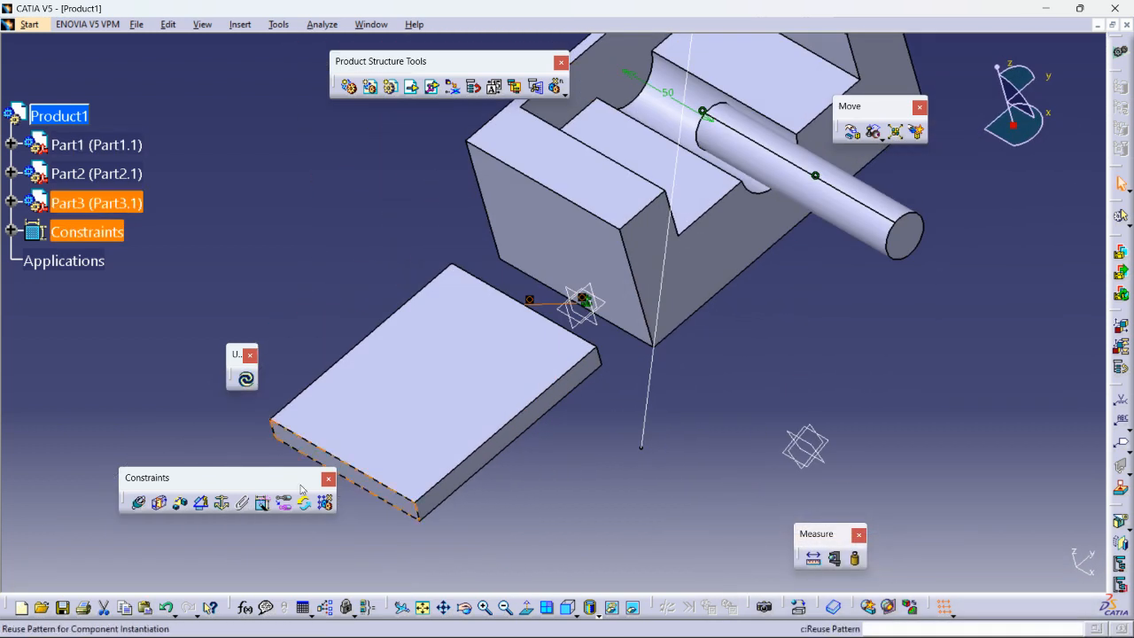
{"action": "left_click", "coordinate": [245, 378]}
{"action": "left_click", "coordinate": [762, 392]}
- Add a second coincidence between the block and plate corner edges and update
{"action": "middle_click_drag", "start_coordinate": [490, 355], "coordinate": [458, 362]}
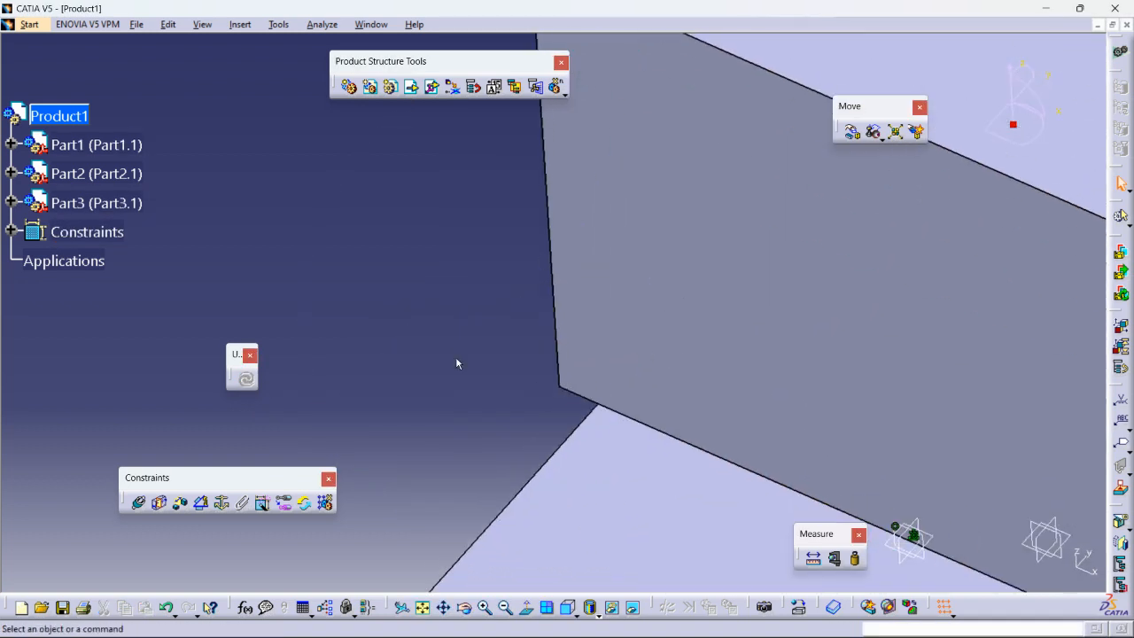
{"action": "left_click", "coordinate": [138, 502]}
{"action": "left_click", "coordinate": [559, 390]}
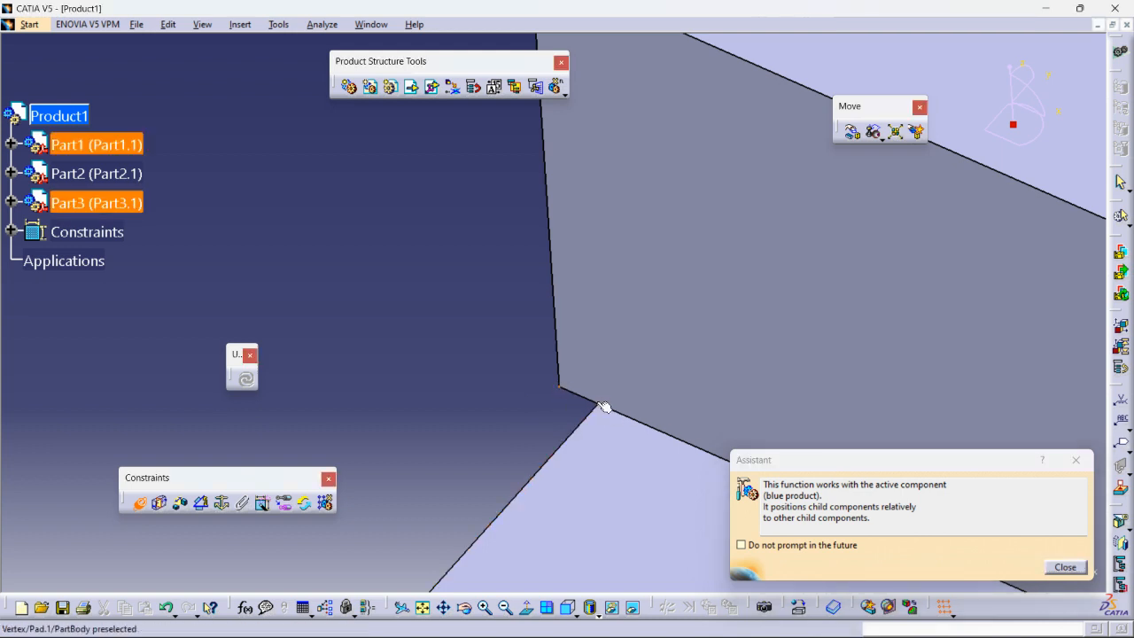
{"action": "left_click", "coordinate": [599, 405]}
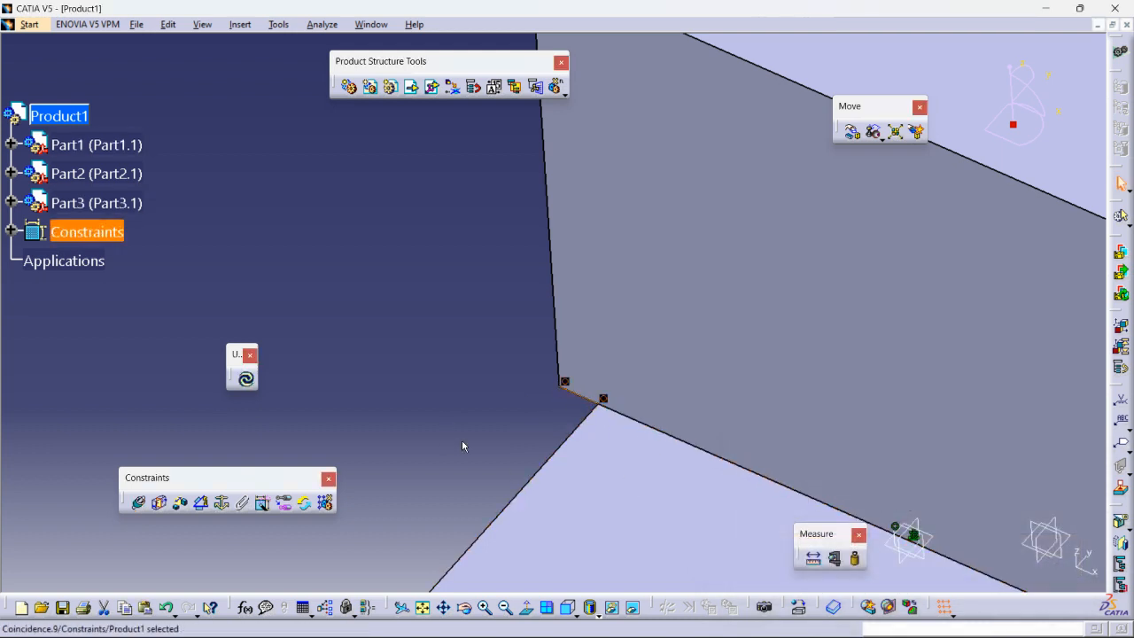
{"action": "left_click", "coordinate": [246, 378]}
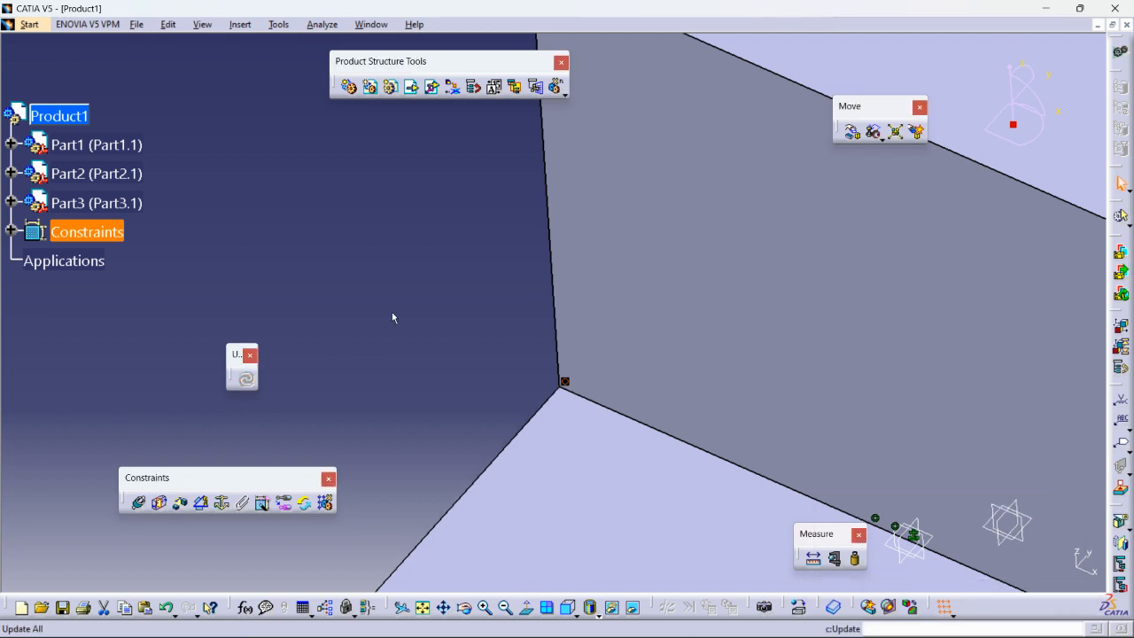
{"action": "middle_click_drag", "start_coordinate": [403, 303], "coordinate": [435, 324]}
{"action": "left_click", "coordinate": [436, 324]}
{"action": "middle_click_drag", "start_coordinate": [470, 450], "coordinate": [405, 373]}
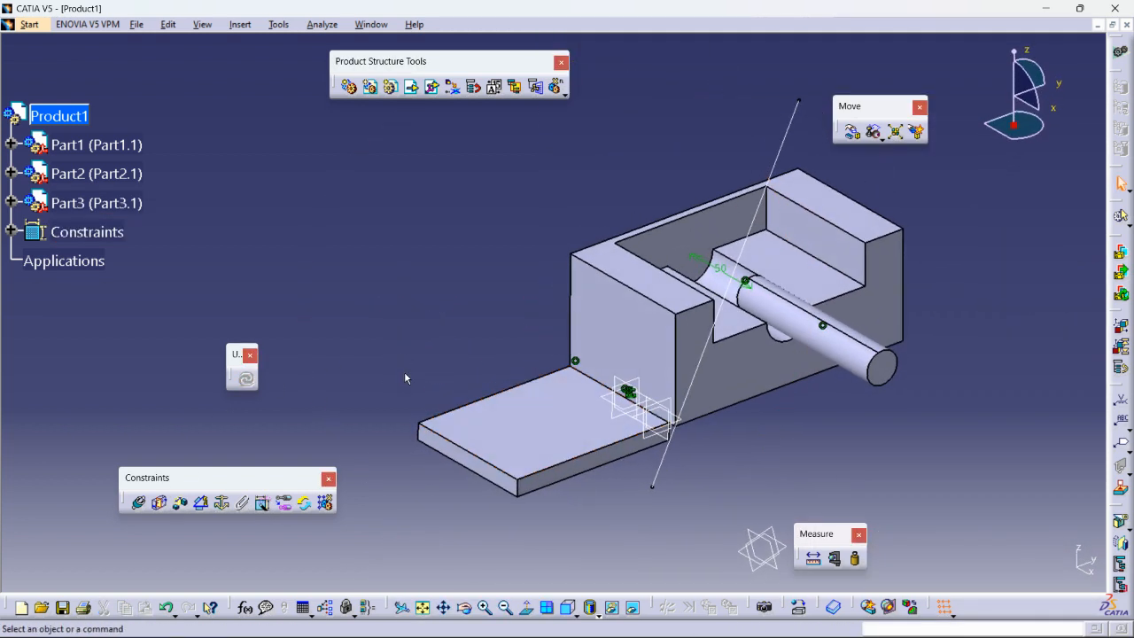
- Start an angle constraint between the block's vertical face and the plate's base face
{"action": "left_click", "coordinate": [203, 504]}
{"action": "left_click", "coordinate": [627, 332]}
{"action": "left_click", "coordinate": [528, 441]}
{"action": "middle_click_drag", "start_coordinate": [528, 440], "coordinate": [368, 349]}
- Set the angle constraint to Sector 3 with a 30° angle and confirm it
{"action": "left_click", "coordinate": [837, 523]}
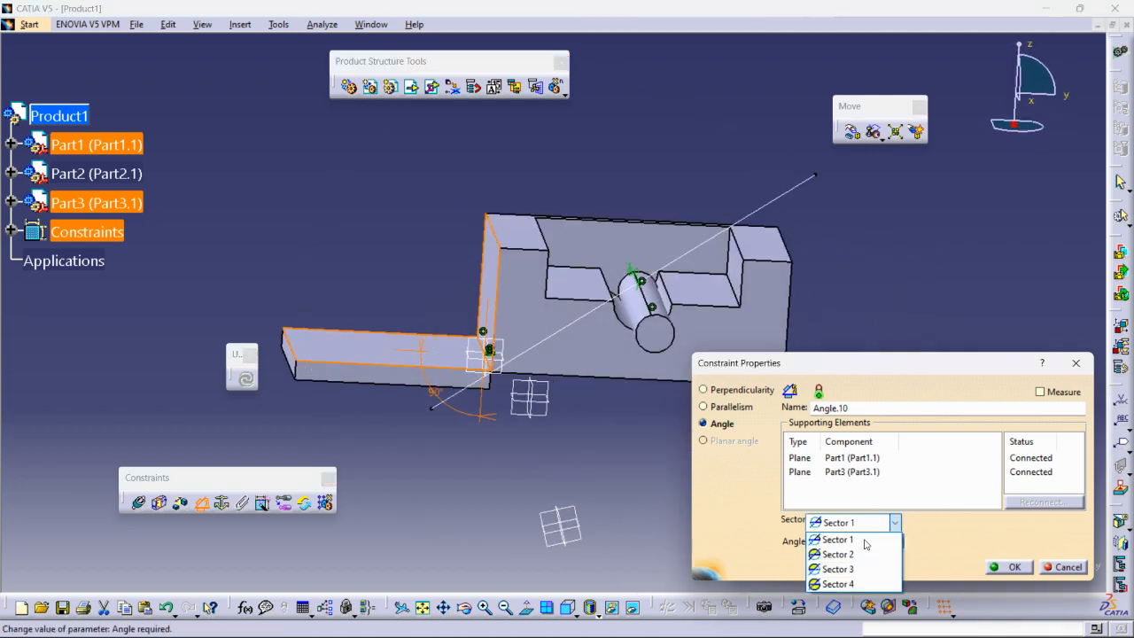
{"action": "left_click", "coordinate": [839, 540]}
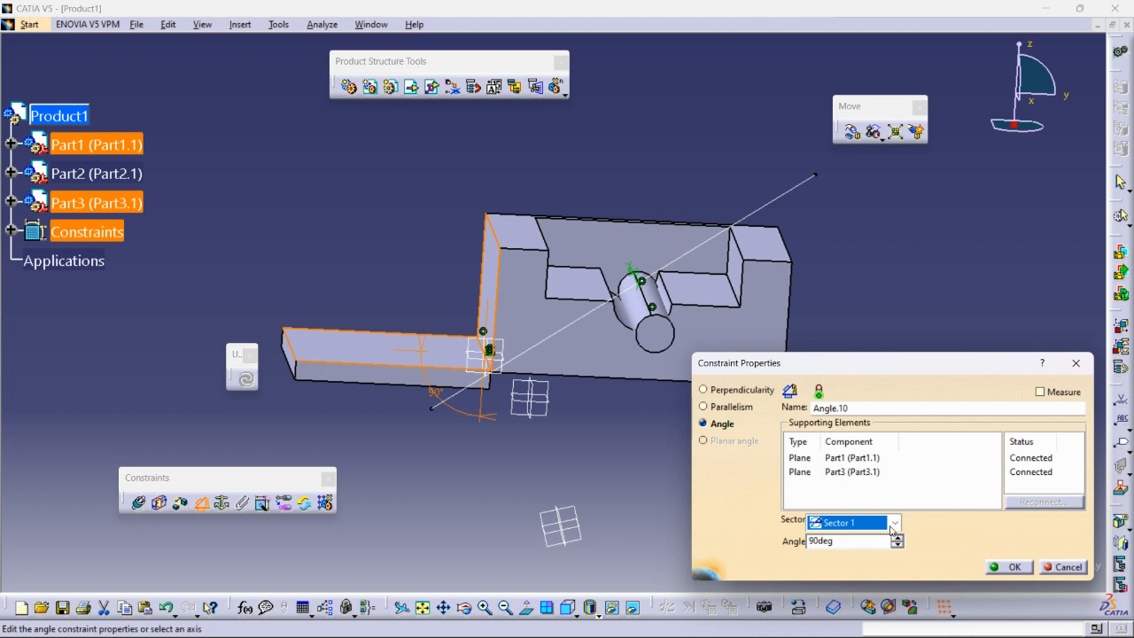
{"action": "left_click", "coordinate": [895, 524]}
{"action": "left_click", "coordinate": [848, 555]}
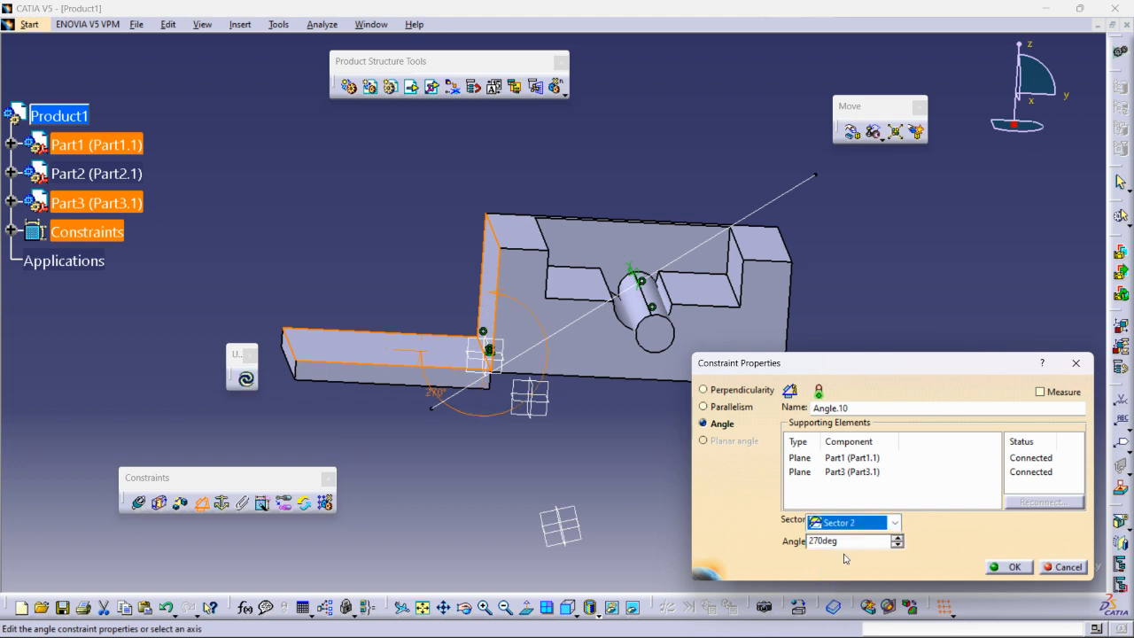
{"action": "left_click", "coordinate": [894, 524]}
{"action": "left_click", "coordinate": [848, 569]}
{"action": "middle_click_drag", "start_coordinate": [595, 455], "coordinate": [640, 472]}
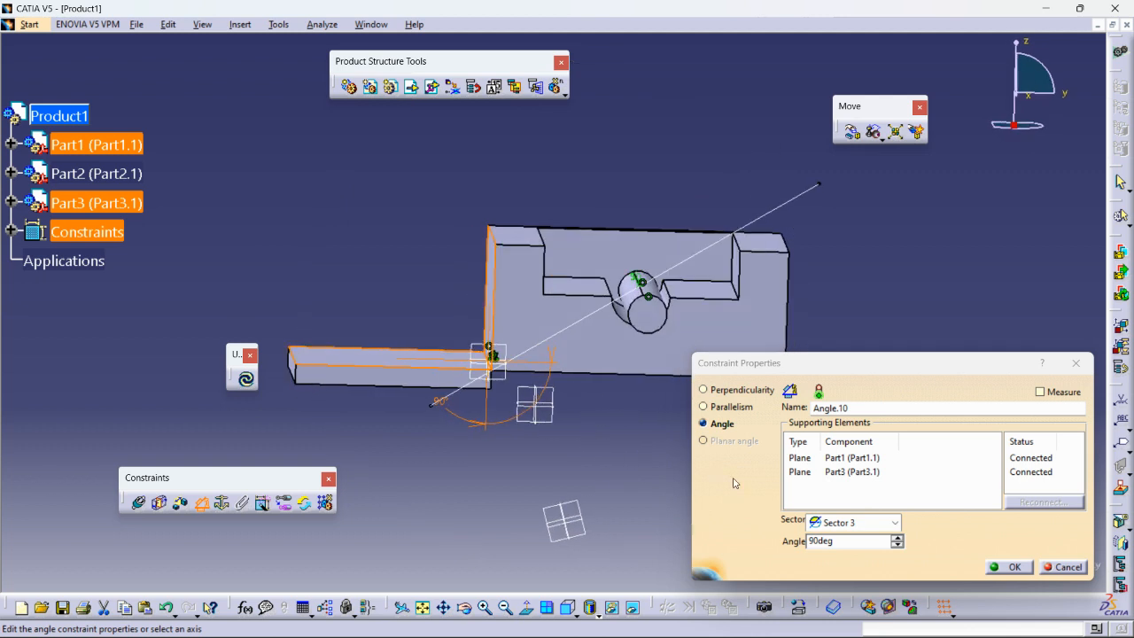
{"action": "double_click", "coordinate": [852, 542]}
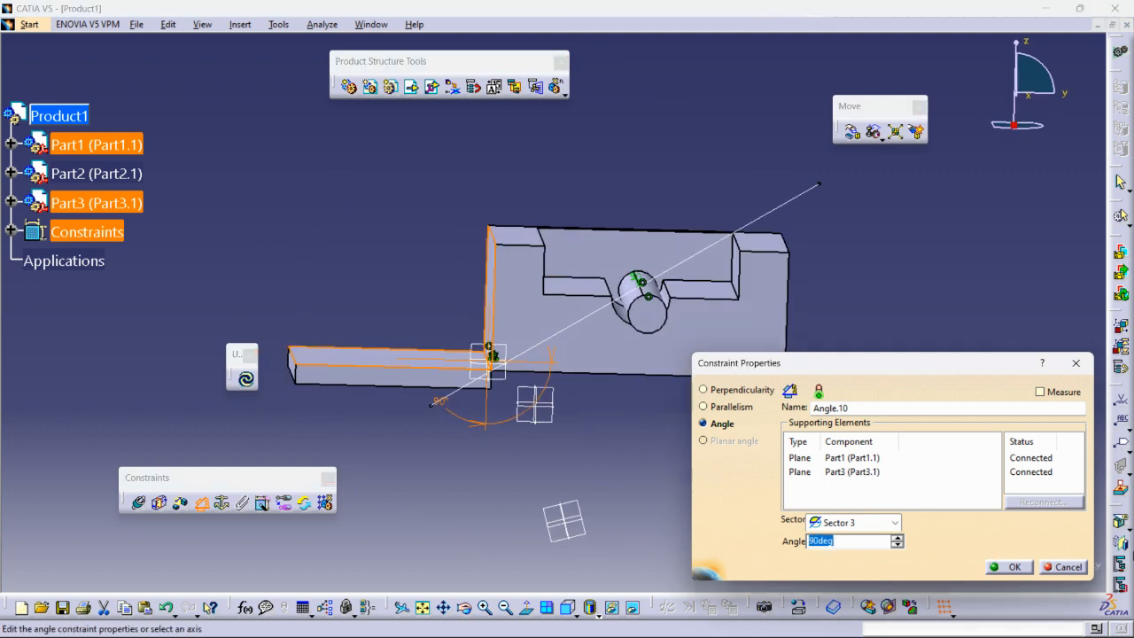
{"action": "type", "text": "30"}
{"action": "left_click", "coordinate": [1010, 567]}
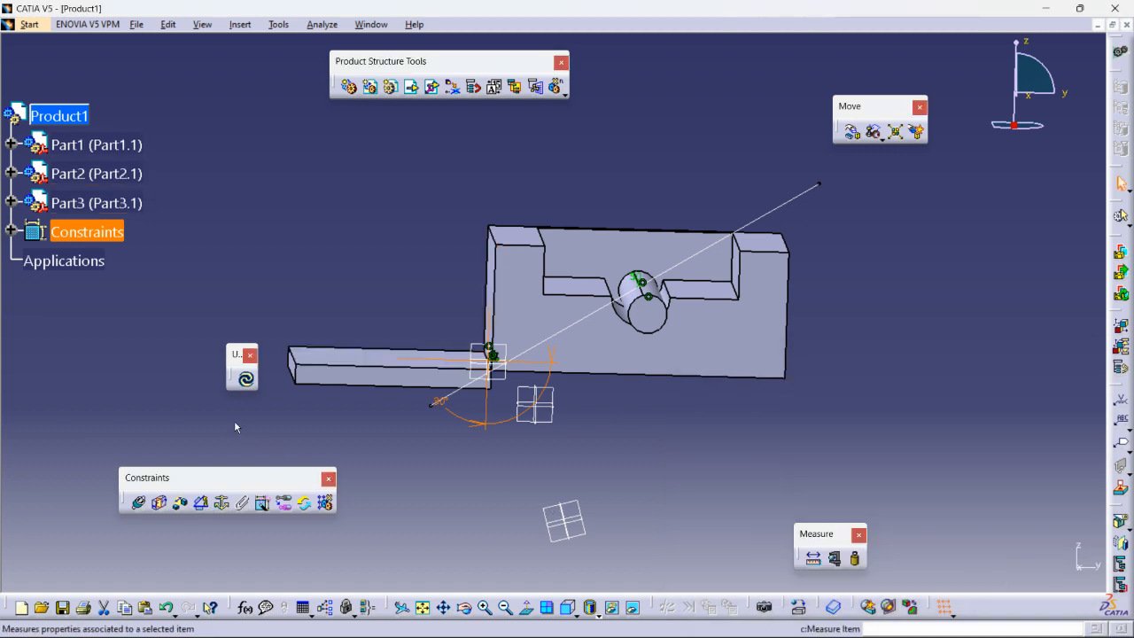
- Update the assembly so the plate swings up to 30°
{"action": "left_click", "coordinate": [245, 378]}
{"action": "middle_click_drag", "start_coordinate": [597, 468], "coordinate": [556, 482]}
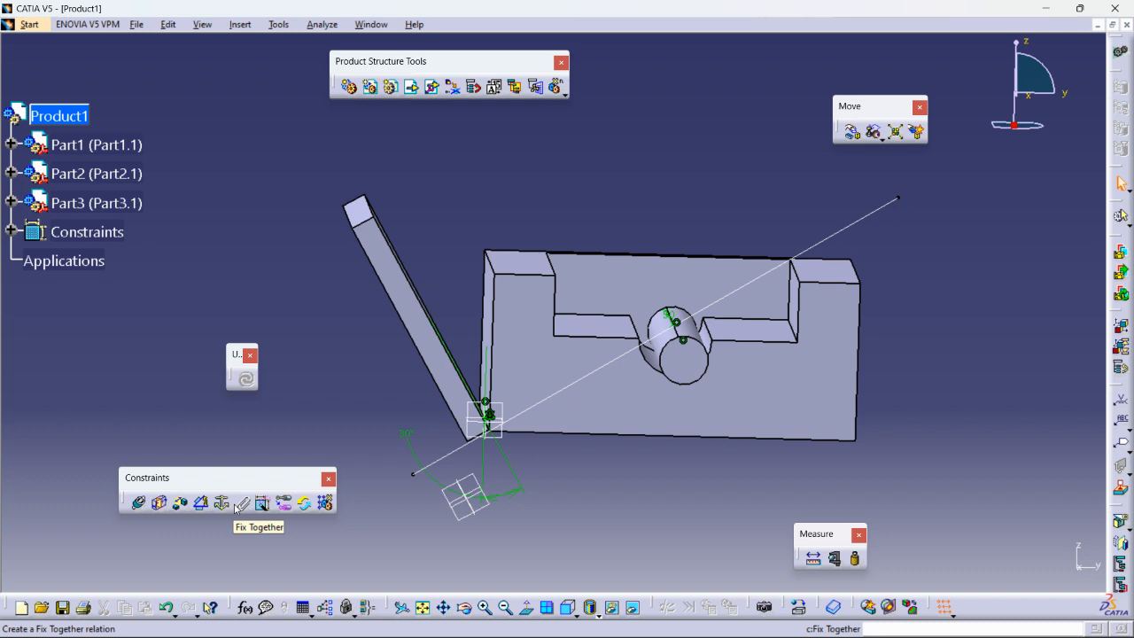
{"action": "mouse_move", "coordinate": [474, 403]}
{"action": "middle_mouse_down"}
{"action": "mouse_move", "coordinate": [517, 464]}
{"action": "mouse_move", "coordinate": [465, 383]}
{"action": "middle_mouse_up"}
- Delete the Angle.10 constraint from the tree, leaving the plate tilted
{"action": "left_click", "coordinate": [11, 232]}
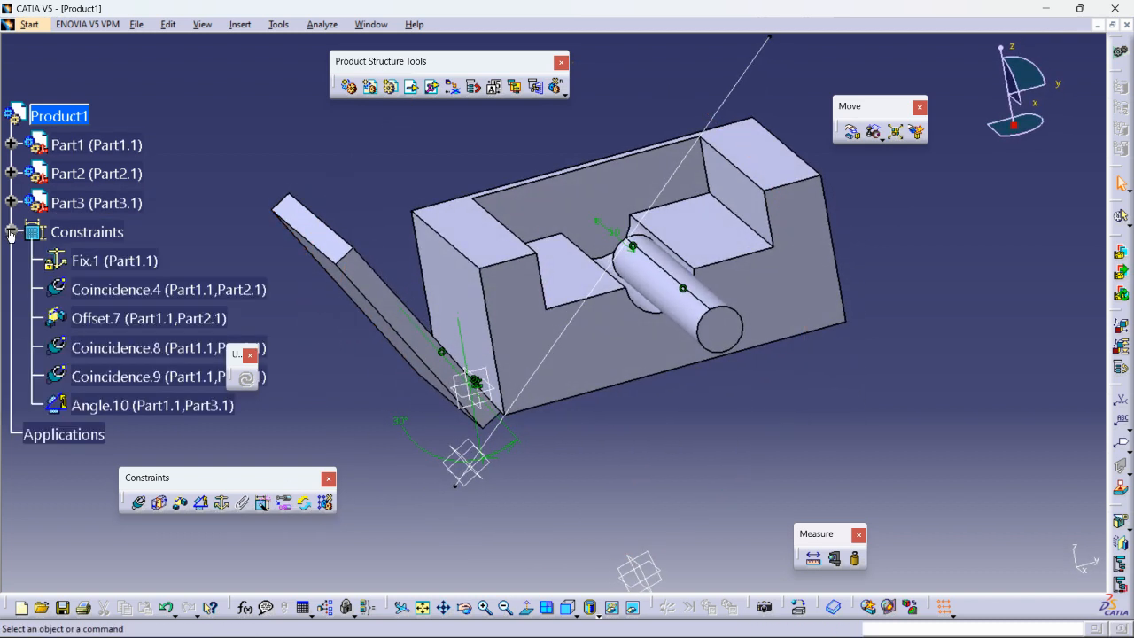
{"action": "right_click", "coordinate": [107, 405]}
{"action": "left_click", "coordinate": [137, 576]}
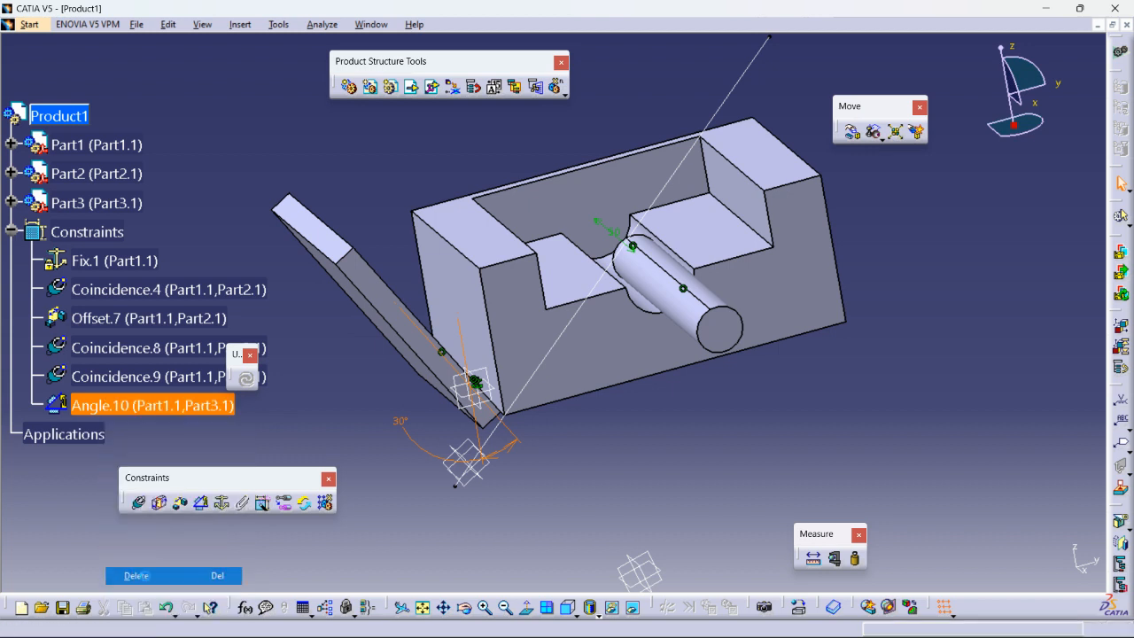
{"action": "middle_click_drag", "start_coordinate": [452, 341], "coordinate": [465, 344]}
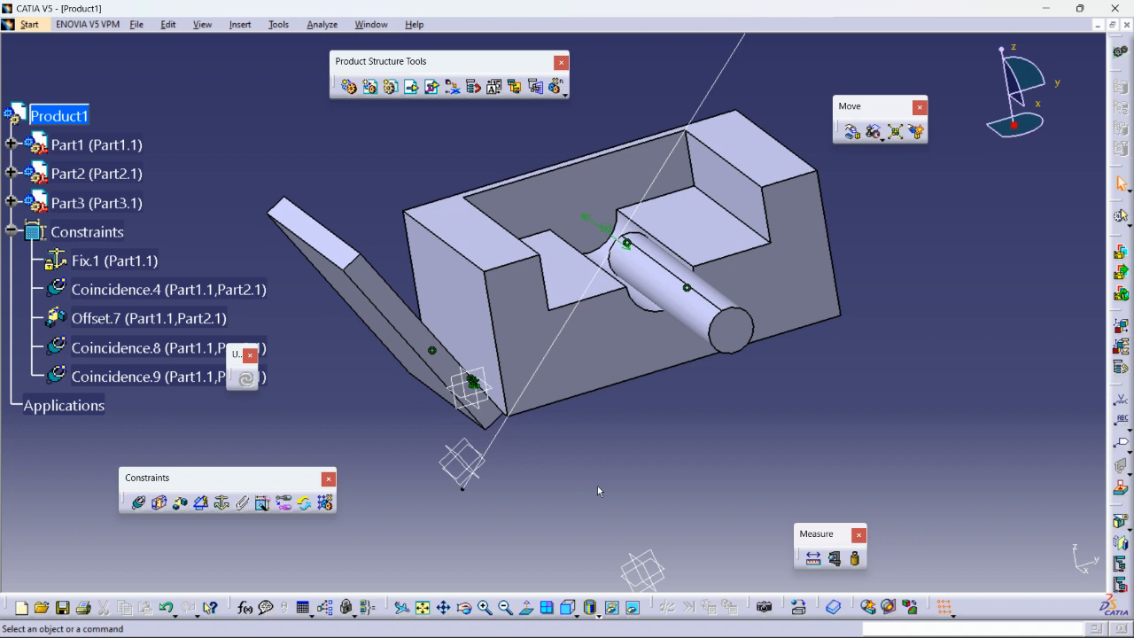
{"action": "middle_click_drag", "start_coordinate": [554, 396], "coordinate": [487, 285]}
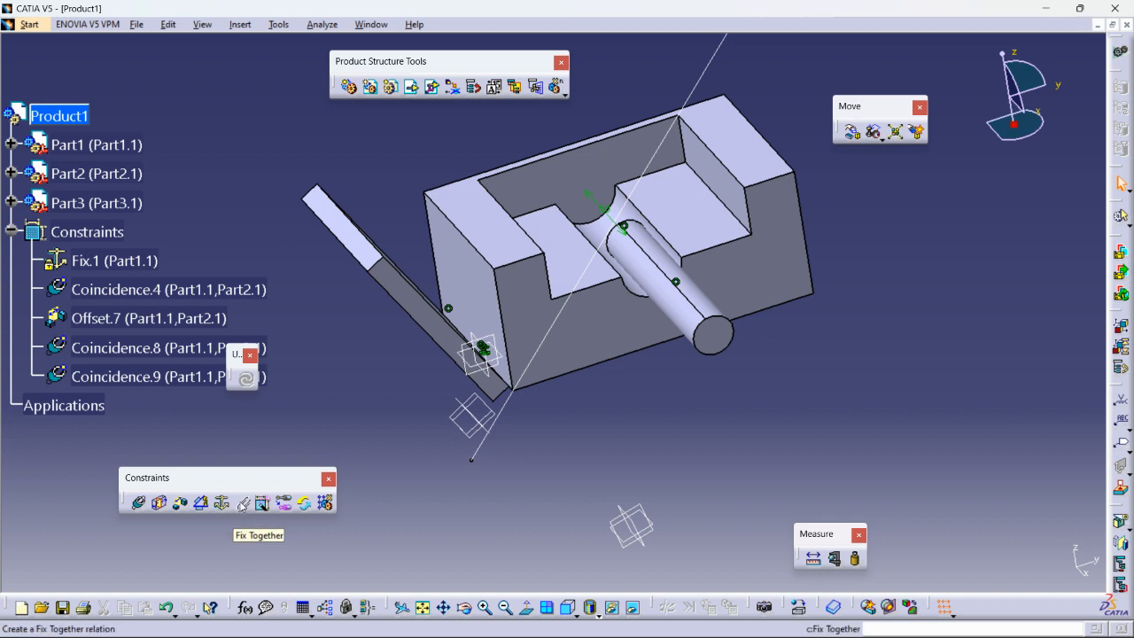
- Fix Part1 (block) and Part3 (plate) together as one rigid group
{"action": "left_click", "coordinate": [241, 503]}
{"action": "left_click", "coordinate": [461, 292]}
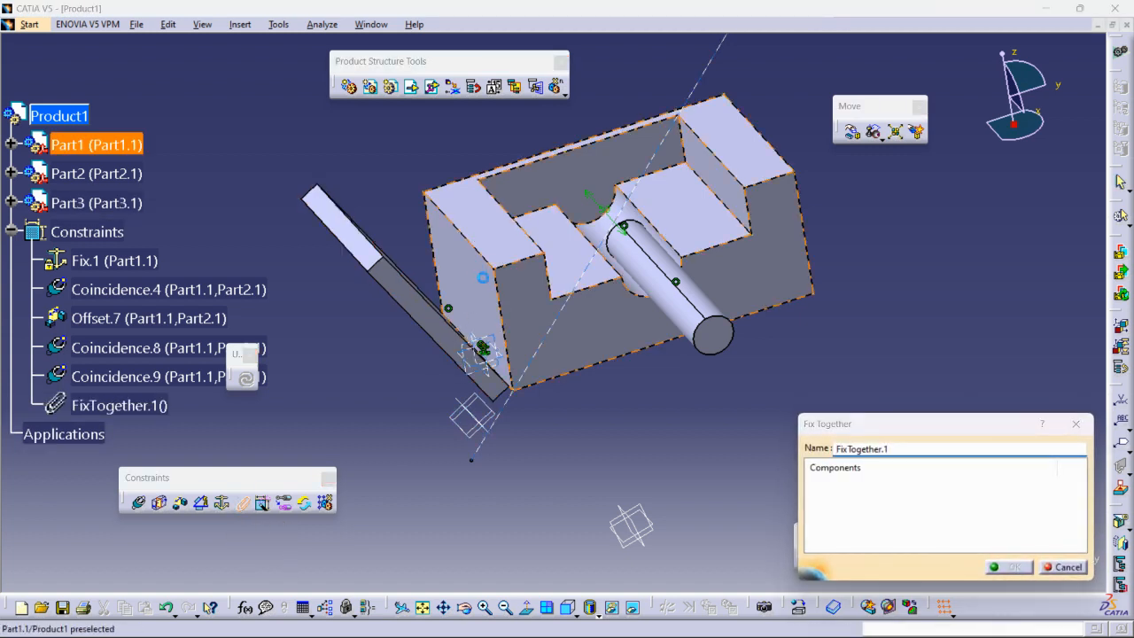
{"action": "left_click", "coordinate": [403, 297]}
{"action": "left_click", "coordinate": [1008, 567]}
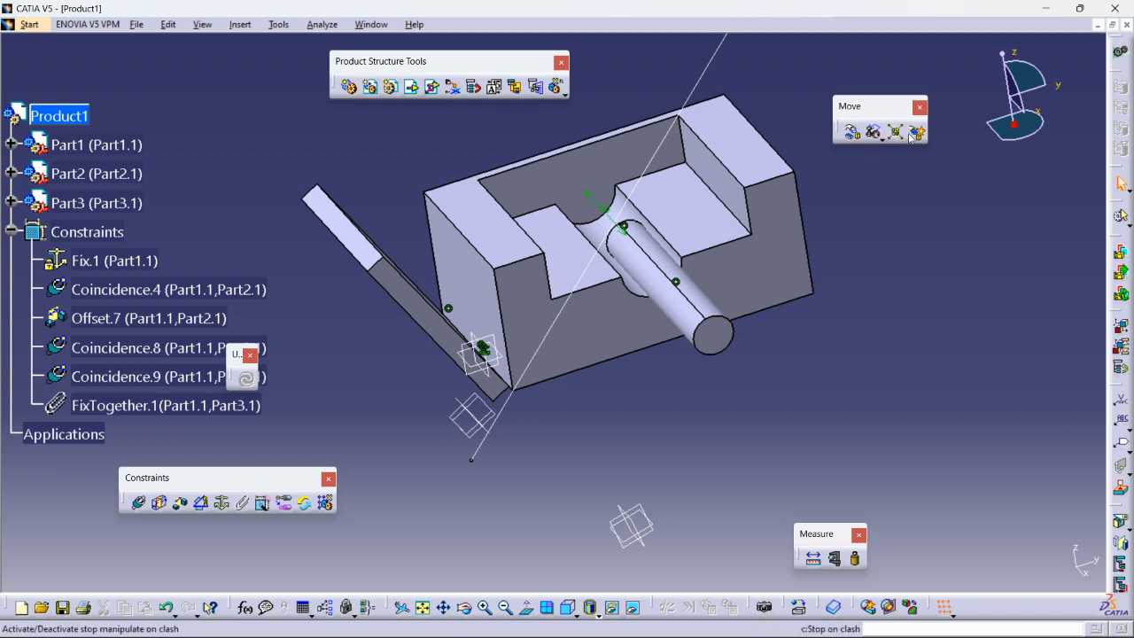
- Try the Manipulation options for XY-plane dragging and respecting constraints, then cancel
{"action": "left_click", "coordinate": [852, 132]}
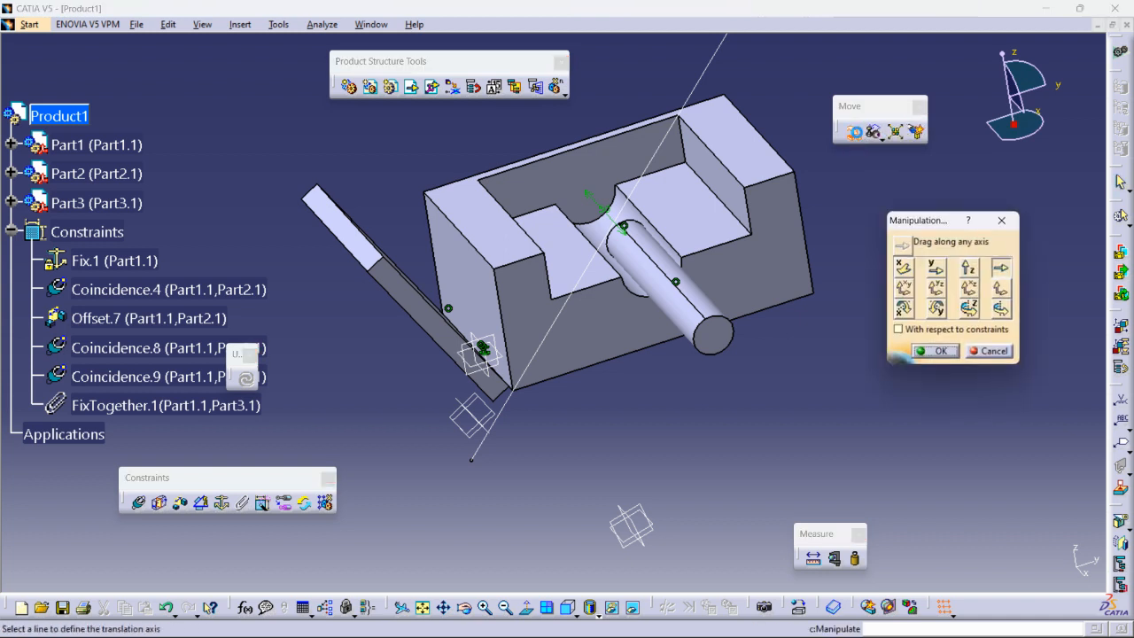
{"action": "left_click", "coordinate": [898, 330]}
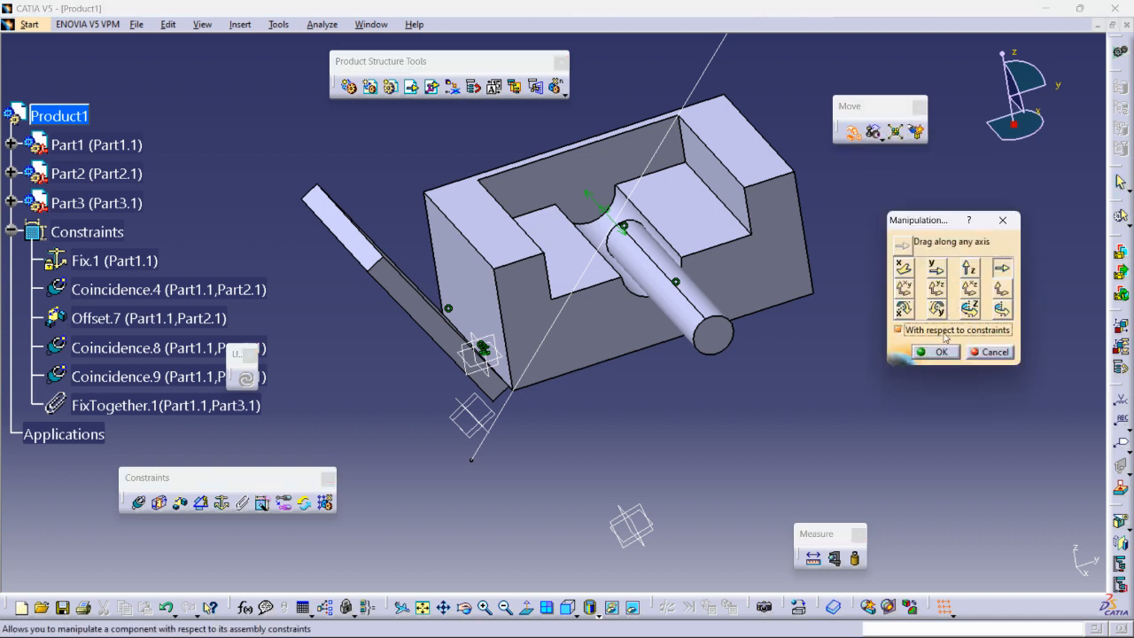
{"action": "middle_click_drag", "start_coordinate": [564, 266], "coordinate": [612, 278]}
{"action": "middle_click_drag", "start_coordinate": [716, 284], "coordinate": [639, 306]}
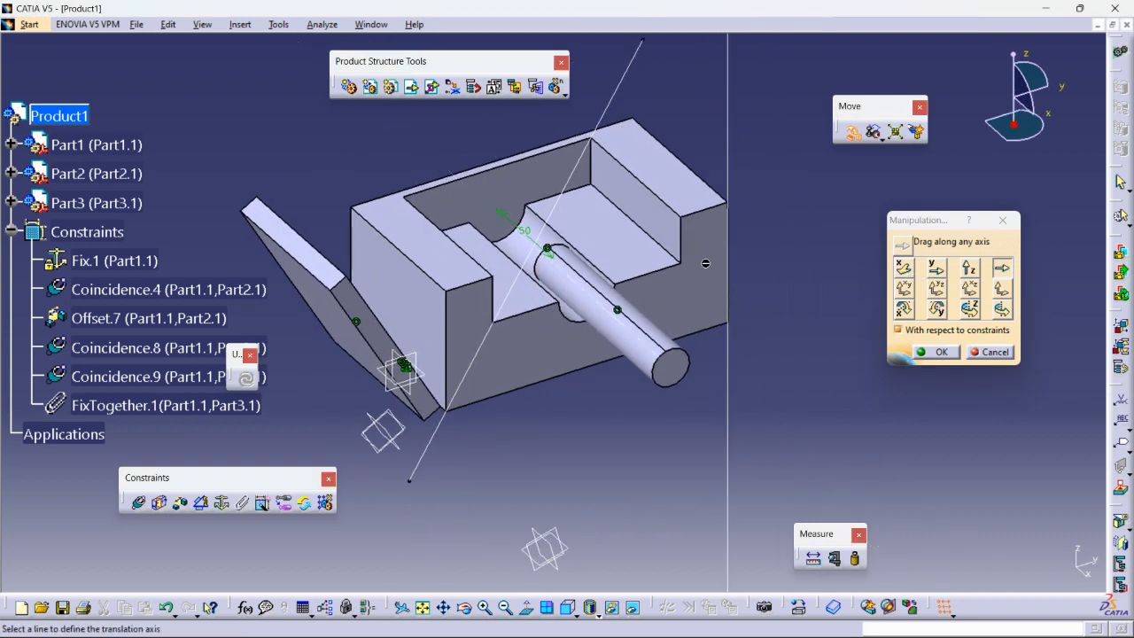
{"action": "left_click", "coordinate": [903, 288]}
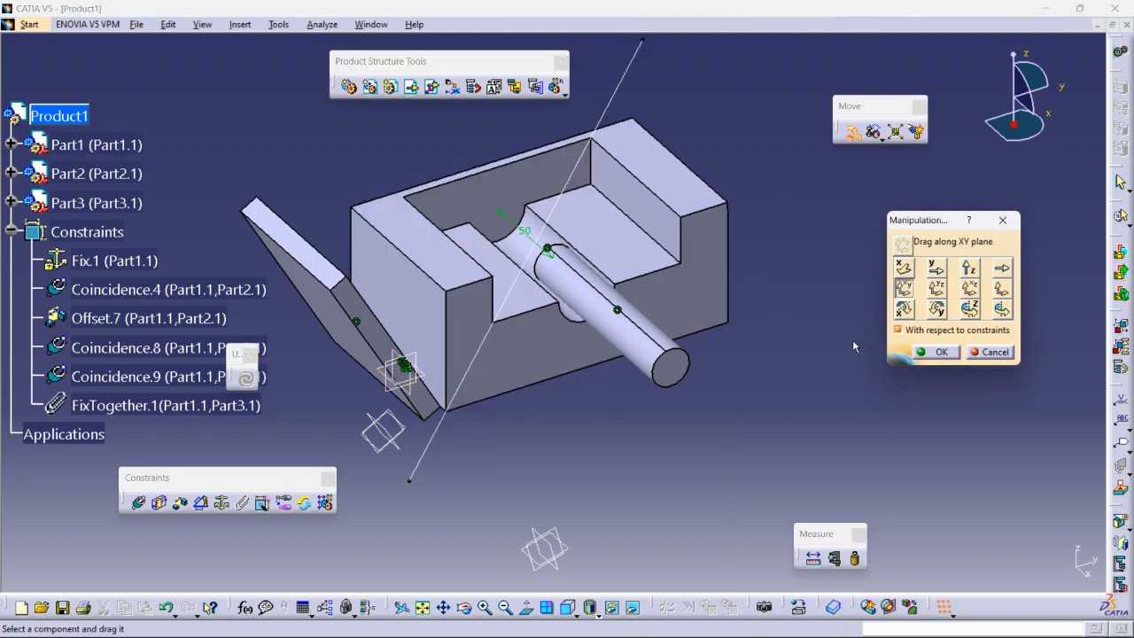
{"action": "left_click", "coordinate": [898, 329]}
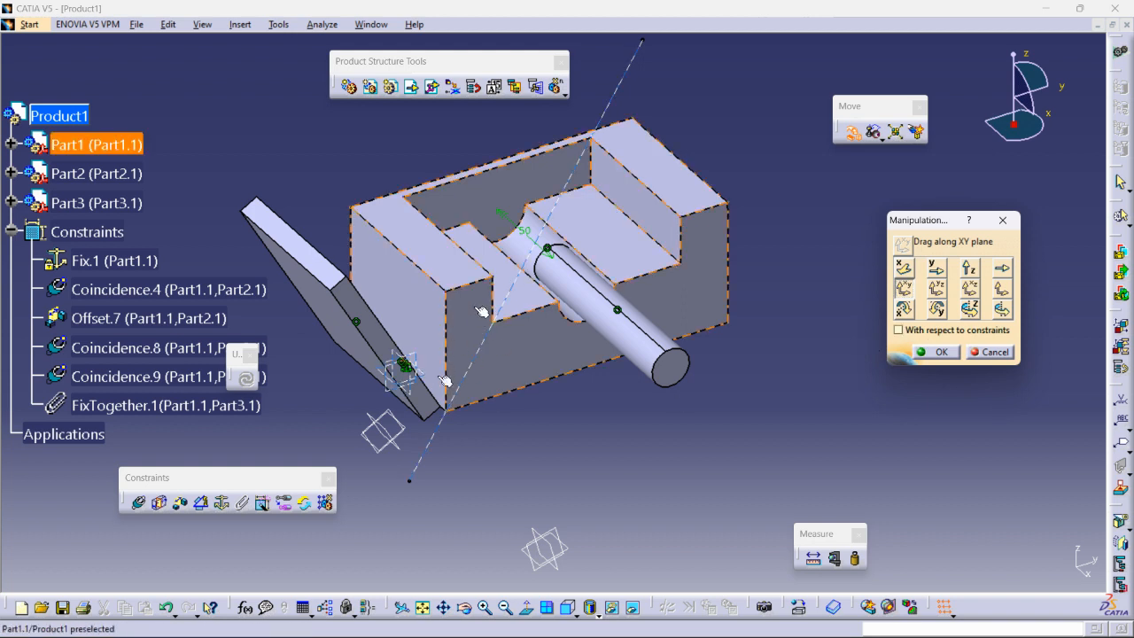
{"action": "left_click", "coordinate": [991, 352]}
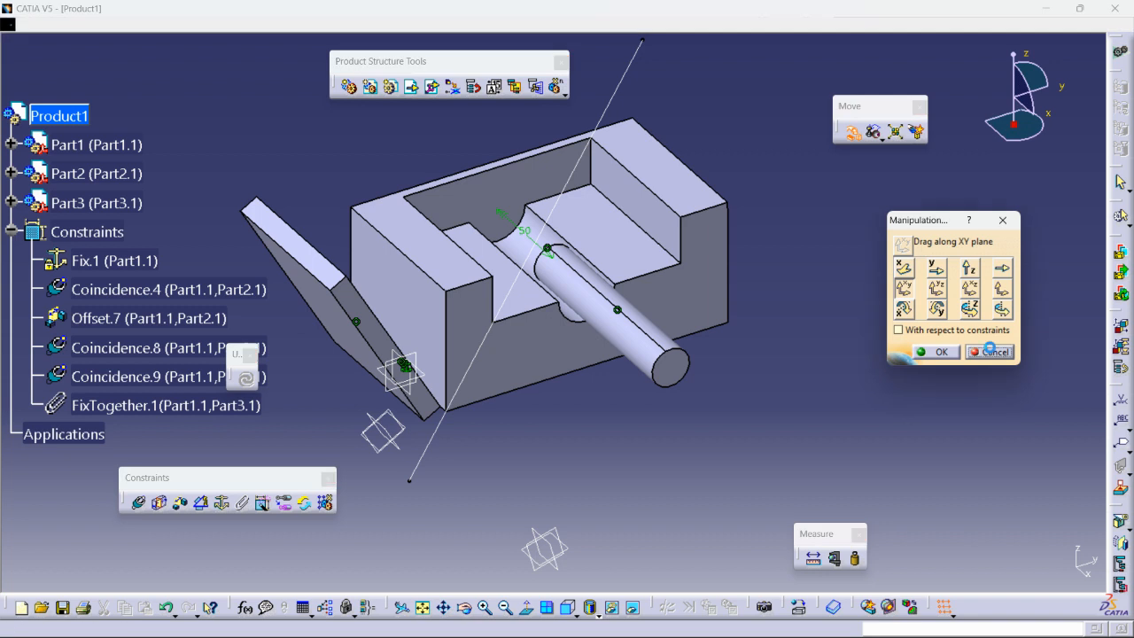
- Delete the Fix.1 constraint on Part1 and reopen the Manipulation dialog
{"action": "middle_click_drag", "start_coordinate": [714, 349], "coordinate": [728, 366]}
{"action": "left_click", "coordinate": [714, 350]}
{"action": "right_click", "coordinate": [88, 258]}
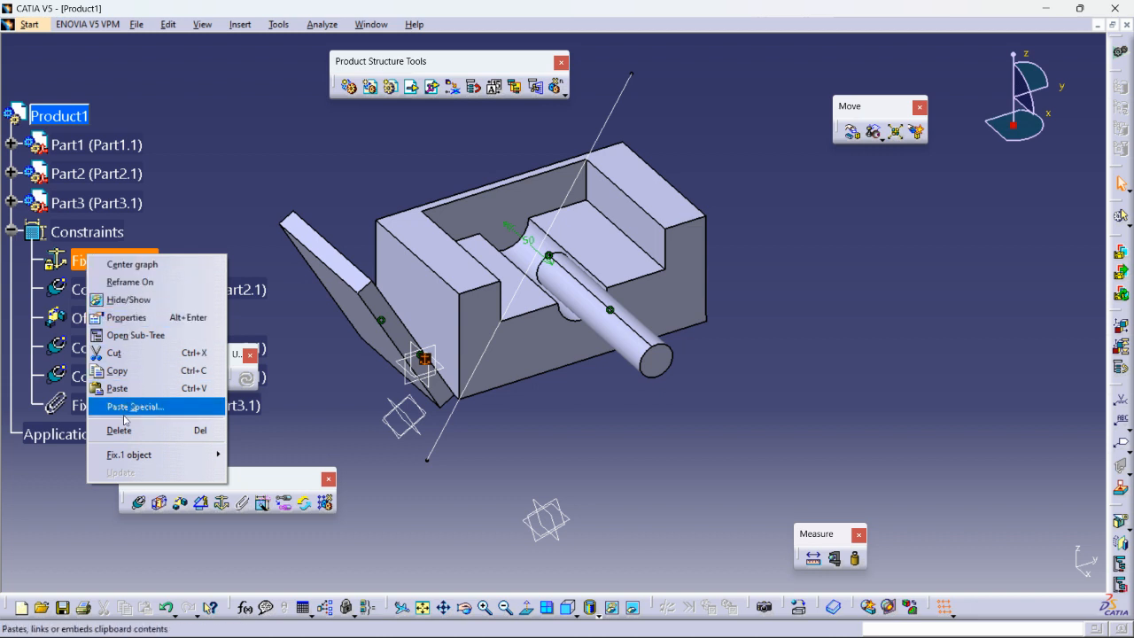
{"action": "left_click", "coordinate": [118, 430]}
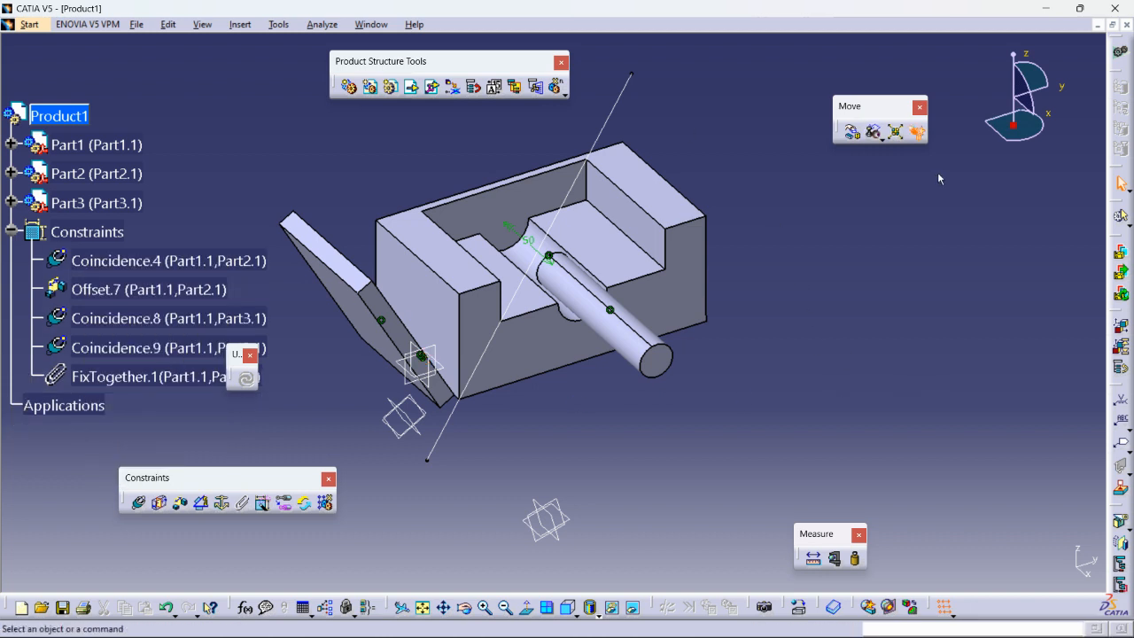
{"action": "left_click", "coordinate": [851, 132]}
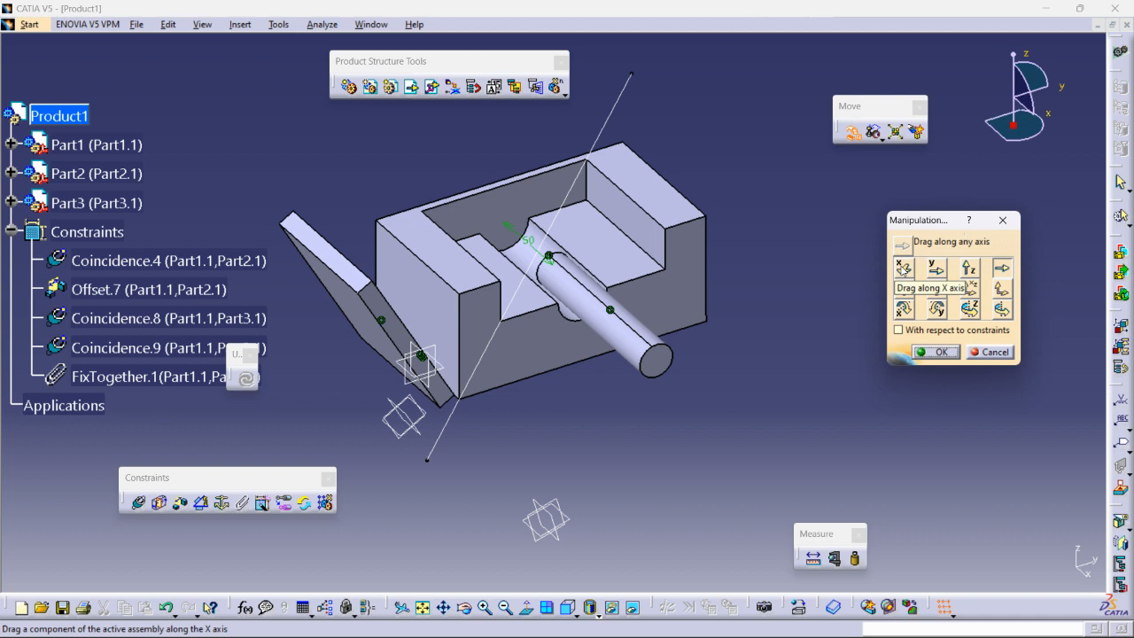
- Drag the base block along the XY plane, then update to restore constrained positions
{"action": "left_click", "coordinate": [904, 288]}
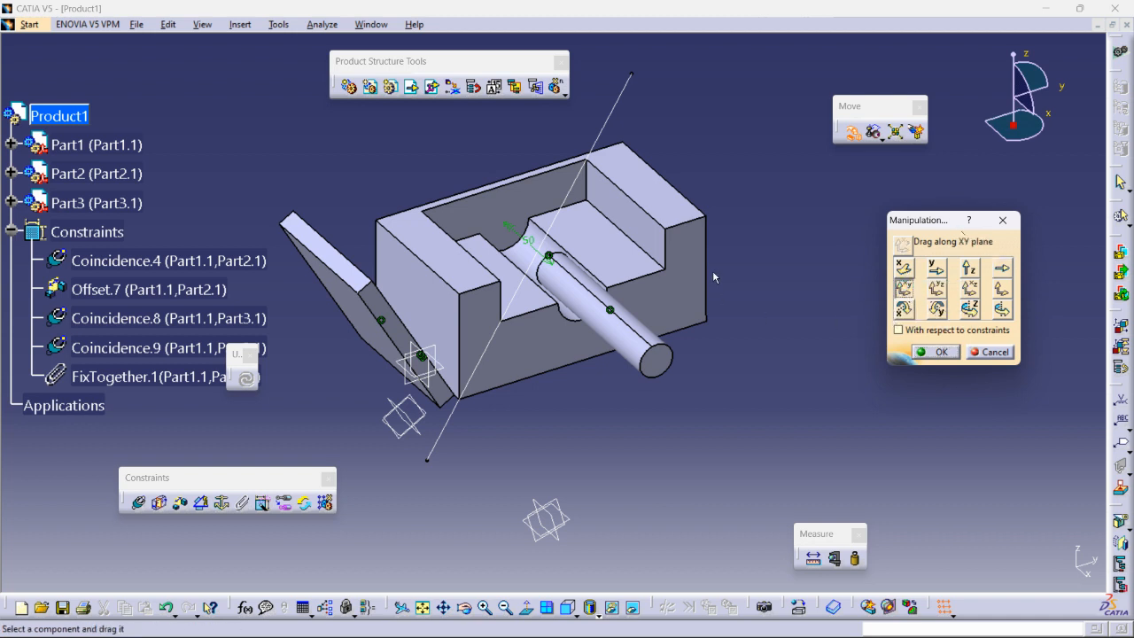
{"action": "left_click_drag", "start_coordinate": [700, 277], "coordinate": [844, 373]}
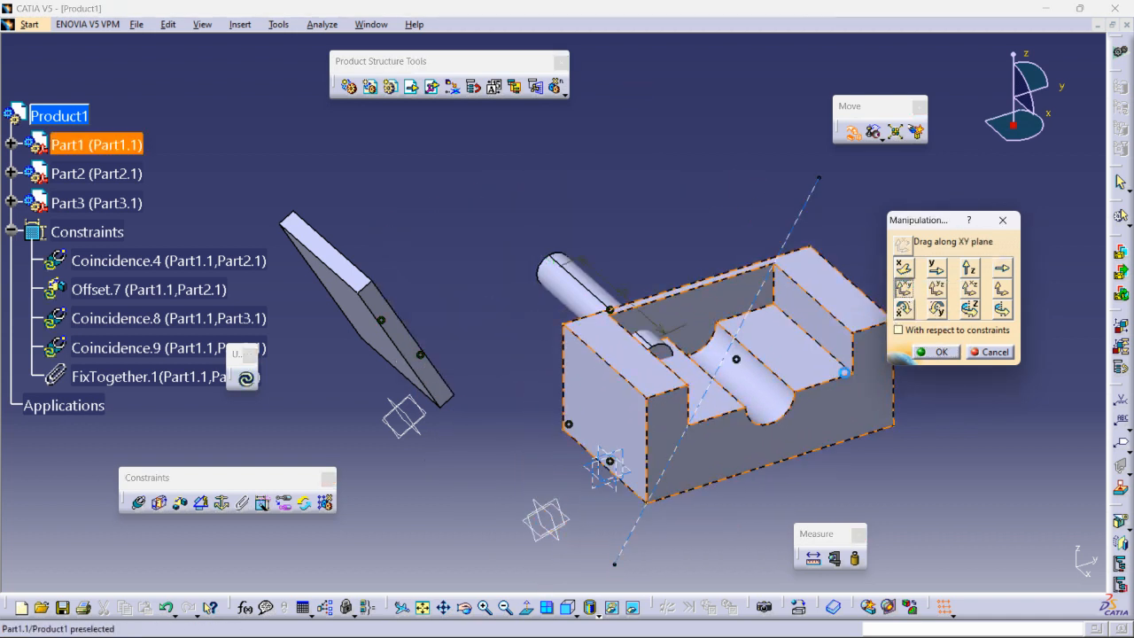
{"action": "mouse_move", "coordinate": [637, 185]}
{"action": "middle_mouse_down", "text": "ctrl"}
{"action": "mouse_move", "coordinate": [638, 246]}
{"action": "mouse_move", "coordinate": [626, 204]}
{"action": "middle_mouse_up", "text": "ctrl"}
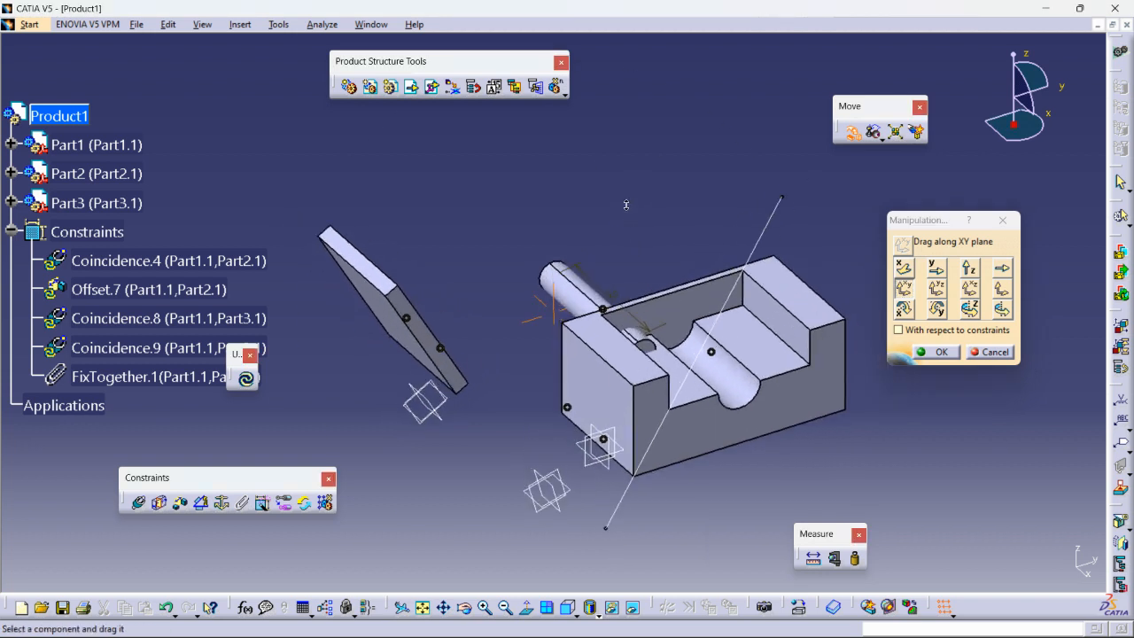
{"action": "left_click", "coordinate": [246, 378]}
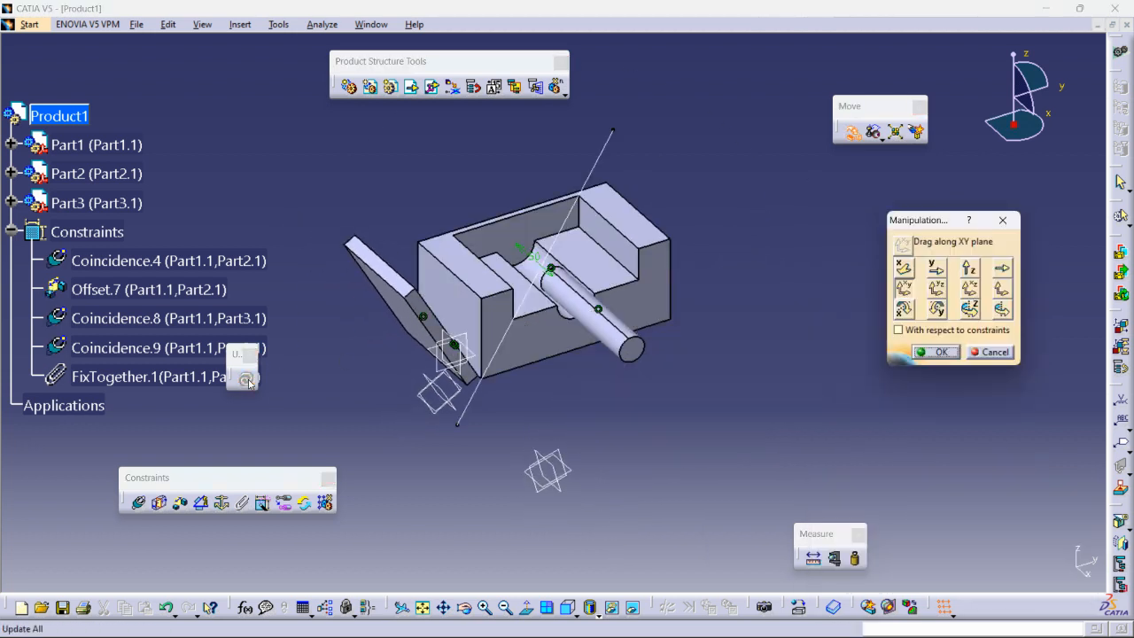
{"action": "middle_click_drag", "start_coordinate": [526, 366], "coordinate": [143, 381]}
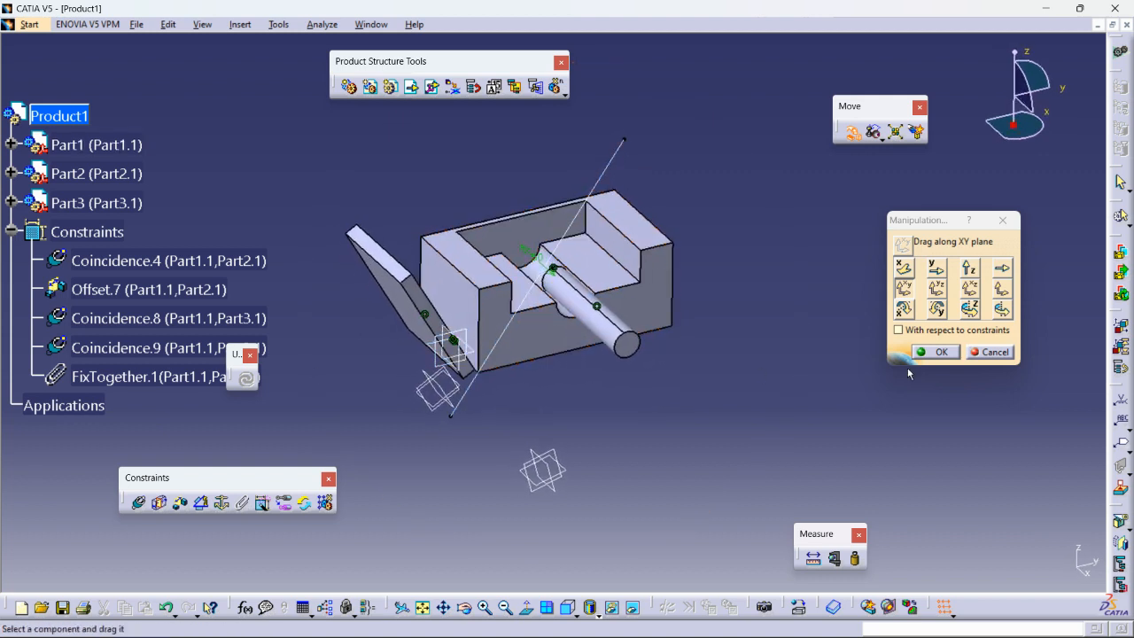
- Drag the block again with constraints respected, then close the Manipulation dialog
{"action": "left_click", "coordinate": [899, 330]}
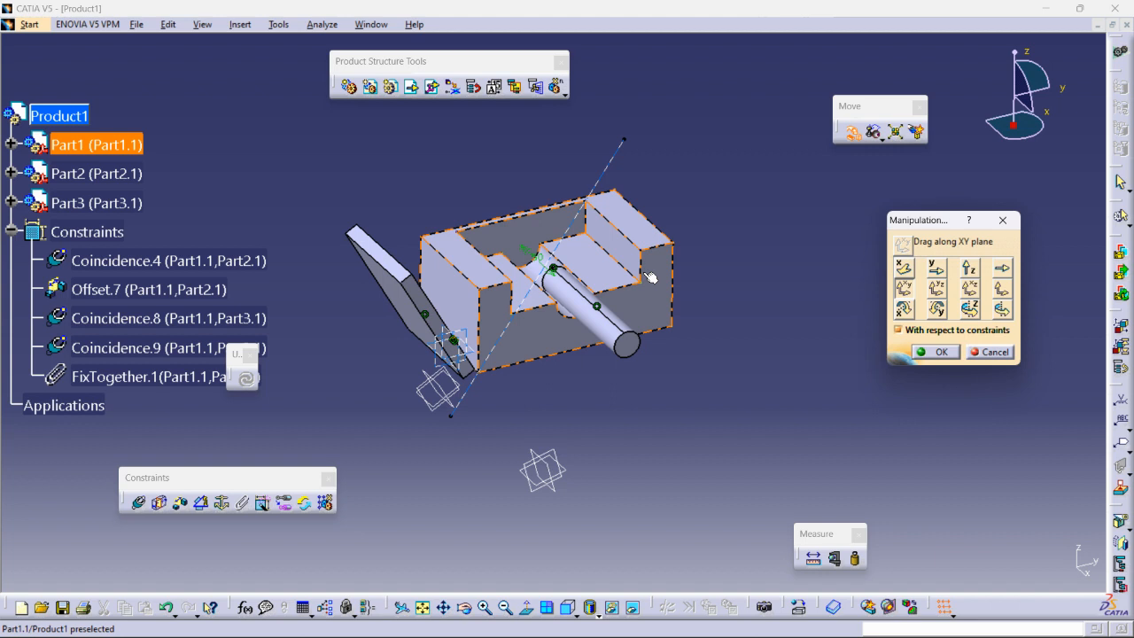
{"action": "left_click_drag", "start_coordinate": [643, 272], "coordinate": [544, 264]}
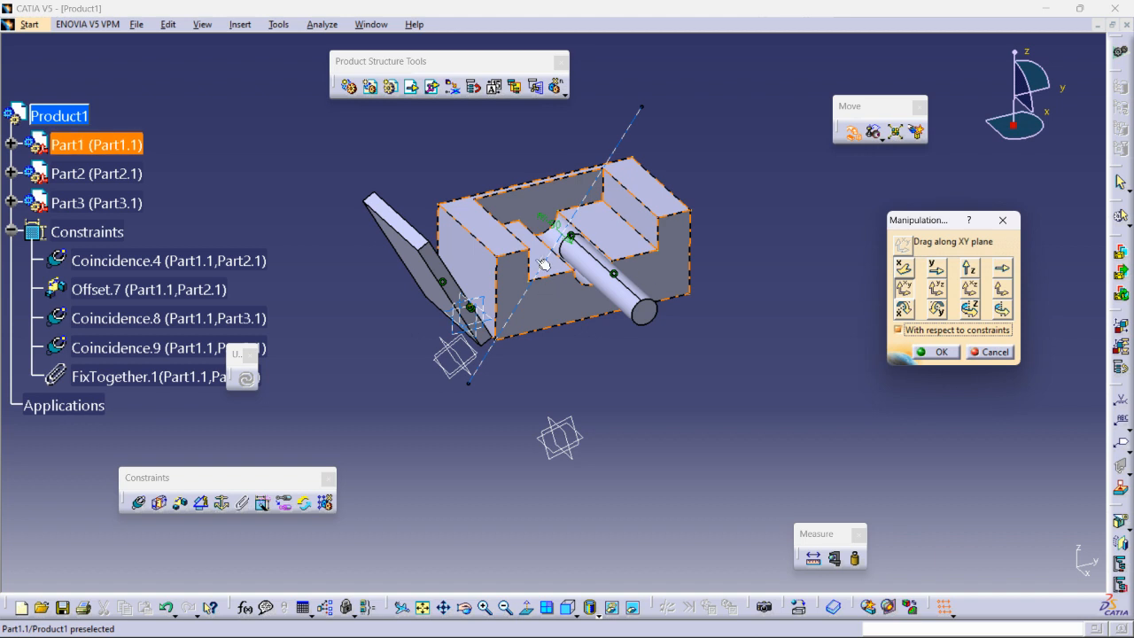
{"action": "middle_click_drag", "start_coordinate": [450, 254], "coordinate": [663, 271], "text": "ctrl"}
{"action": "middle_click_drag", "start_coordinate": [579, 310], "coordinate": [583, 351], "text": "ctrl"}
{"action": "left_click_drag", "start_coordinate": [709, 227], "coordinate": [785, 233]}
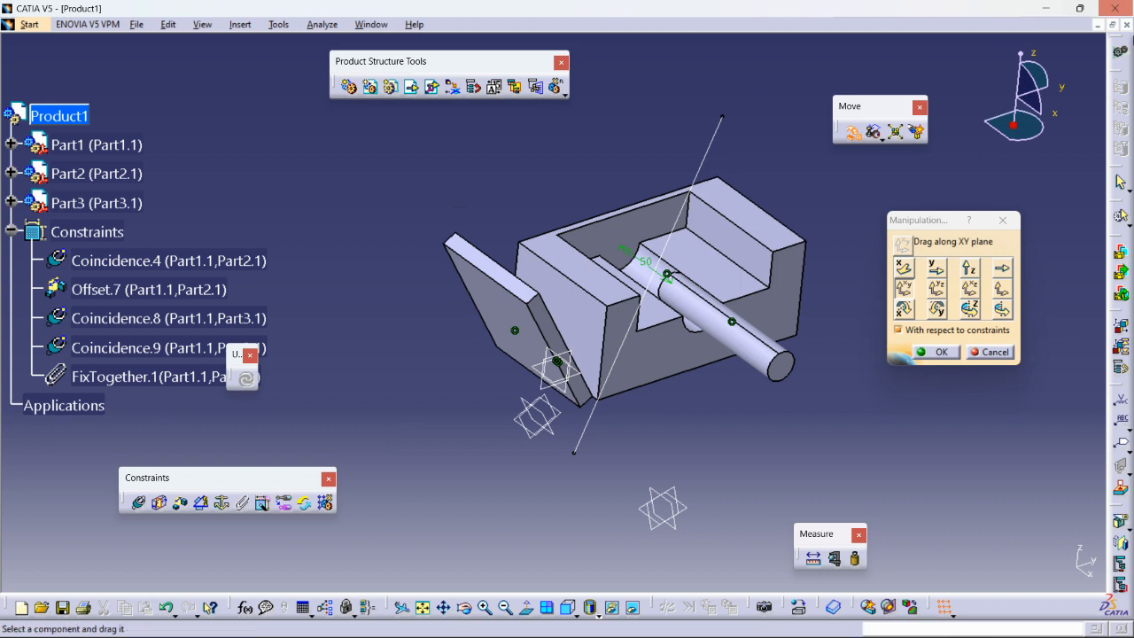
{"action": "left_click", "coordinate": [851, 131]}
{"action": "middle_click_drag", "start_coordinate": [865, 276], "coordinate": [609, 354]}
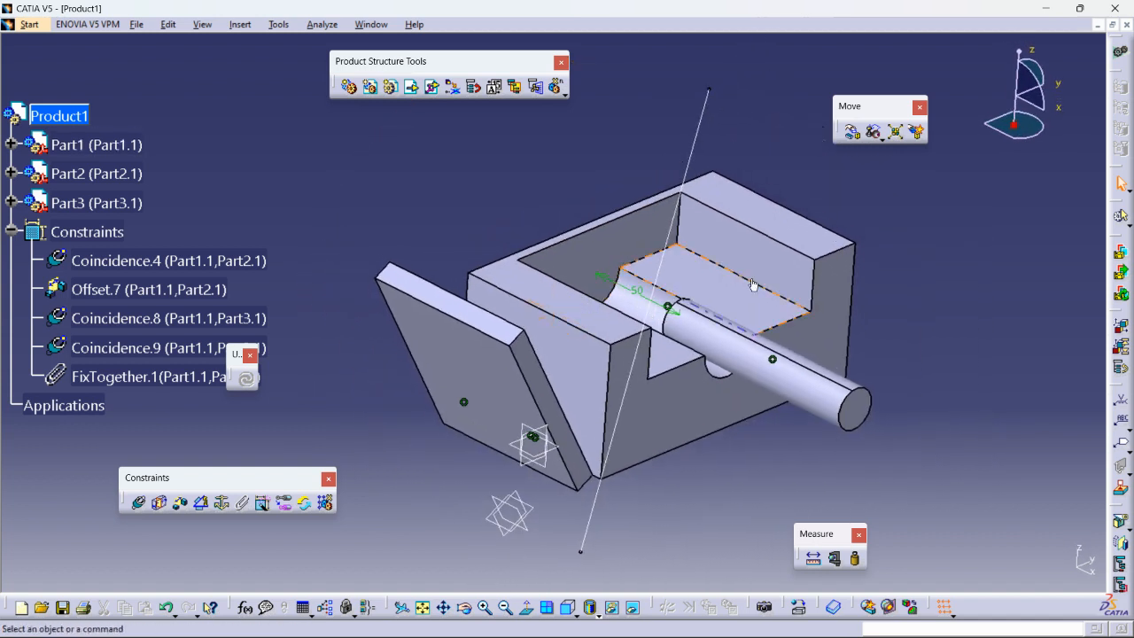
- Hide the long reference line
{"action": "left_click", "coordinate": [11, 232]}
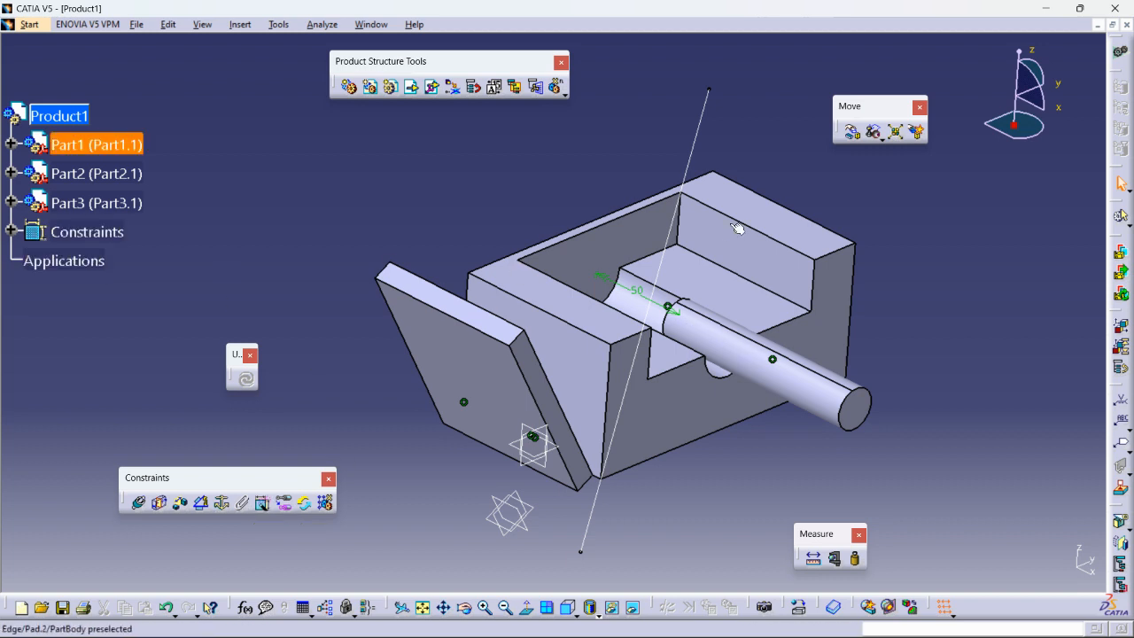
{"action": "right_click", "coordinate": [697, 131]}
{"action": "left_click", "coordinate": [746, 175]}
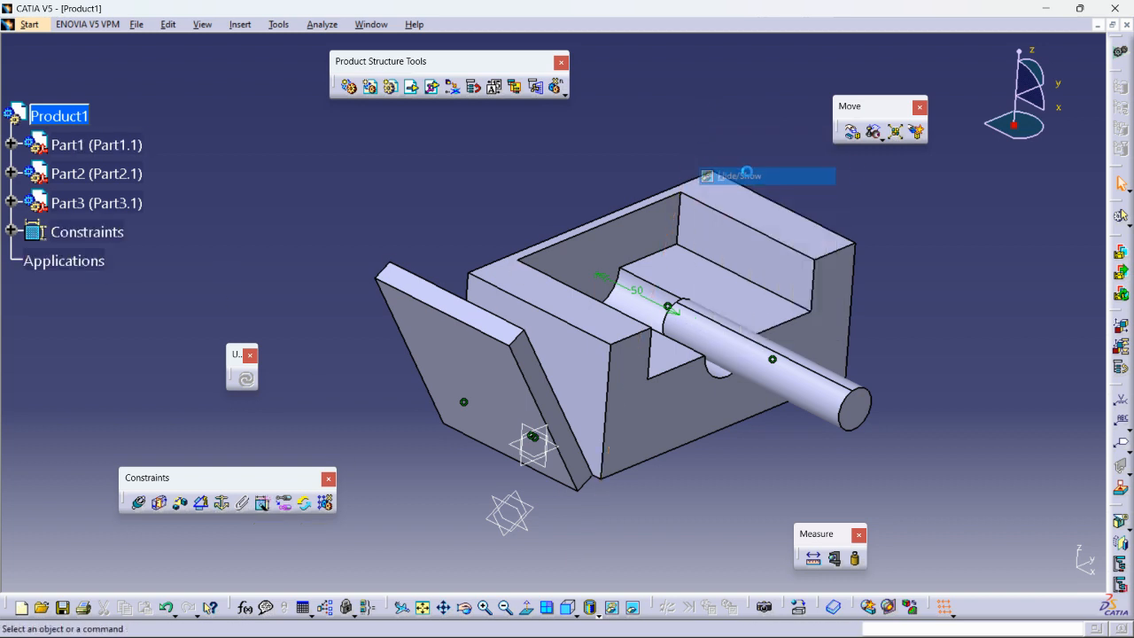
{"action": "mouse_move", "coordinate": [574, 378]}
{"action": "middle_mouse_down"}
{"action": "mouse_move", "coordinate": [594, 370]}
{"action": "mouse_move", "coordinate": [573, 388]}
{"action": "middle_mouse_up"}
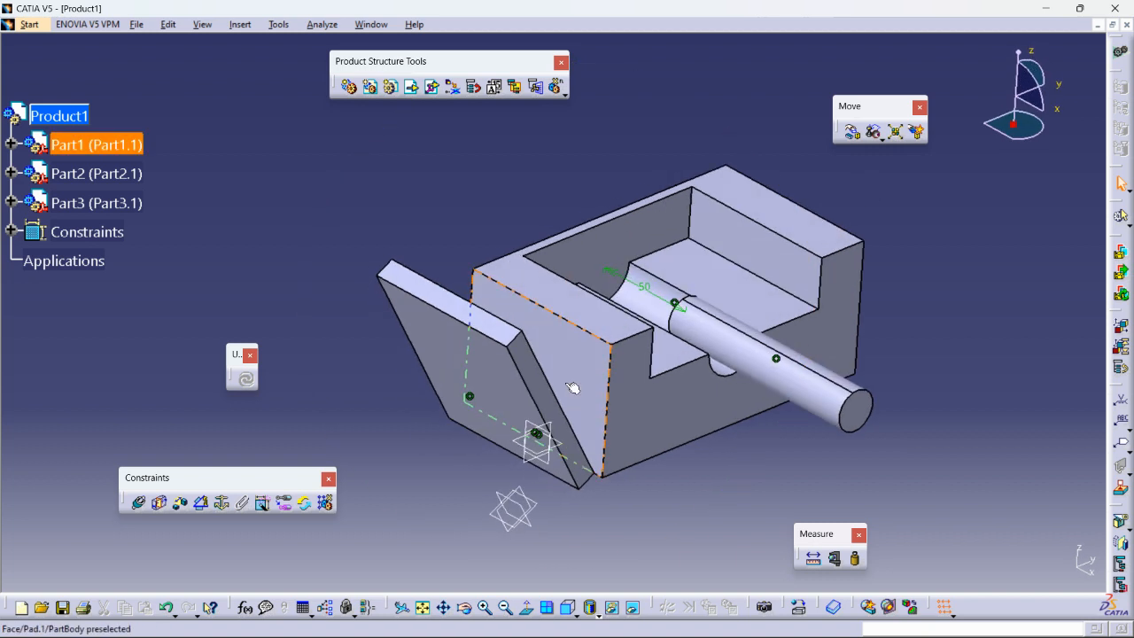
- Delete all assembly constraints from Coincidence.4 through FixTogether.1
{"action": "left_click", "coordinate": [10, 231]}
{"action": "left_click", "coordinate": [100, 266]}
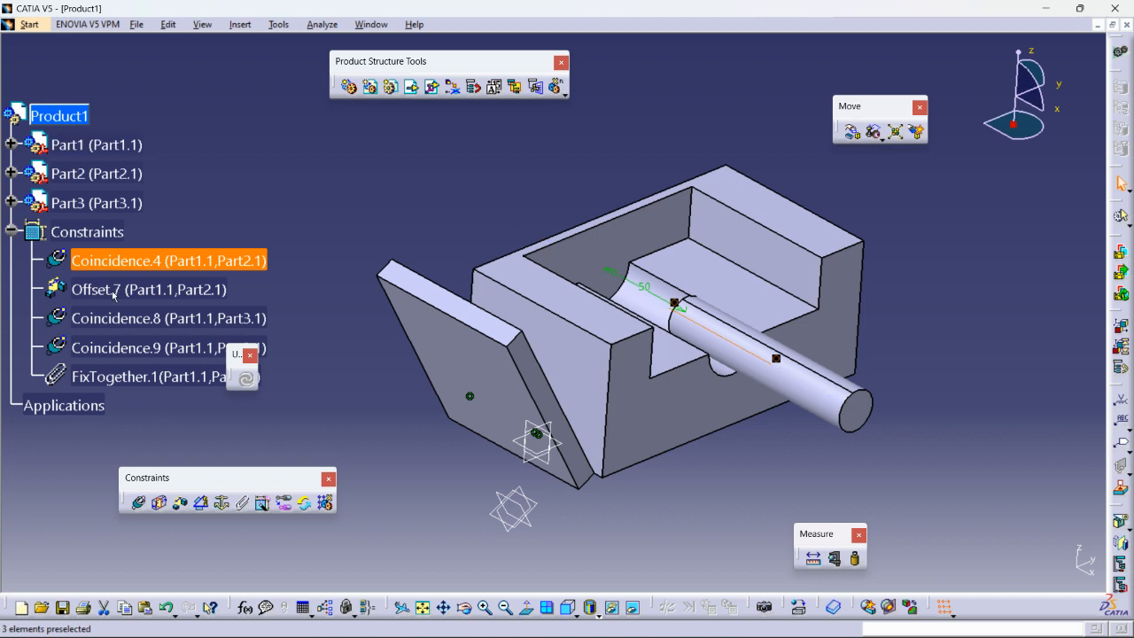
{"action": "left_click", "coordinate": [122, 376], "text": "shift"}
{"action": "right_click", "coordinate": [123, 377]}
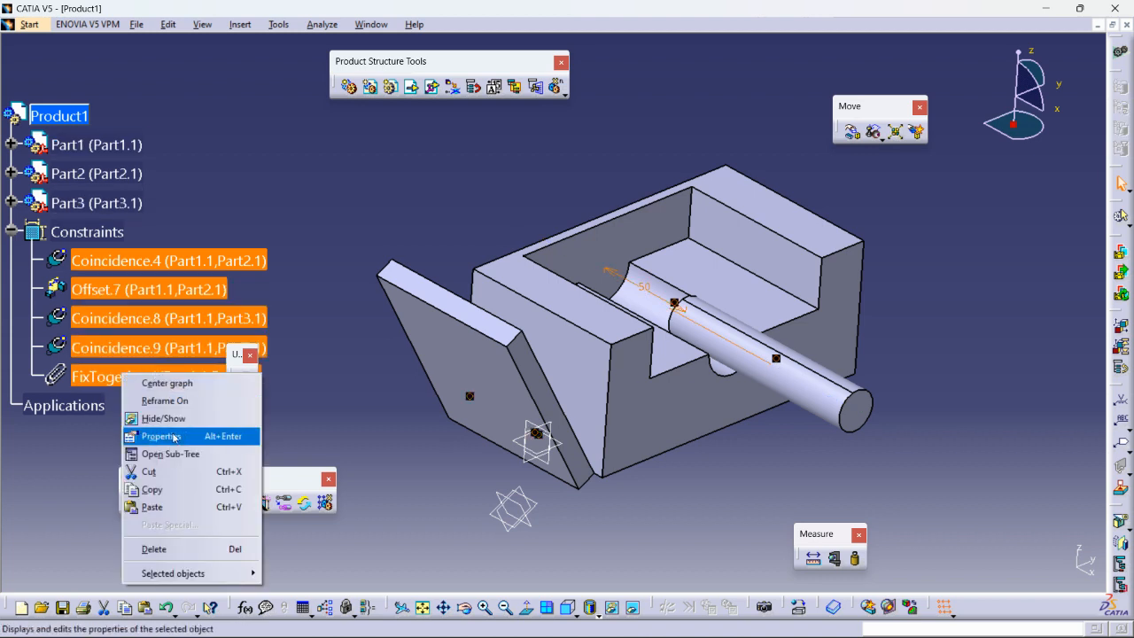
{"action": "left_click", "coordinate": [154, 548]}
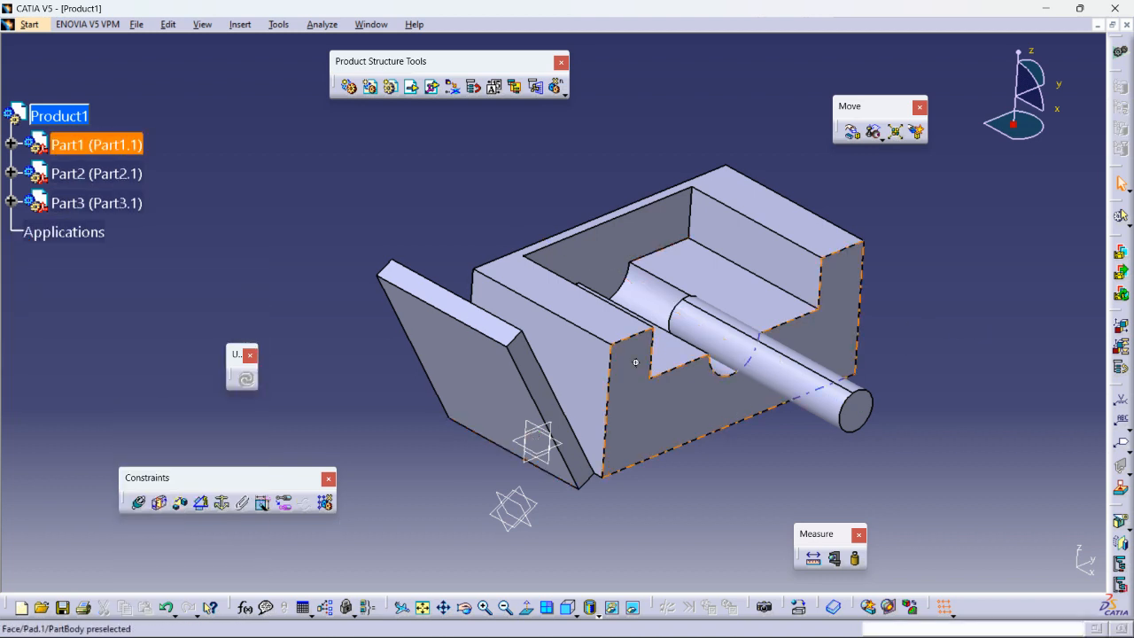
{"action": "middle_click_drag", "start_coordinate": [636, 363], "coordinate": [572, 347]}
{"action": "left_click", "coordinate": [598, 392]}
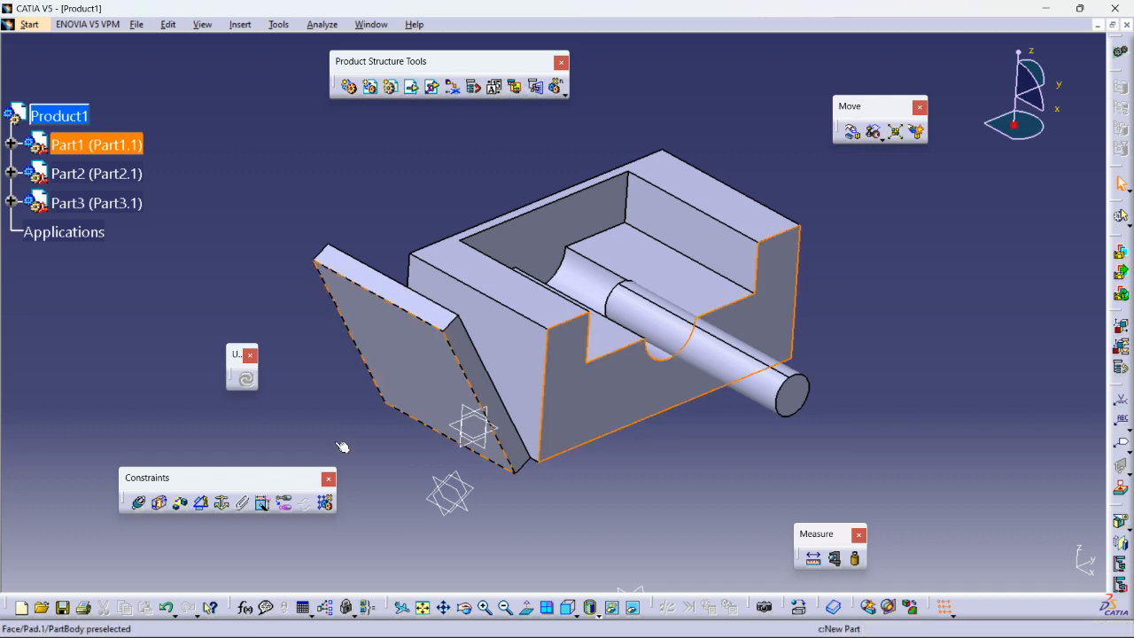
- Fix Part1 and add a surface contact between the block's inner face and the pin, then update
{"action": "left_click", "coordinate": [221, 502]}
{"action": "left_click", "coordinate": [612, 486]}
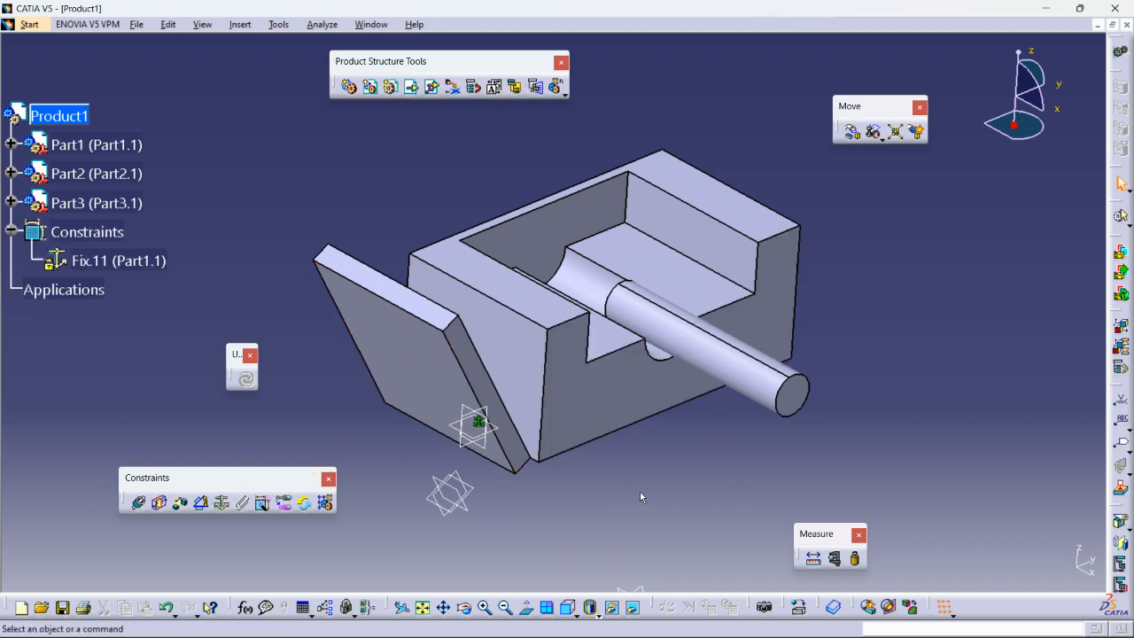
{"action": "left_click", "coordinate": [262, 503]}
{"action": "middle_click_drag", "start_coordinate": [504, 364], "coordinate": [565, 402]}
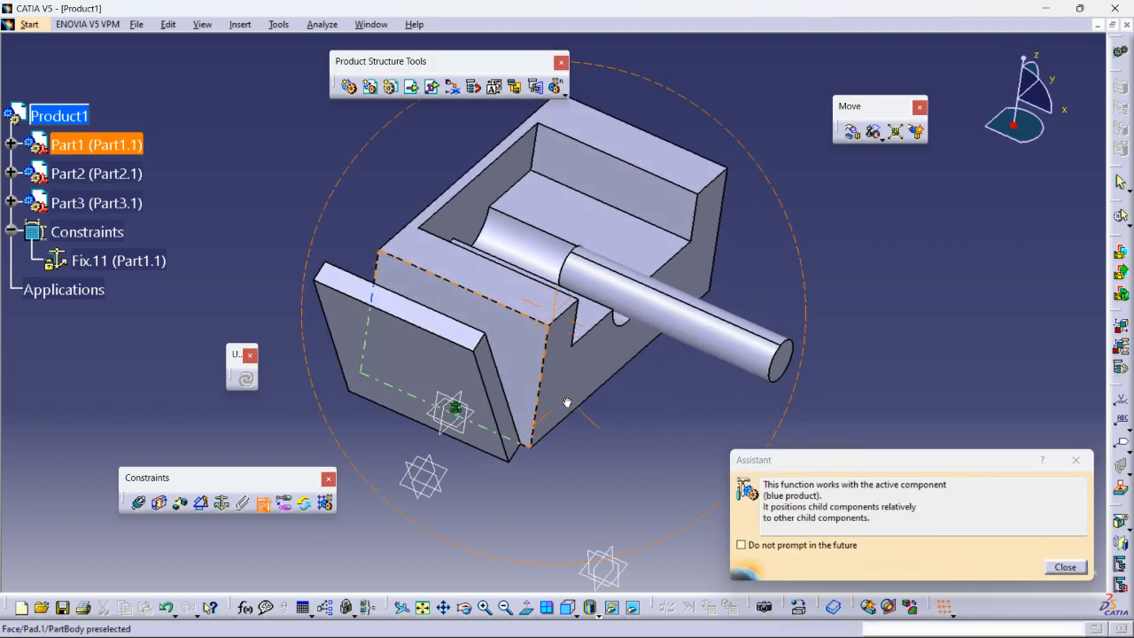
{"action": "left_click", "coordinate": [484, 205]}
{"action": "middle_click_drag", "start_coordinate": [411, 237], "coordinate": [707, 336]}
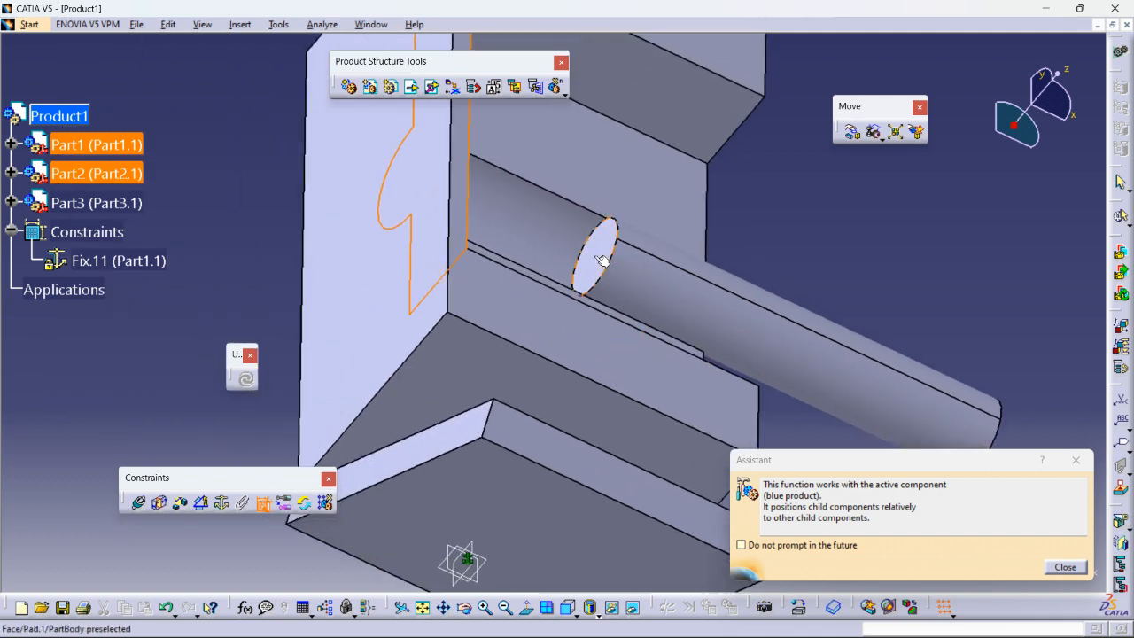
{"action": "left_click", "coordinate": [601, 257]}
{"action": "middle_click_drag", "start_coordinate": [818, 252], "coordinate": [815, 346]}
{"action": "middle_click_drag", "start_coordinate": [474, 335], "coordinate": [329, 374]}
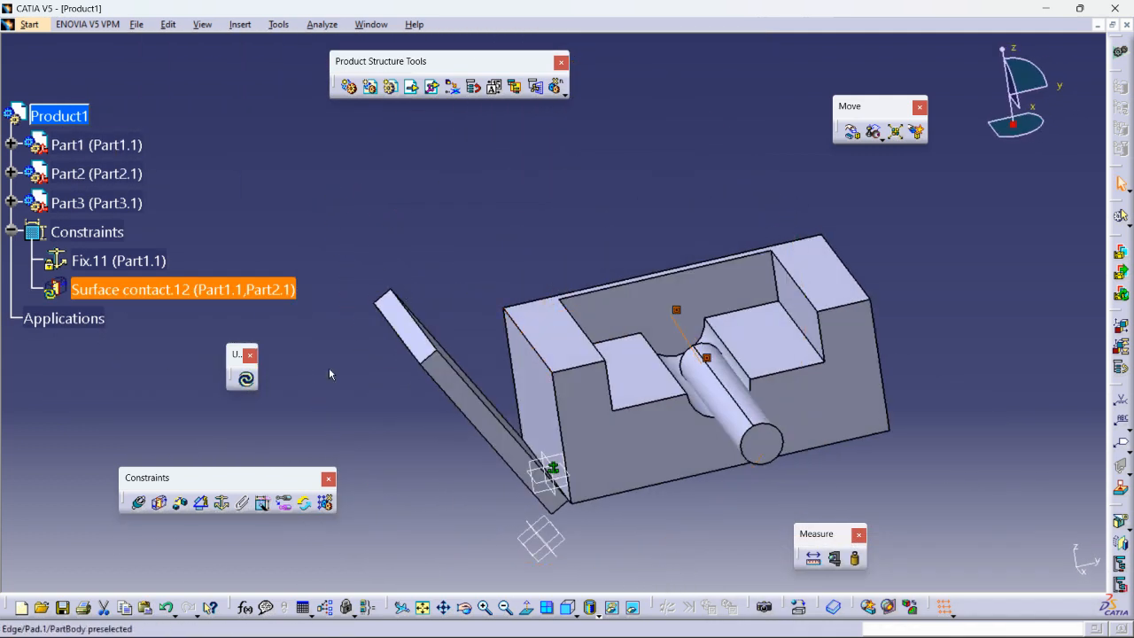
{"action": "left_click", "coordinate": [247, 383]}
{"action": "middle_click_drag", "start_coordinate": [620, 375], "coordinate": [699, 372]}
{"action": "left_click", "coordinate": [440, 228]}
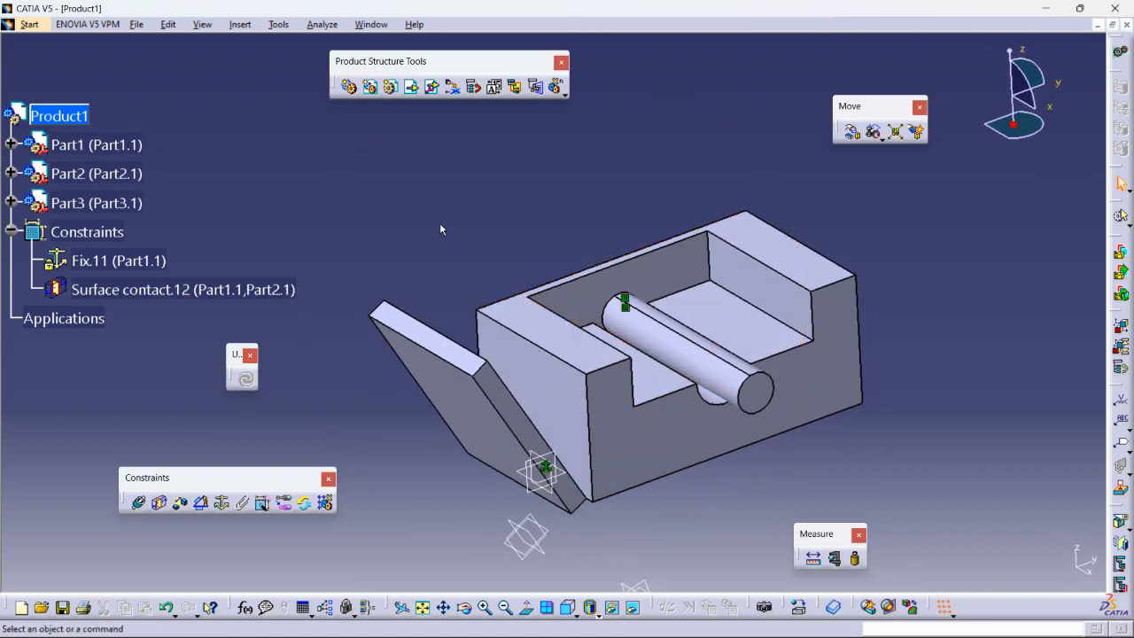
- Add a coincidence between the block and plate at the lower corner and update
{"action": "left_click", "coordinate": [264, 505]}
{"action": "middle_click_drag", "start_coordinate": [596, 503], "coordinate": [494, 342]}
{"action": "left_click", "coordinate": [494, 325]}
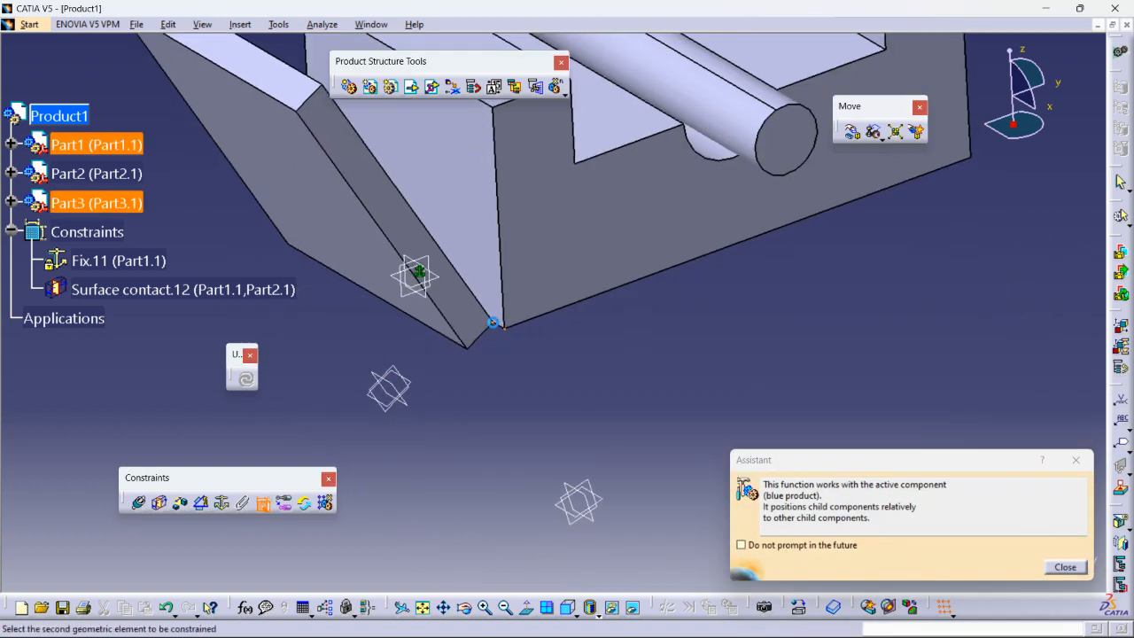
{"action": "left_click", "coordinate": [247, 380]}
{"action": "middle_click_drag", "start_coordinate": [478, 391], "coordinate": [550, 393]}
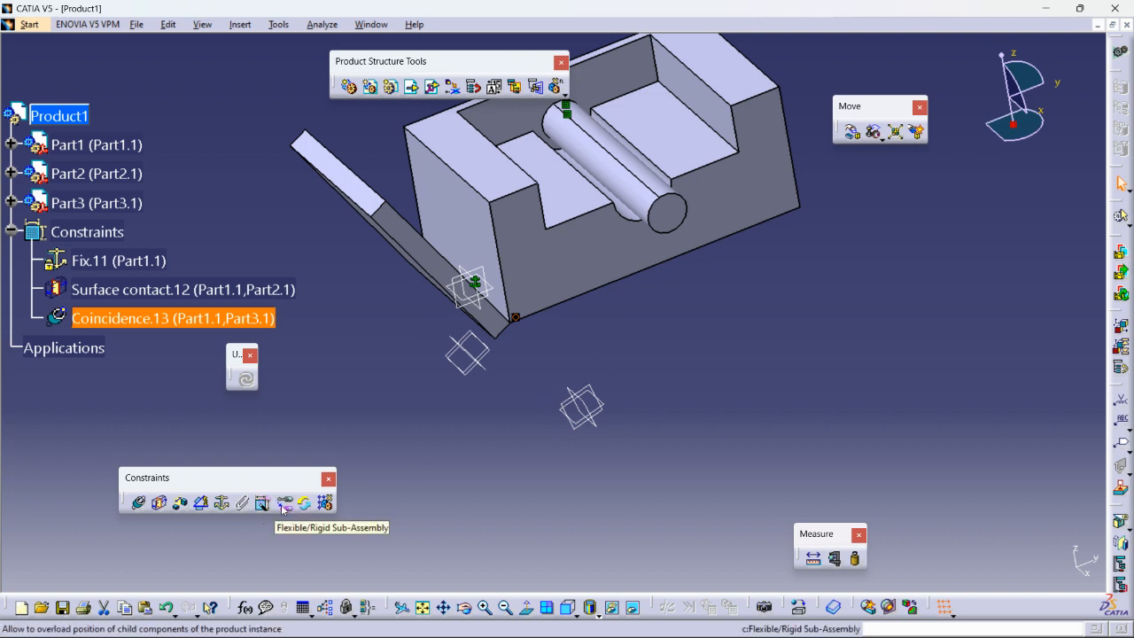
- Try Flexible/Rigid Sub-Assembly, dismiss the invalid-object error, and start Change Constraint
{"action": "left_click", "coordinate": [282, 503]}
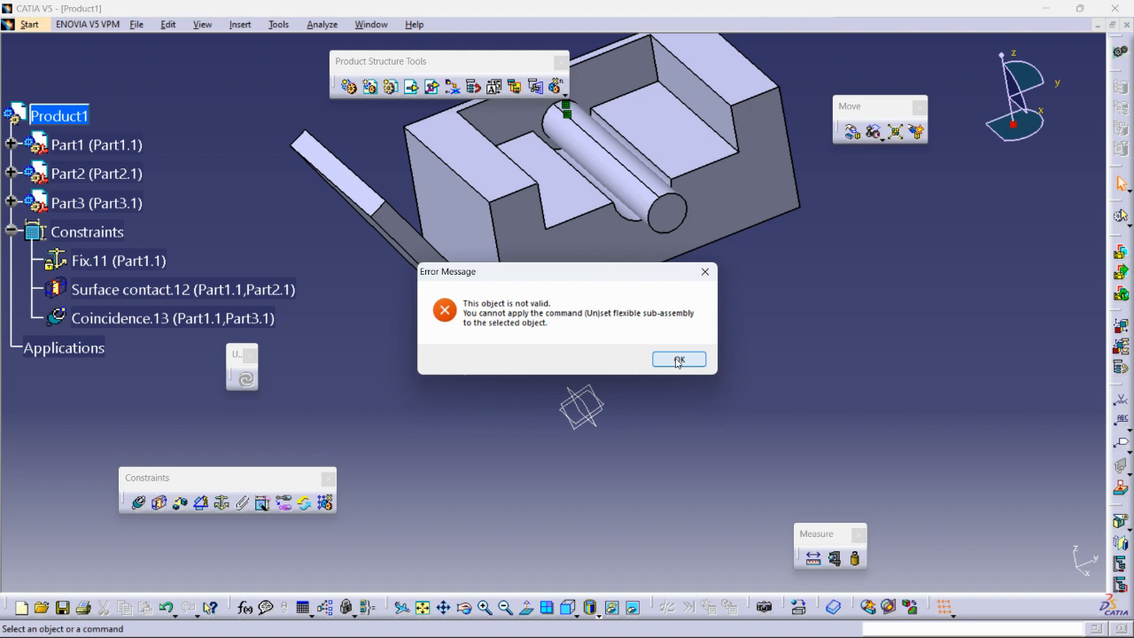
{"action": "left_click", "coordinate": [679, 360]}
{"action": "middle_click_drag", "start_coordinate": [675, 353], "coordinate": [678, 392]}
{"action": "middle_click_drag", "start_coordinate": [552, 296], "coordinate": [666, 283]}
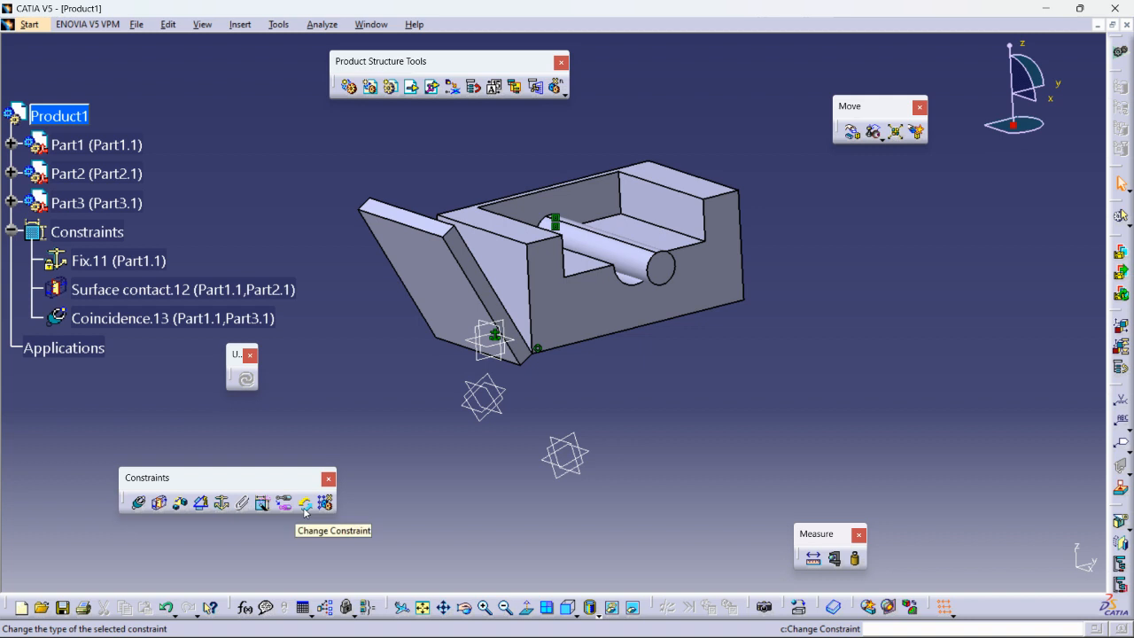
{"action": "left_click", "coordinate": [305, 510]}
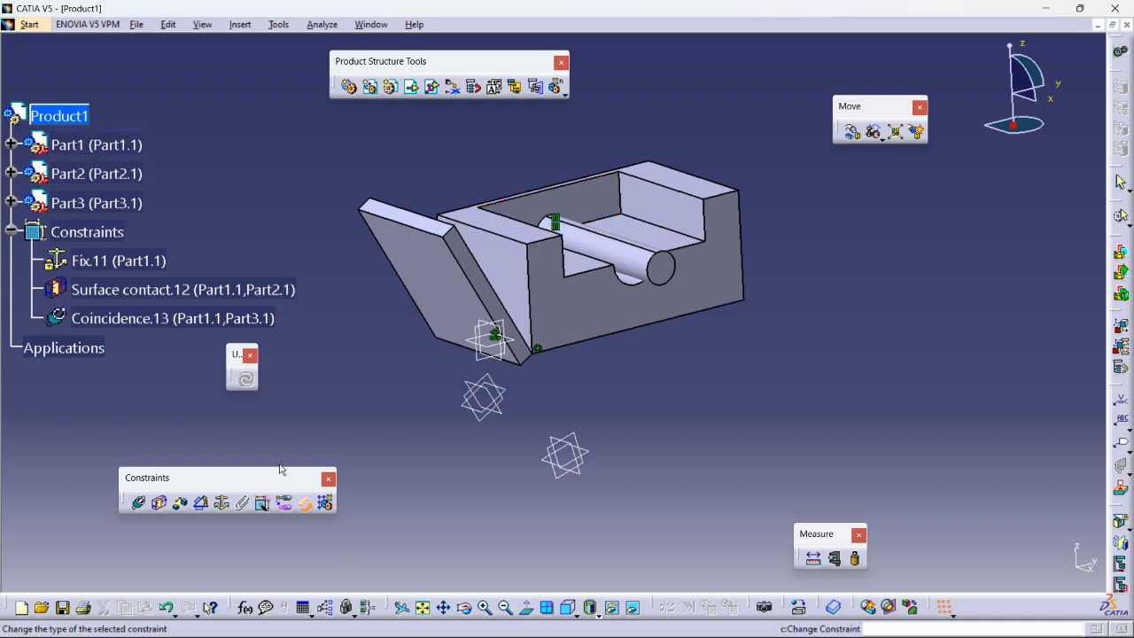
- Convert Surface contact.12 between Part1 and Part2 into an offset constraint
{"action": "left_click", "coordinate": [142, 293]}
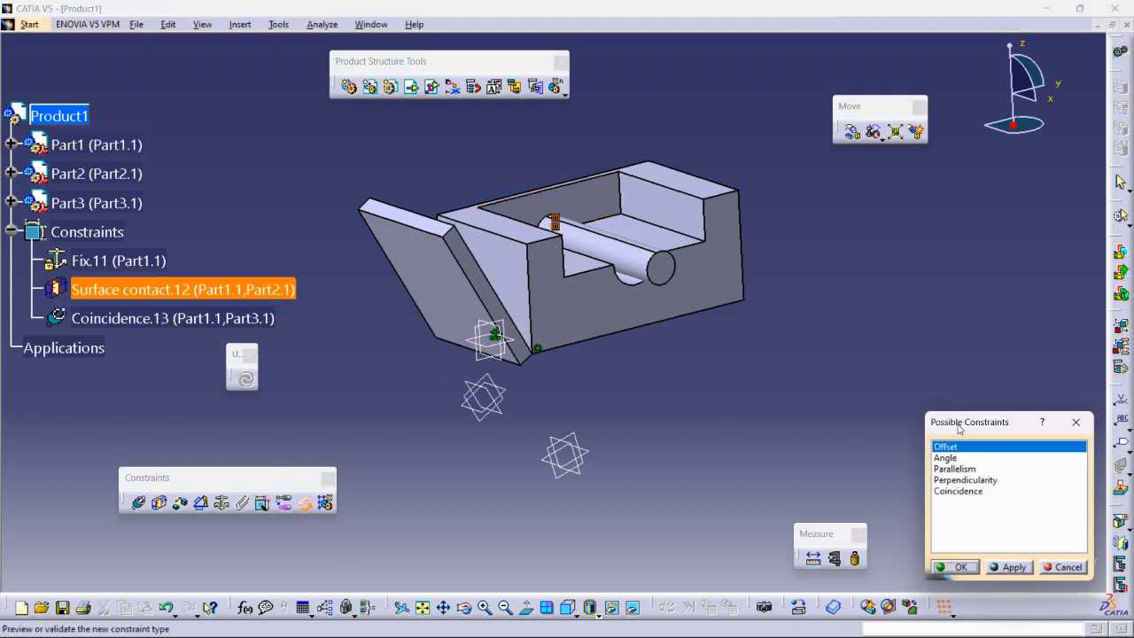
{"action": "left_click_drag", "start_coordinate": [958, 428], "coordinate": [926, 387]}
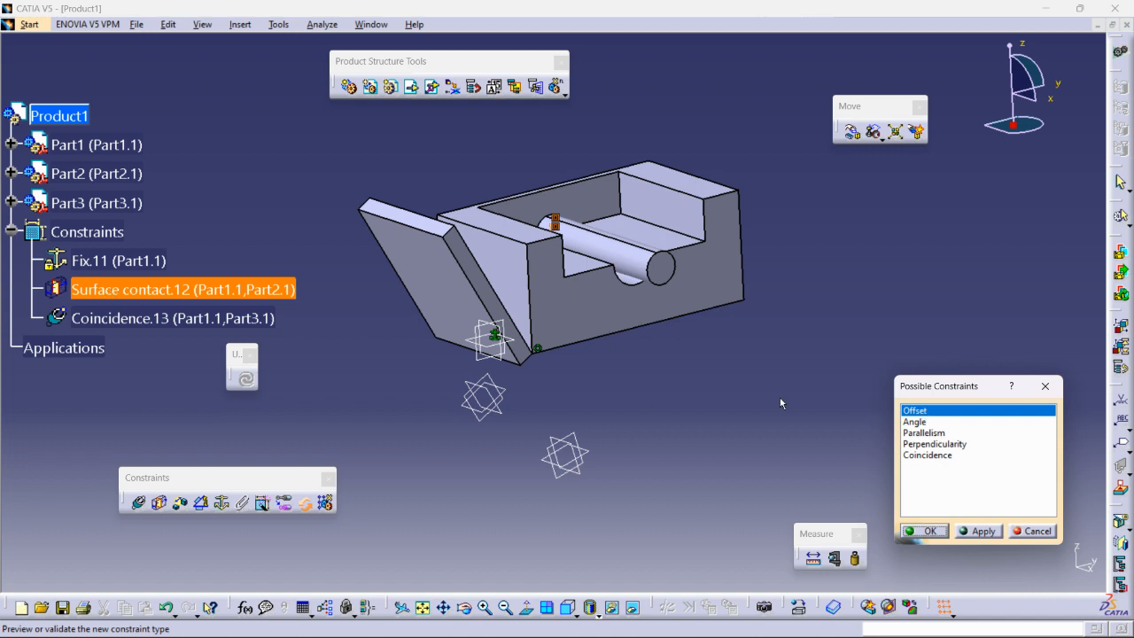
{"action": "left_click", "coordinate": [978, 531]}
{"action": "left_click", "coordinate": [924, 532]}
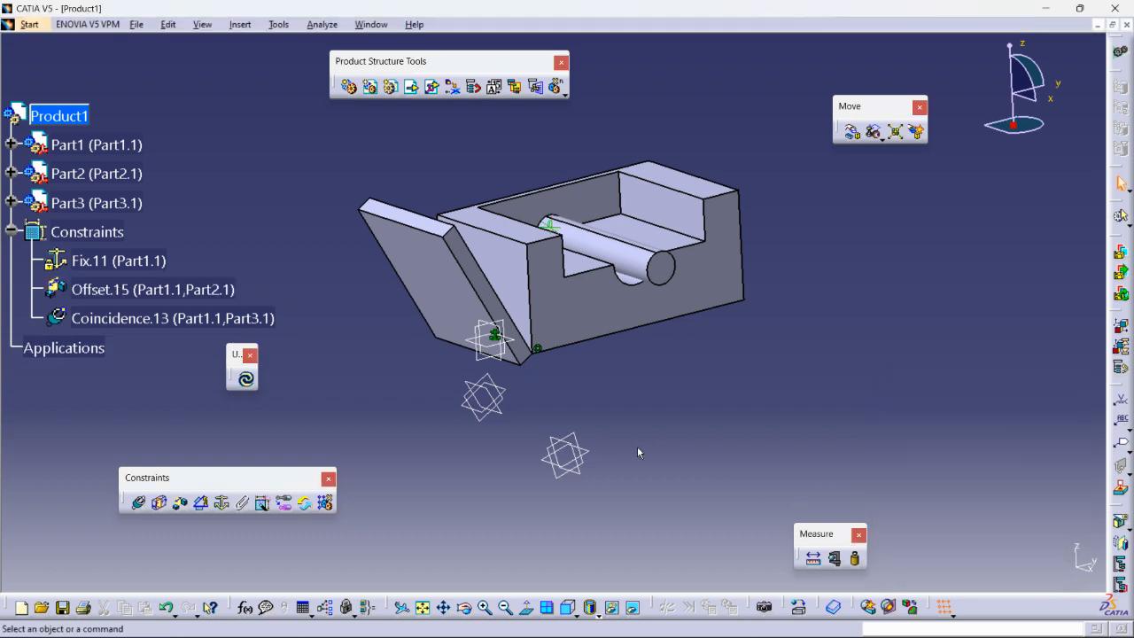
- Set Offset.15 to 25 mm and update the assembly so the rod repositions
{"action": "left_click", "coordinate": [123, 288]}
{"action": "double_click", "coordinate": [123, 288]}
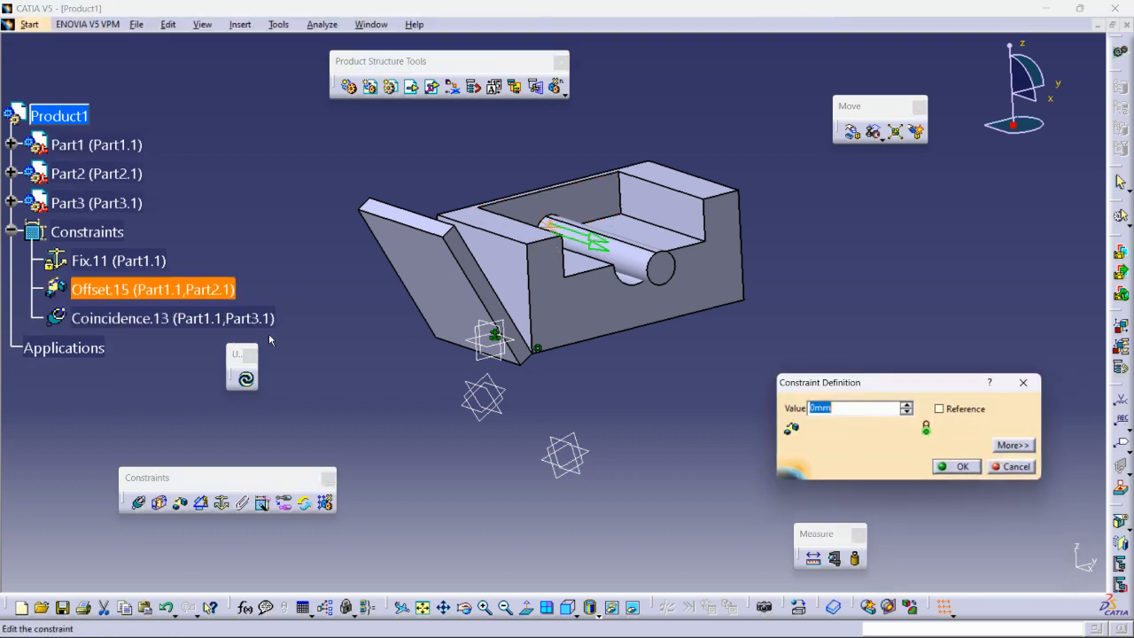
{"action": "left_click", "coordinate": [907, 403]}
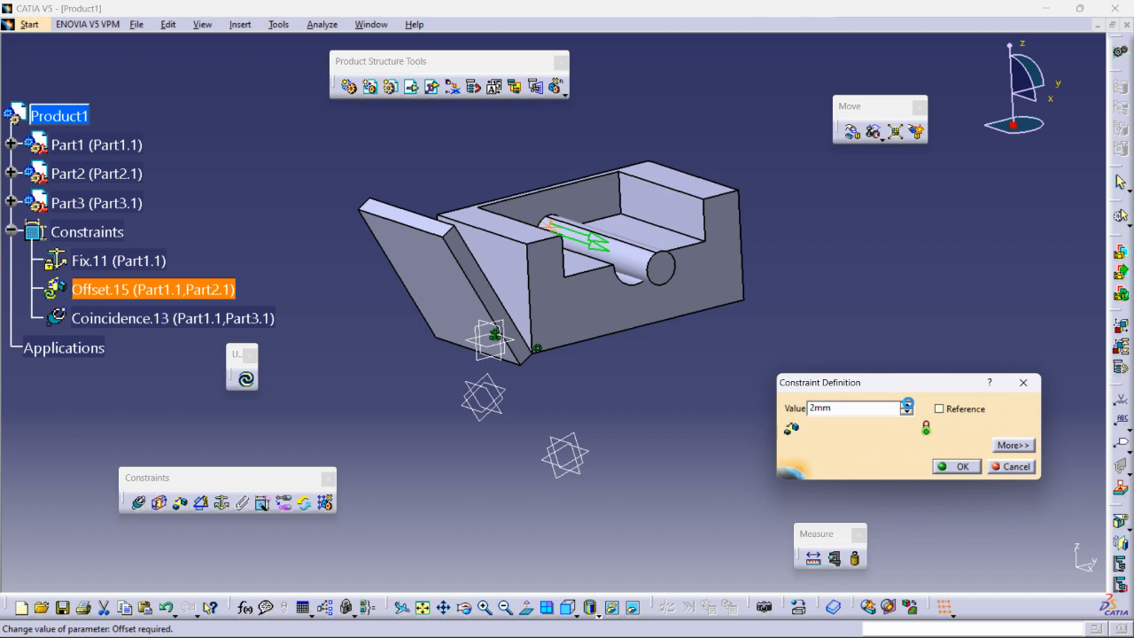
{"action": "double_click", "coordinate": [872, 410]}
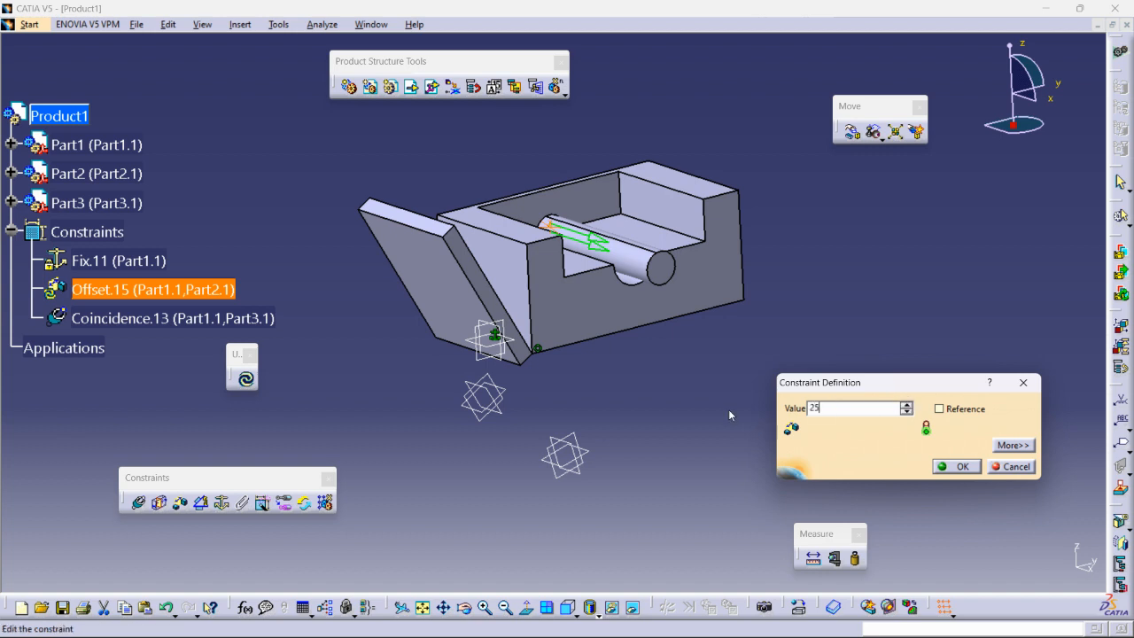
{"action": "key", "text": "Return"}
{"action": "middle_click_drag", "start_coordinate": [735, 360], "coordinate": [627, 424]}
{"action": "left_click", "coordinate": [246, 380]}
{"action": "middle_click_drag", "start_coordinate": [469, 321], "coordinate": [537, 395]}
{"action": "middle_click_drag", "start_coordinate": [719, 369], "coordinate": [646, 399]}
{"action": "middle_click_drag", "start_coordinate": [661, 351], "coordinate": [666, 420]}
{"action": "left_click", "coordinate": [14, 236]}
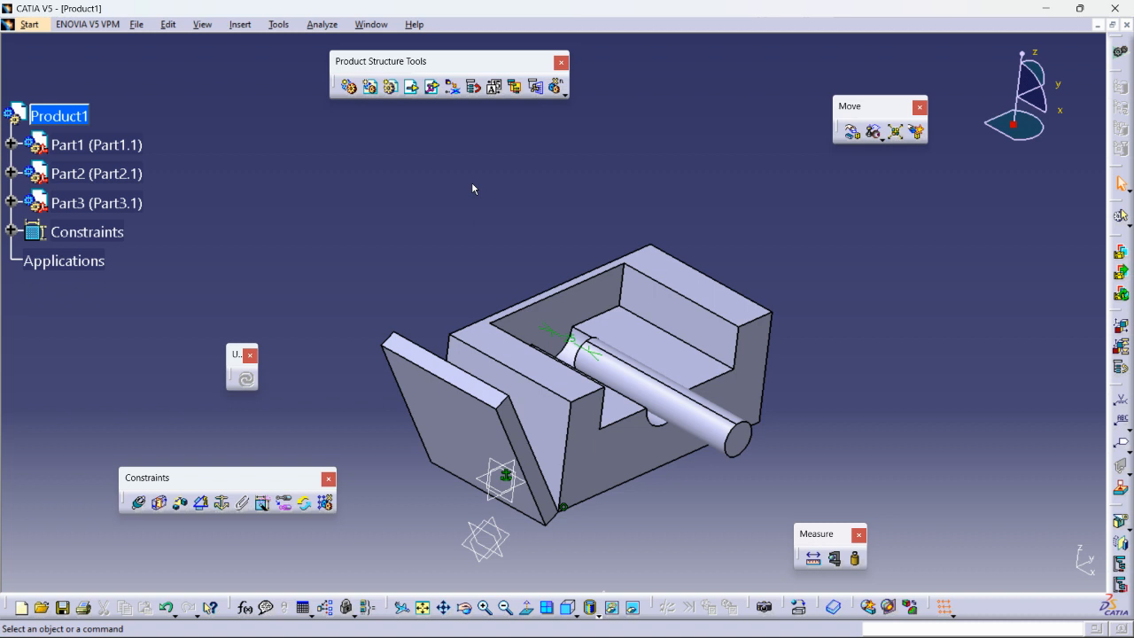
- Create a new Product document, Product2, and add a new part, Part4, under it
{"action": "left_click", "coordinate": [136, 24]}
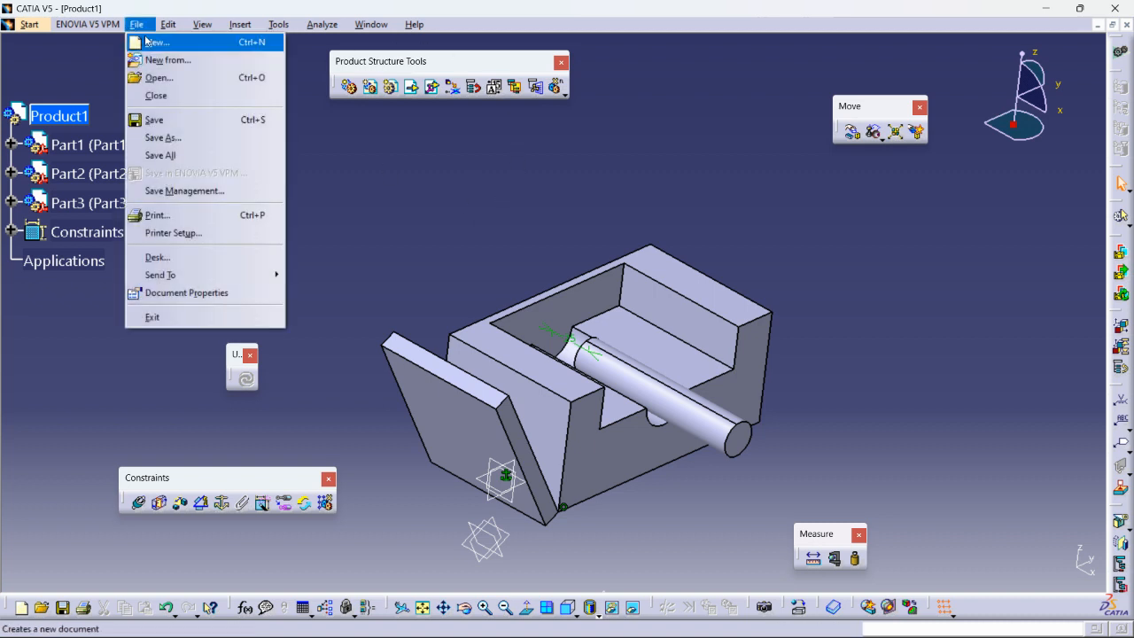
{"action": "left_click", "coordinate": [147, 41]}
{"action": "type", "text": "p"}
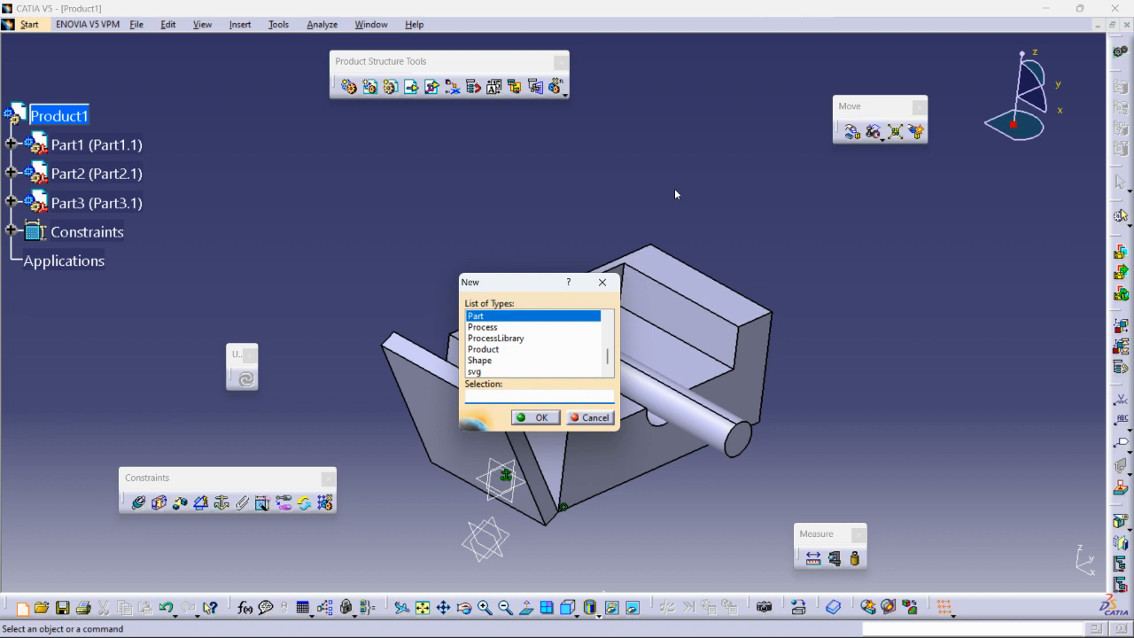
{"action": "left_click", "coordinate": [483, 349]}
{"action": "left_click", "coordinate": [535, 418]}
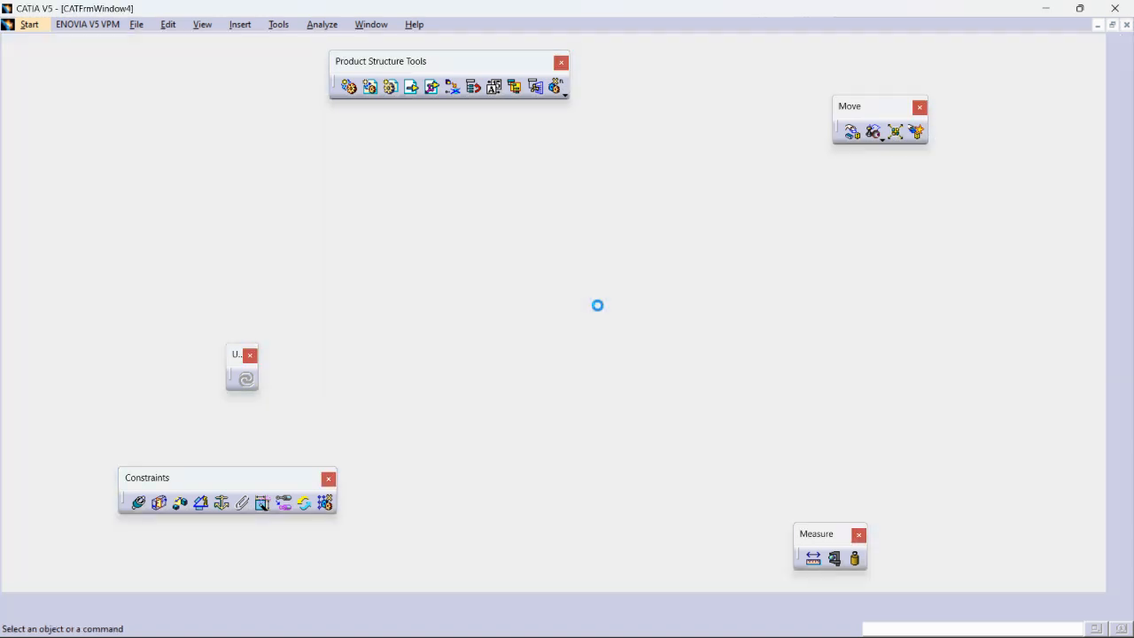
{"action": "left_click", "coordinate": [390, 86]}
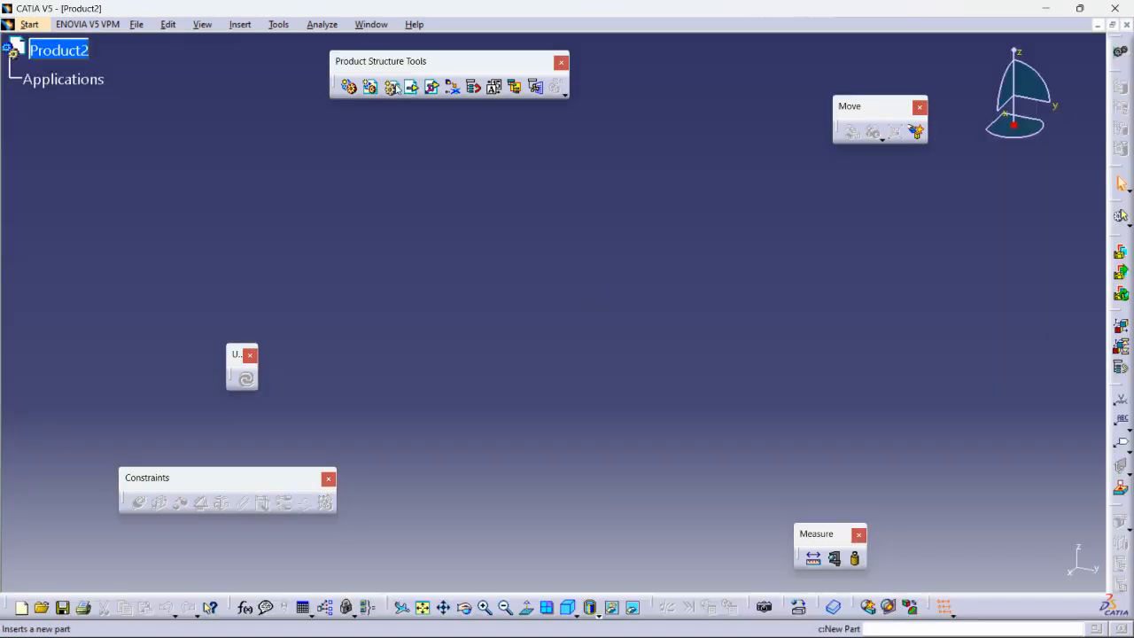
{"action": "left_click", "coordinate": [78, 55]}
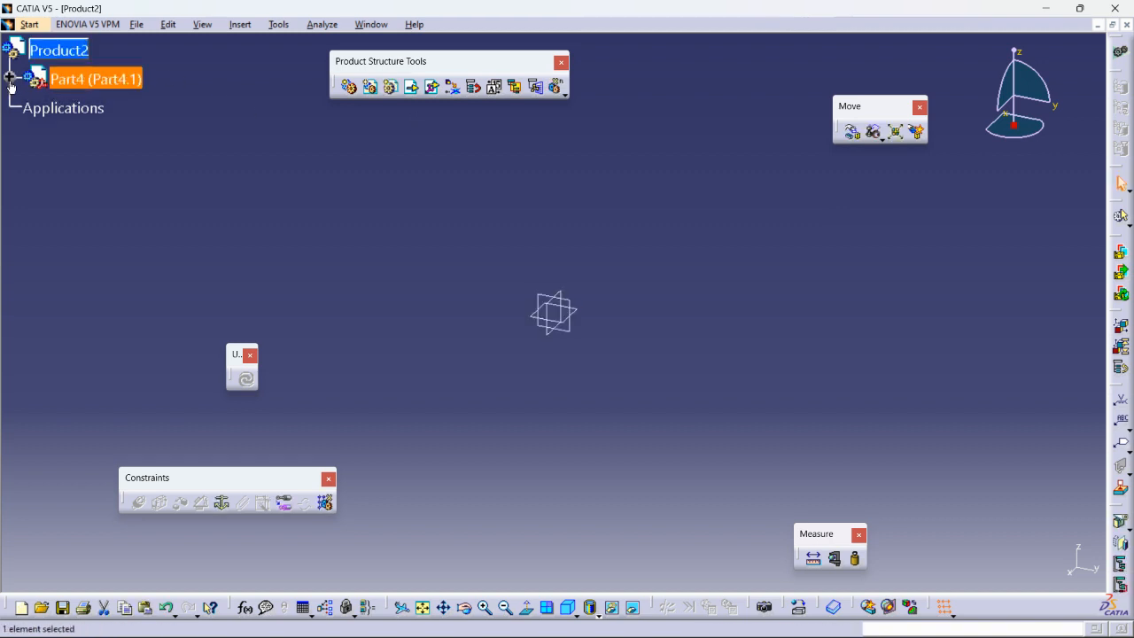
- Activate Part4 and sketch a circle centred at the origin on the xy plane
{"action": "double_click", "coordinate": [68, 106]}
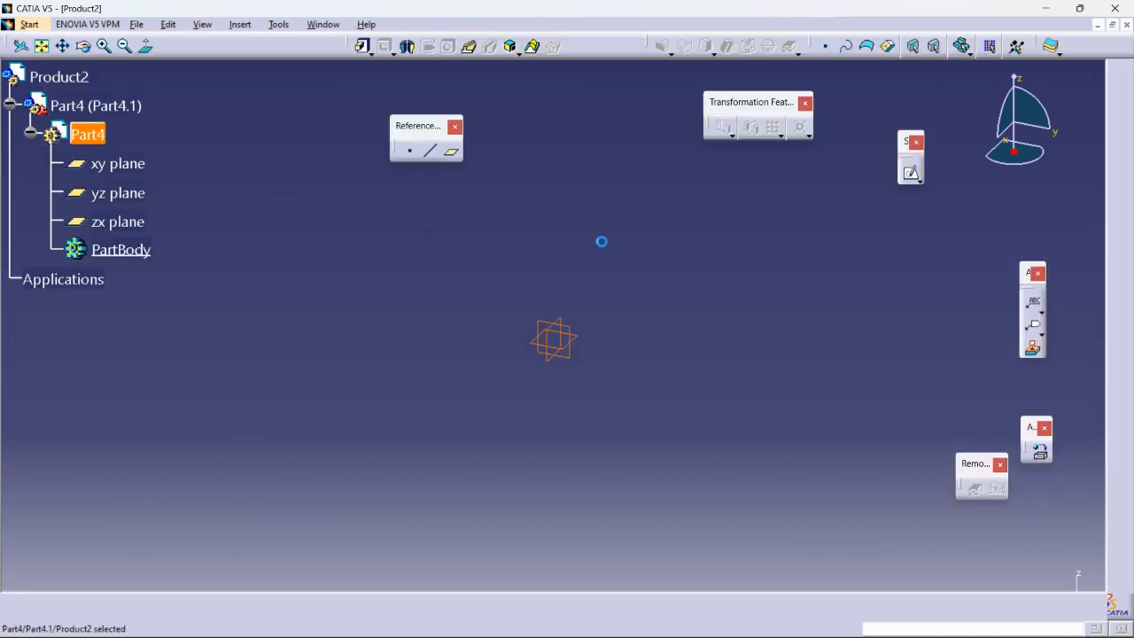
{"action": "left_click", "coordinate": [582, 326]}
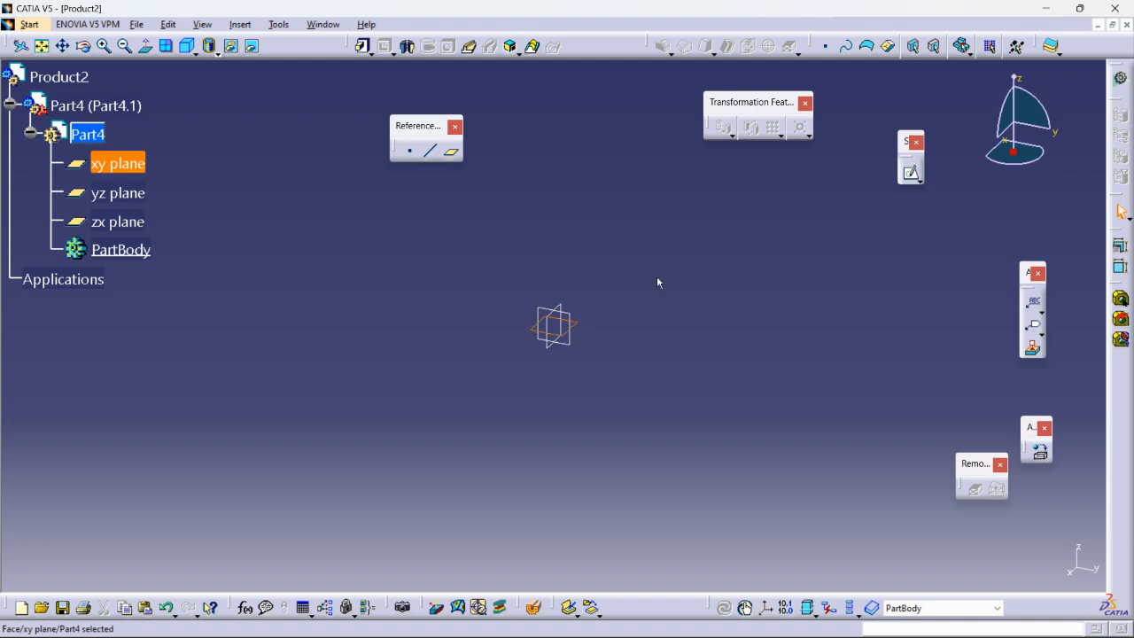
{"action": "left_click", "coordinate": [907, 170]}
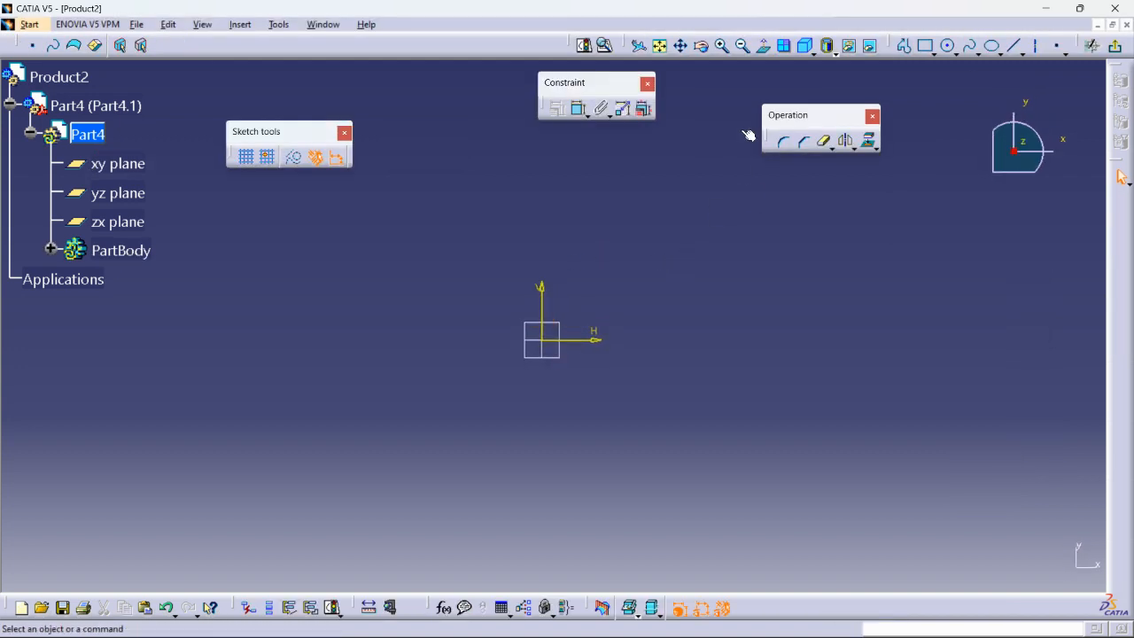
{"action": "left_click", "coordinate": [949, 46]}
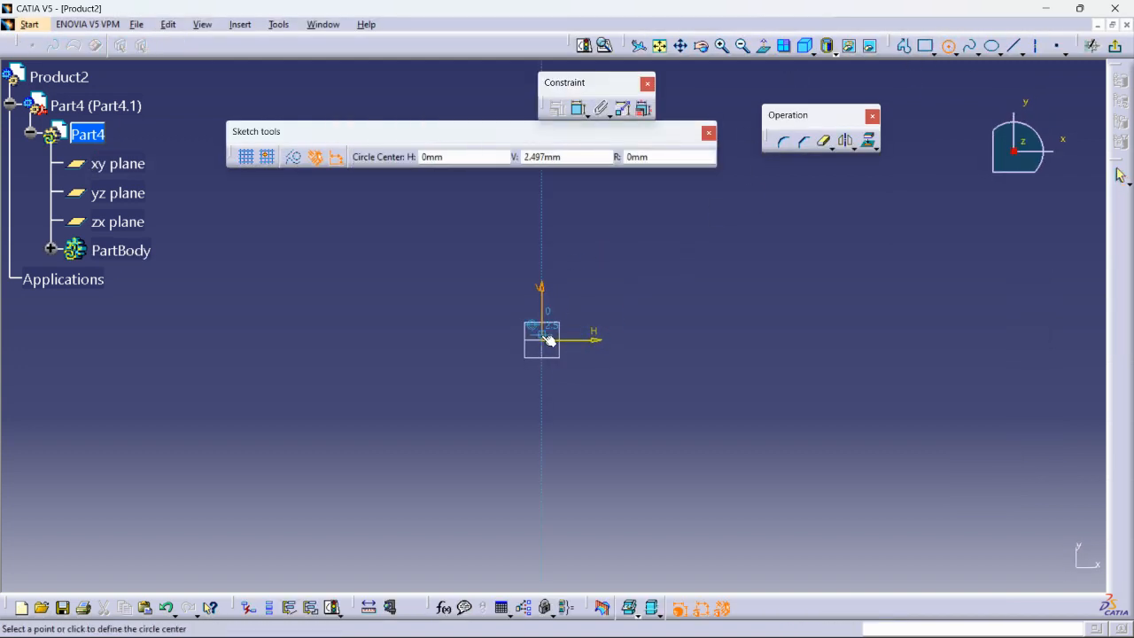
{"action": "left_click", "coordinate": [541, 339]}
{"action": "left_click", "coordinate": [742, 373]}
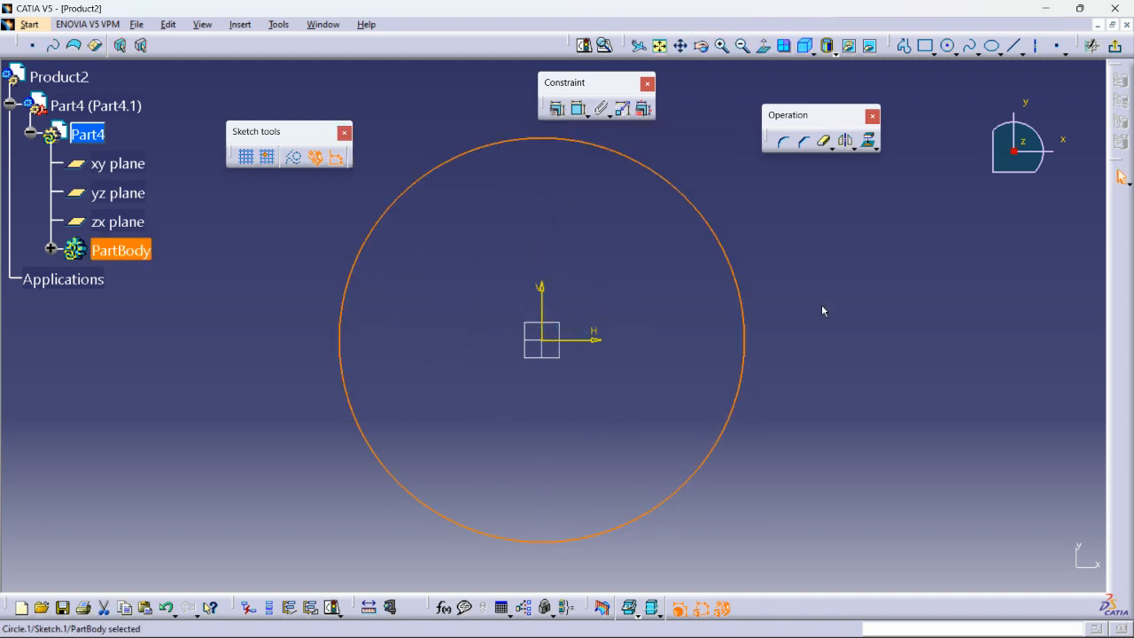
- Constrain the circle's diameter to 200 mm and pad the sketch
{"action": "left_click", "coordinate": [579, 111]}
{"action": "left_click", "coordinate": [801, 289]}
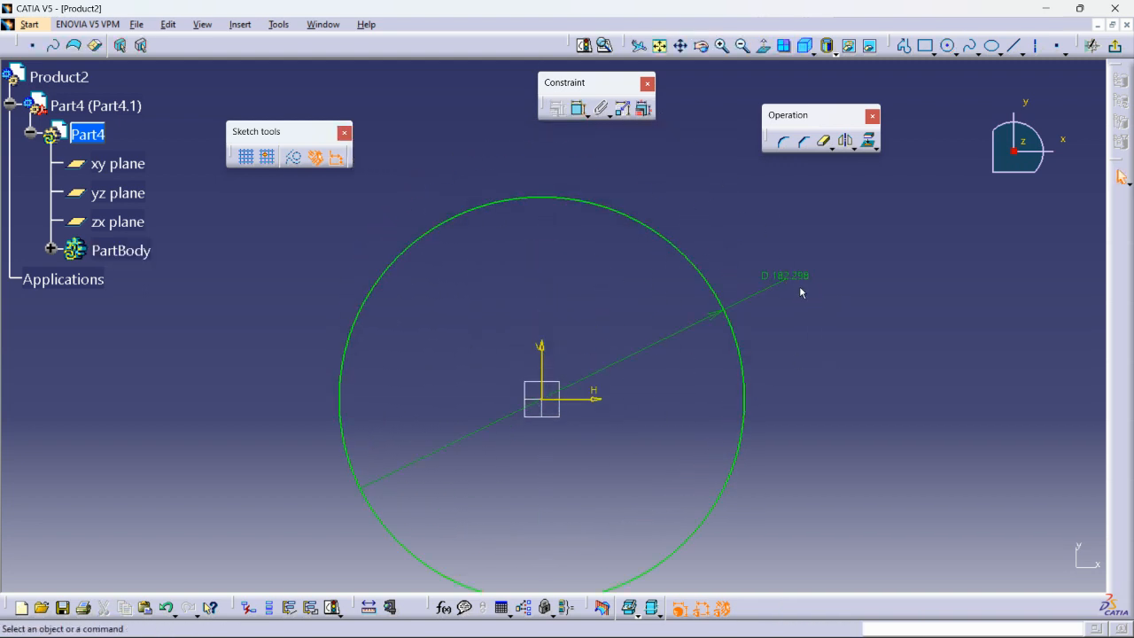
{"action": "double_click", "coordinate": [785, 276]}
{"action": "type", "text": "200"}
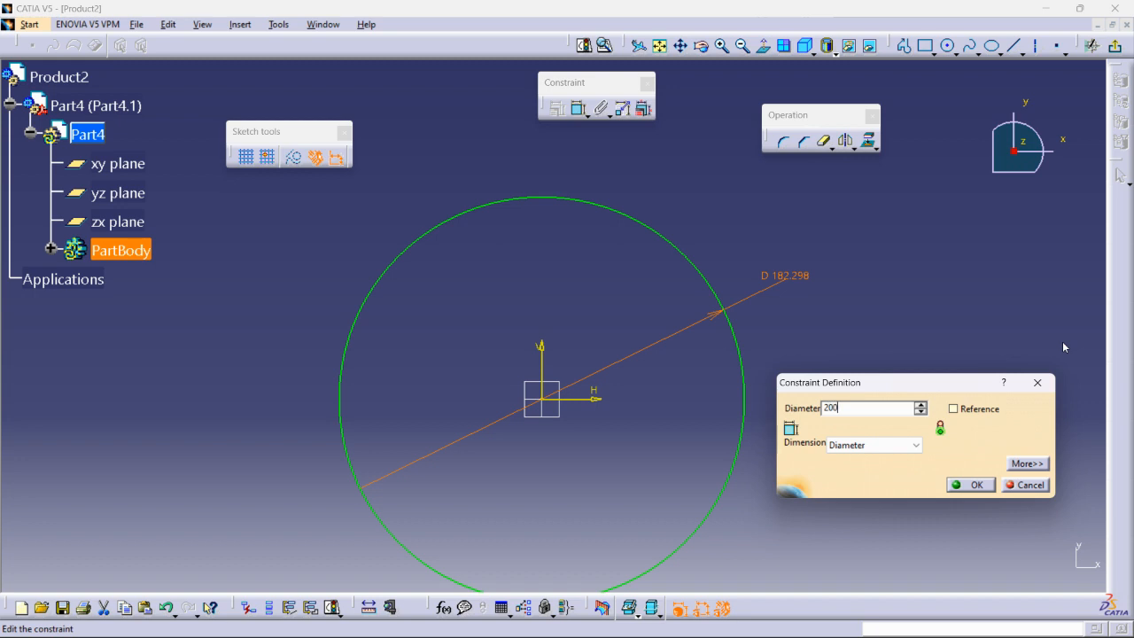
{"action": "key", "text": "Return"}
{"action": "left_click", "coordinate": [1114, 46]}
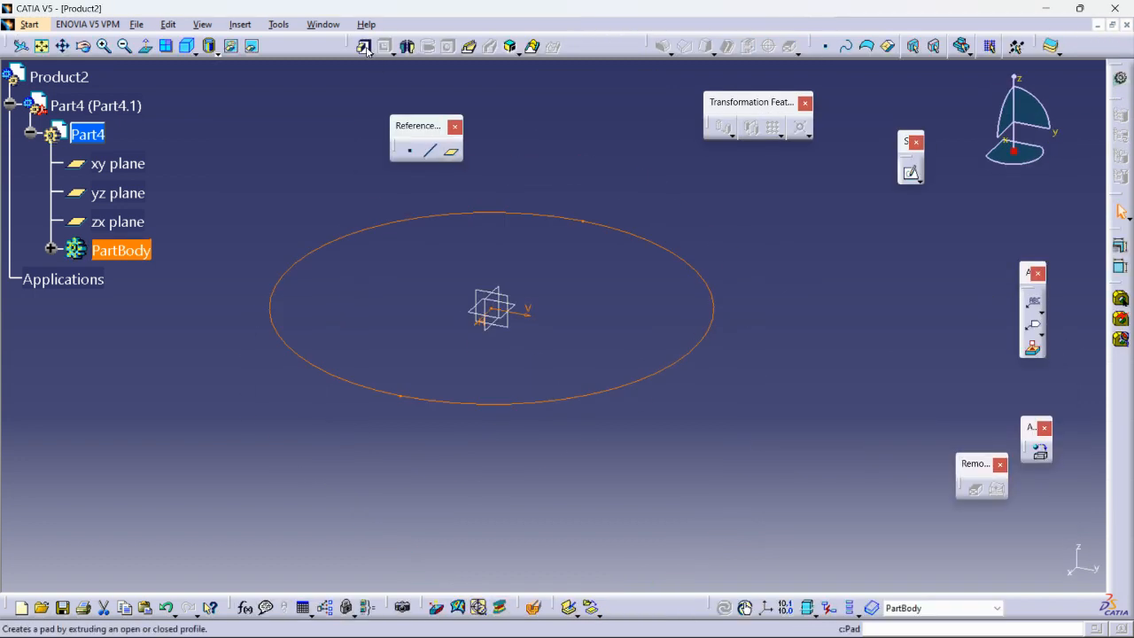
{"action": "left_click", "coordinate": [364, 47]}
- Finish the pad at 20 mm thickness and start a sketch on the disc's top face
{"action": "type", "text": "20"}
{"action": "left_click", "coordinate": [832, 486]}
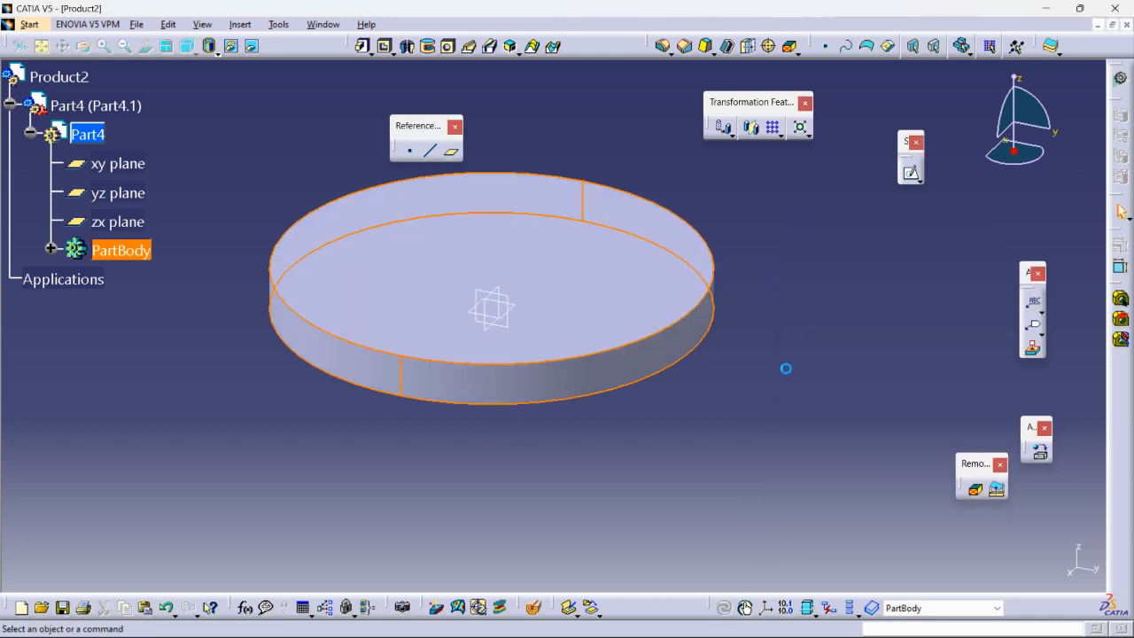
{"action": "left_click", "coordinate": [914, 175]}
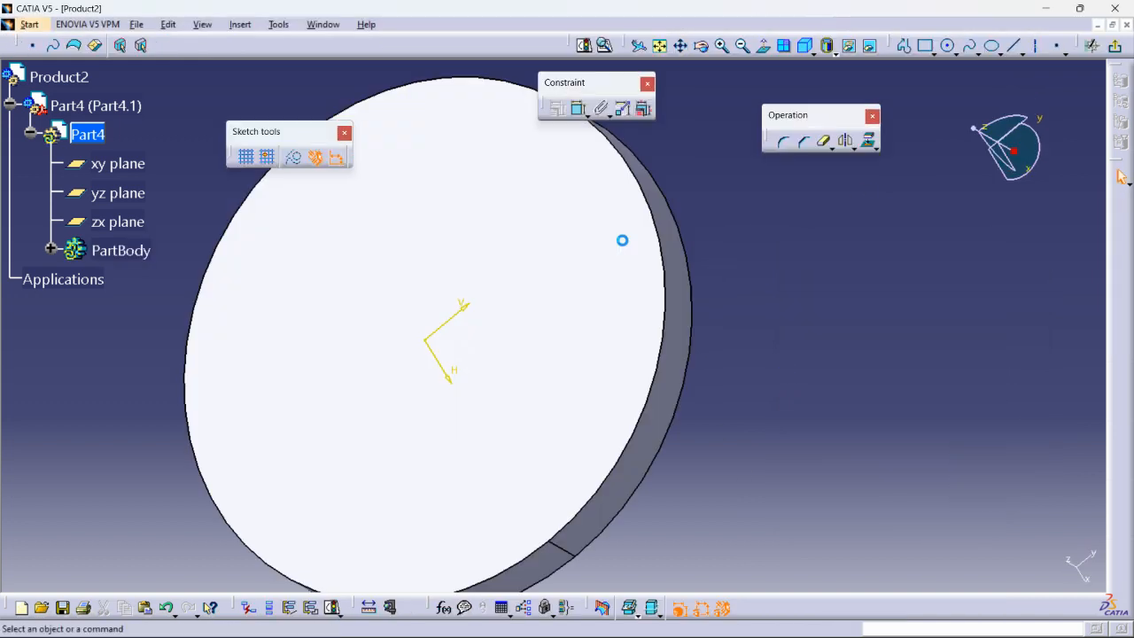
{"action": "middle_click_drag", "start_coordinate": [555, 344], "coordinate": [619, 266]}
{"action": "left_click", "coordinate": [619, 265]}
{"action": "middle_click_drag", "start_coordinate": [619, 266], "coordinate": [614, 311]}
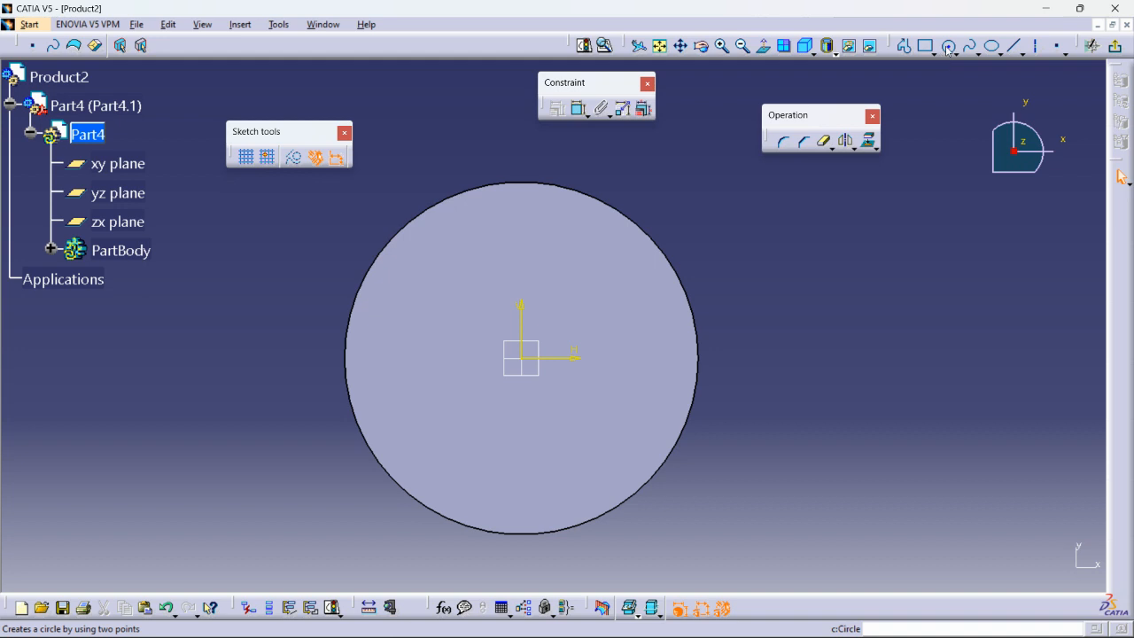
- Draw a construction circle centred on the disc's centre
{"action": "left_click", "coordinate": [948, 46]}
{"action": "left_click", "coordinate": [528, 360]}
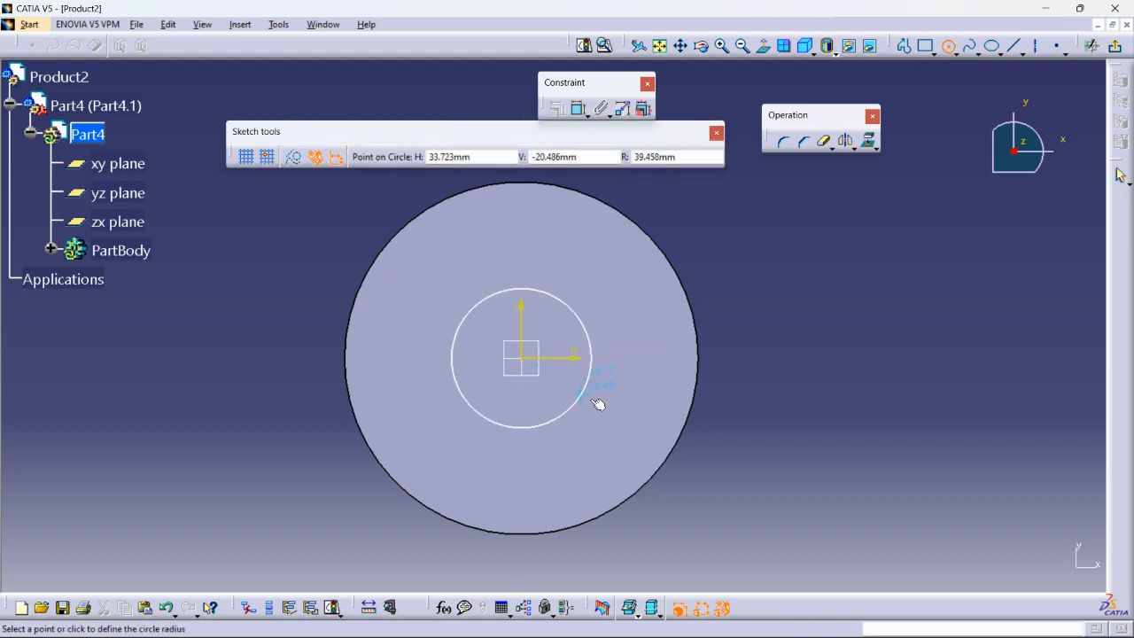
{"action": "left_click", "coordinate": [647, 408]}
{"action": "left_click", "coordinate": [295, 166]}
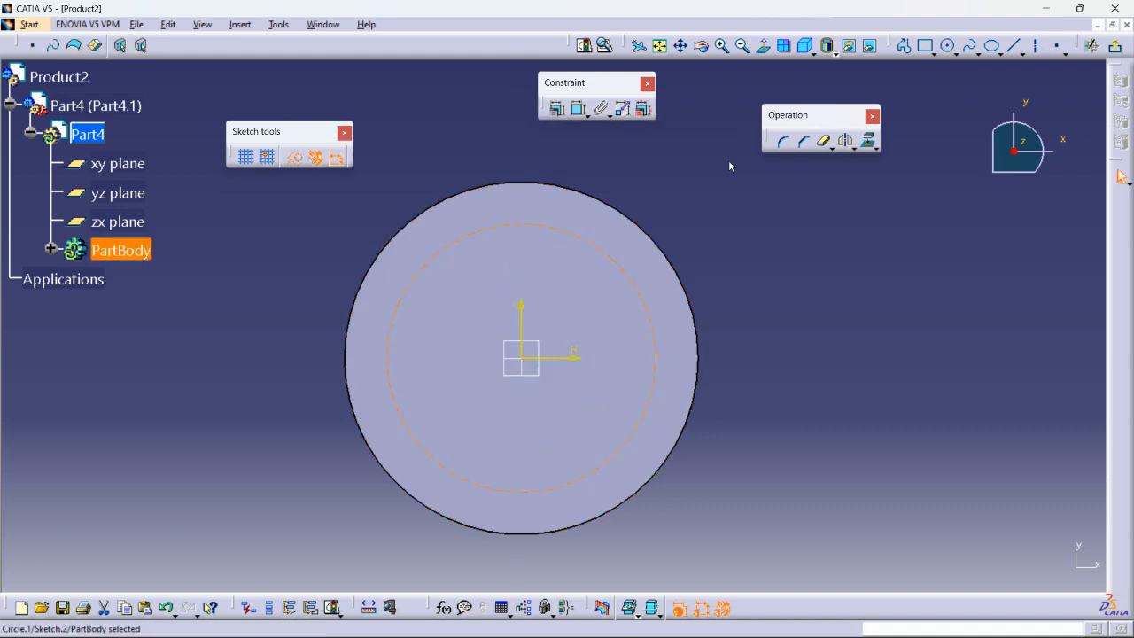
{"action": "left_click", "coordinate": [727, 232]}
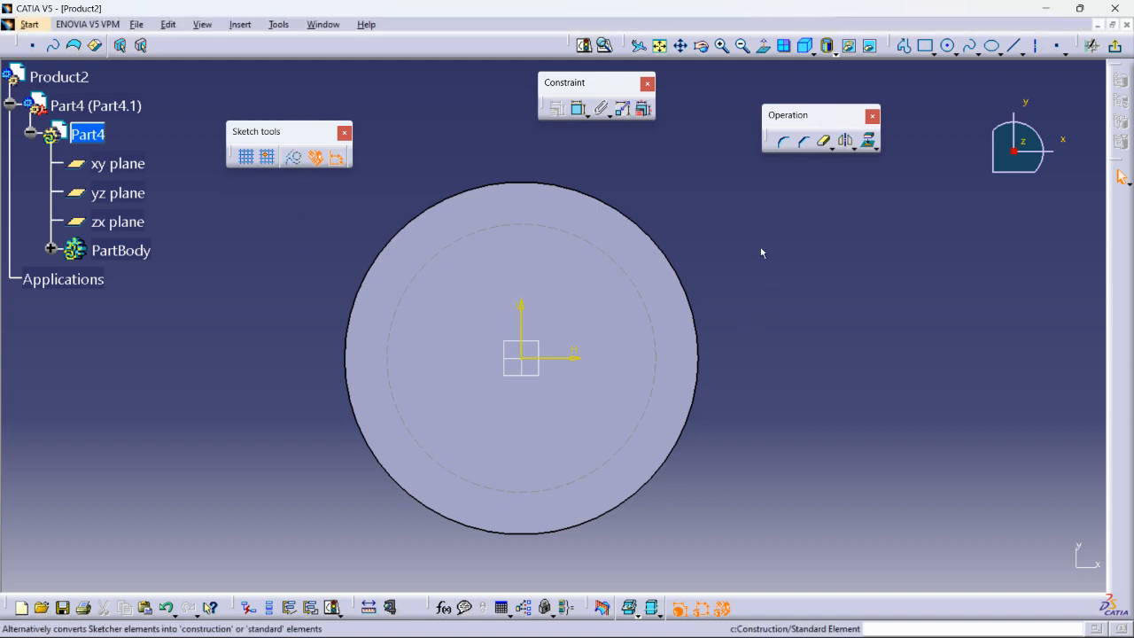
- Constrain the construction circle's diameter to 150 mm
{"action": "left_click", "coordinate": [581, 108]}
{"action": "left_click", "coordinate": [629, 274]}
{"action": "left_click", "coordinate": [739, 264]}
{"action": "double_click", "coordinate": [731, 259]}
{"action": "type", "text": "150"}
{"action": "key", "text": "Return"}
{"action": "left_click", "coordinate": [872, 400]}
{"action": "mouse_move", "coordinate": [868, 402]}
{"action": "middle_mouse_down", "text": "ctrl"}
{"action": "mouse_move", "coordinate": [877, 381]}
{"action": "mouse_move", "coordinate": [866, 420]}
{"action": "middle_mouse_up", "text": "ctrl"}
- Draw a 15 mm diameter circle centred on the pitch circle and exit the sketch
{"action": "left_click", "coordinate": [949, 46]}
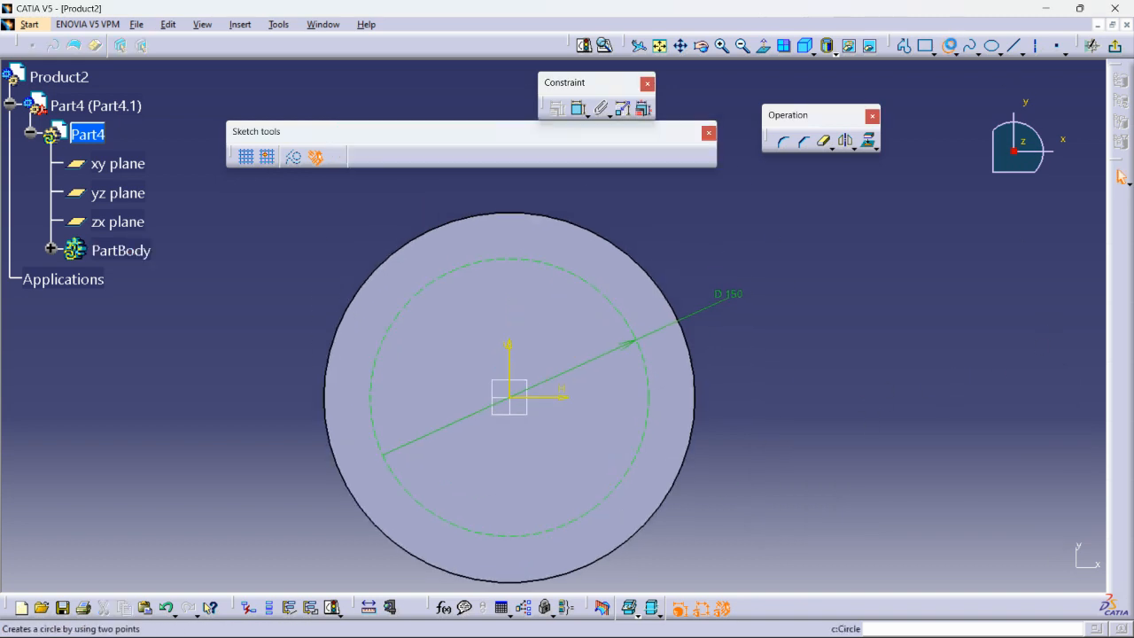
{"action": "left_click", "coordinate": [650, 396]}
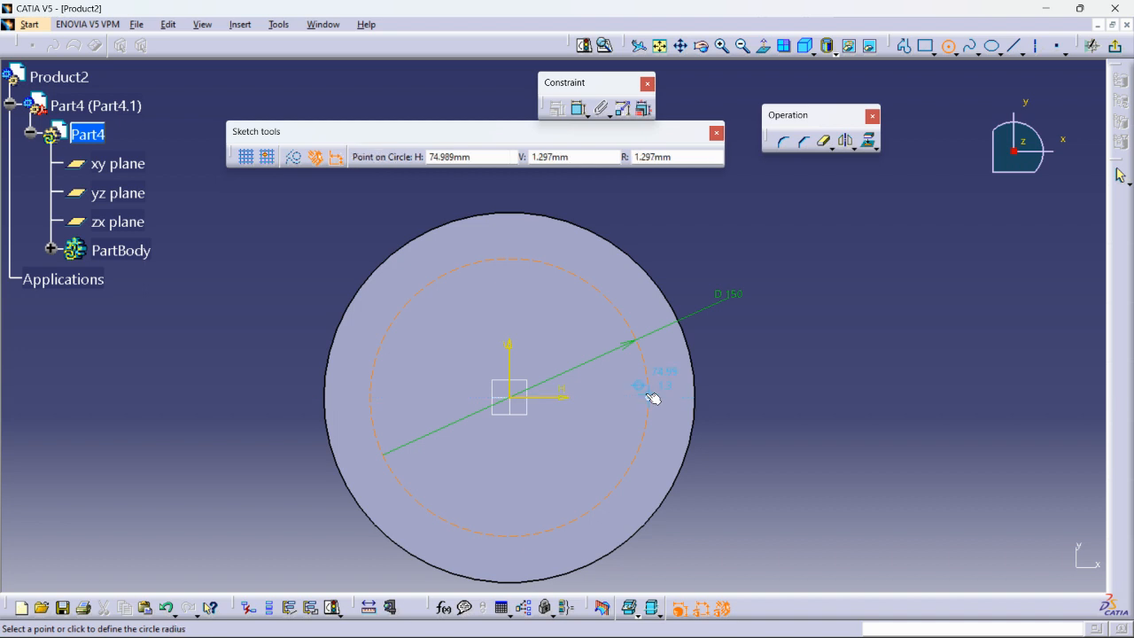
{"action": "left_click", "coordinate": [661, 395]}
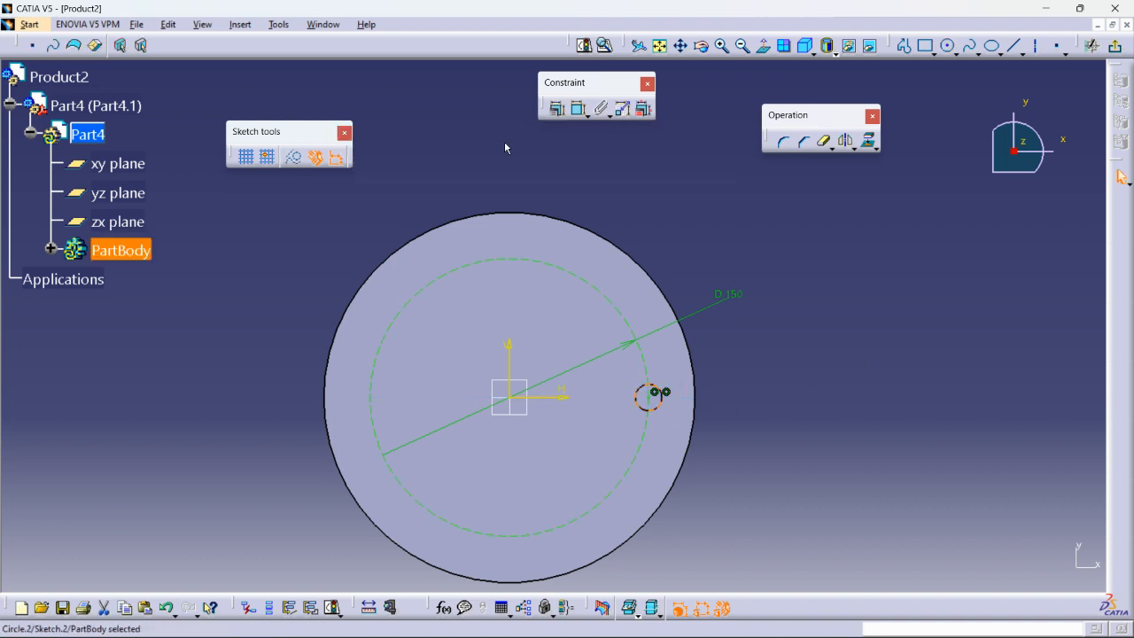
{"action": "left_click", "coordinate": [578, 109]}
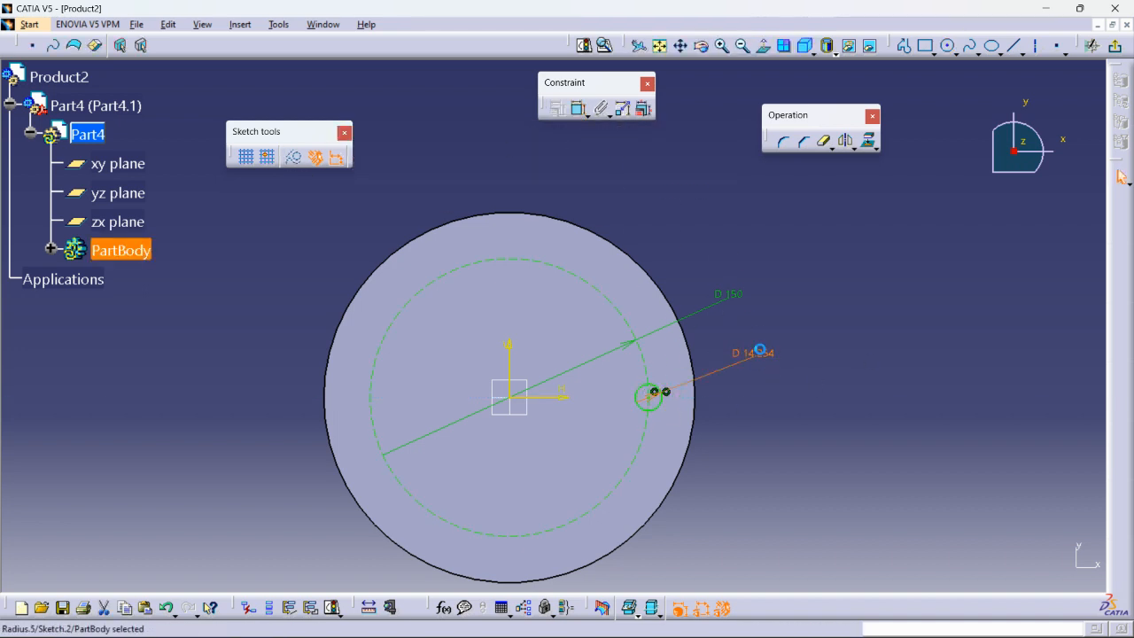
{"action": "double_click", "coordinate": [759, 349]}
{"action": "type", "text": "15"}
{"action": "key", "text": "Return"}
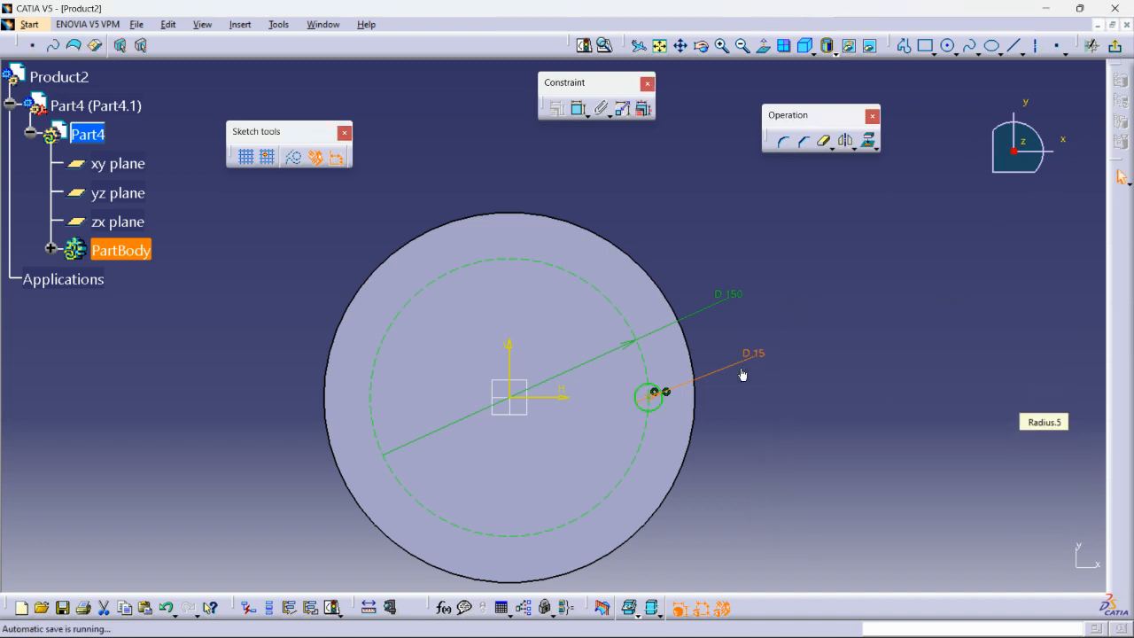
{"action": "left_click", "coordinate": [1115, 46]}
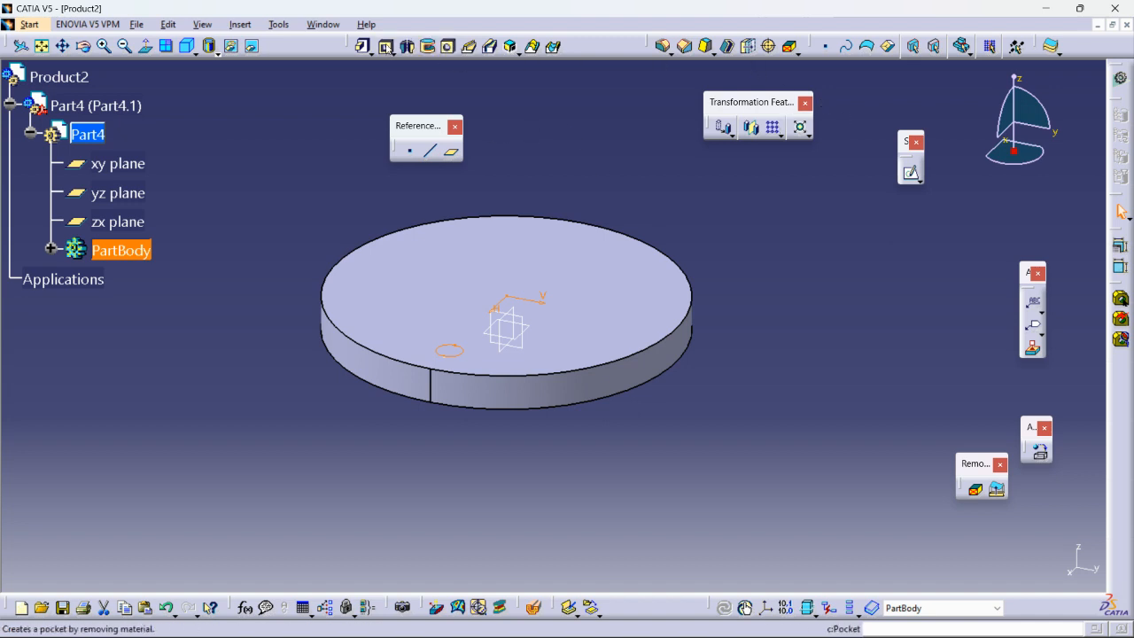
- Pocket the 15 mm circle 29 mm deep to cut the hole through the disc
{"action": "left_click", "coordinate": [388, 48]}
{"action": "middle_click_drag", "start_coordinate": [581, 481], "coordinate": [577, 372]}
{"action": "middle_click_drag", "start_coordinate": [412, 463], "coordinate": [549, 381]}
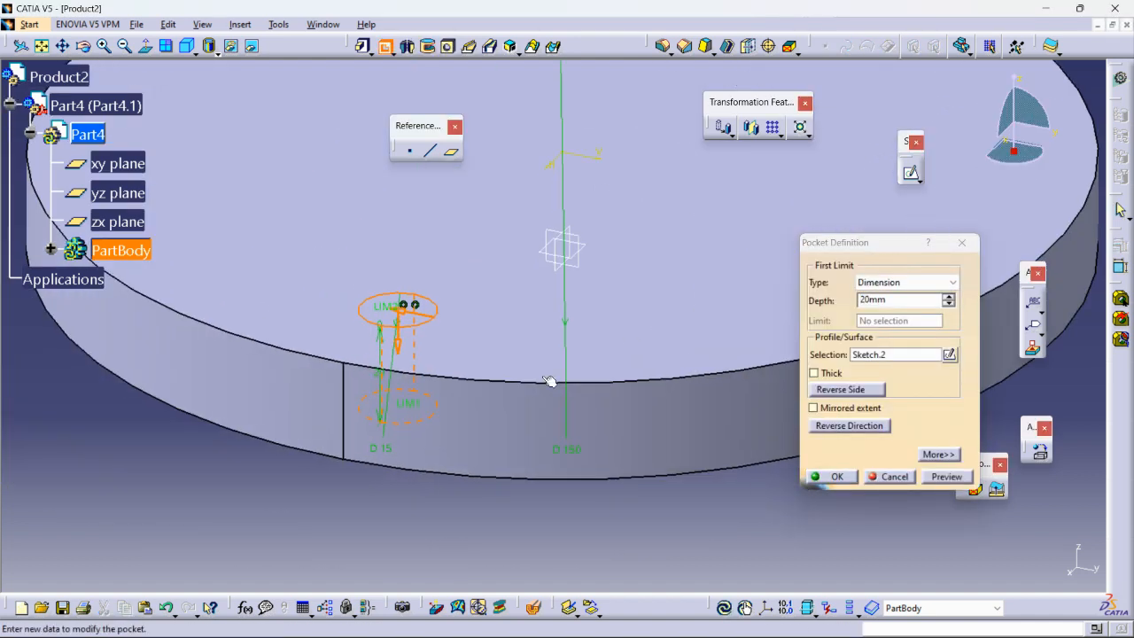
{"action": "left_click", "coordinate": [833, 479]}
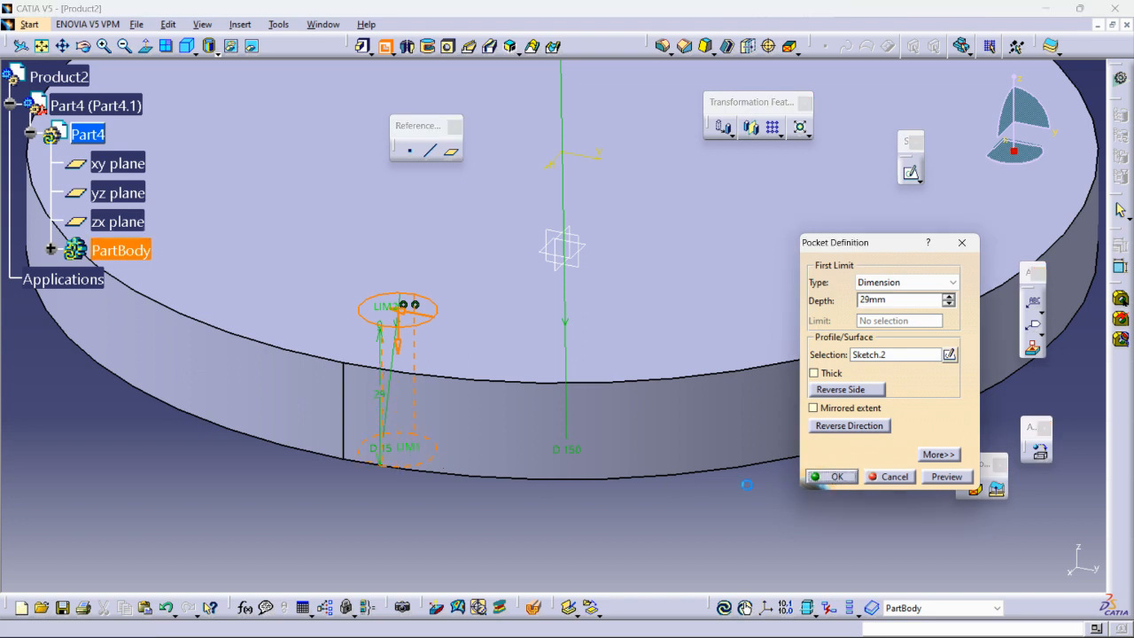
{"action": "middle_click_drag", "start_coordinate": [716, 485], "coordinate": [765, 539]}
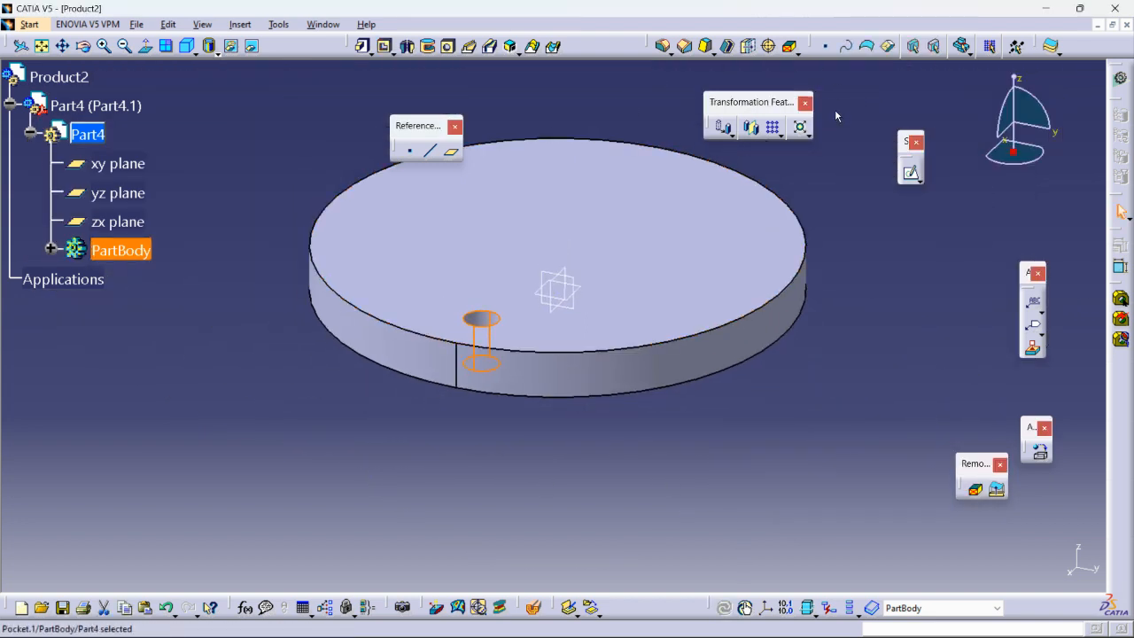
{"action": "left_click", "coordinate": [781, 134]}
- Create a complete-crown circular pattern of the hole with 6 instances, referenced to the disc's top face
{"action": "left_click", "coordinate": [820, 147]}
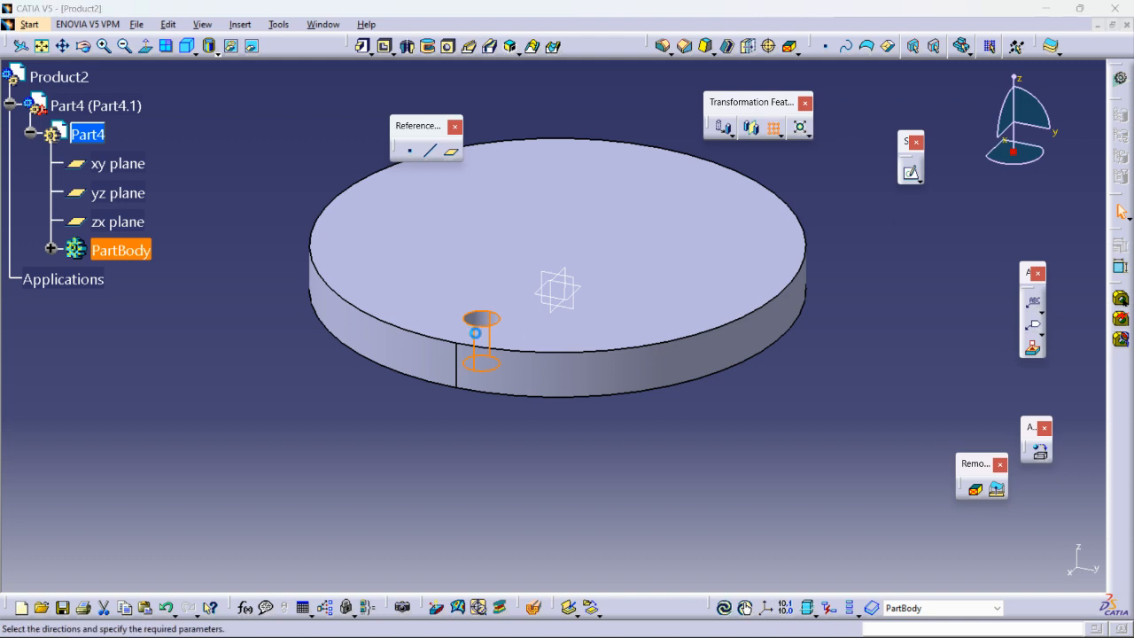
{"action": "middle_click_drag", "start_coordinate": [597, 338], "coordinate": [822, 414]}
{"action": "left_click", "coordinate": [945, 455]}
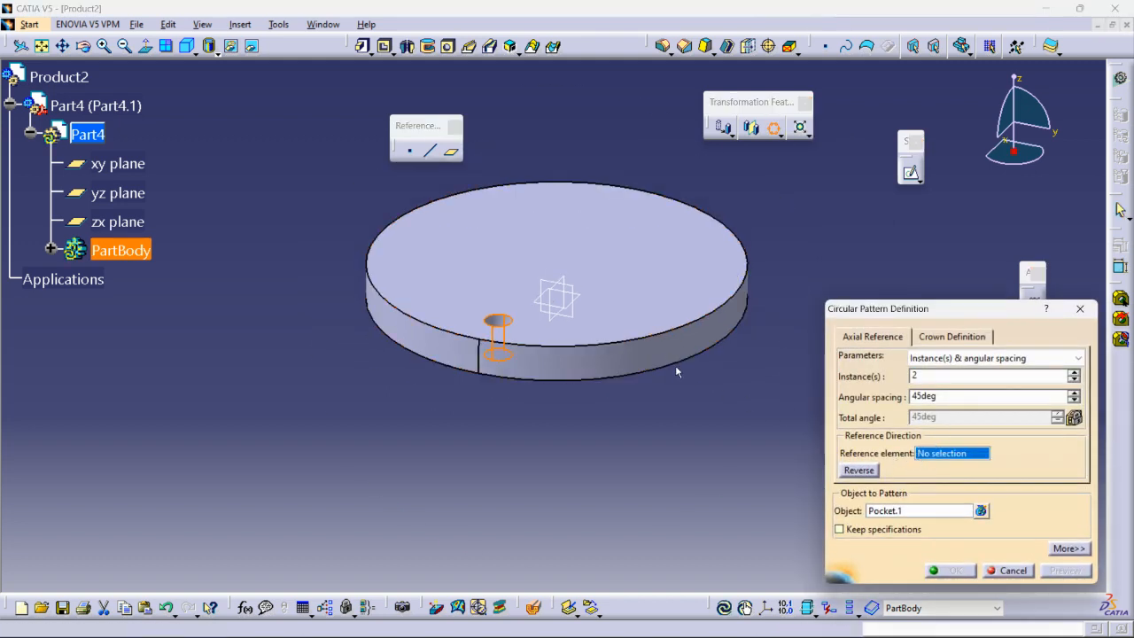
{"action": "left_click", "coordinate": [624, 359]}
{"action": "left_click", "coordinate": [992, 358]}
{"action": "left_click", "coordinate": [948, 404]}
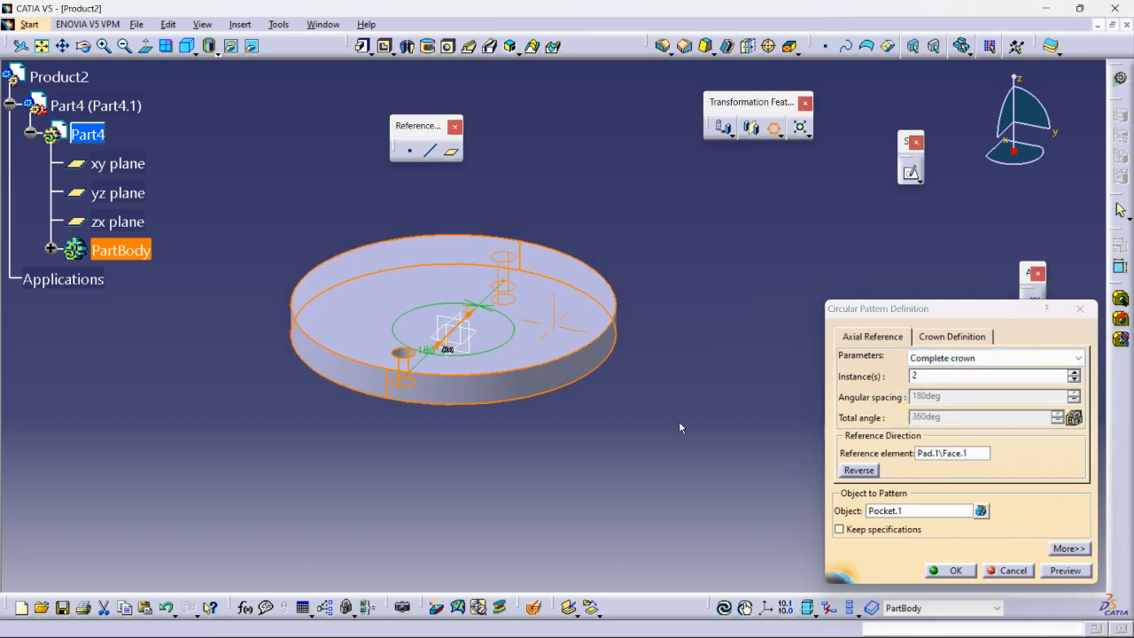
{"action": "left_click", "coordinate": [1074, 372]}
{"action": "left_click", "coordinate": [1074, 372]}
{"action": "left_click", "coordinate": [1074, 372]}
{"action": "left_click", "coordinate": [1074, 373]}
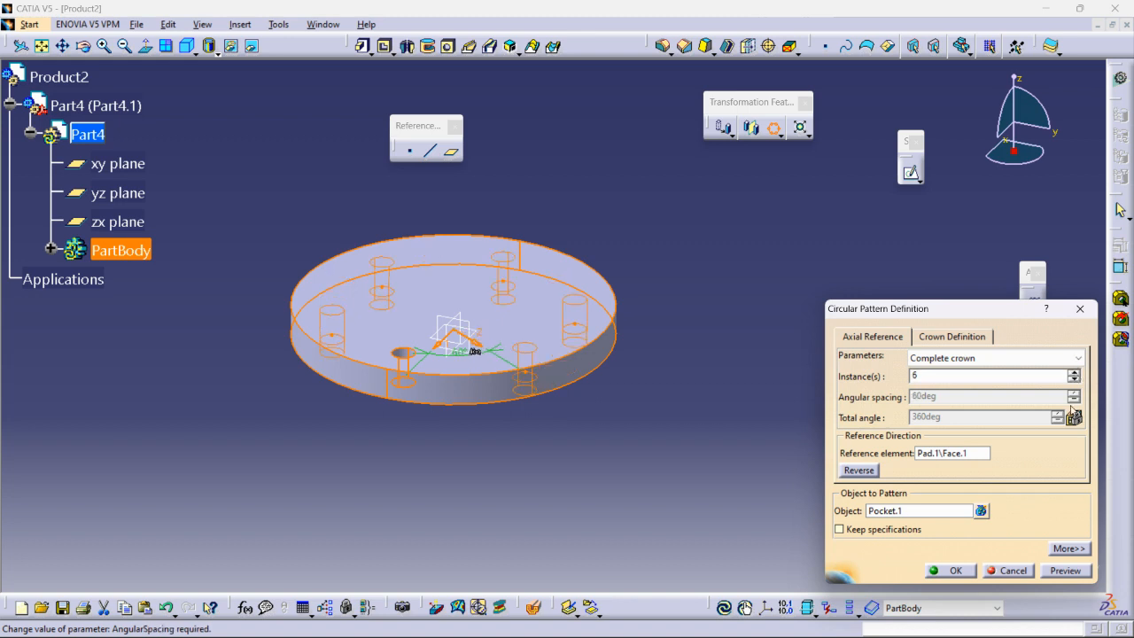
{"action": "middle_click_drag", "start_coordinate": [735, 313], "coordinate": [735, 286]}
{"action": "middle_click_drag", "start_coordinate": [663, 328], "coordinate": [807, 381]}
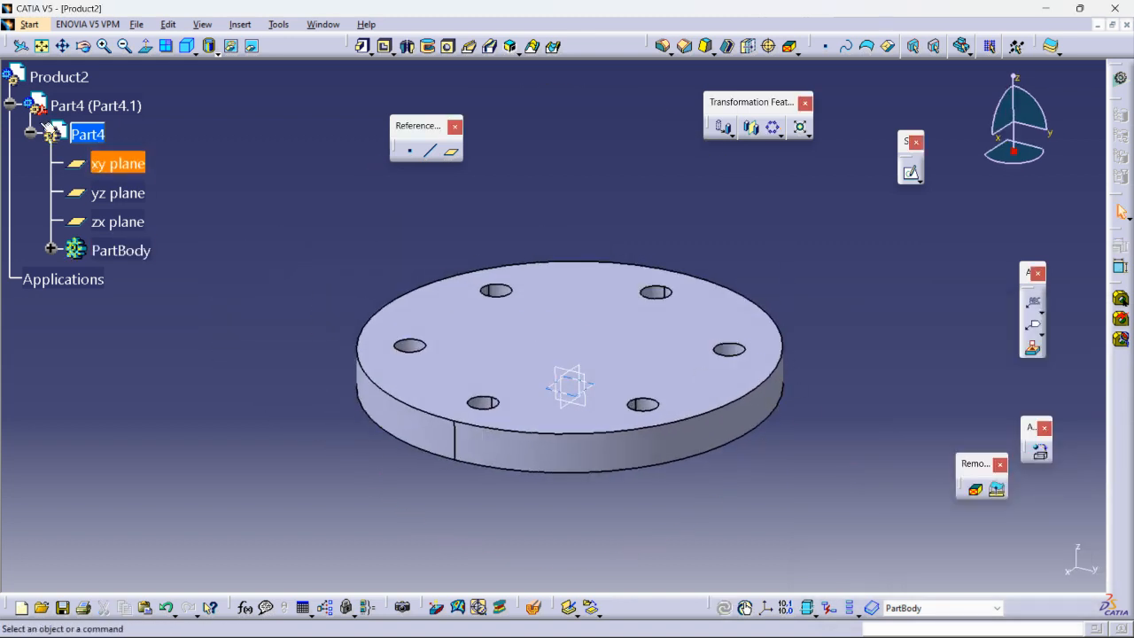
- Insert a new part, Part5, into Product2 and activate it for Part Design
{"action": "double_click", "coordinate": [54, 78]}
{"action": "left_click", "coordinate": [392, 87]}
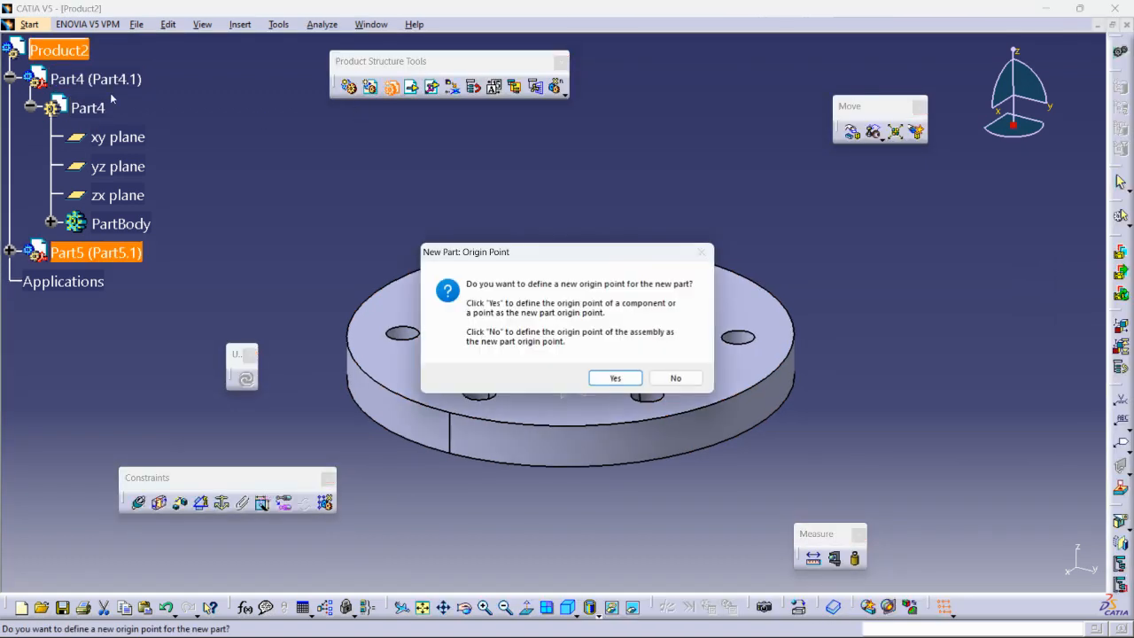
{"action": "key", "text": "Return"}
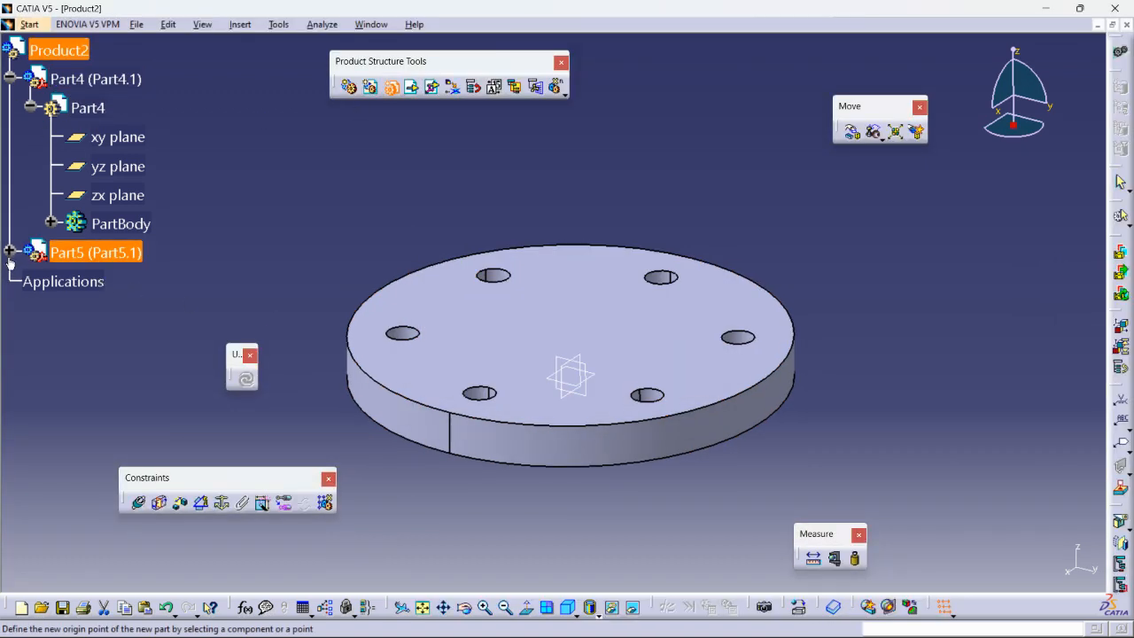
{"action": "left_click", "coordinate": [8, 253]}
{"action": "left_click", "coordinate": [30, 280]}
{"action": "double_click", "coordinate": [88, 281]}
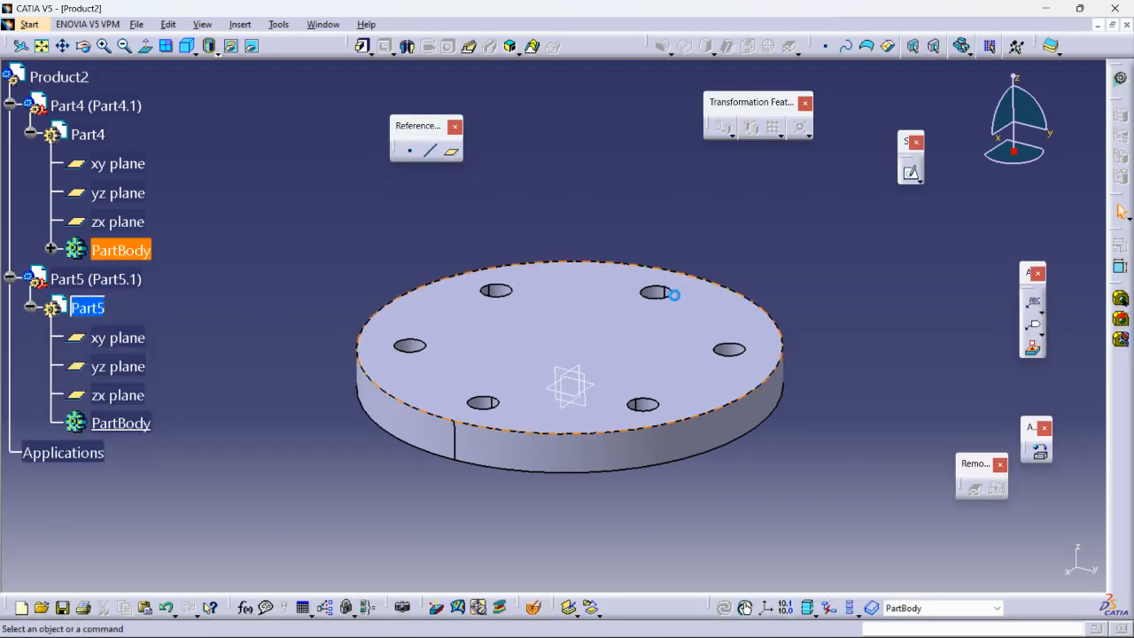
- Sketch on the disc's top face, projecting the right-hand hole's circular edge into it
{"action": "left_click", "coordinate": [528, 309]}
{"action": "left_click", "coordinate": [910, 173]}
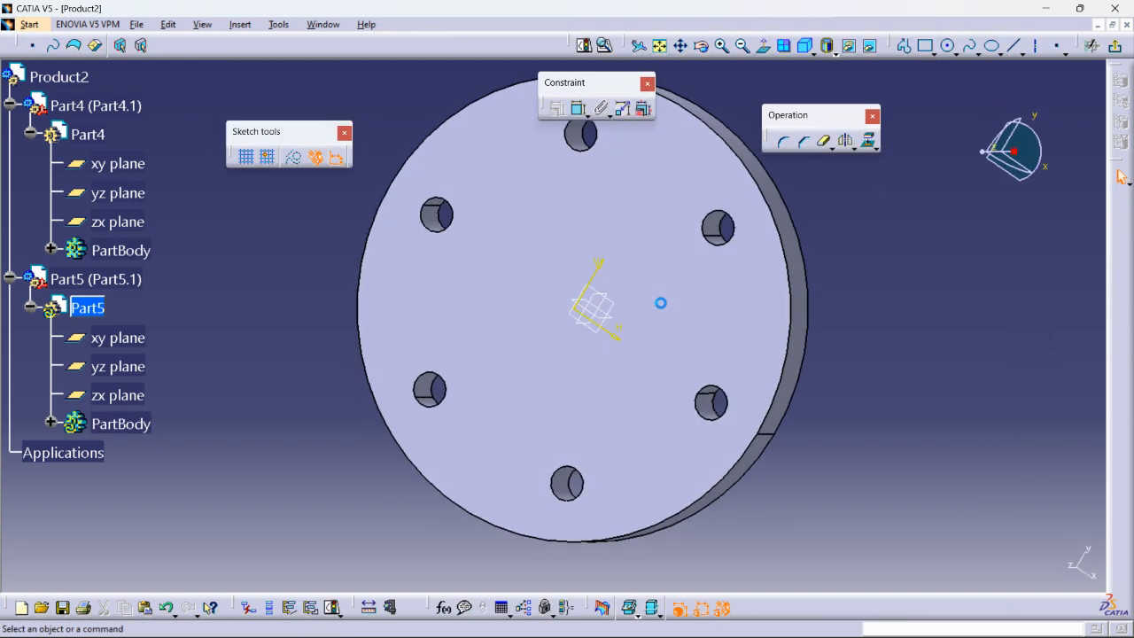
{"action": "middle_click_drag", "start_coordinate": [647, 295], "coordinate": [616, 353], "text": "ctrl"}
{"action": "left_click", "coordinate": [612, 346]}
{"action": "middle_click_drag", "start_coordinate": [787, 273], "coordinate": [828, 276]}
{"action": "left_click", "coordinate": [929, 318]}
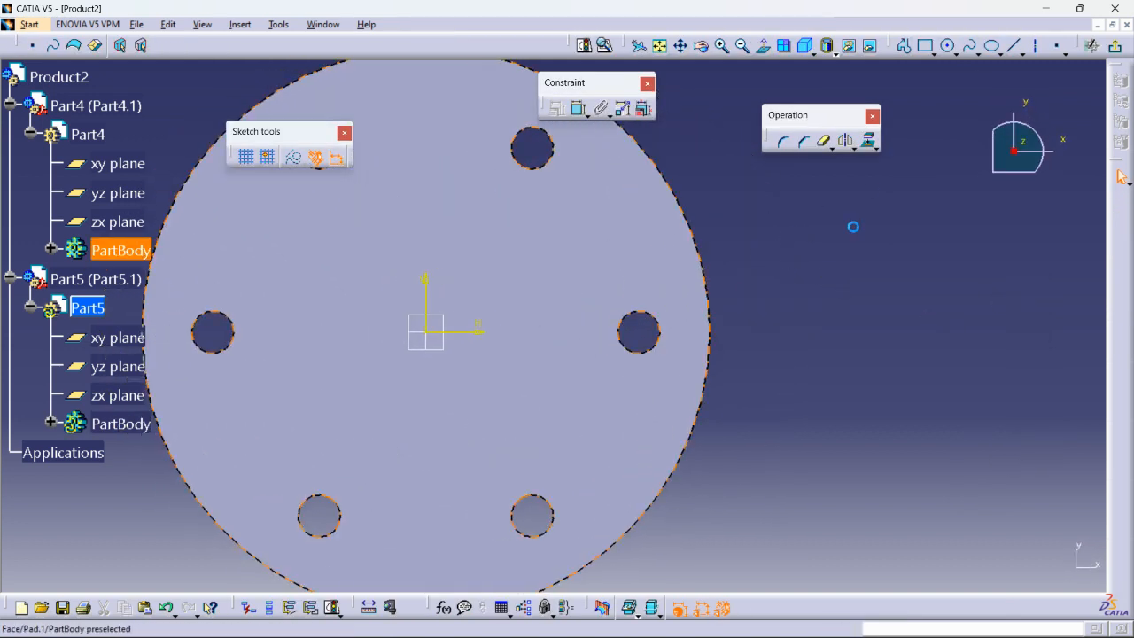
{"action": "left_click", "coordinate": [653, 347]}
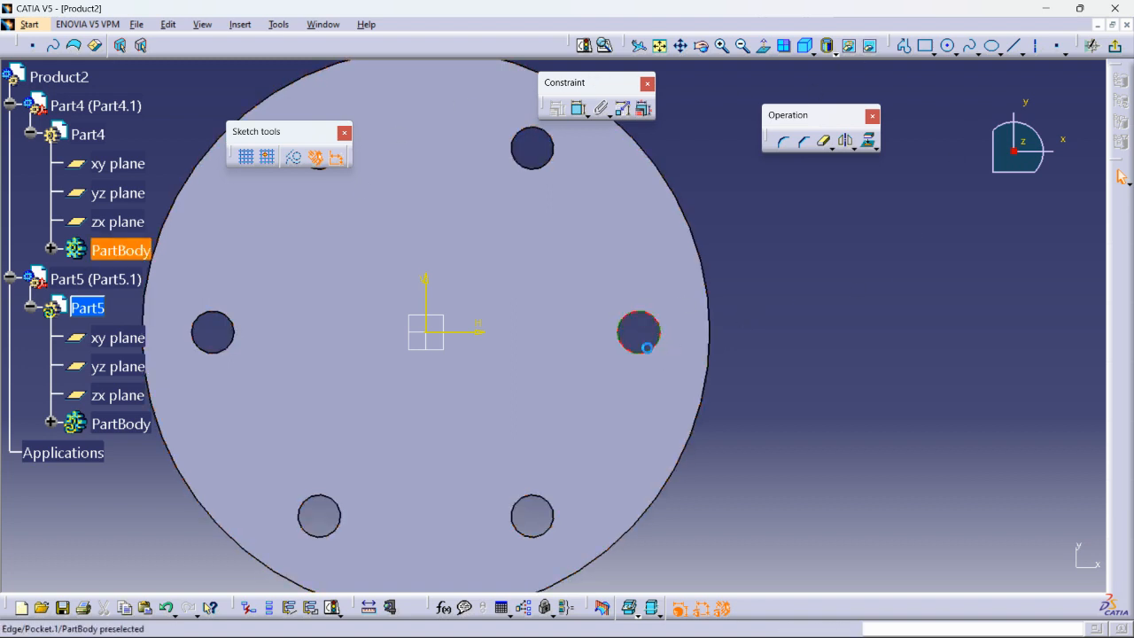
{"action": "left_click", "coordinate": [868, 140]}
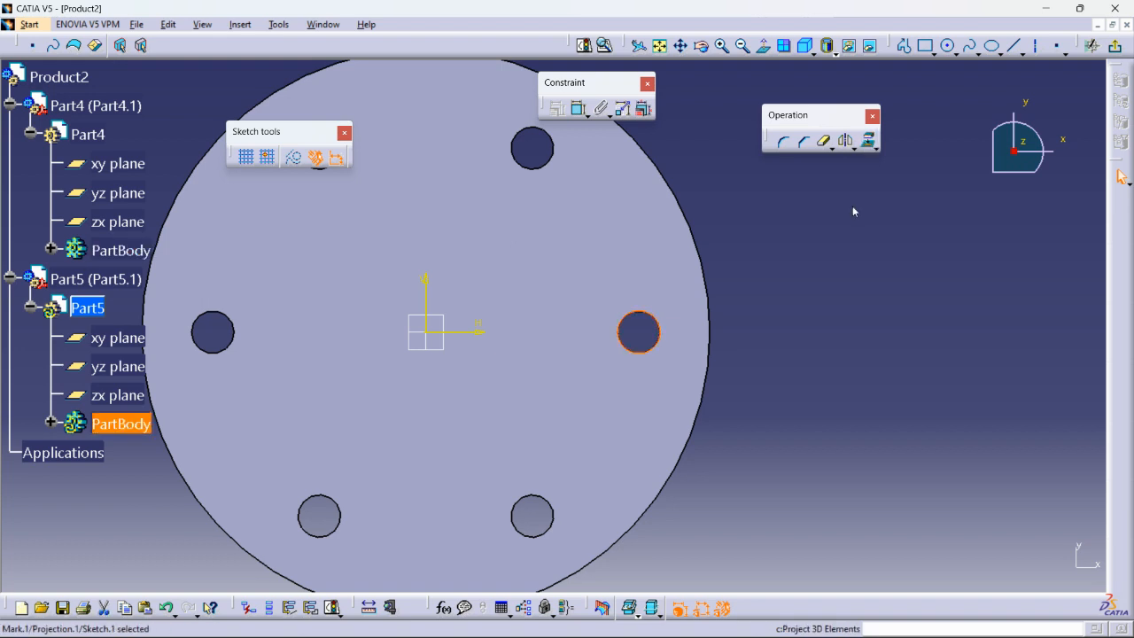
{"action": "left_click", "coordinate": [1115, 45]}
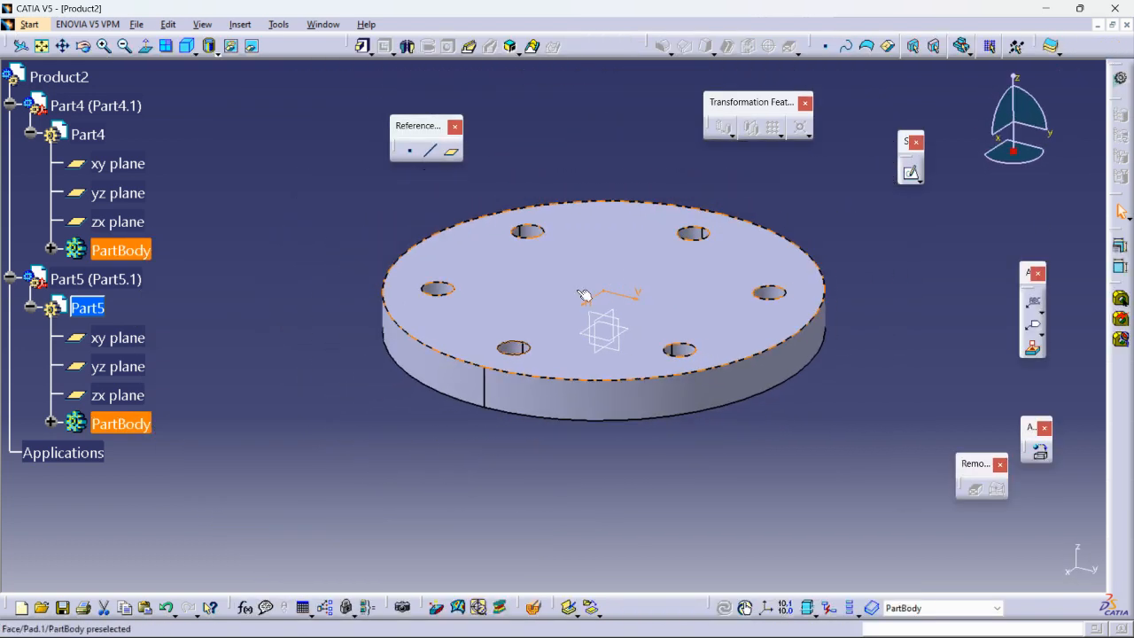
- Pad Sketch.1 into a pin, dragging its lower limit down through the disc
{"action": "middle_click_drag", "start_coordinate": [466, 300], "coordinate": [489, 312]}
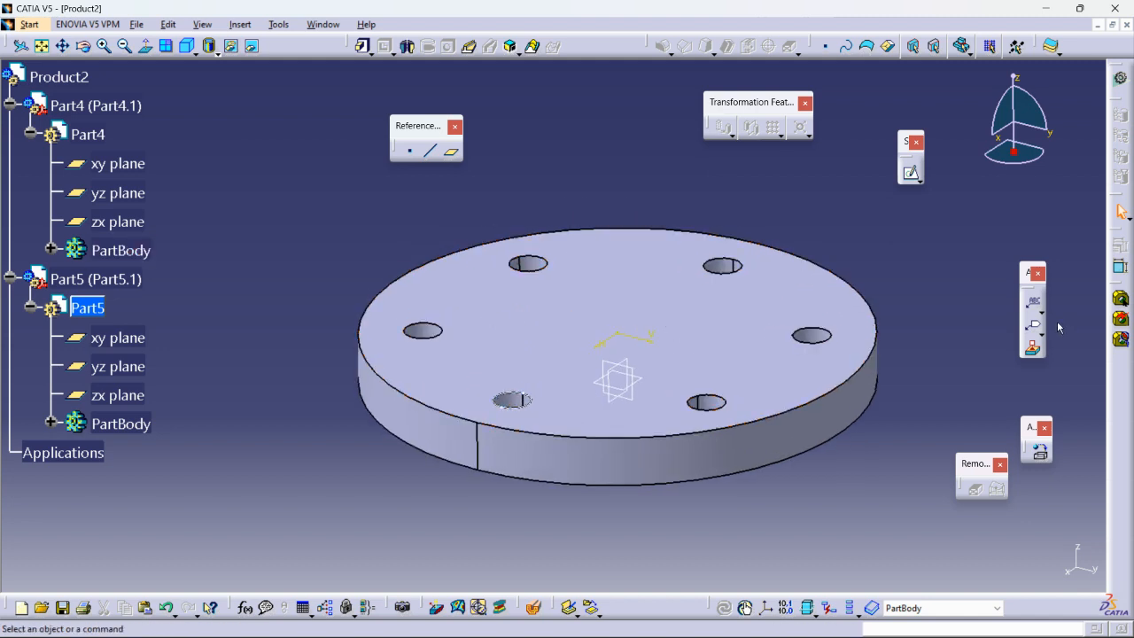
{"action": "left_click", "coordinate": [52, 424]}
{"action": "left_click", "coordinate": [137, 510]}
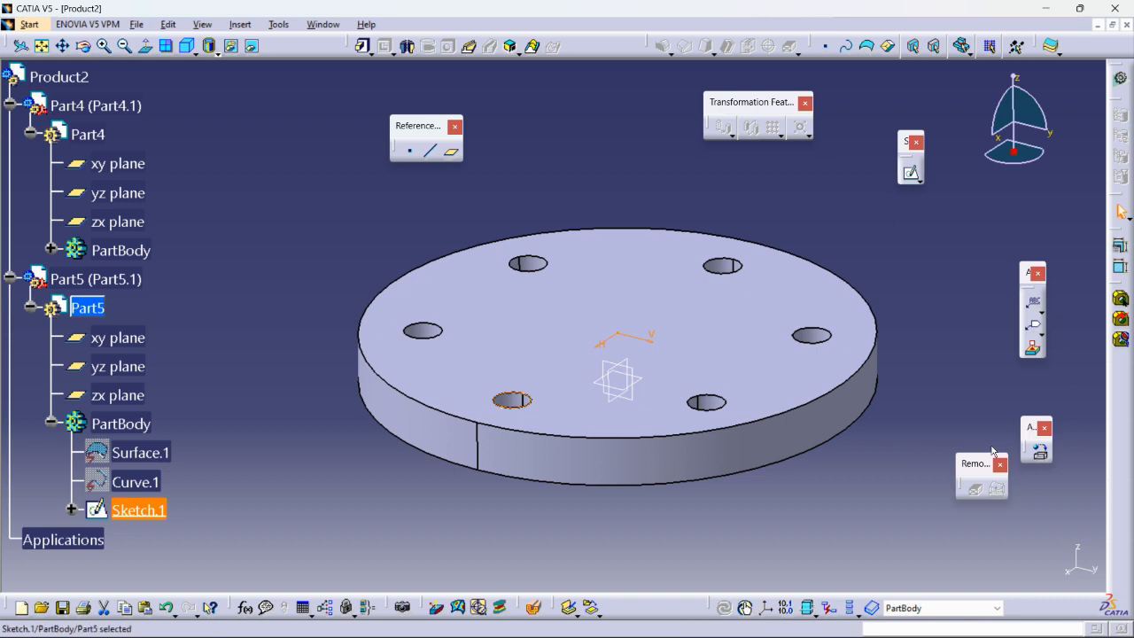
{"action": "left_click", "coordinate": [362, 46]}
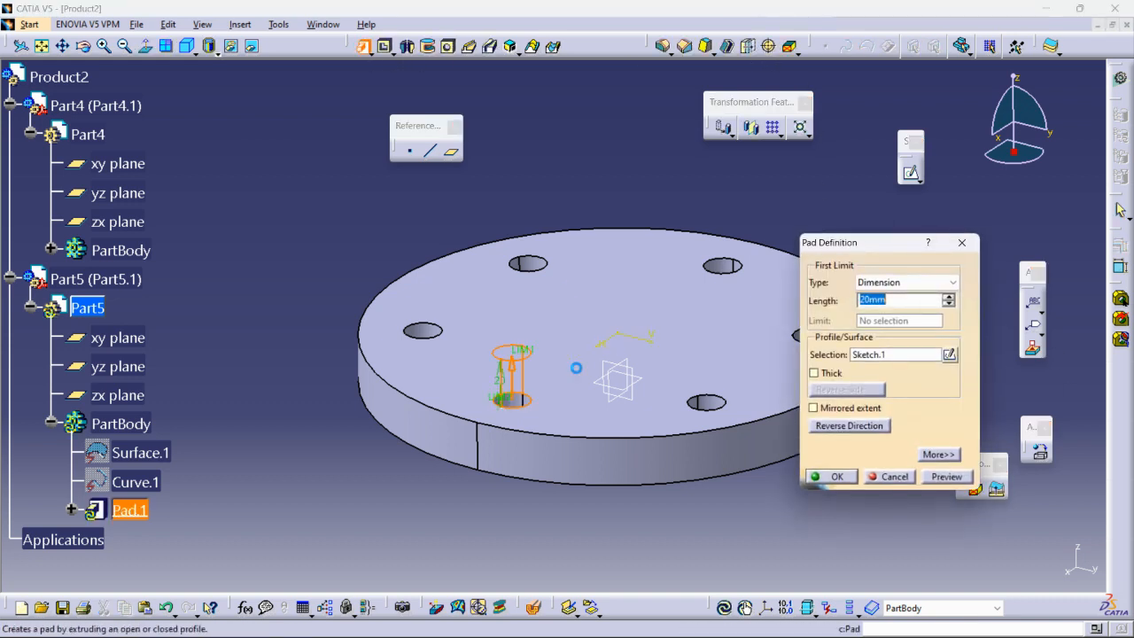
{"action": "middle_click_drag", "start_coordinate": [496, 403], "coordinate": [558, 286]}
{"action": "left_click_drag", "start_coordinate": [562, 282], "coordinate": [557, 448]}
{"action": "left_click", "coordinate": [815, 476]}
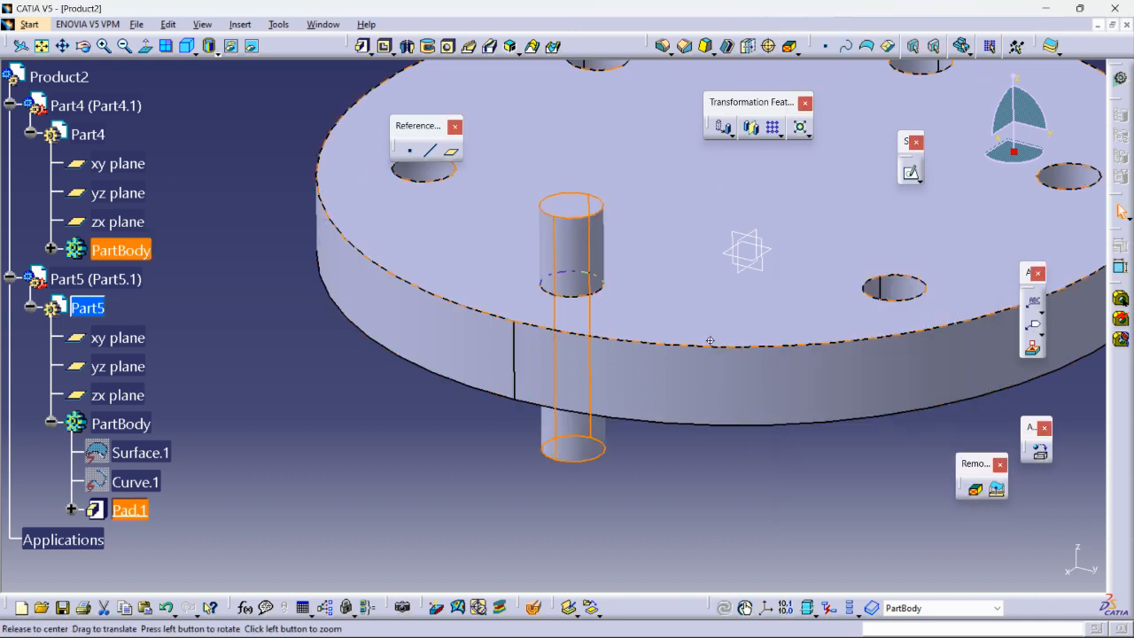
{"action": "middle_click_drag", "start_coordinate": [711, 339], "coordinate": [679, 425]}
{"action": "middle_click_drag", "start_coordinate": [753, 378], "coordinate": [727, 391]}
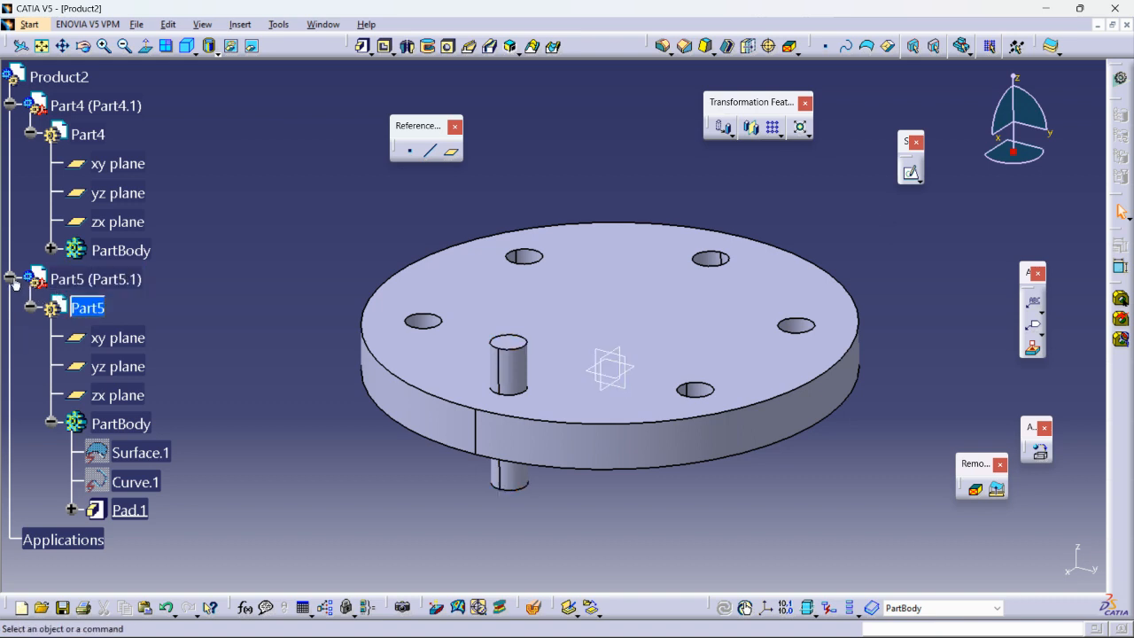
{"action": "left_click", "coordinate": [30, 308]}
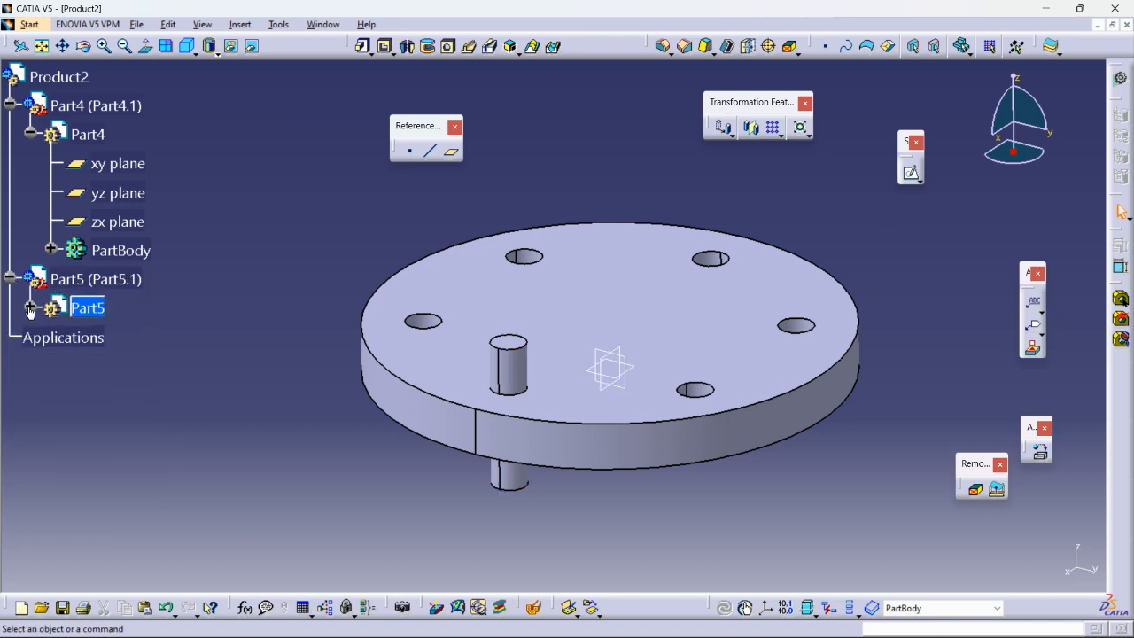
- Collapse the Part4 branch and select the Part5.1 component in the tree
{"action": "left_click", "coordinate": [31, 133]}
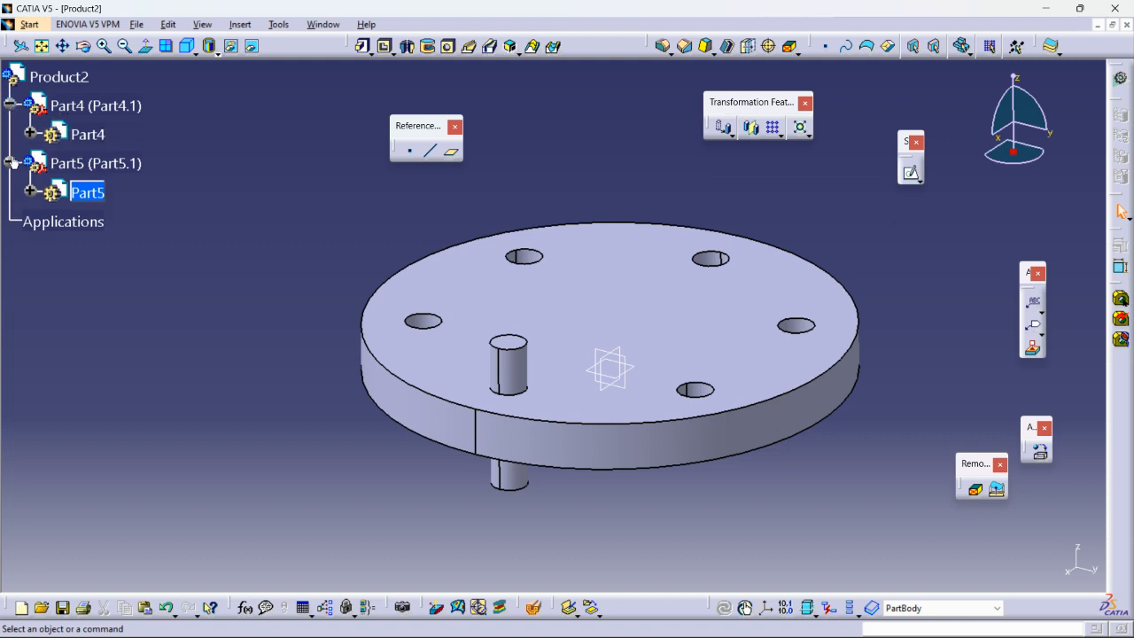
{"action": "left_click", "coordinate": [110, 173]}
{"action": "left_click", "coordinate": [261, 285]}
{"action": "left_click", "coordinate": [101, 163]}
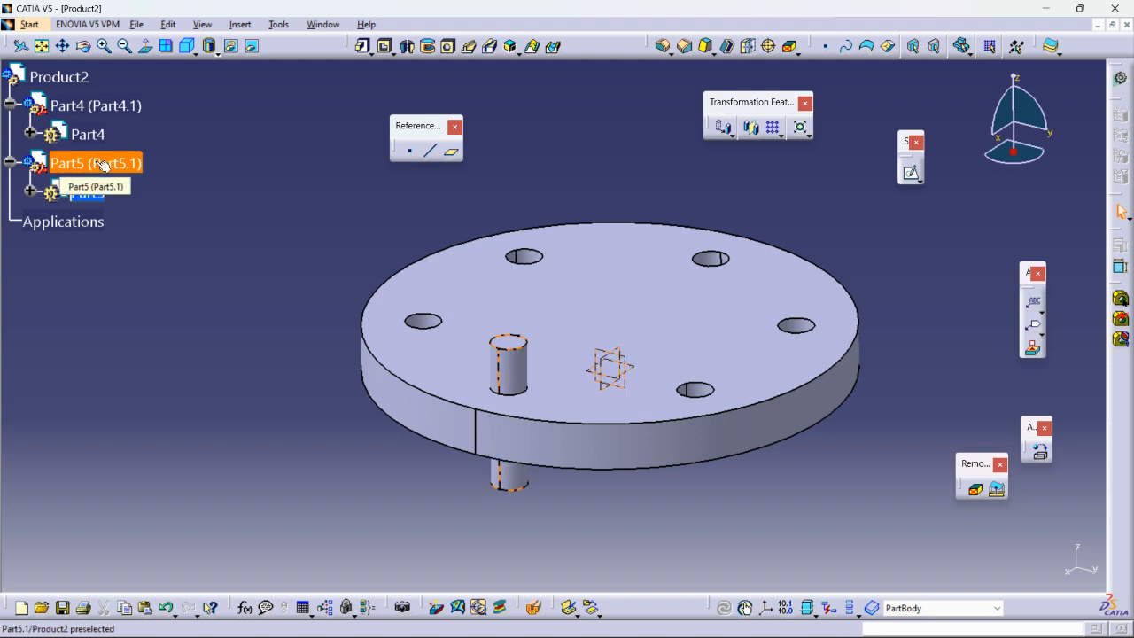
{"action": "left_click", "coordinate": [261, 249]}
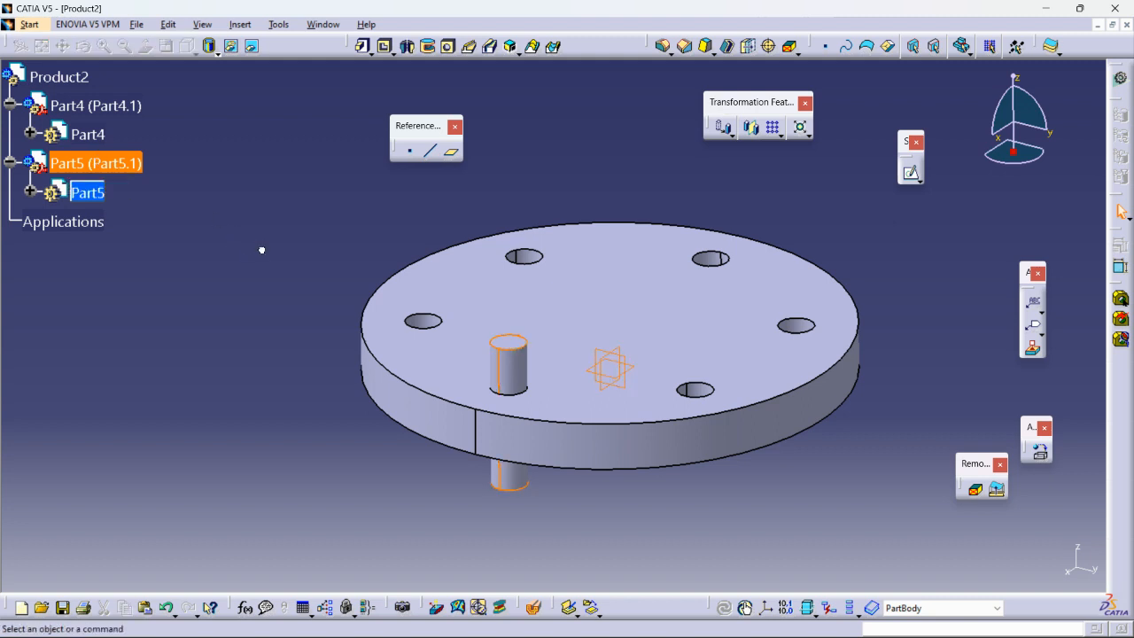
{"action": "left_click", "coordinate": [101, 163]}
- Tilt the view to show the disc's holes and activate Product2 for assembly design
{"action": "middle_click_drag", "start_coordinate": [369, 336], "coordinate": [639, 239]}
{"action": "scroll", "coordinate": [638, 235], "scroll_direction": "up", "scroll_amount": 1}
{"action": "left_click", "coordinate": [595, 181]}
{"action": "left_click", "coordinate": [94, 223]}
{"action": "middle_click_drag", "start_coordinate": [133, 441], "coordinate": [314, 398]}
{"action": "middle_click_drag", "start_coordinate": [620, 266], "coordinate": [654, 330]}
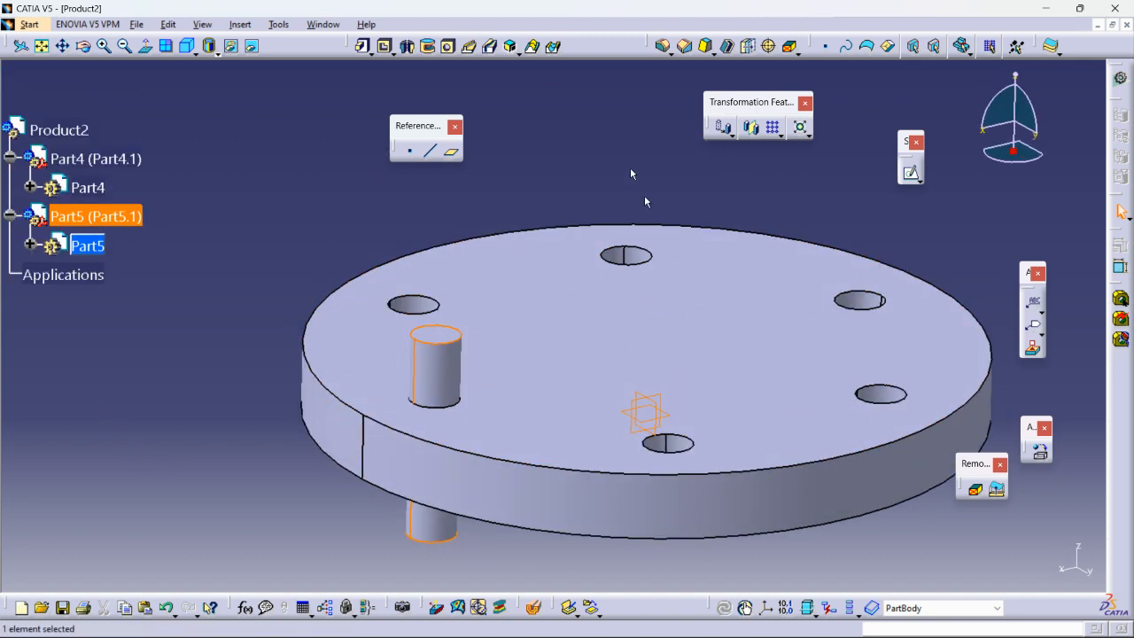
{"action": "left_click", "coordinate": [423, 366]}
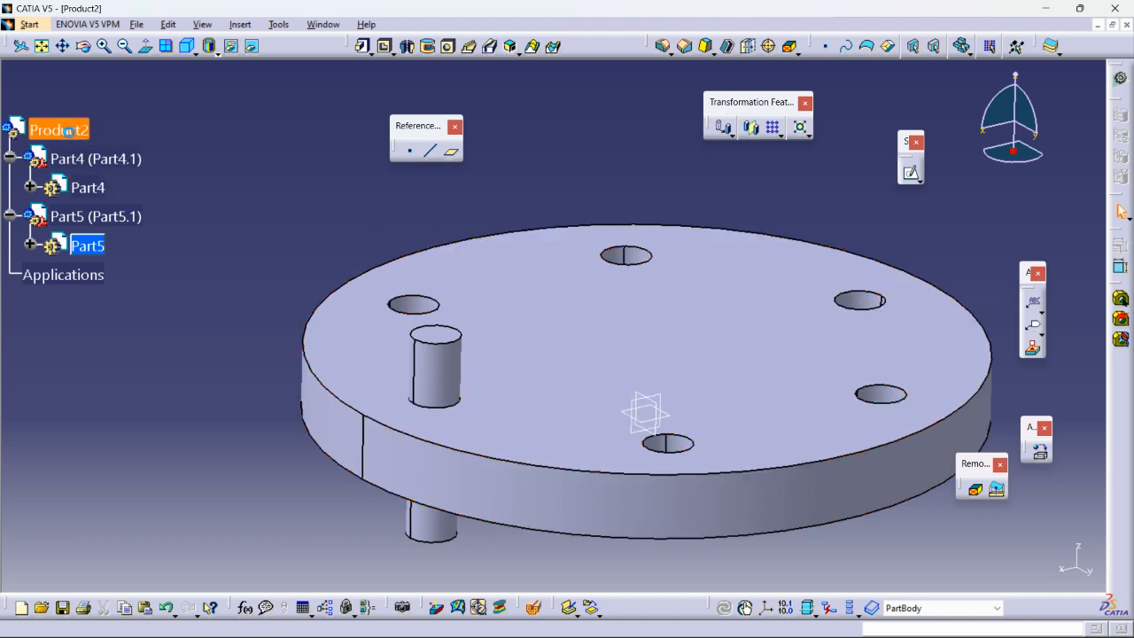
{"action": "double_click", "coordinate": [73, 131]}
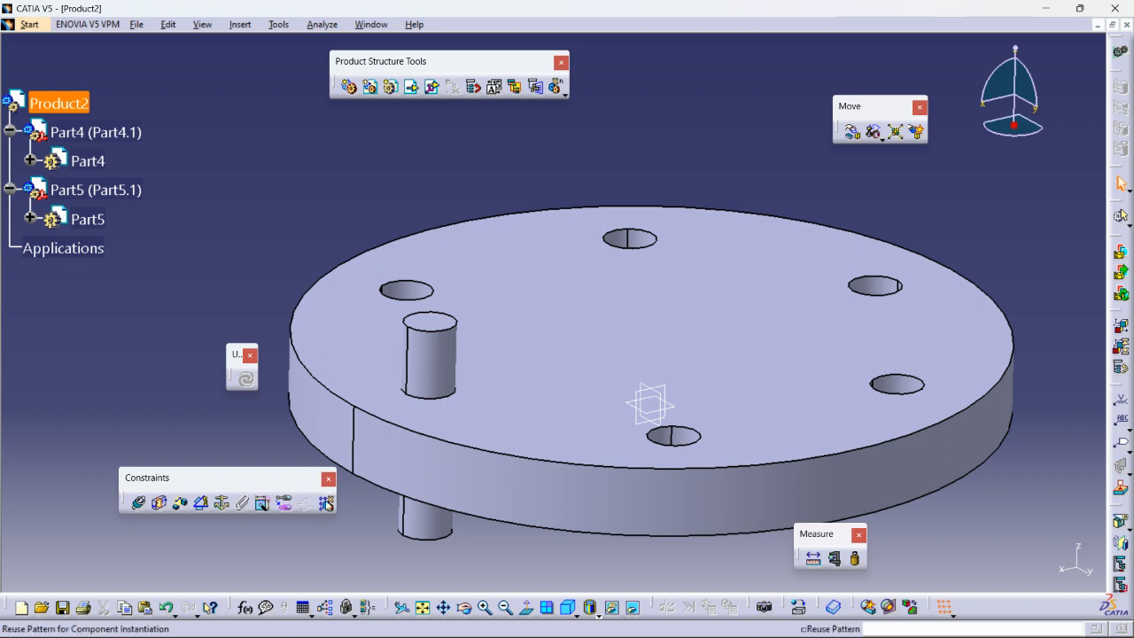
- Start a Reuse Pattern and pick Part4's CircPattern.1 as the pattern to follow
{"action": "left_click", "coordinate": [326, 505]}
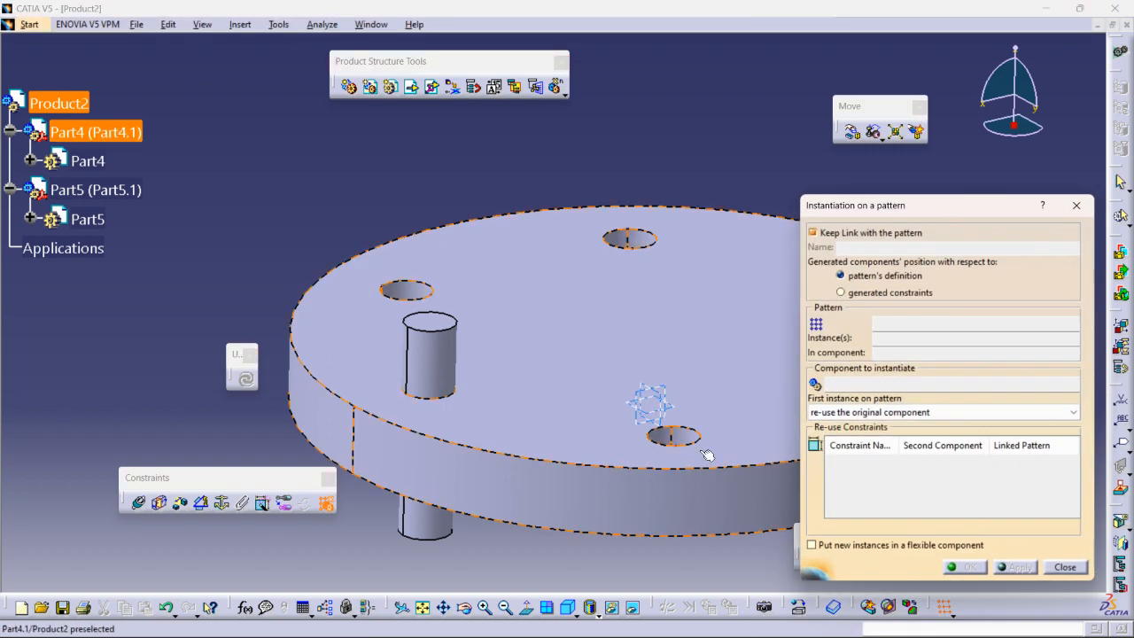
{"action": "left_click", "coordinate": [886, 324]}
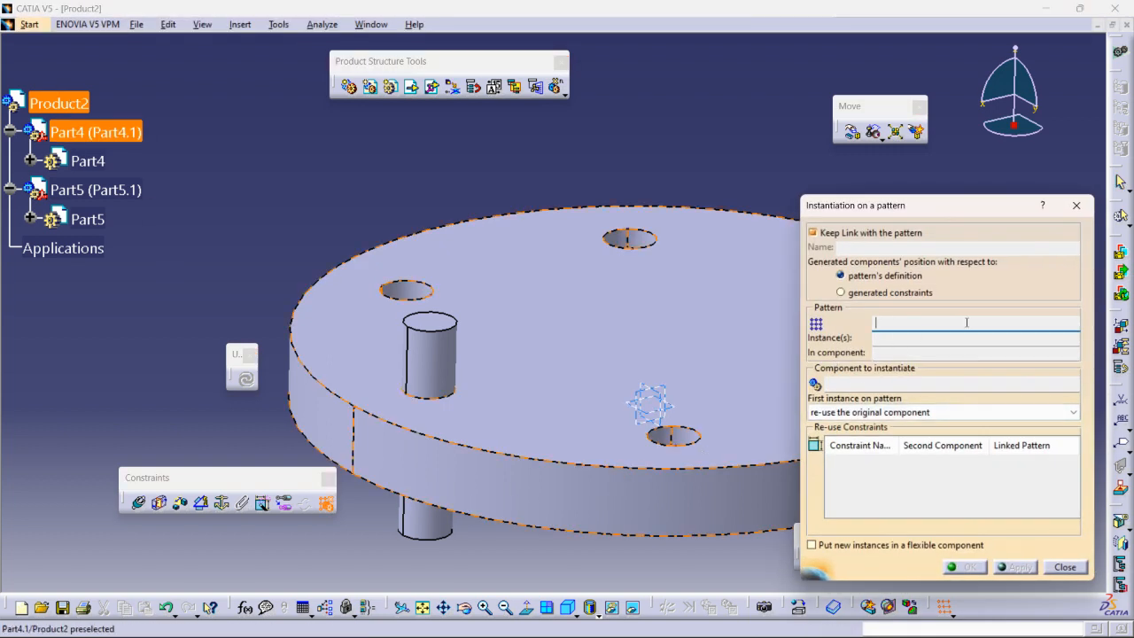
{"action": "left_click", "coordinate": [32, 161]}
{"action": "left_click", "coordinate": [50, 277]}
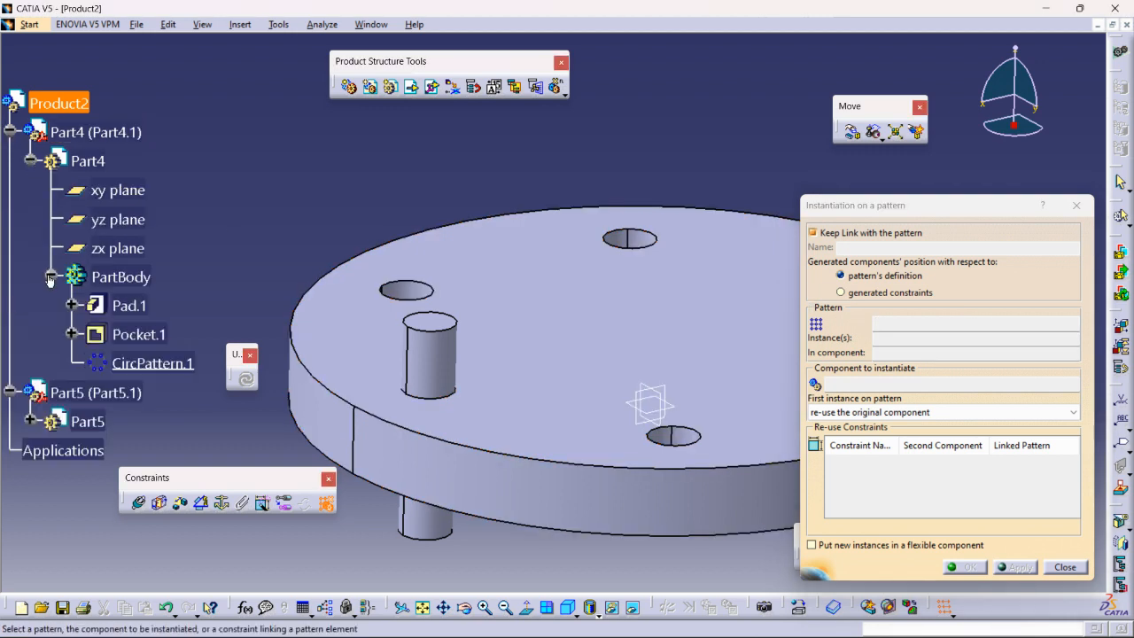
{"action": "left_click", "coordinate": [152, 363]}
{"action": "middle_click_drag", "start_coordinate": [333, 197], "coordinate": [345, 244], "text": "ctrl"}
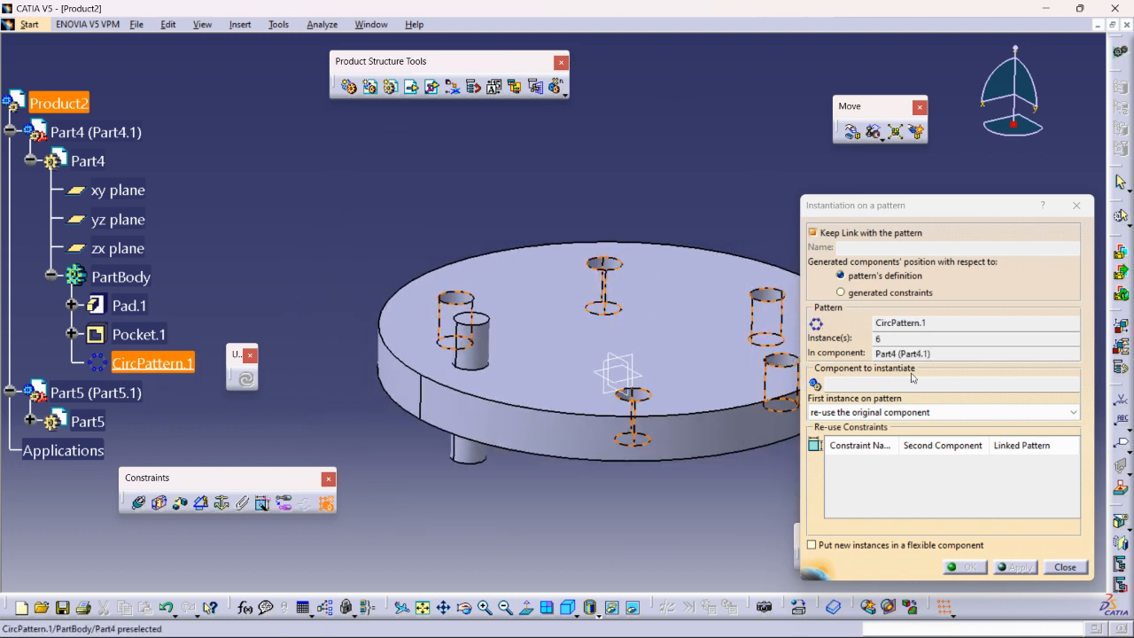
- Choose the Part5 pin as the component and create its six patterned instances
{"action": "left_click", "coordinate": [860, 386]}
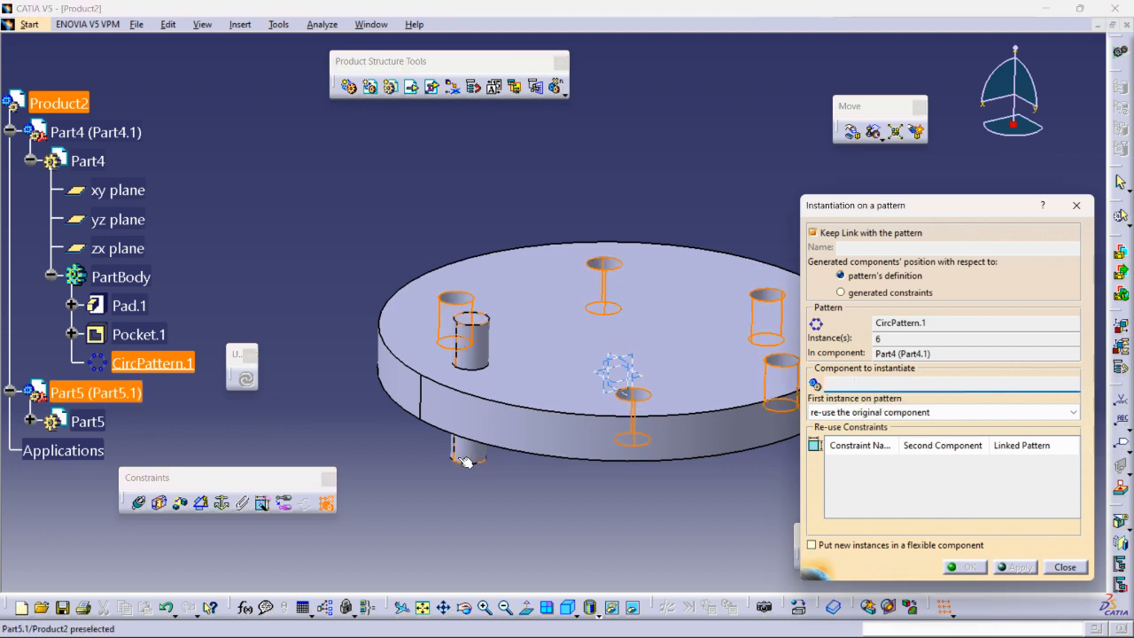
{"action": "mouse_move", "coordinate": [523, 443]}
{"action": "middle_mouse_down"}
{"action": "mouse_move", "coordinate": [509, 450]}
{"action": "mouse_move", "coordinate": [514, 470]}
{"action": "mouse_move", "coordinate": [507, 451]}
{"action": "middle_mouse_up"}
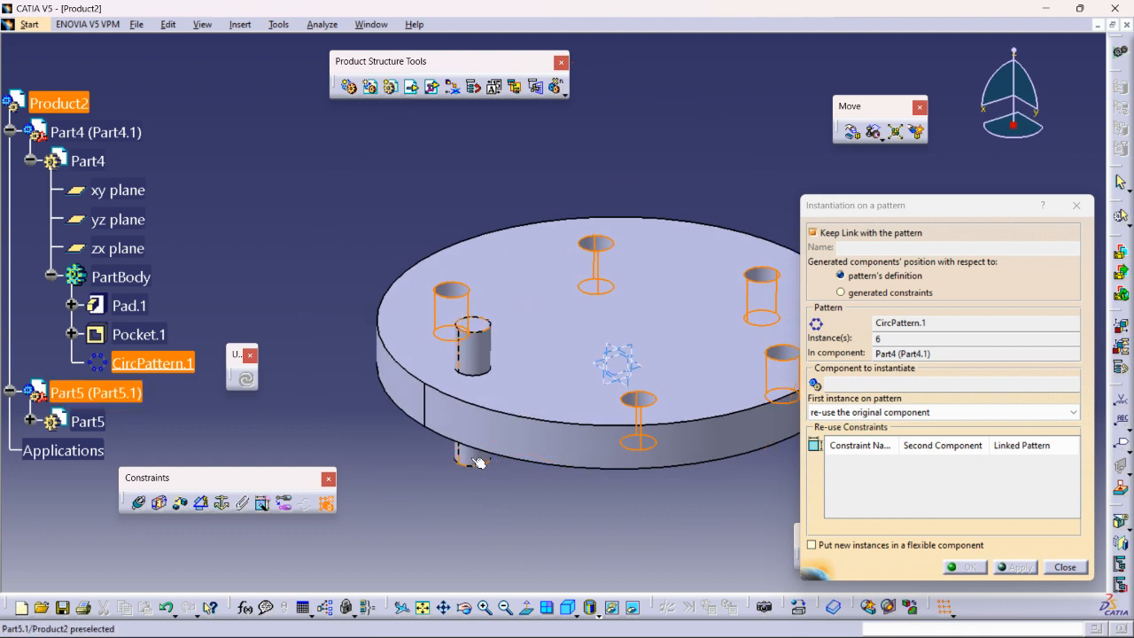
{"action": "left_click", "coordinate": [477, 459]}
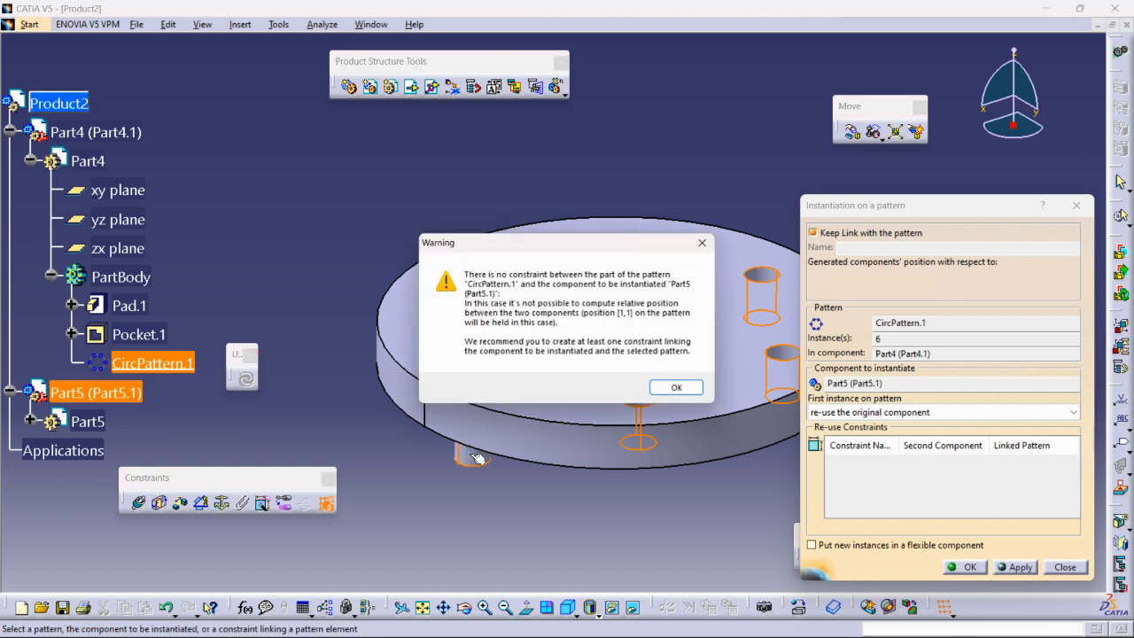
{"action": "left_click", "coordinate": [673, 389]}
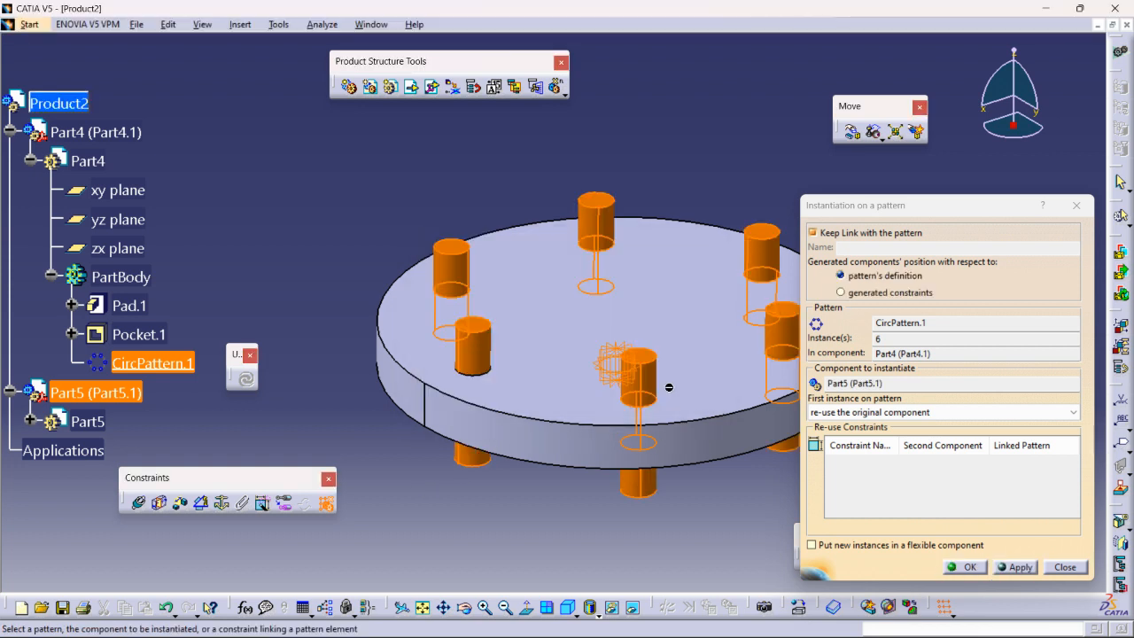
{"action": "left_click", "coordinate": [956, 570]}
{"action": "scroll", "coordinate": [206, 372], "scroll_direction": "down", "scroll_amount": 3}
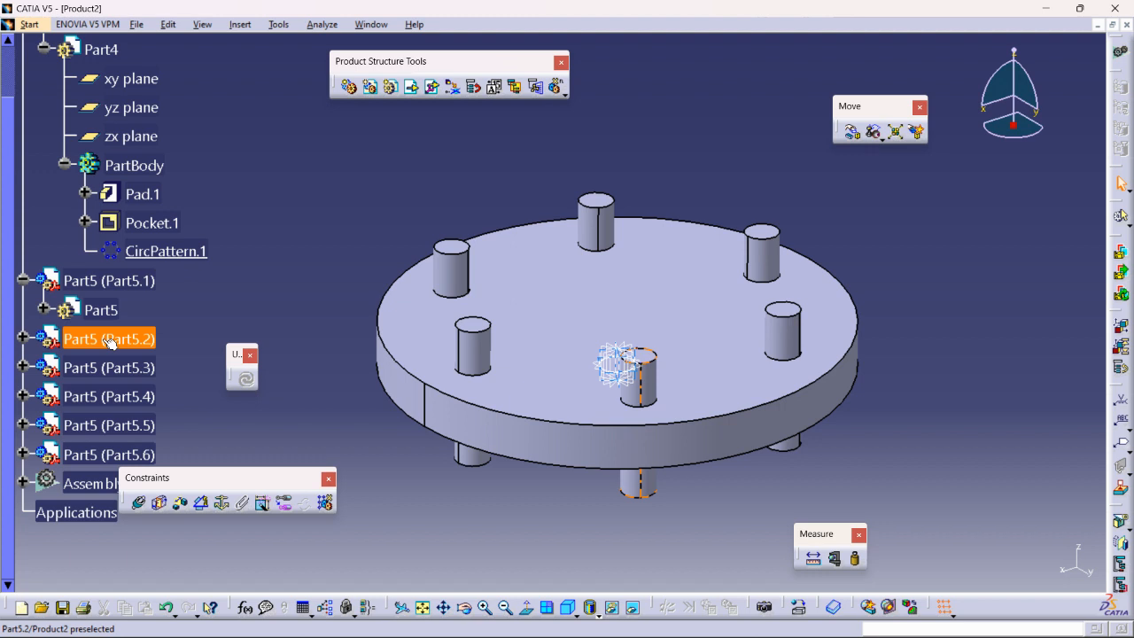
- Collapse Part4 in the tree and briefly expand Assembly features to confirm Reused Circular Pattern.1
{"action": "scroll", "coordinate": [194, 286], "scroll_direction": "up", "scroll_amount": 4}
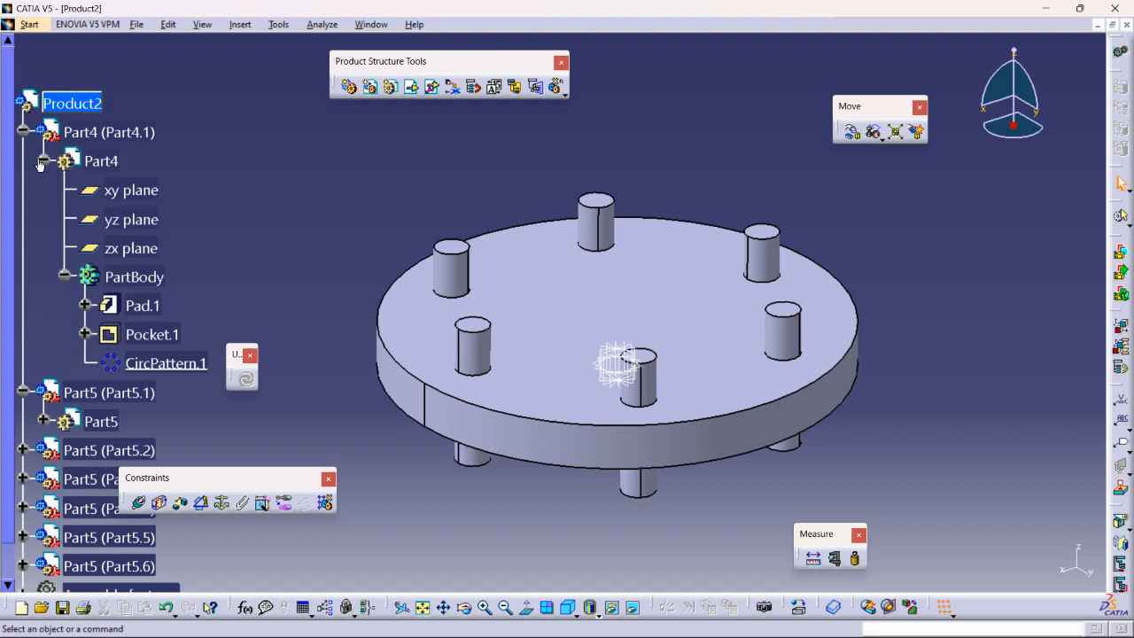
{"action": "left_click", "coordinate": [23, 132]}
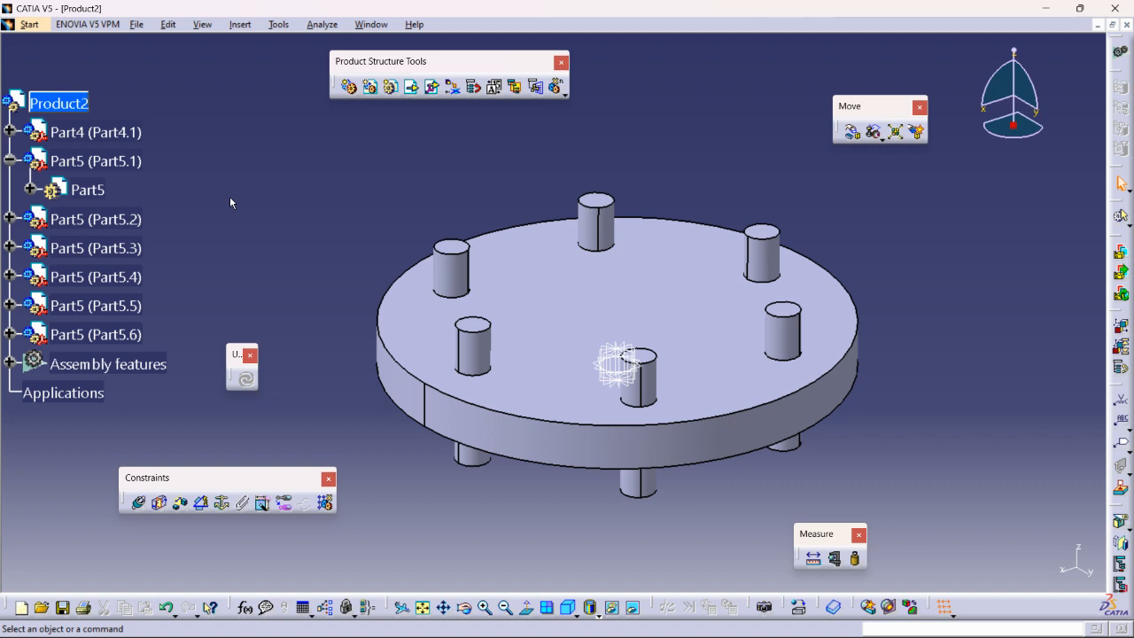
{"action": "left_click", "coordinate": [10, 363]}
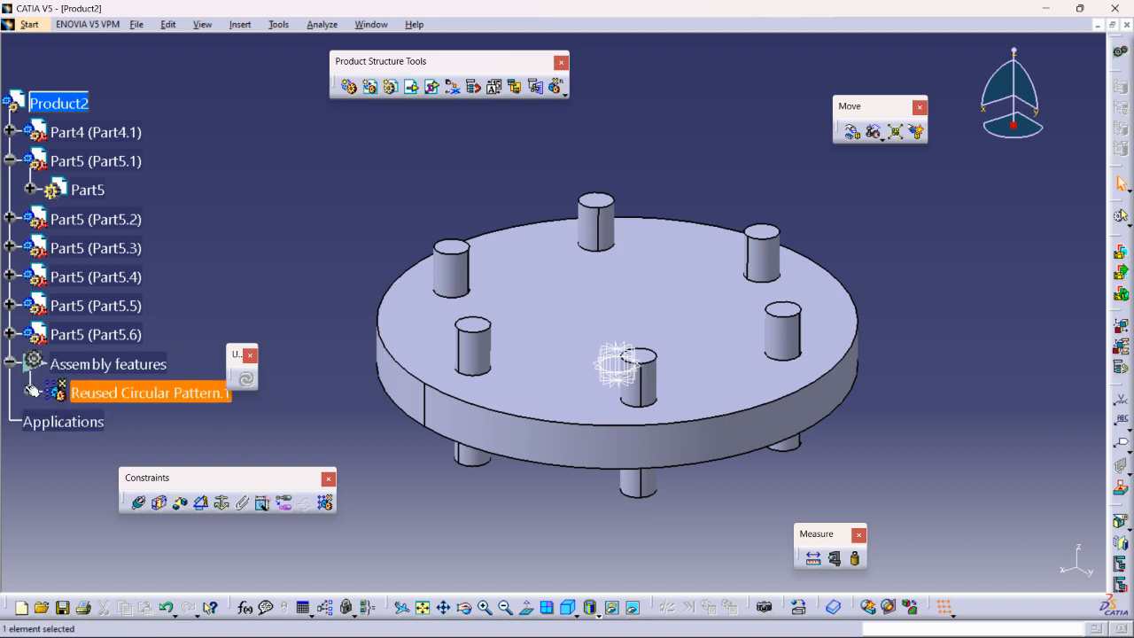
{"action": "left_click", "coordinate": [10, 363]}
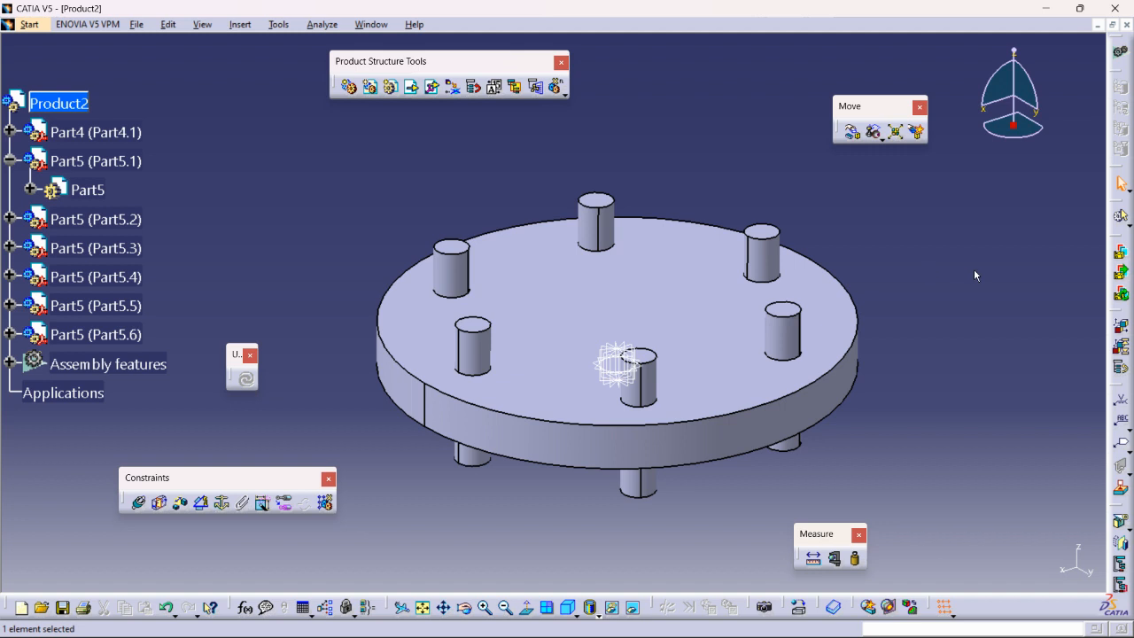
- Zoom in on the finished 200 mm disc with its six pins protruding through both faces
{"action": "mouse_move", "coordinate": [785, 347]}
{"action": "middle_mouse_down"}
{"action": "mouse_move", "coordinate": [788, 322]}
{"action": "mouse_move", "coordinate": [784, 336]}
{"action": "middle_mouse_up"}
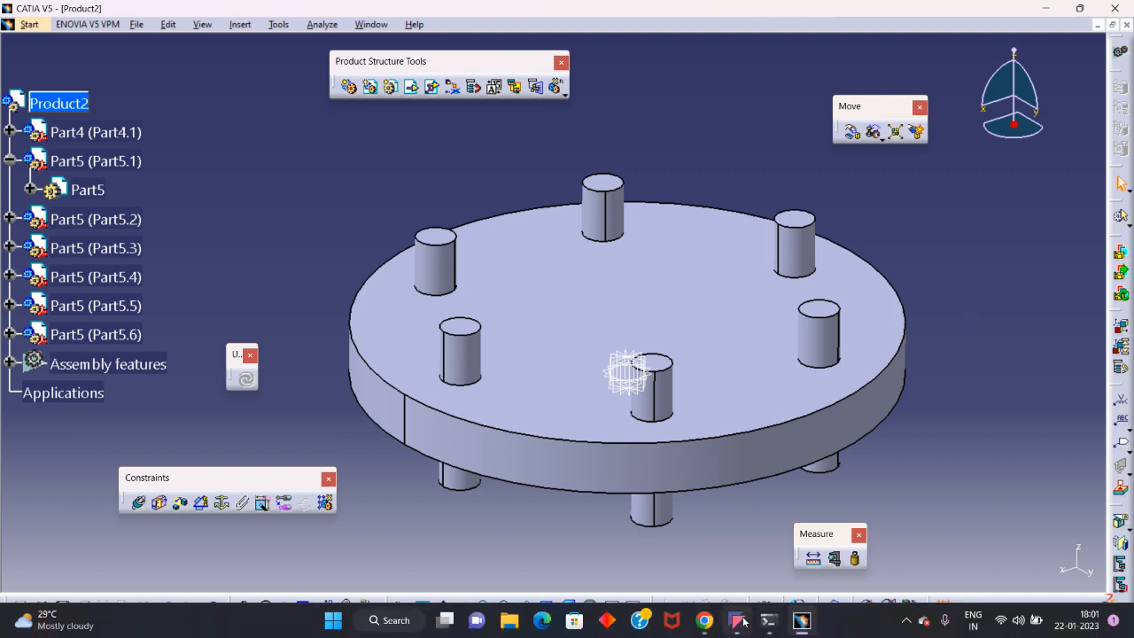
{"action": "mouse_move", "coordinate": [736, 620]}
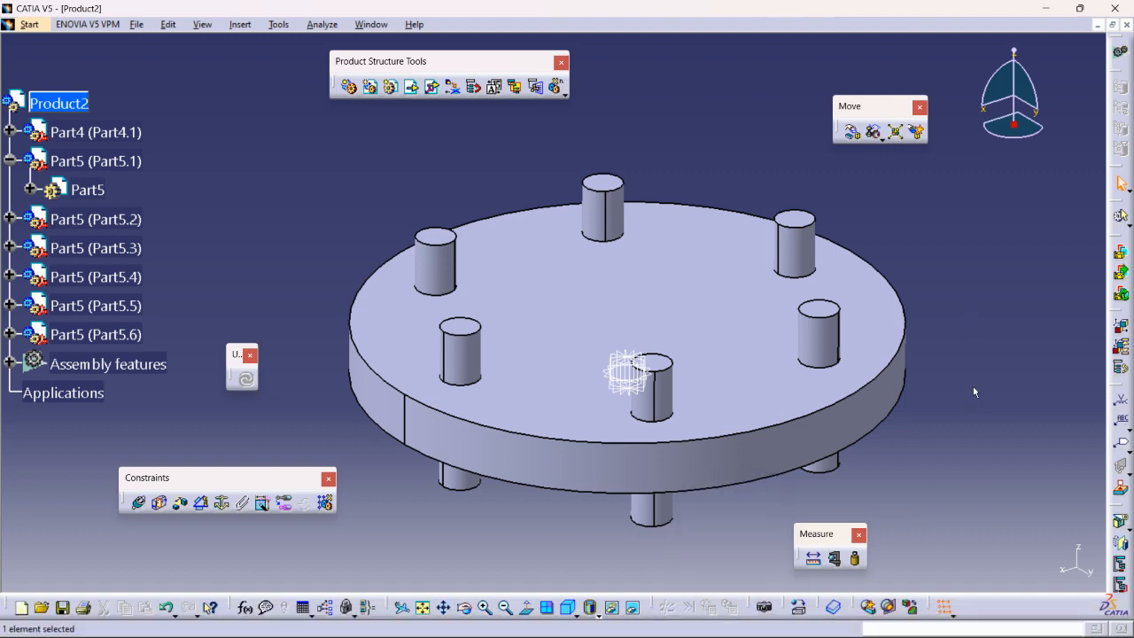
{"action": "left_click", "coordinate": [736, 620]}
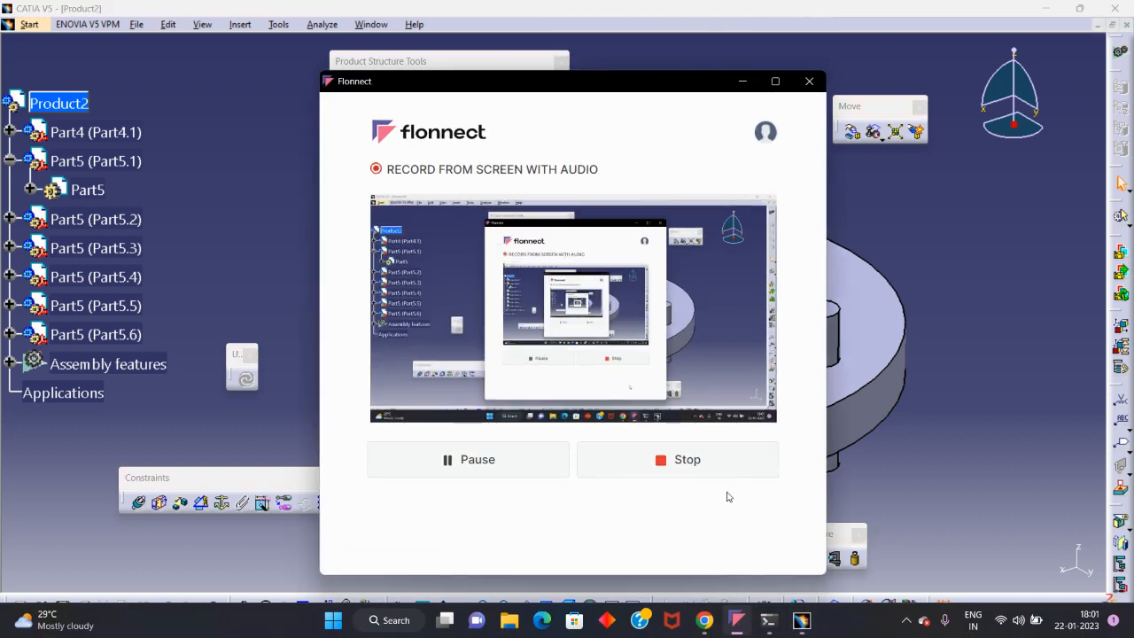